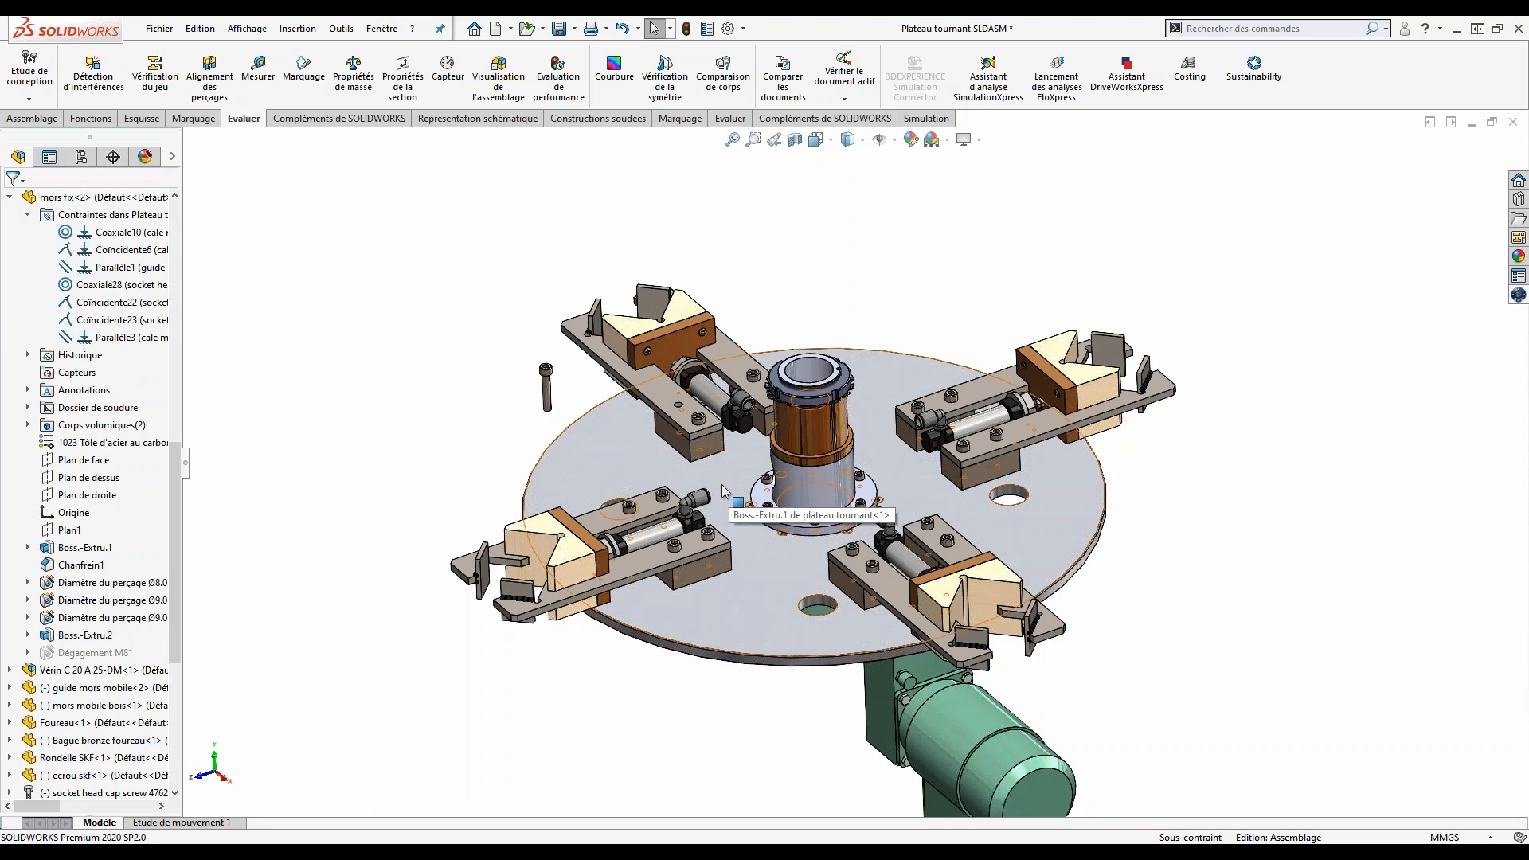
# Step: Show the selected end block's existing mates and highlight its coincident mate with the turntable plate
pyautogui.scroll(-5, 722, 470)
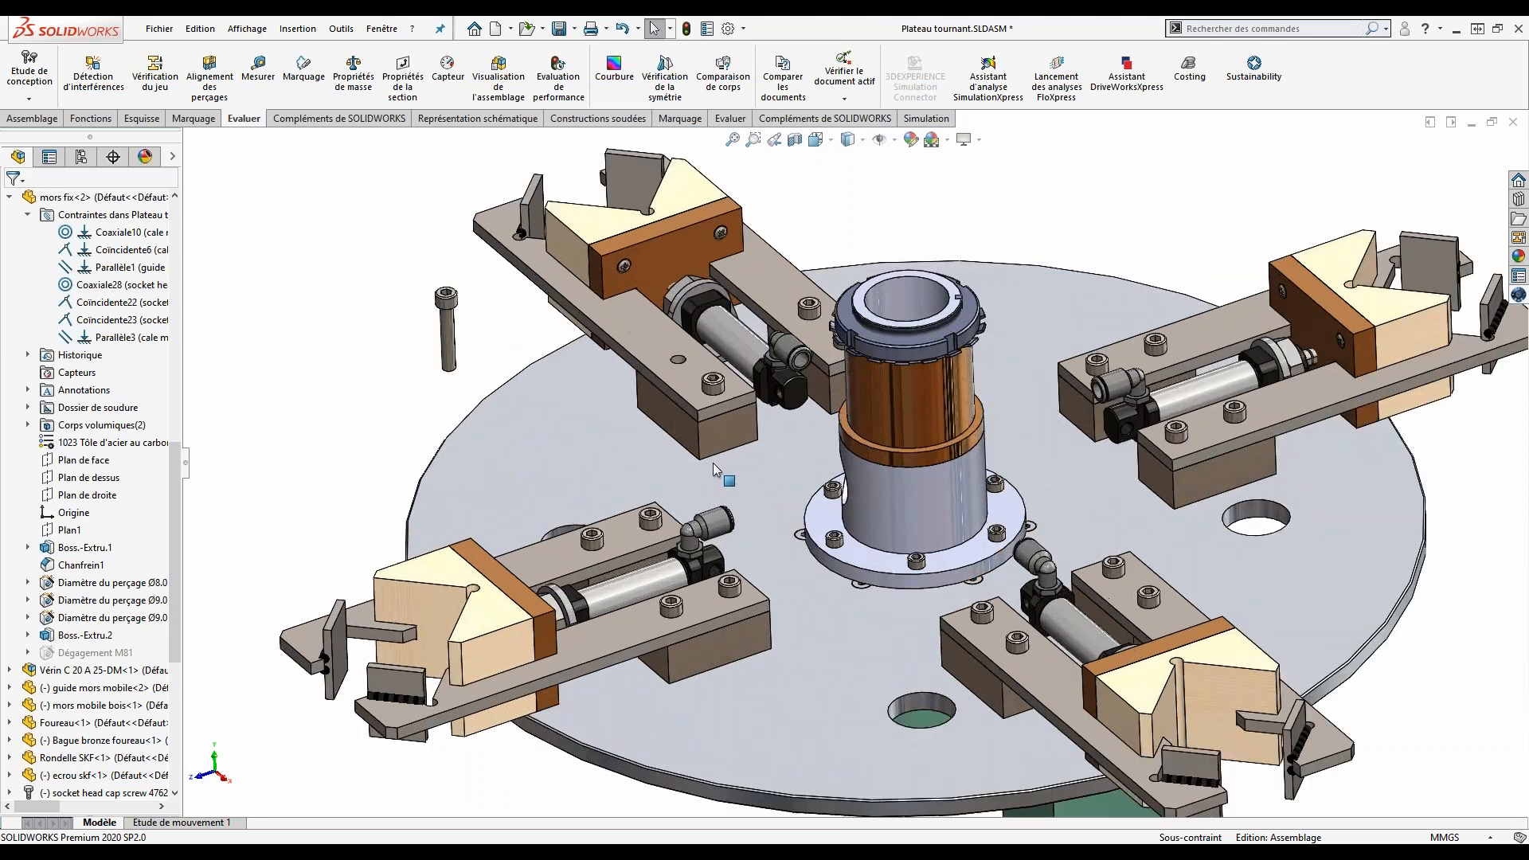
pyautogui.scroll(-2, 746, 429)
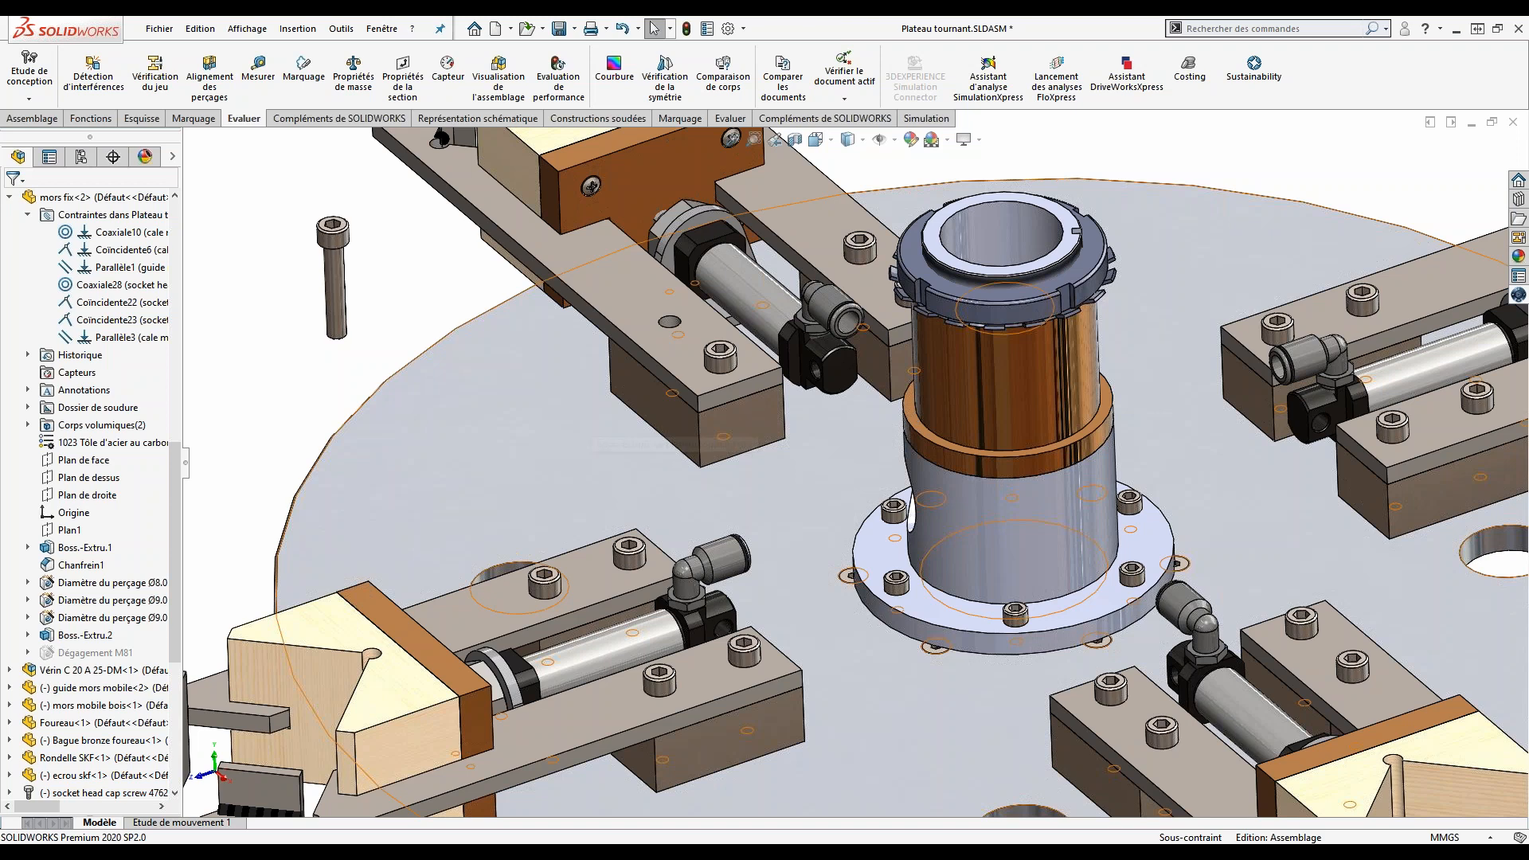
pyautogui.click(755, 416)
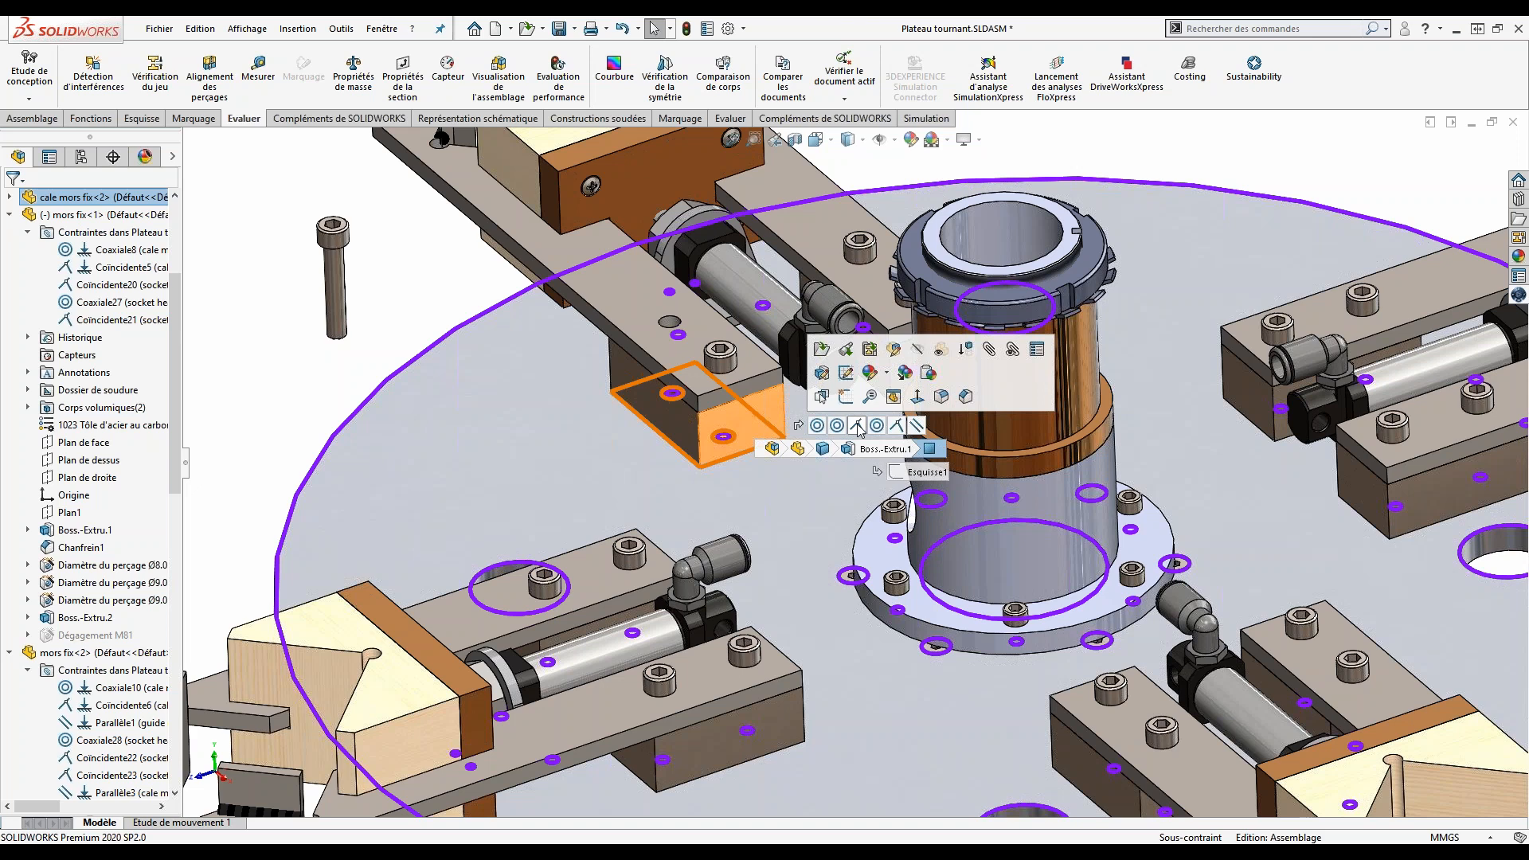
pyautogui.click(857, 426)
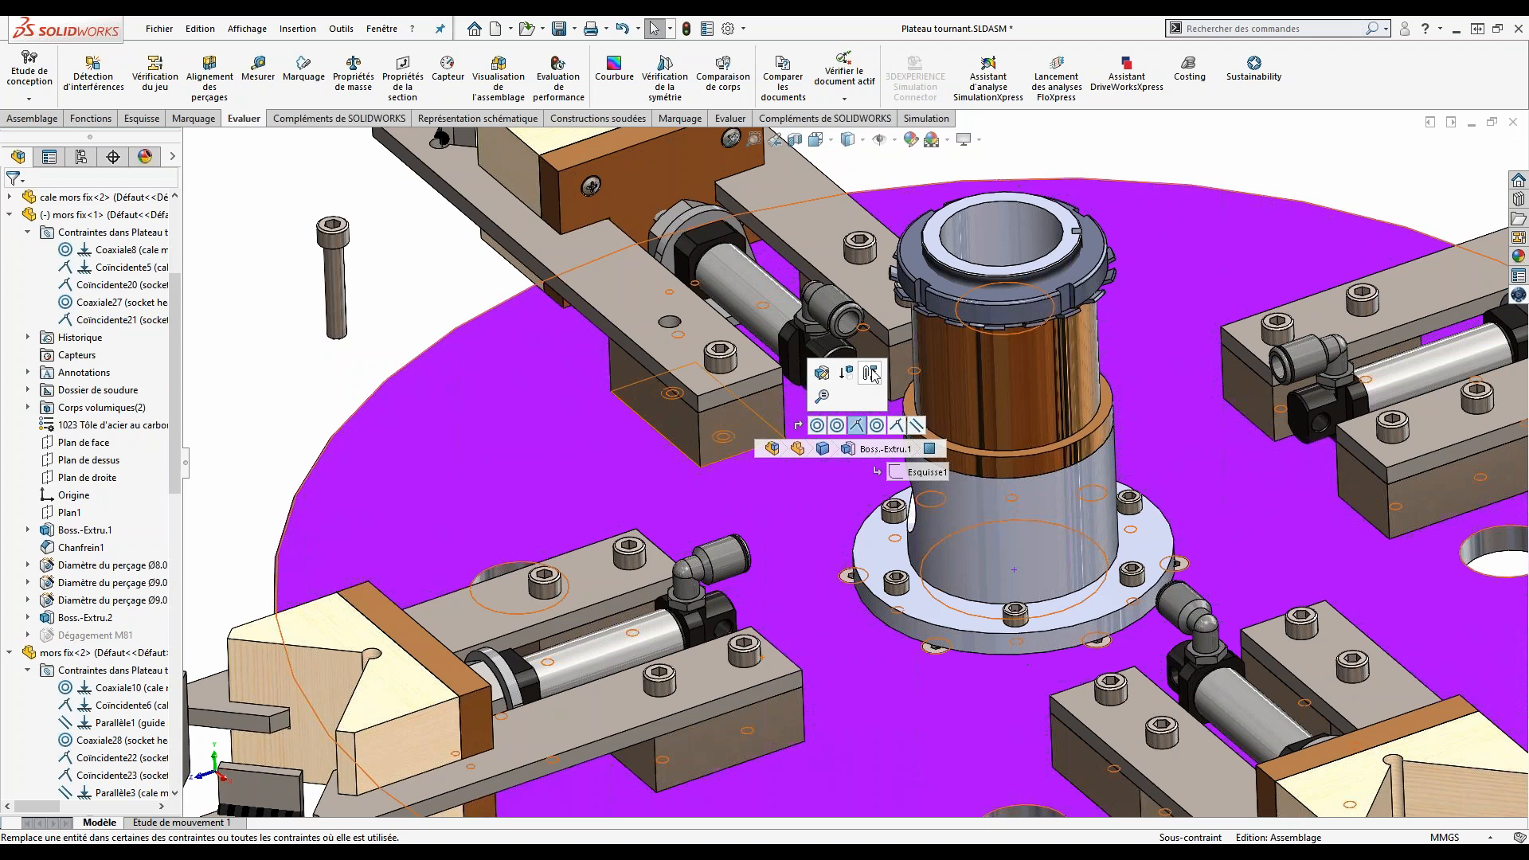
# Step: View the mates of the cale mors fix block, examine Coaxiale6 beside the part, and close the mate list
pyautogui.click(771, 426)
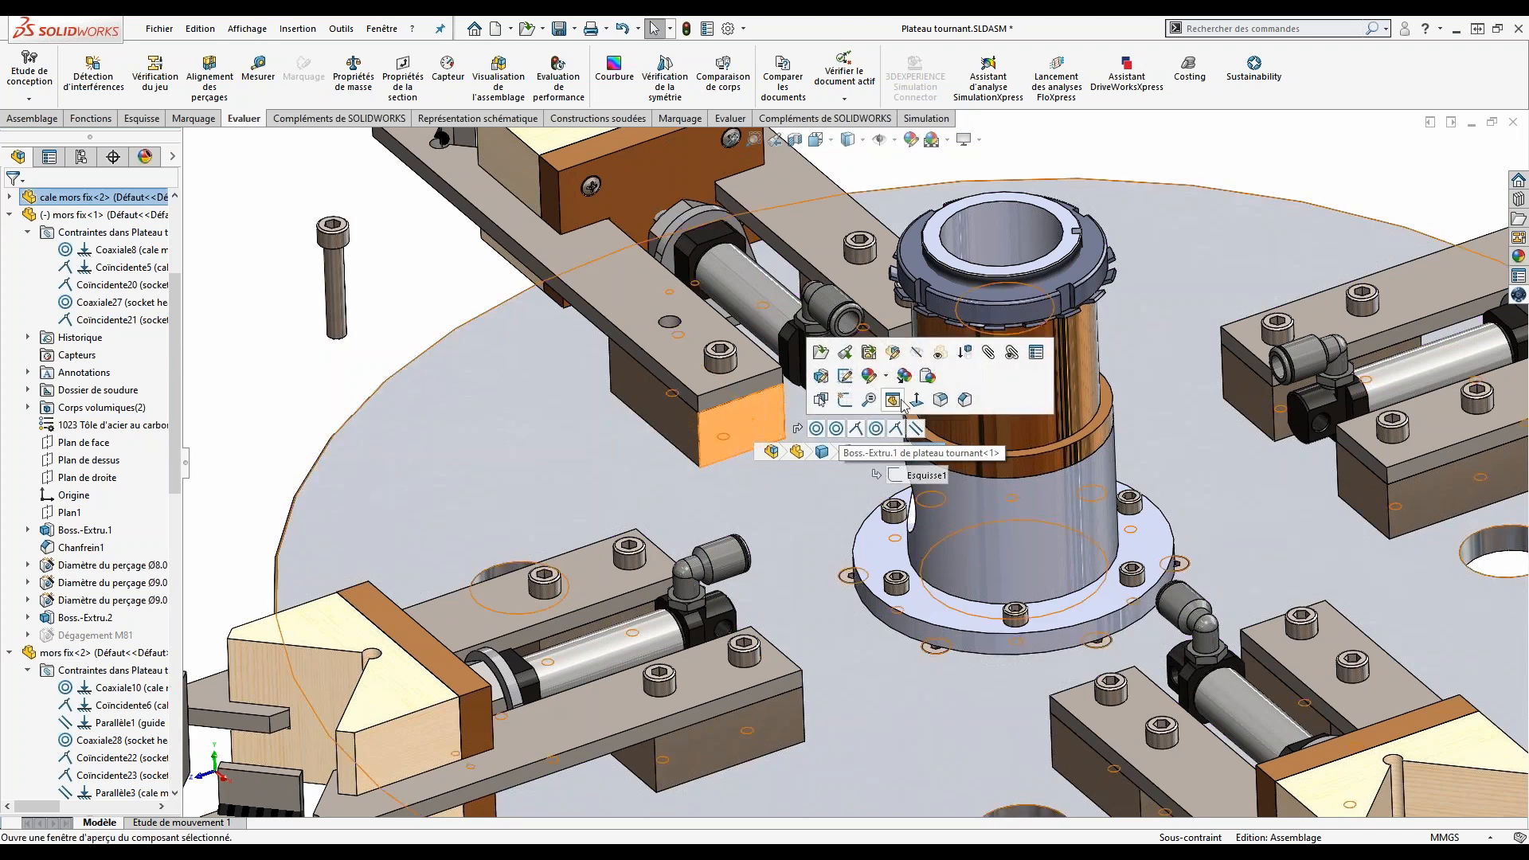
pyautogui.click(1008, 355)
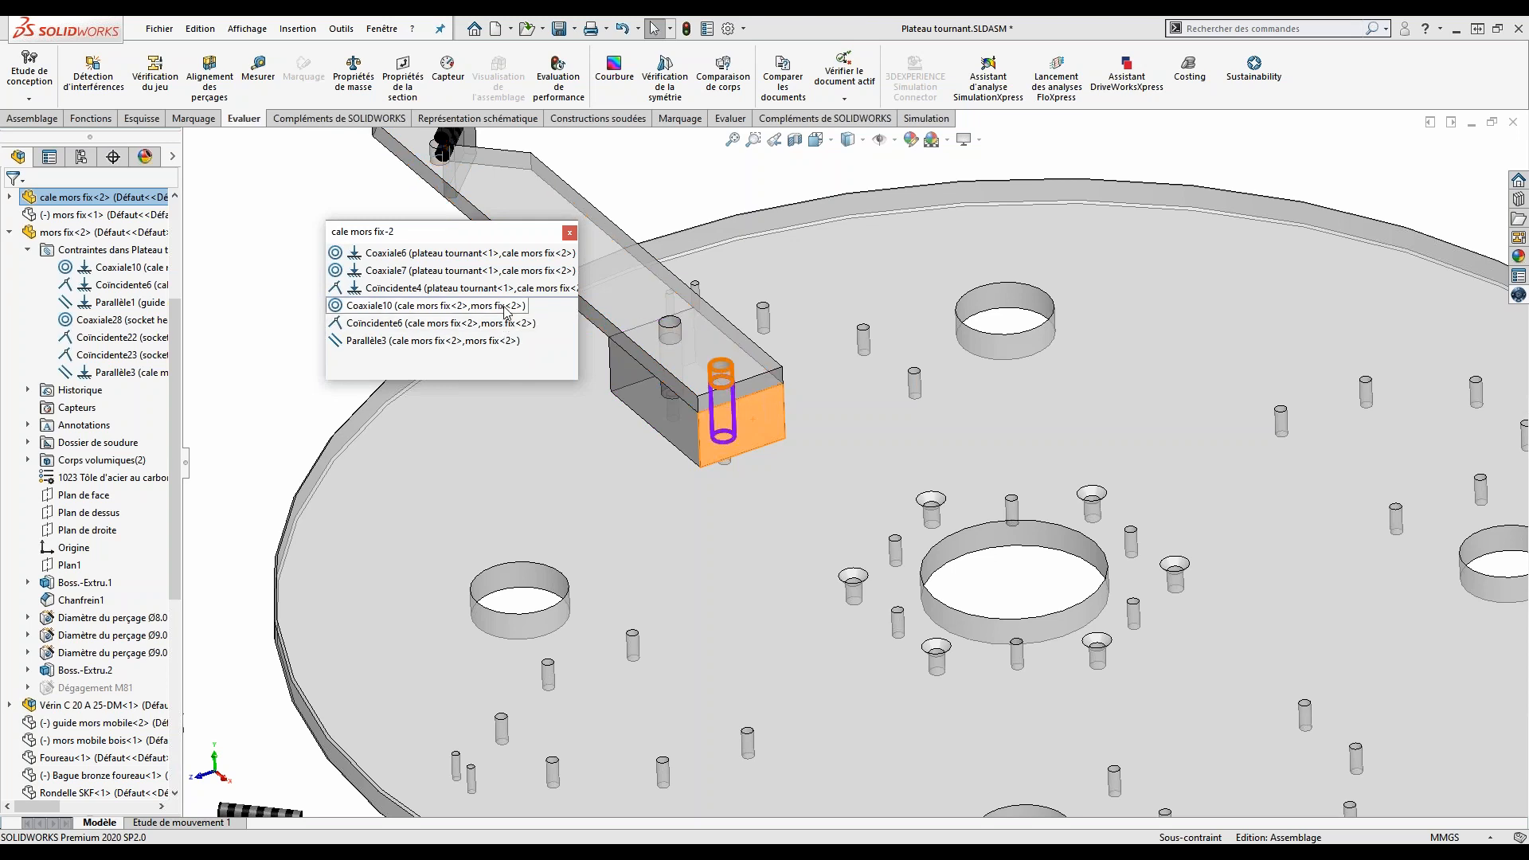
pyautogui.click(511, 253)
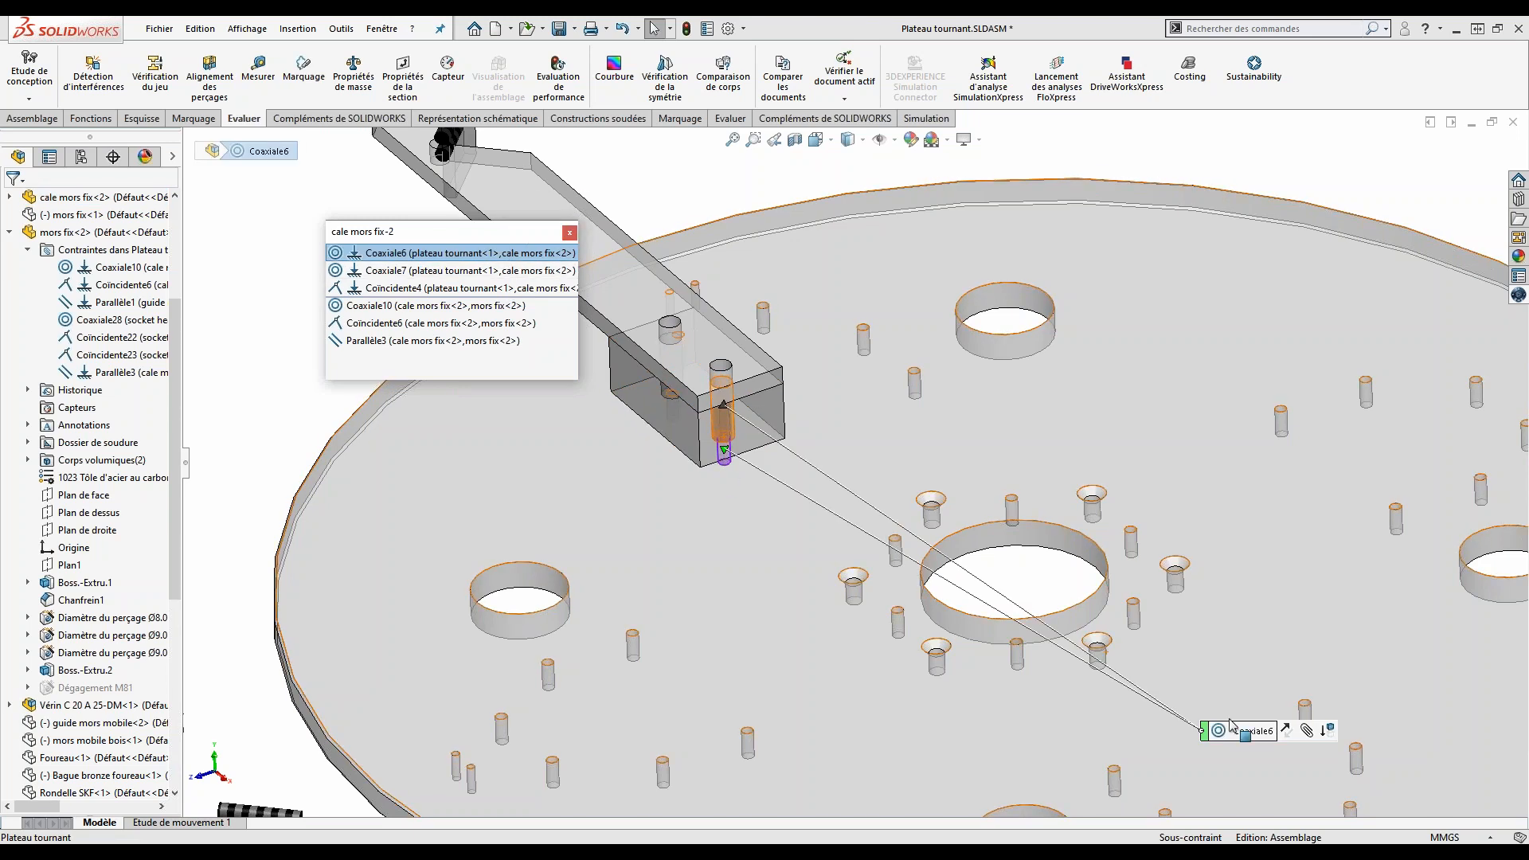
pyautogui.moveTo(1237, 719); pyautogui.dragTo(766, 266)
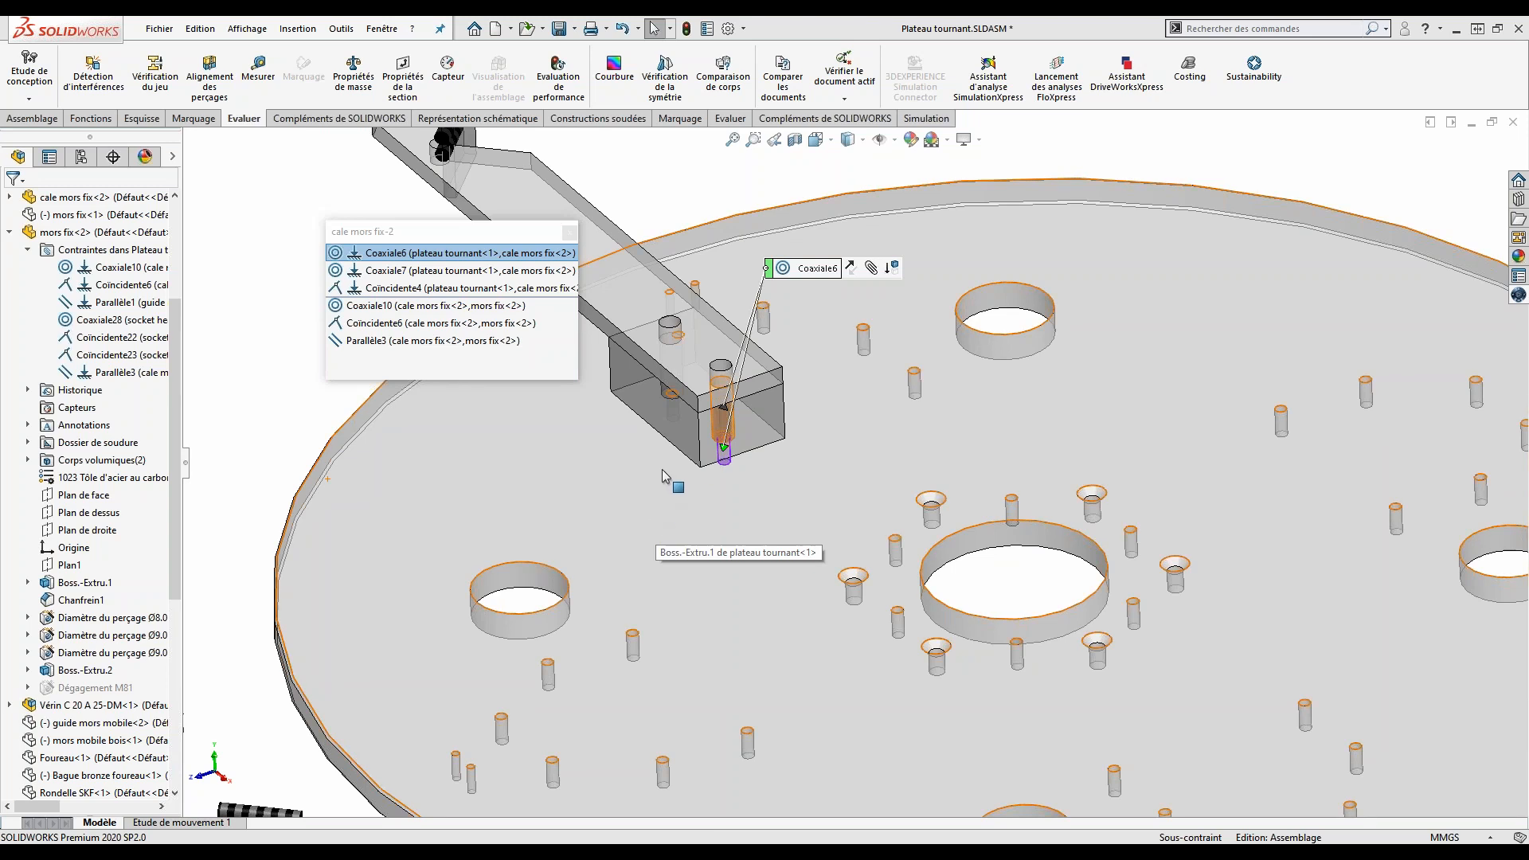
pyautogui.click(570, 233)
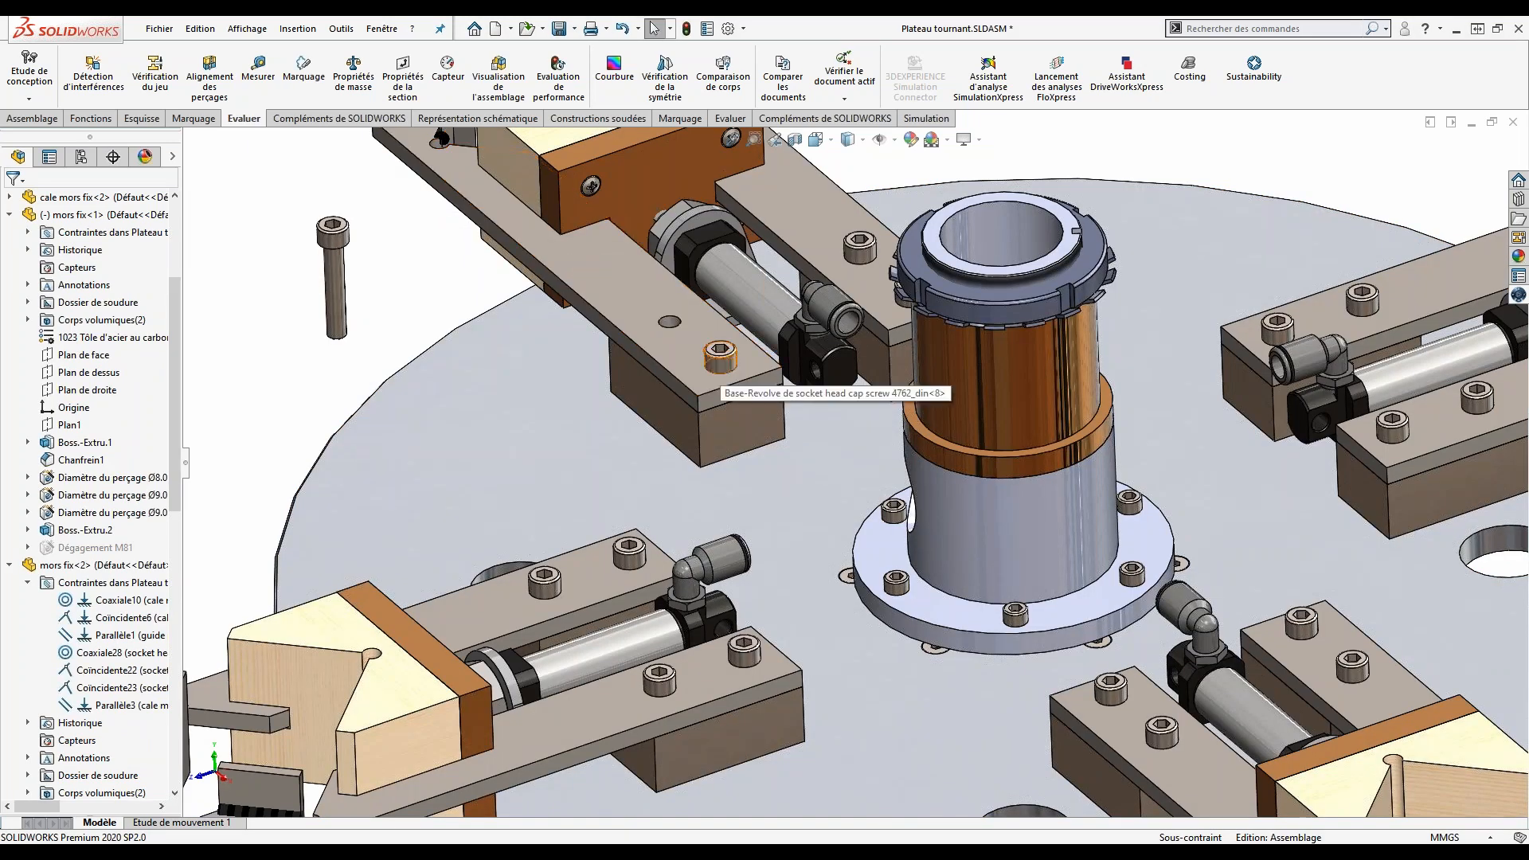
# Step: Open the loose M8 x 45 socket head cap screw in a component preview window
pyautogui.click(718, 416)
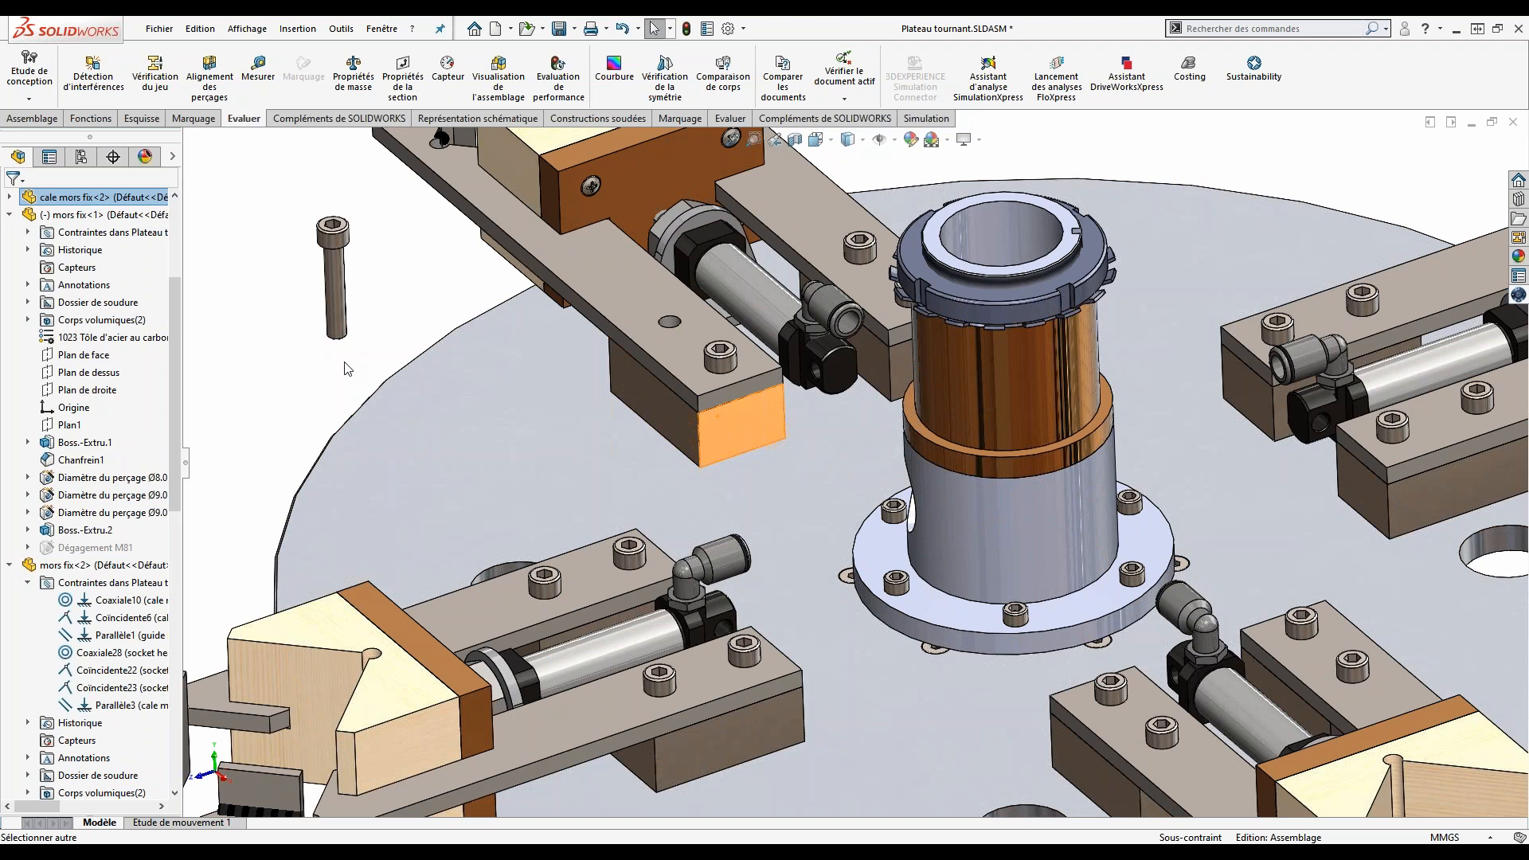
pyautogui.click(342, 309)
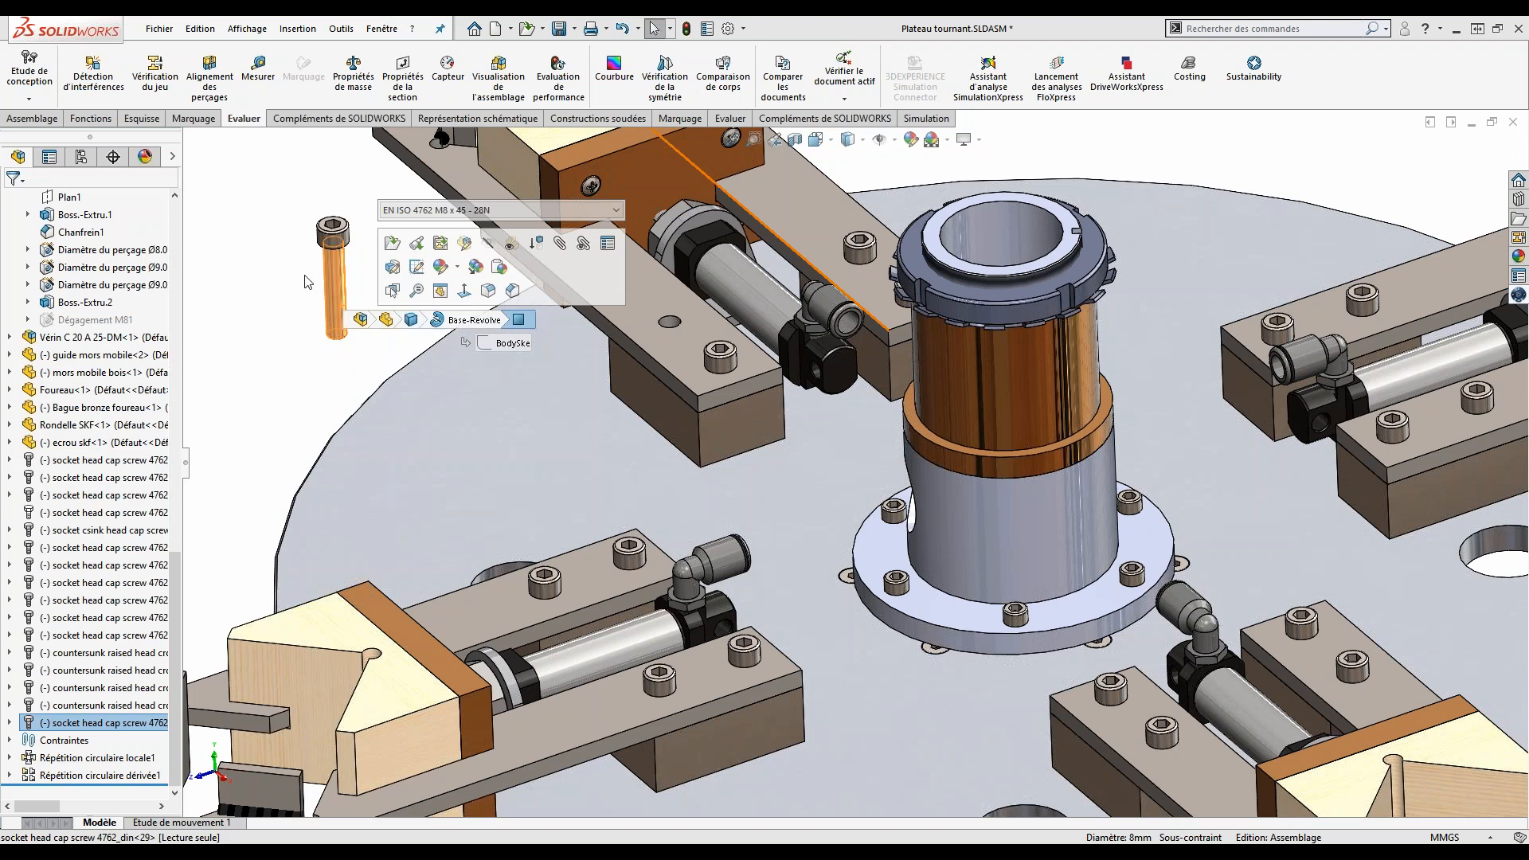
pyautogui.click(32, 117)
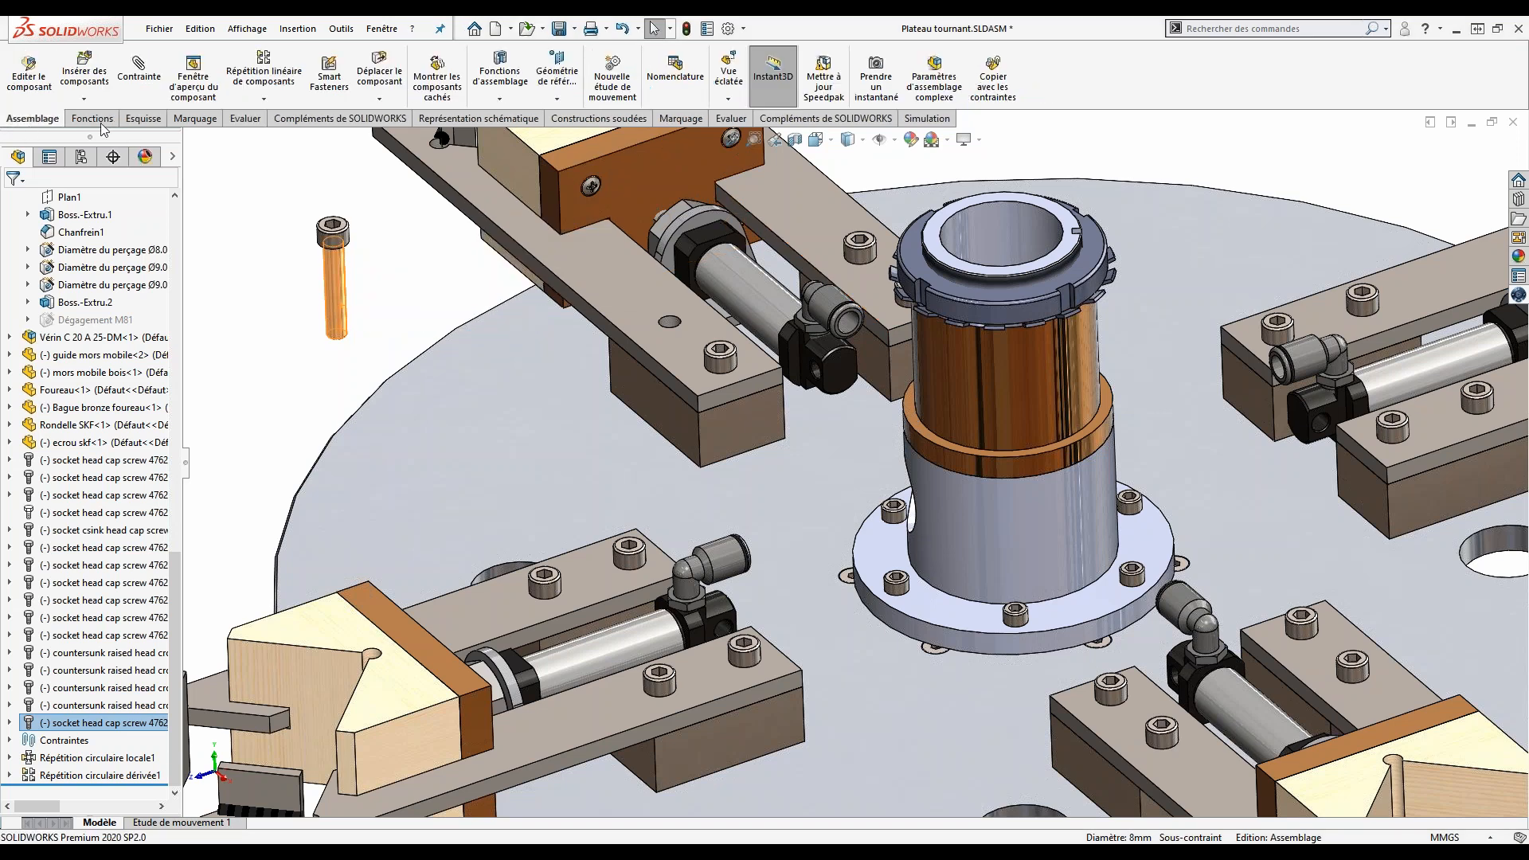
pyautogui.click(379, 99)
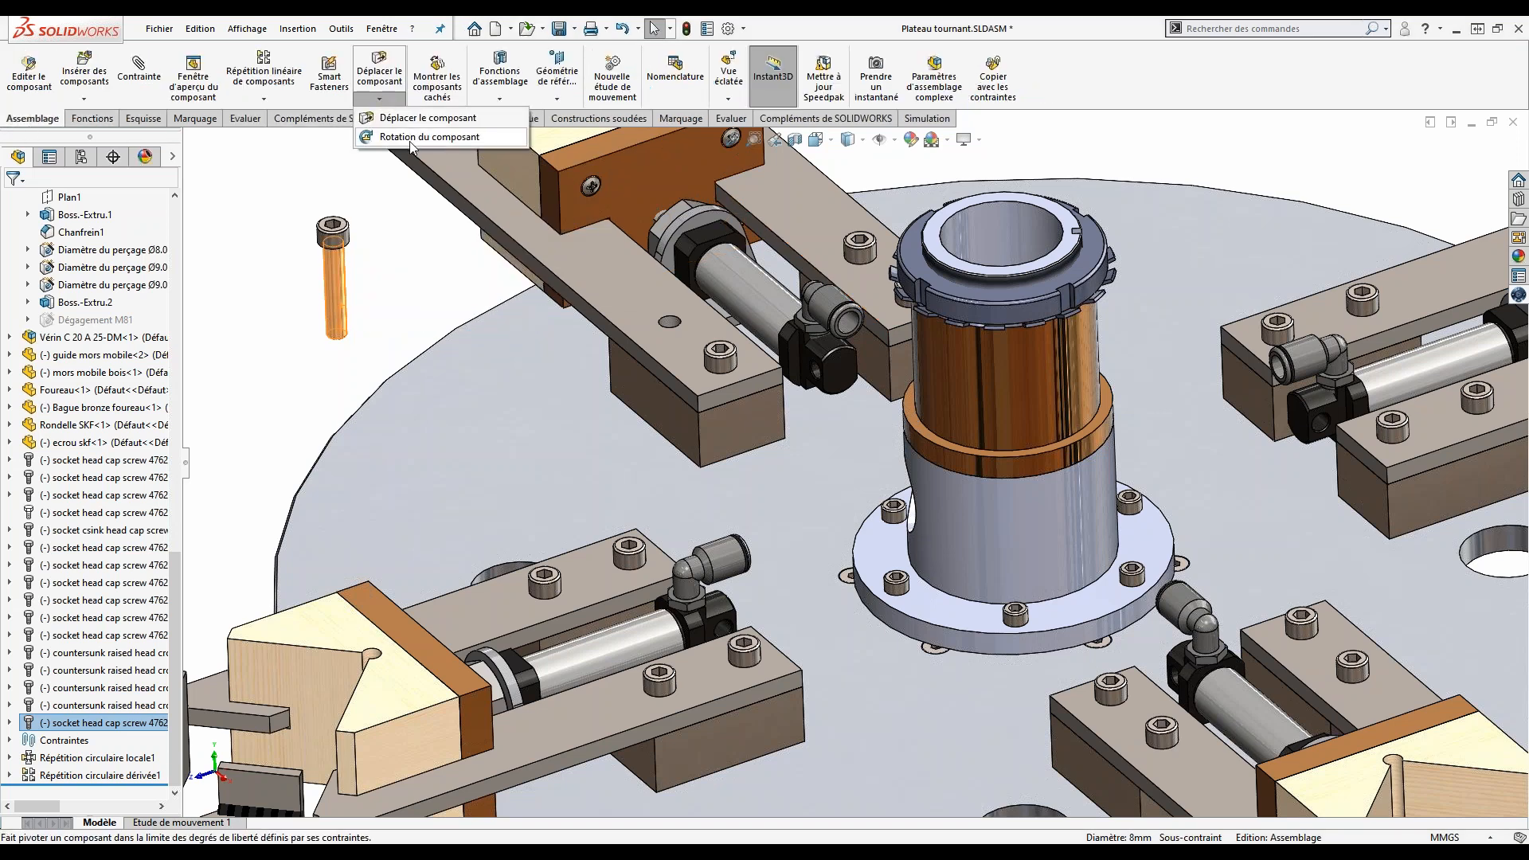
pyautogui.click(430, 264)
pyautogui.click(338, 294)
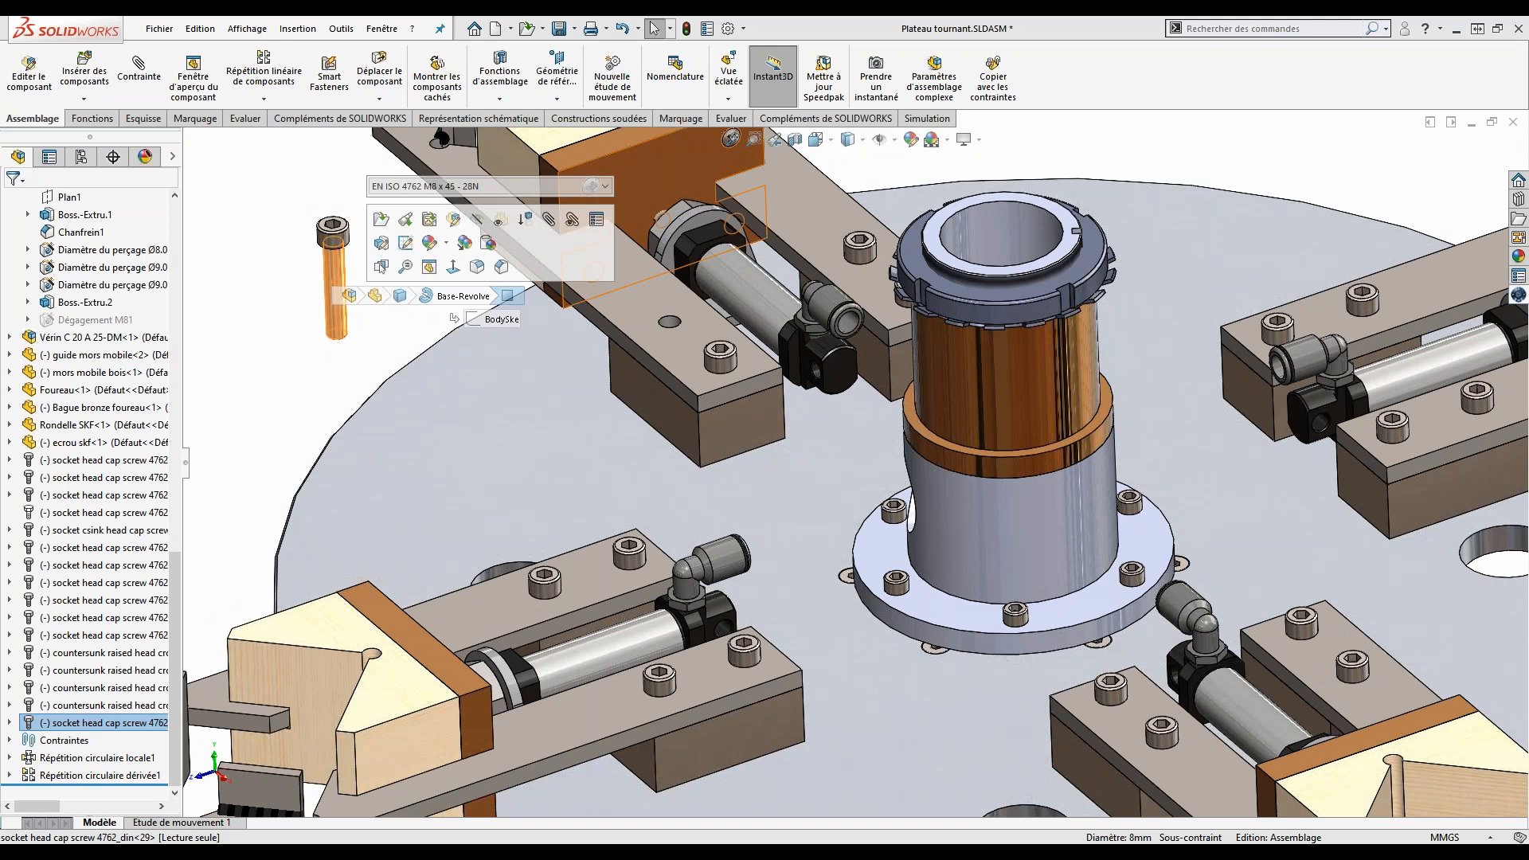
pyautogui.click(428, 266)
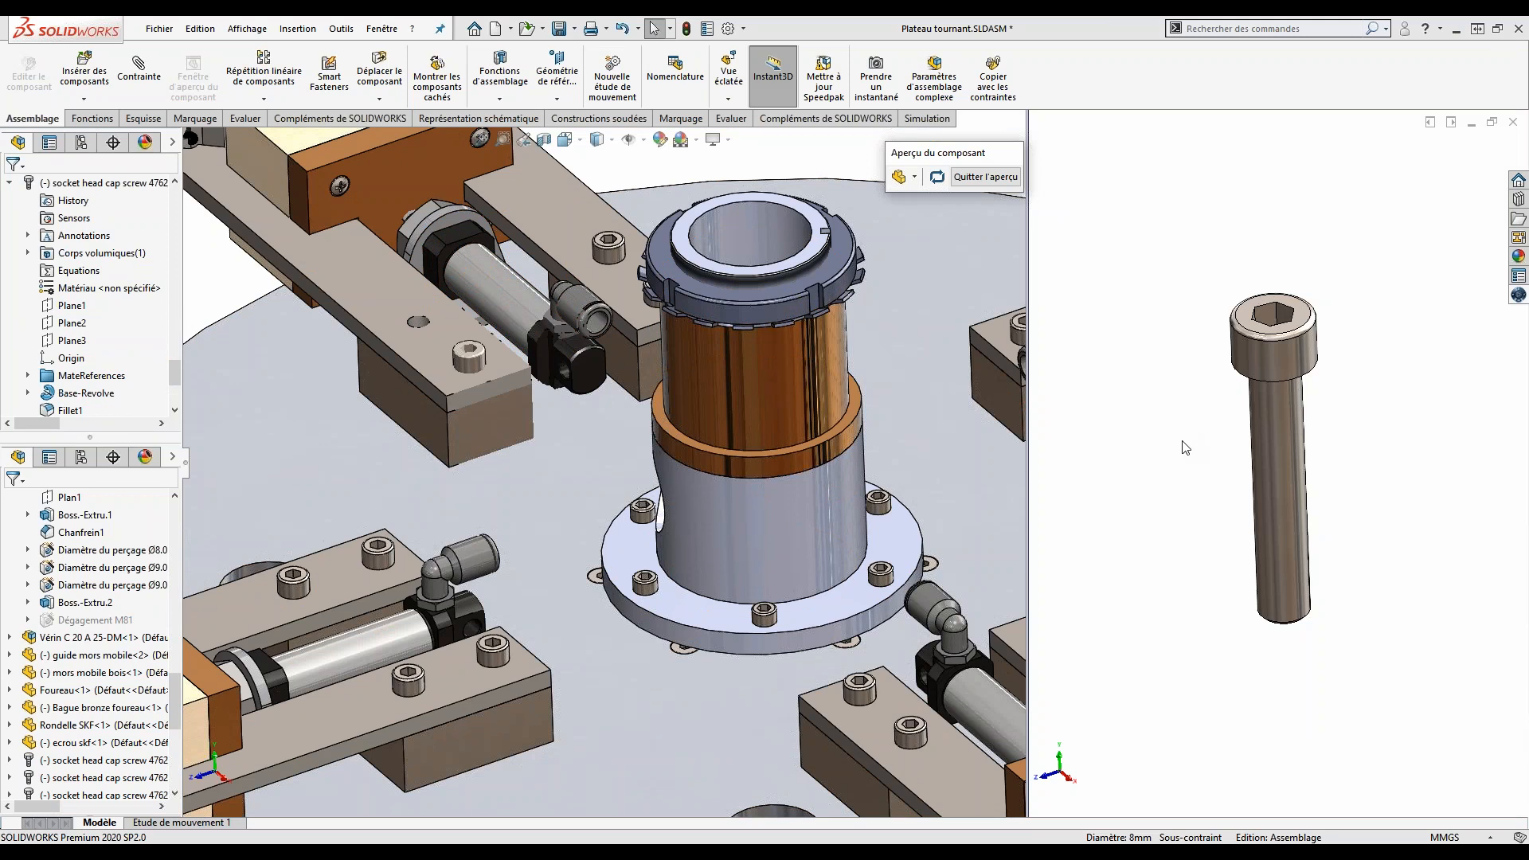
# Step: Add a coincident mate between the underside of the loose screw's head and the top face of the mors fix plate
pyautogui.moveTo(1213, 479); pyautogui.dragTo(1130, 351, button='middle')
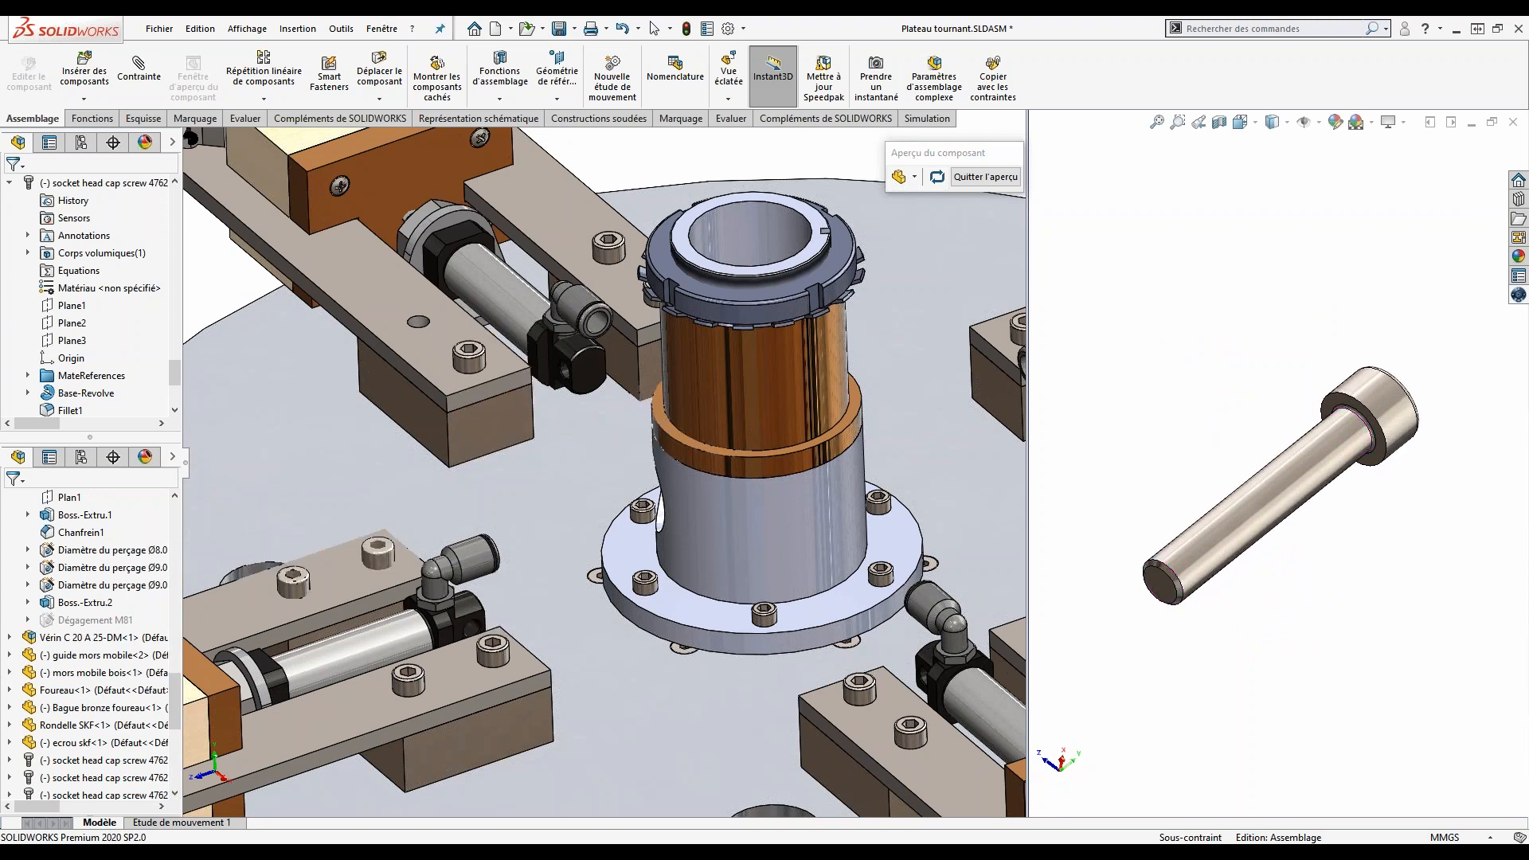
pyautogui.moveTo(1293, 425); pyautogui.dragTo(1319, 386, button='middle')
pyautogui.scroll(-4, 1319, 388)
pyautogui.scroll(-4, 1319, 390)
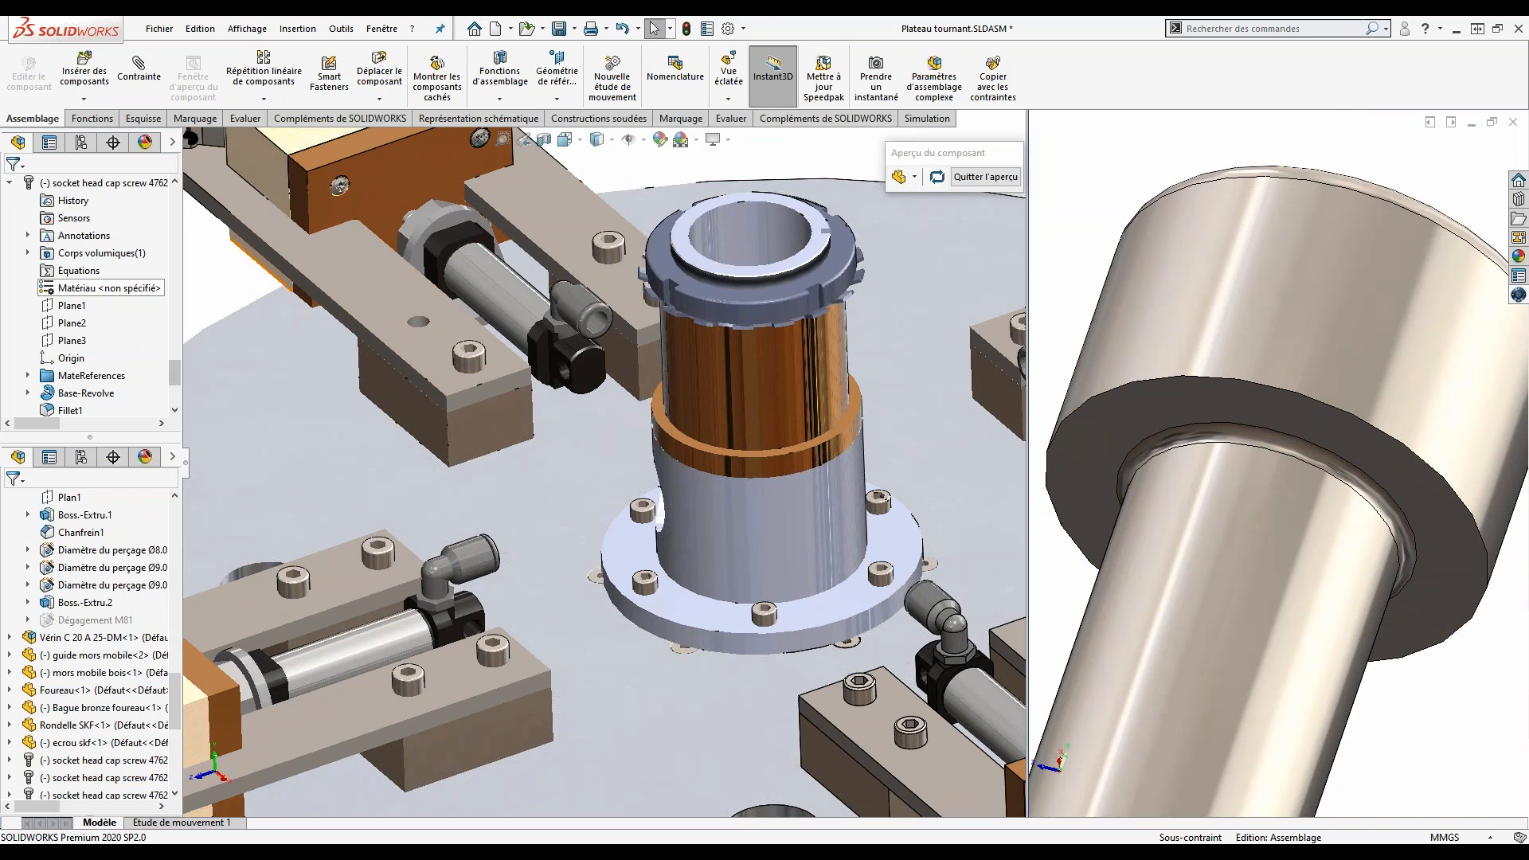
pyautogui.scroll(-8, 434, 333)
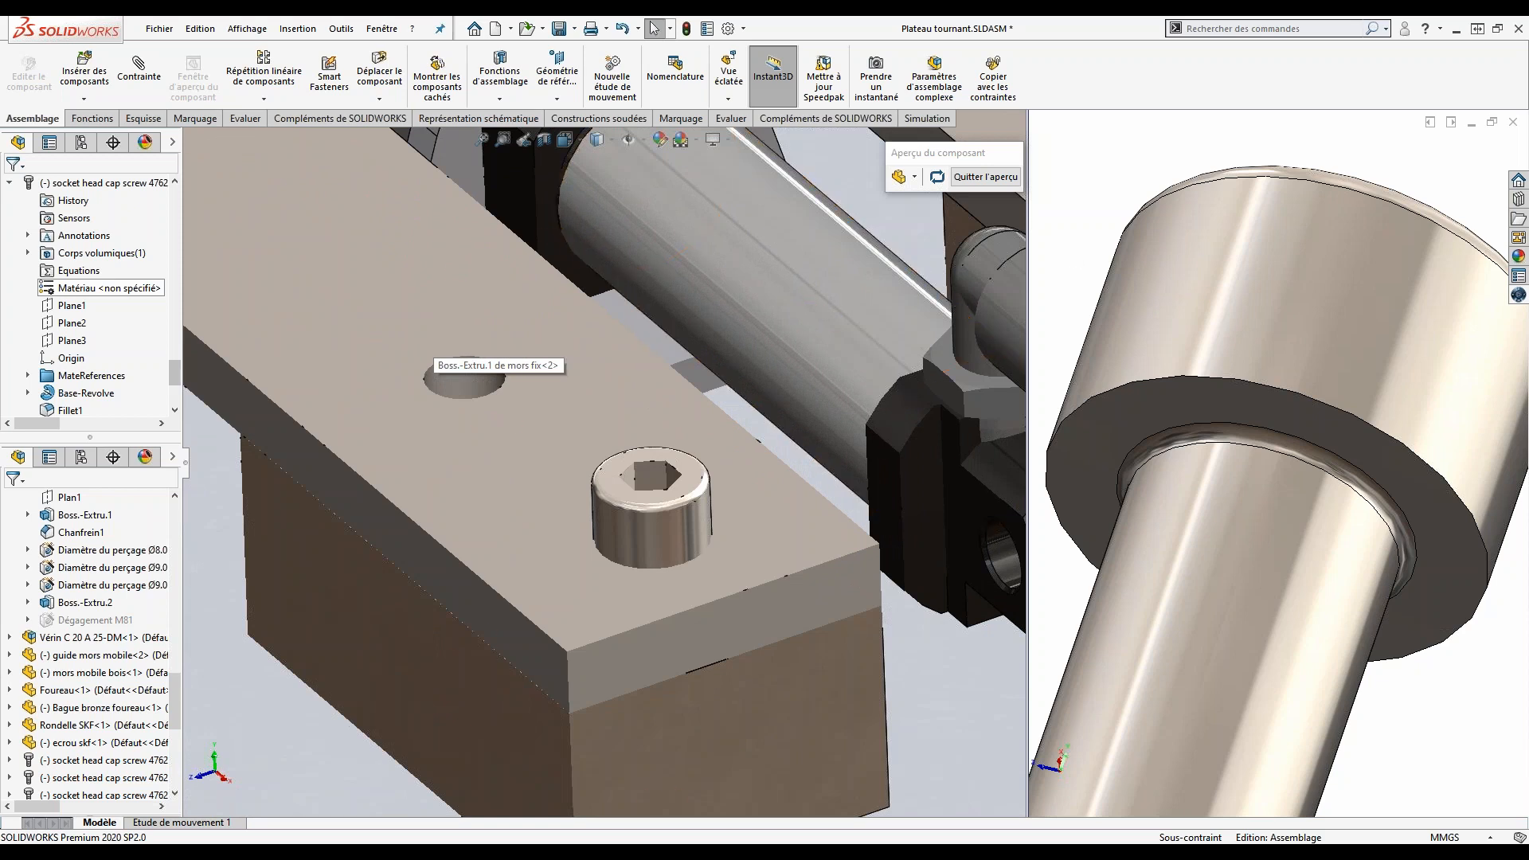
pyautogui.moveTo(1161, 420); pyautogui.dragTo(1143, 414, button='middle')
pyautogui.click(1142, 408)
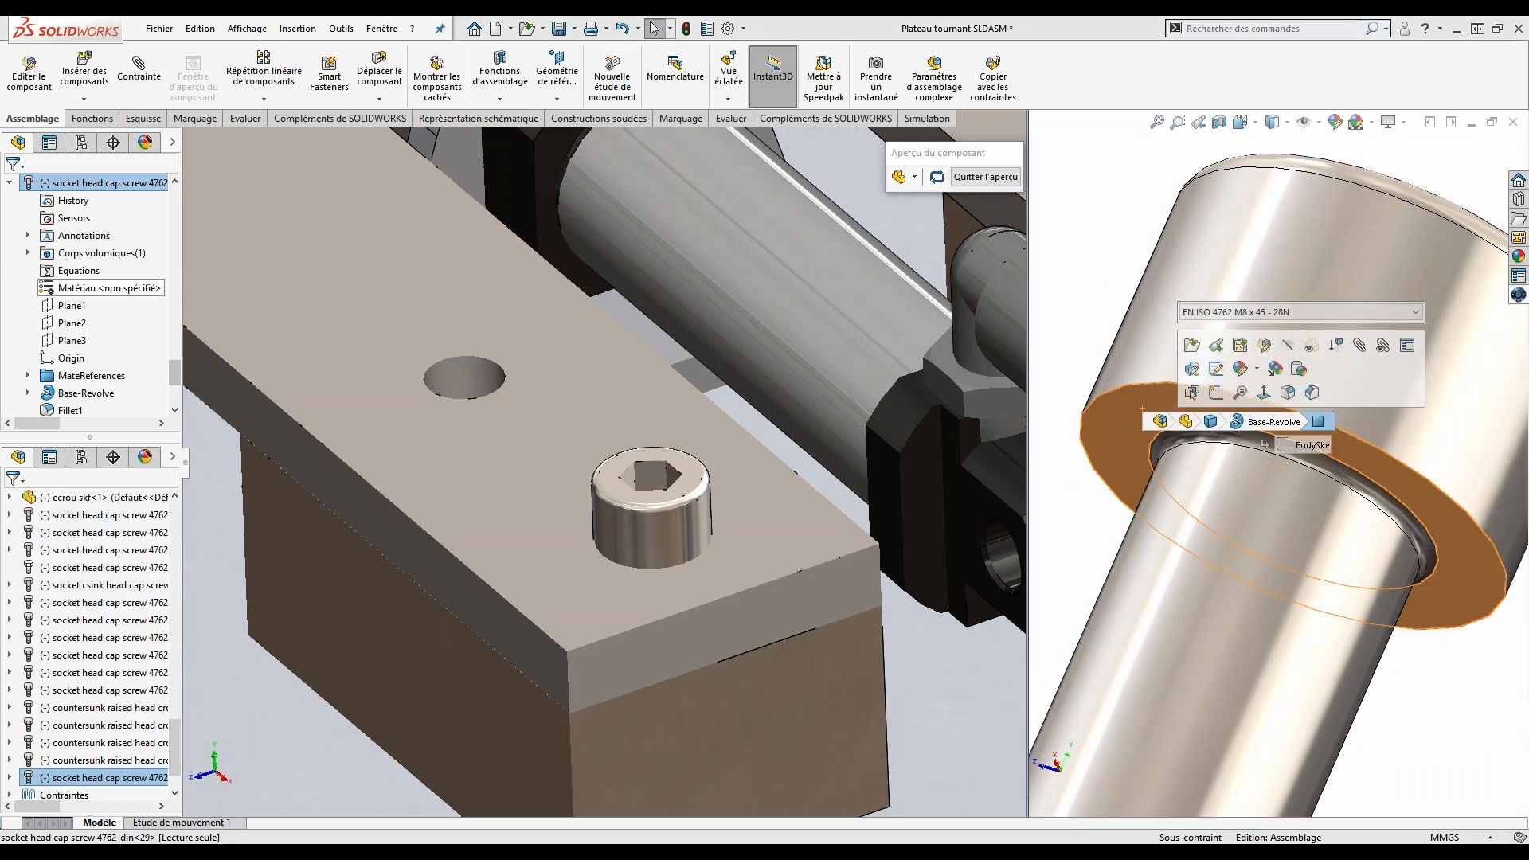
pyautogui.keyDown('ctrl'); pyautogui.click(583, 379); pyautogui.keyUp('ctrl')
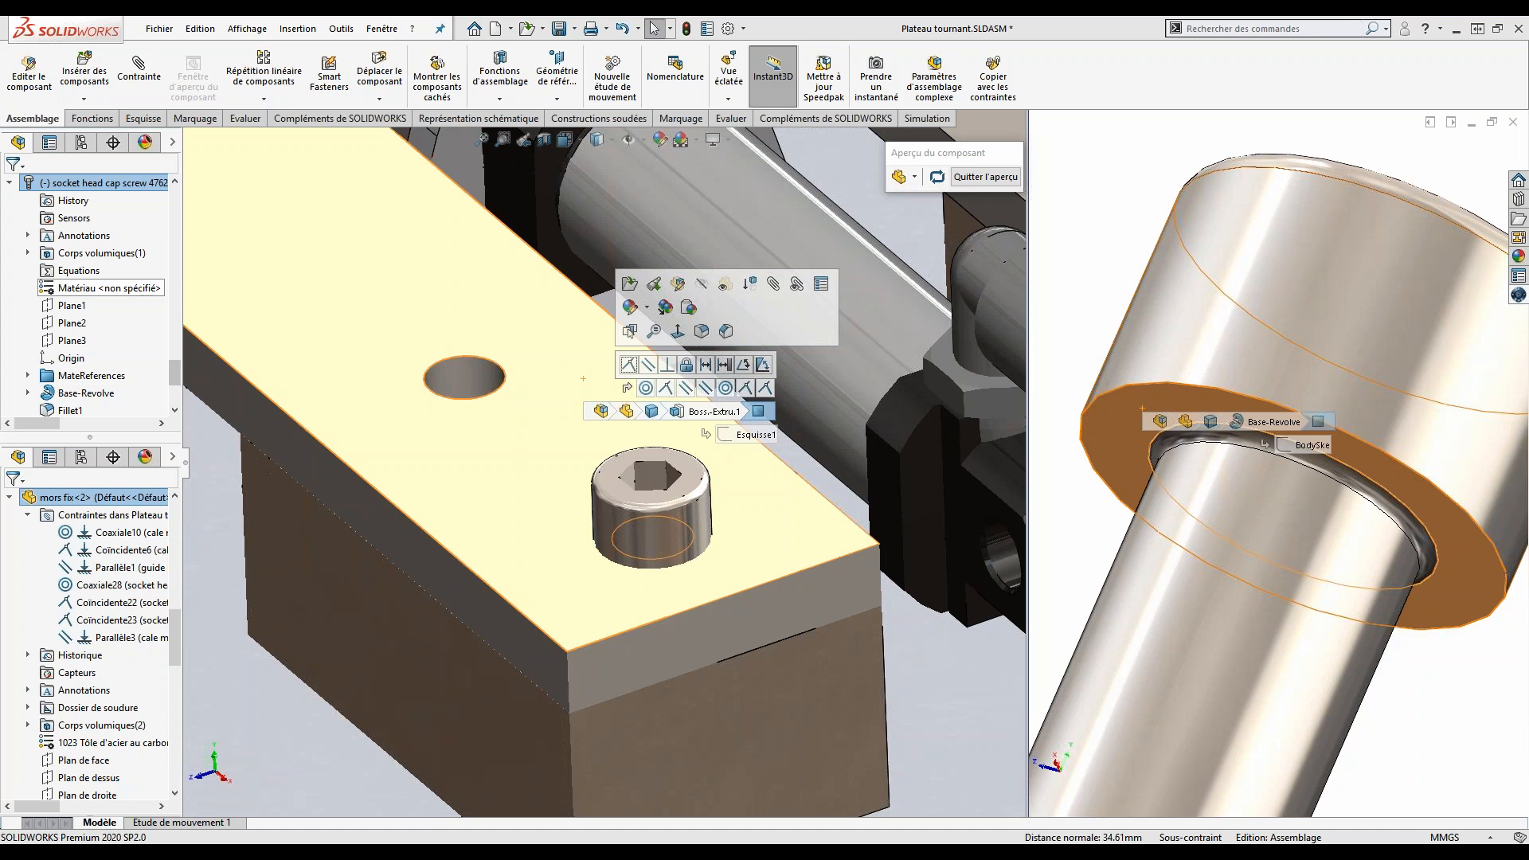
pyautogui.click(632, 368)
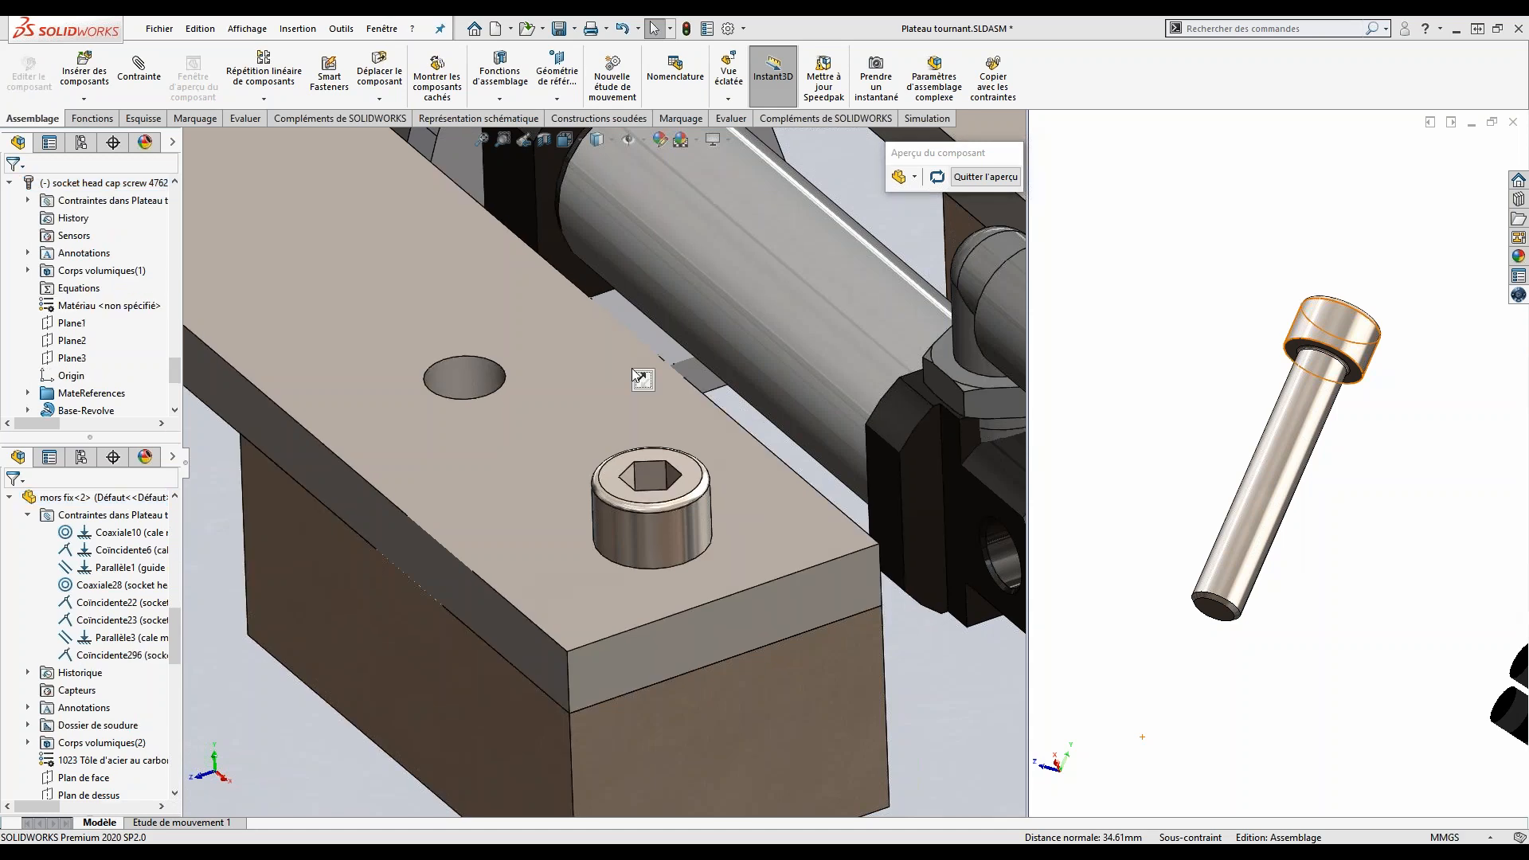
# Step: Reverse the alignment of the screw's coincident mate and reverse it back
pyautogui.scroll(4, 565, 385)
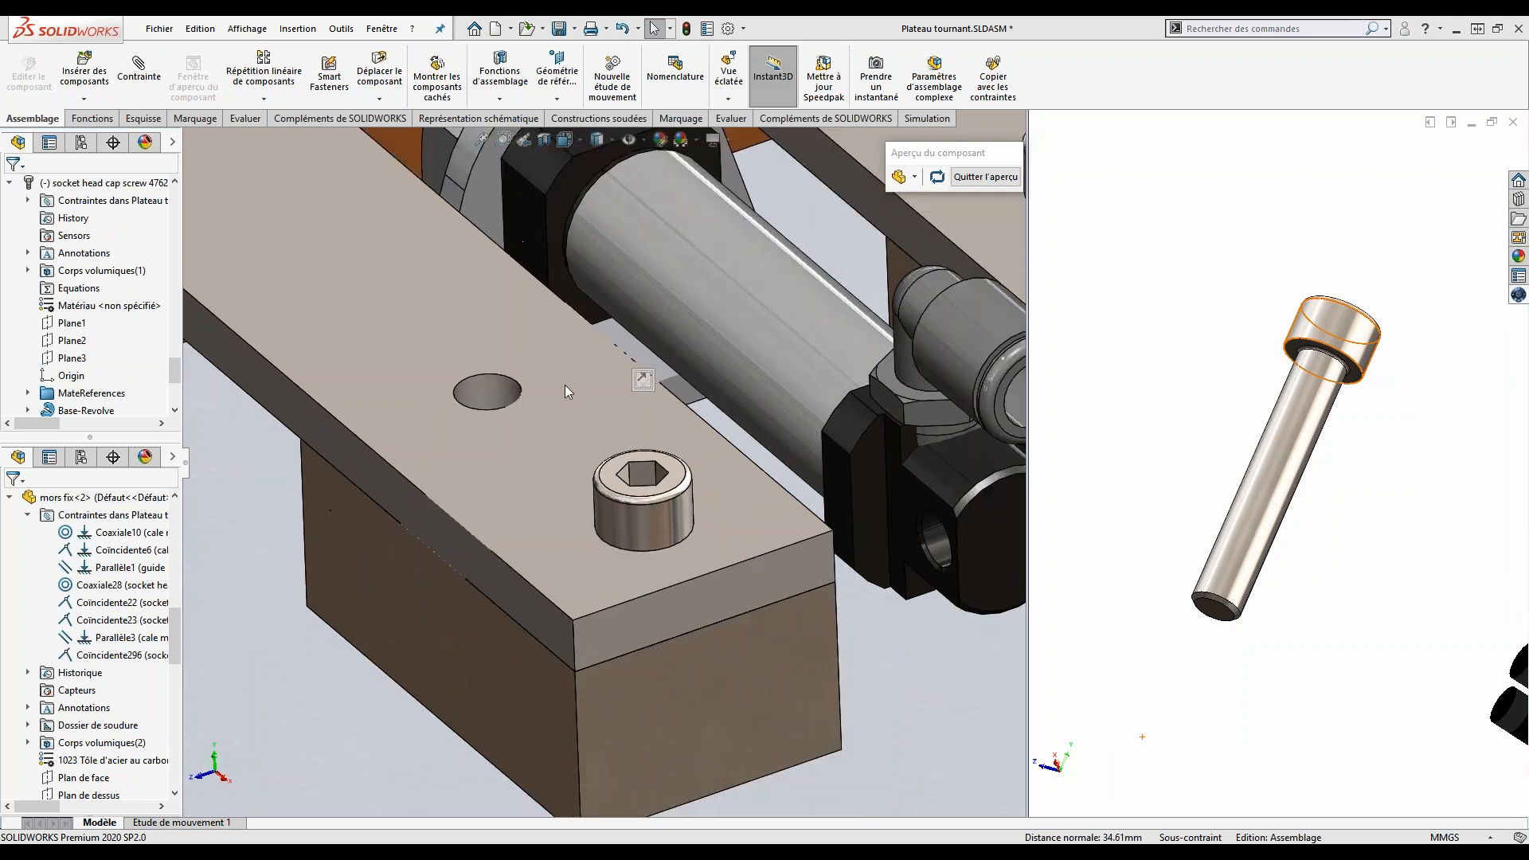
pyautogui.click(642, 381)
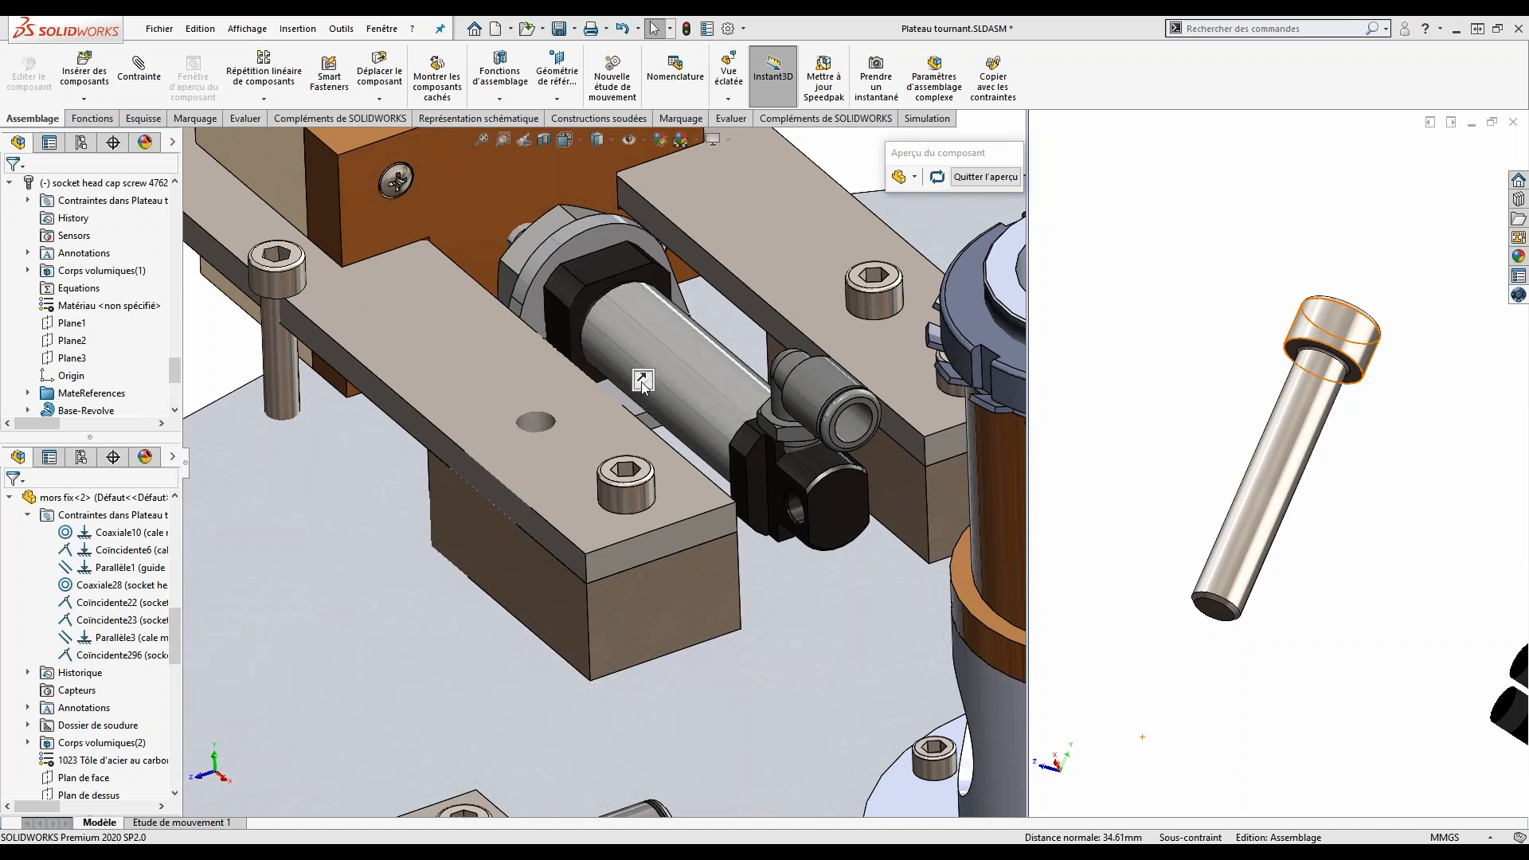
pyautogui.click(642, 380)
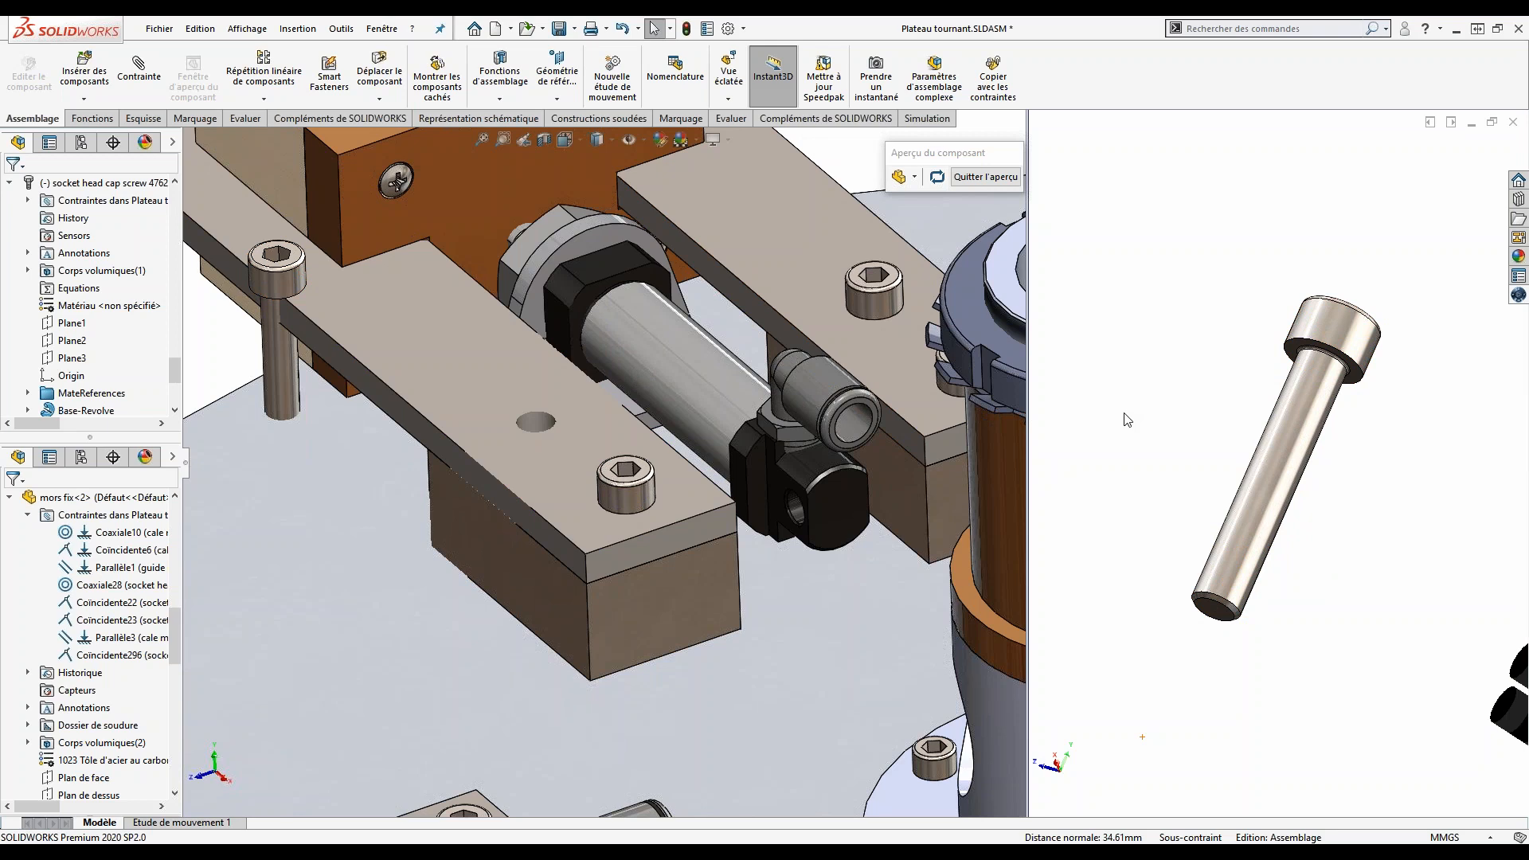
# Step: Try to mate the screw's shank with the free hole in the mors fix plate, and exit the component preview
pyautogui.click(540, 419)
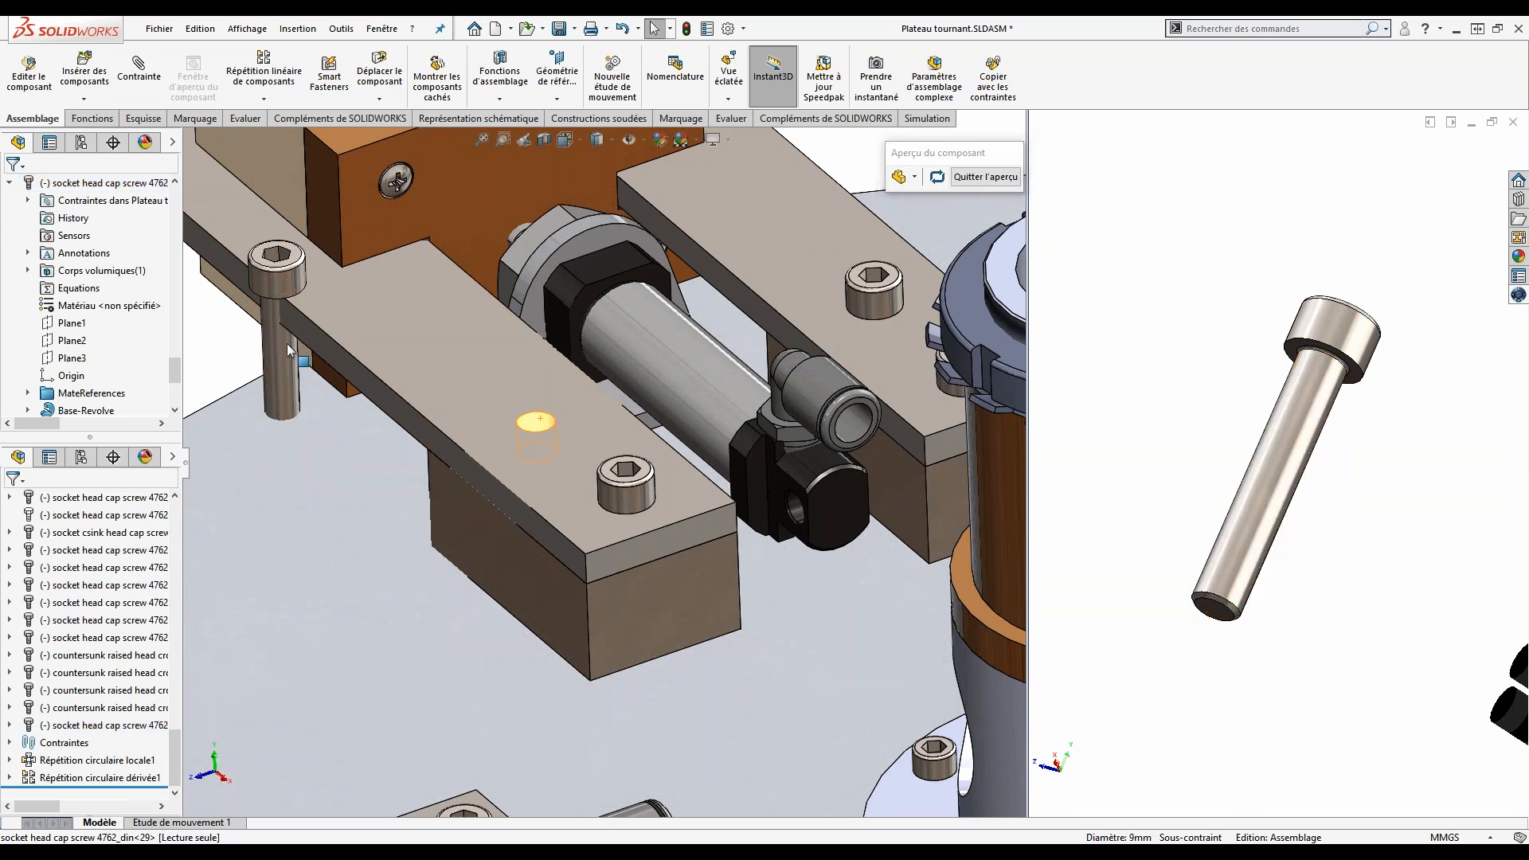
pyautogui.click(1267, 458)
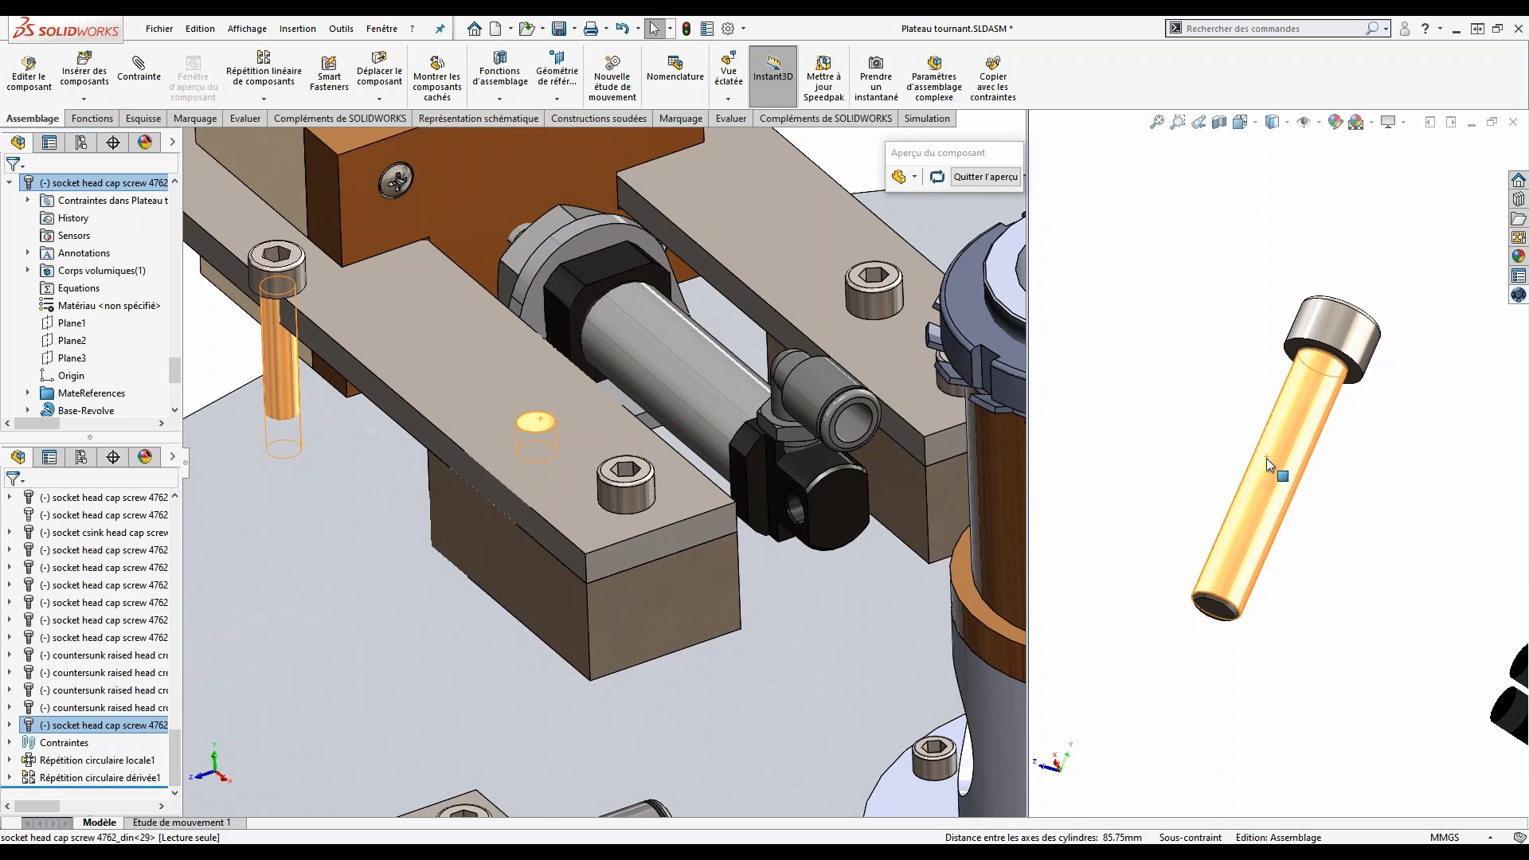
pyautogui.rightClick(1266, 457)
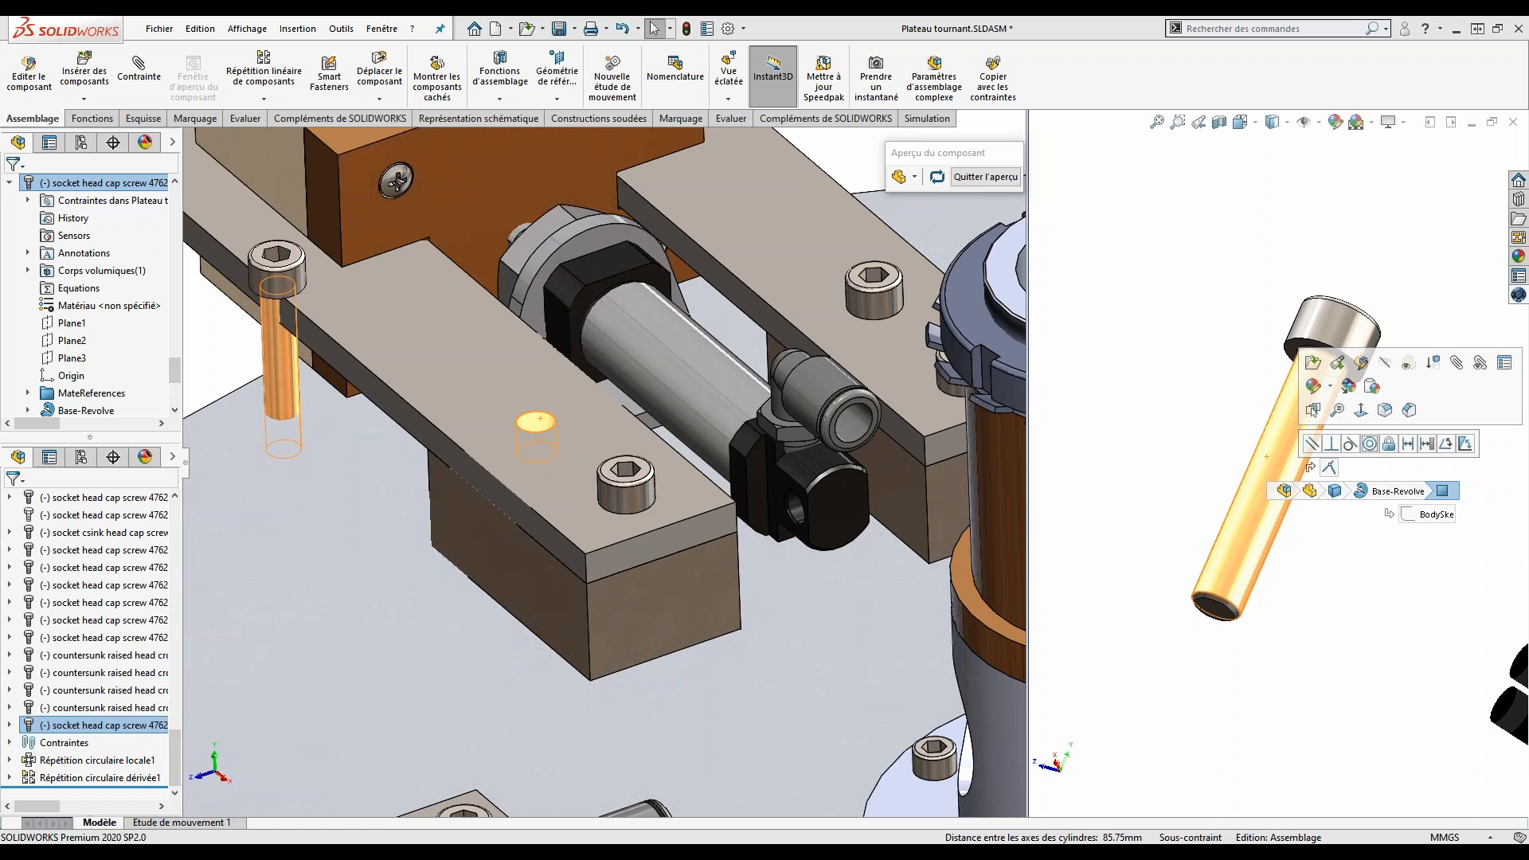
pyautogui.click(984, 177)
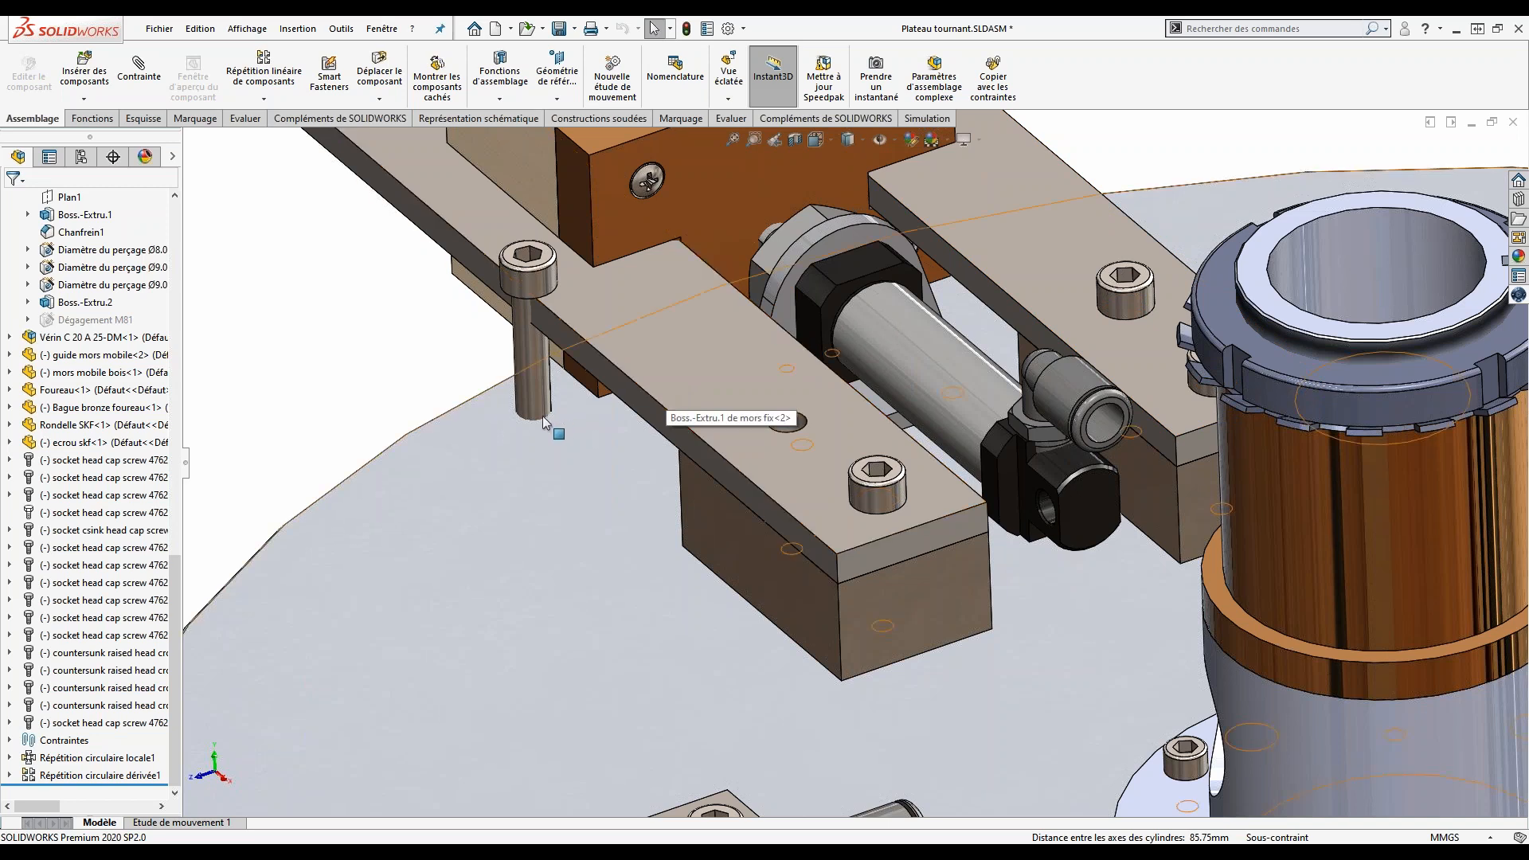
# Step: Move the loose screw farther away from the mors fix plate and switch to the PowerPoint slideshow
pyautogui.moveTo(533, 408); pyautogui.dragTo(402, 356)
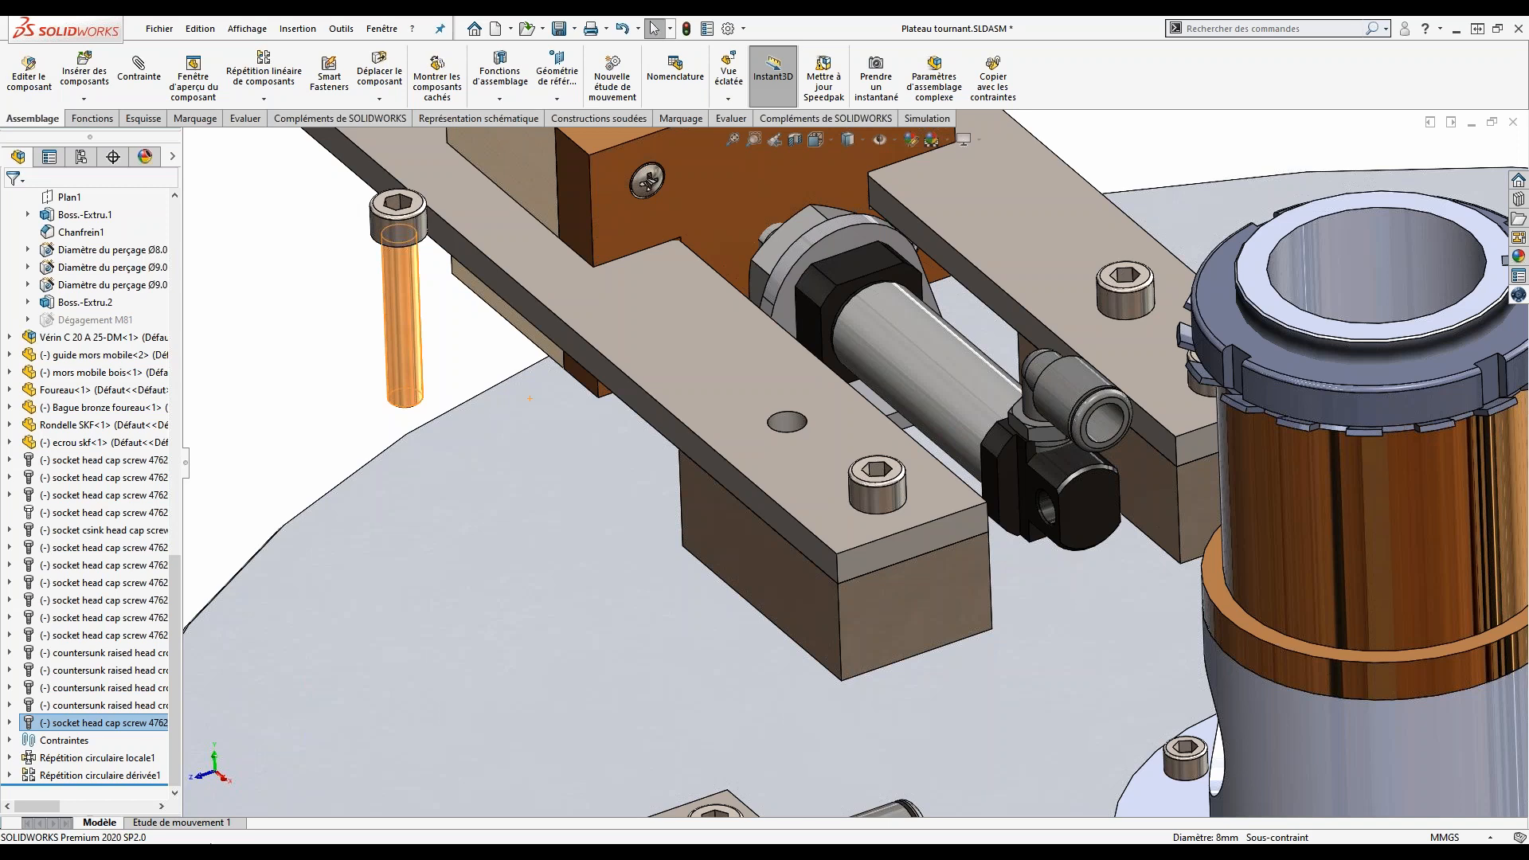
pyautogui.hotkey('alt', 'Tab')
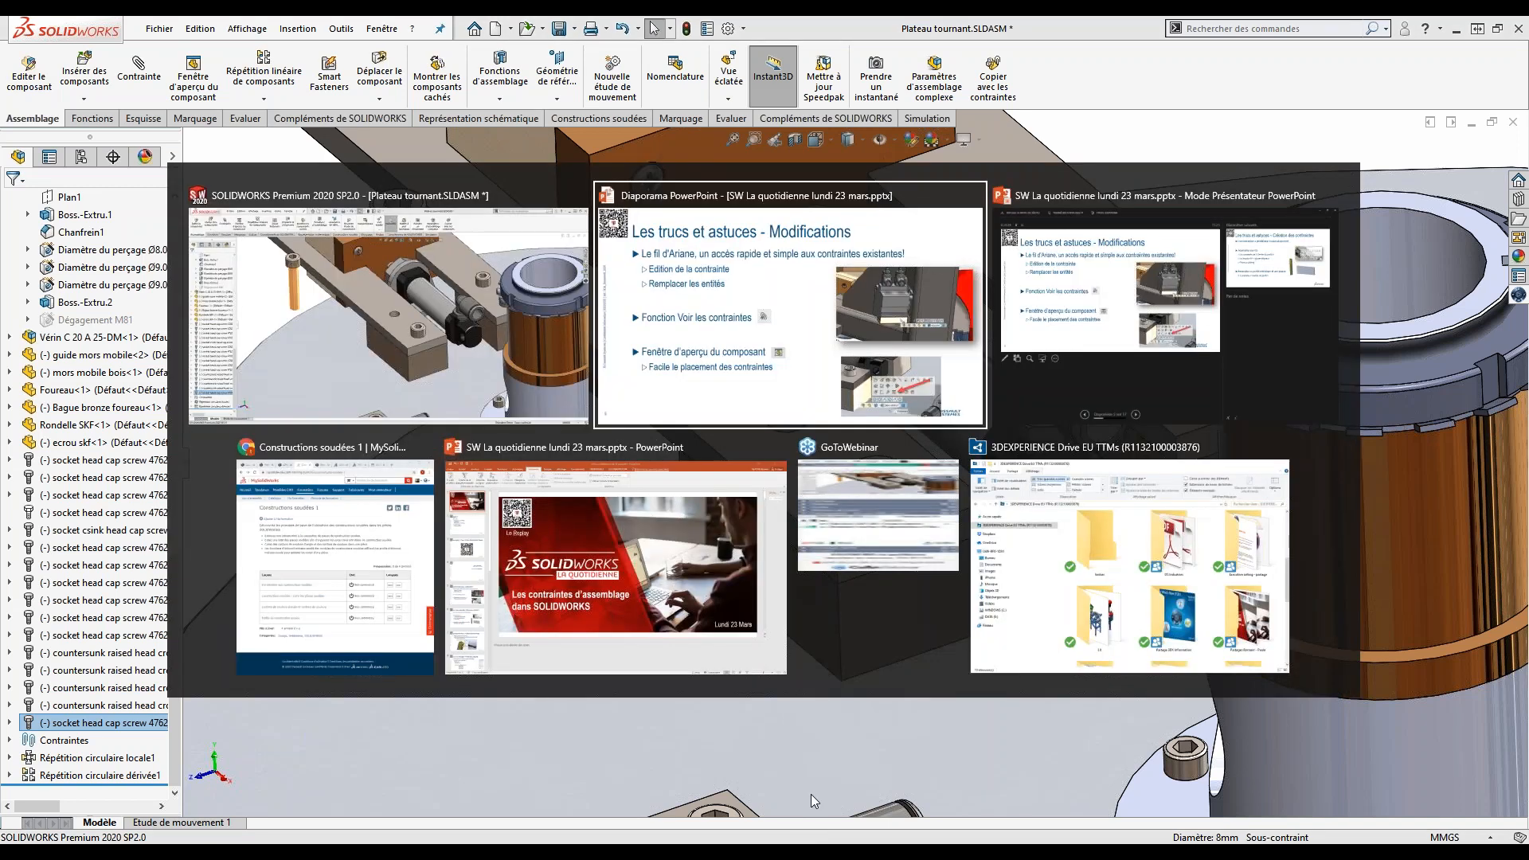
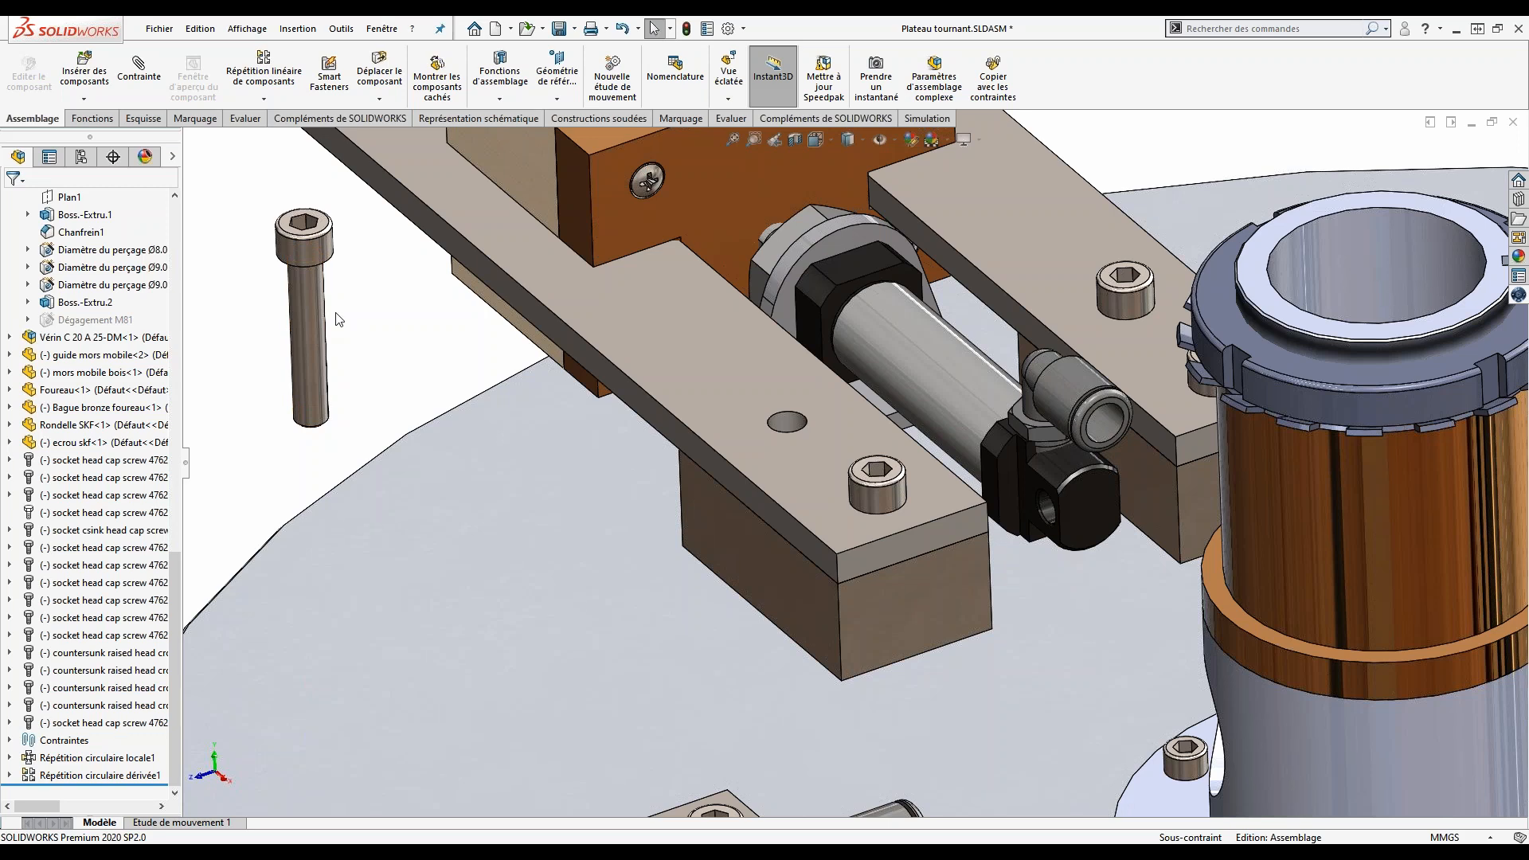
# Step: Add a profile center mate with 0.00 mm offset between the edge under the loose screw's head and the free hole's edge
pyautogui.click(332, 266)
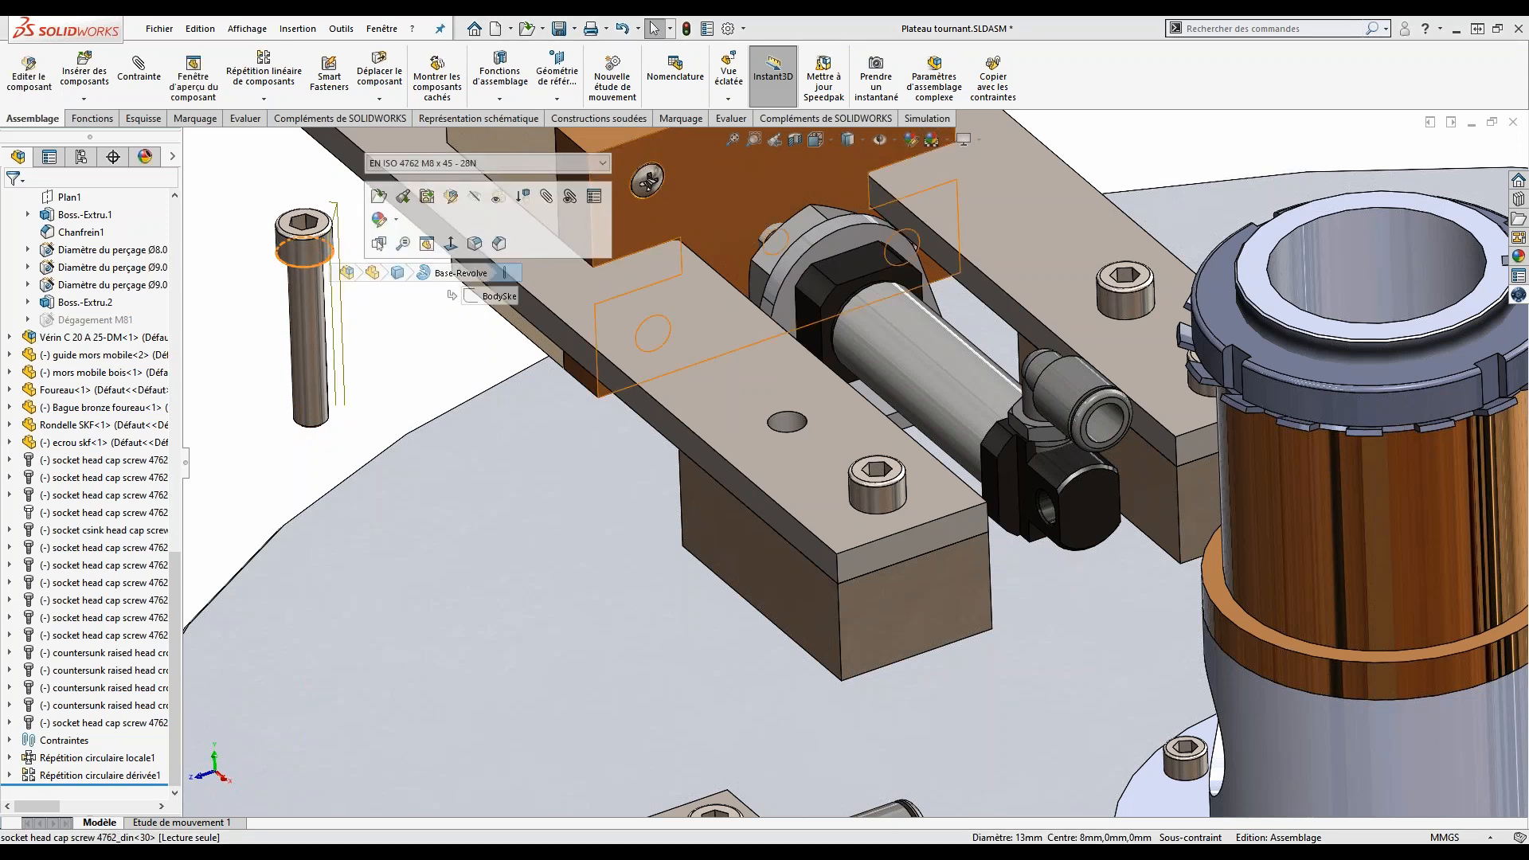
pyautogui.keyDown('ctrl'); pyautogui.click(781, 430); pyautogui.keyUp('ctrl')
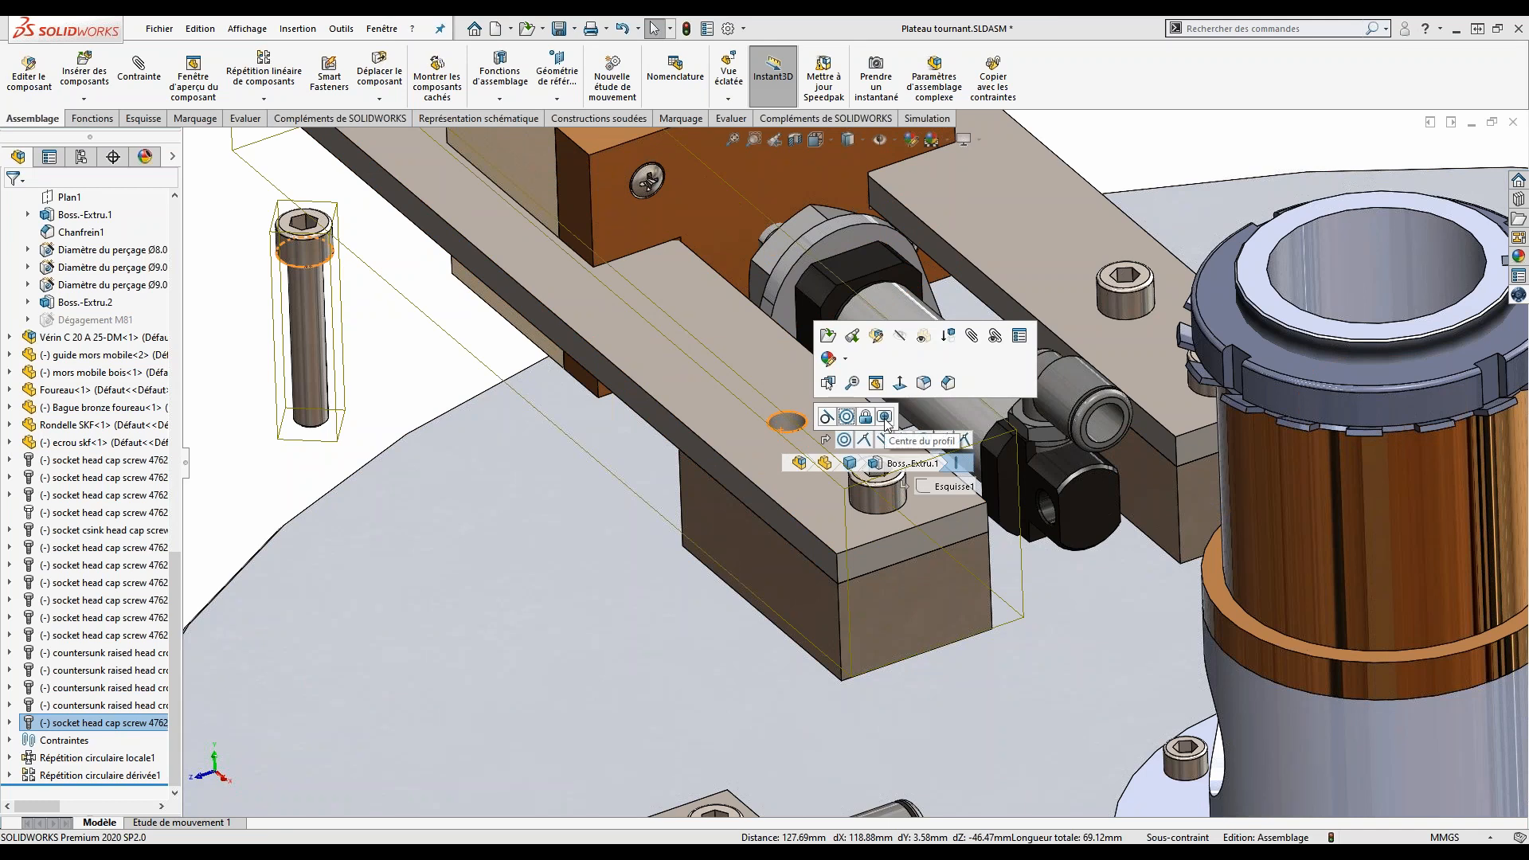
pyautogui.click(885, 418)
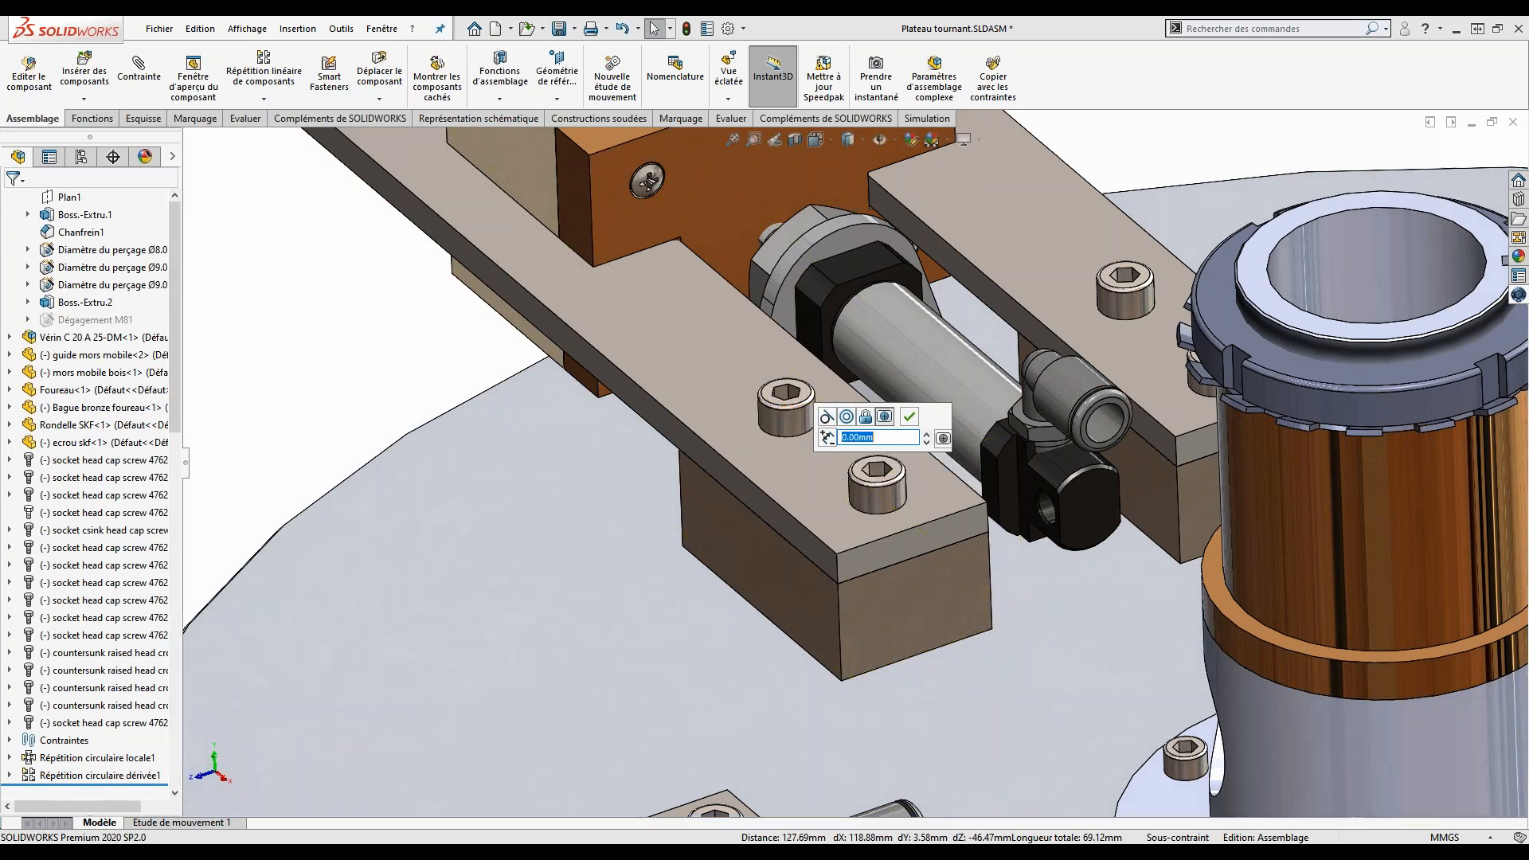
pyautogui.click(909, 417)
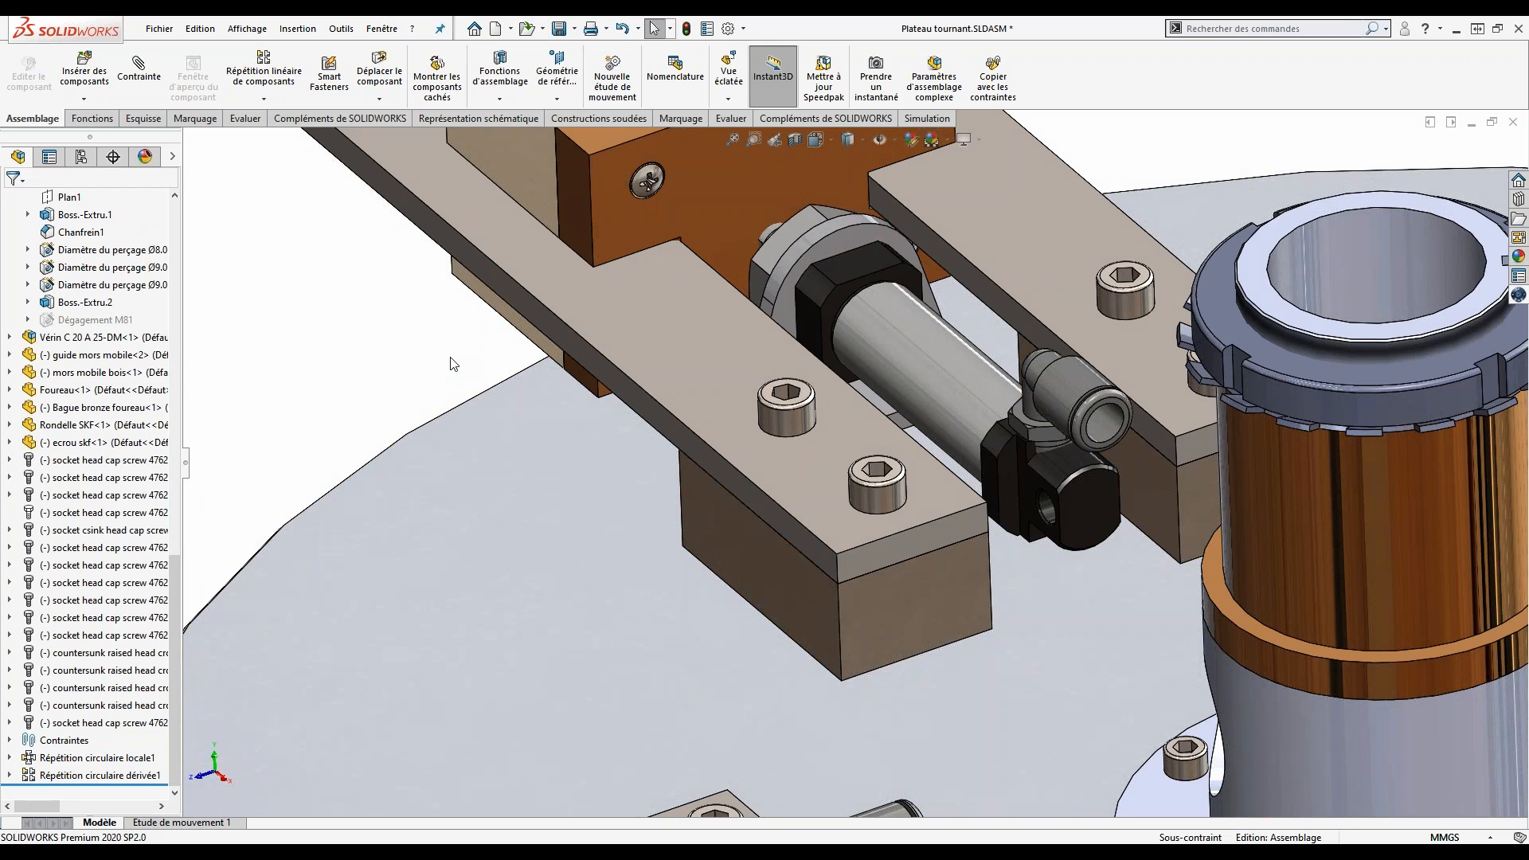
# Step: Copy the fitted cap screw to the empty area beside the mors fix plate and delete the original from its hole
pyautogui.click(801, 416)
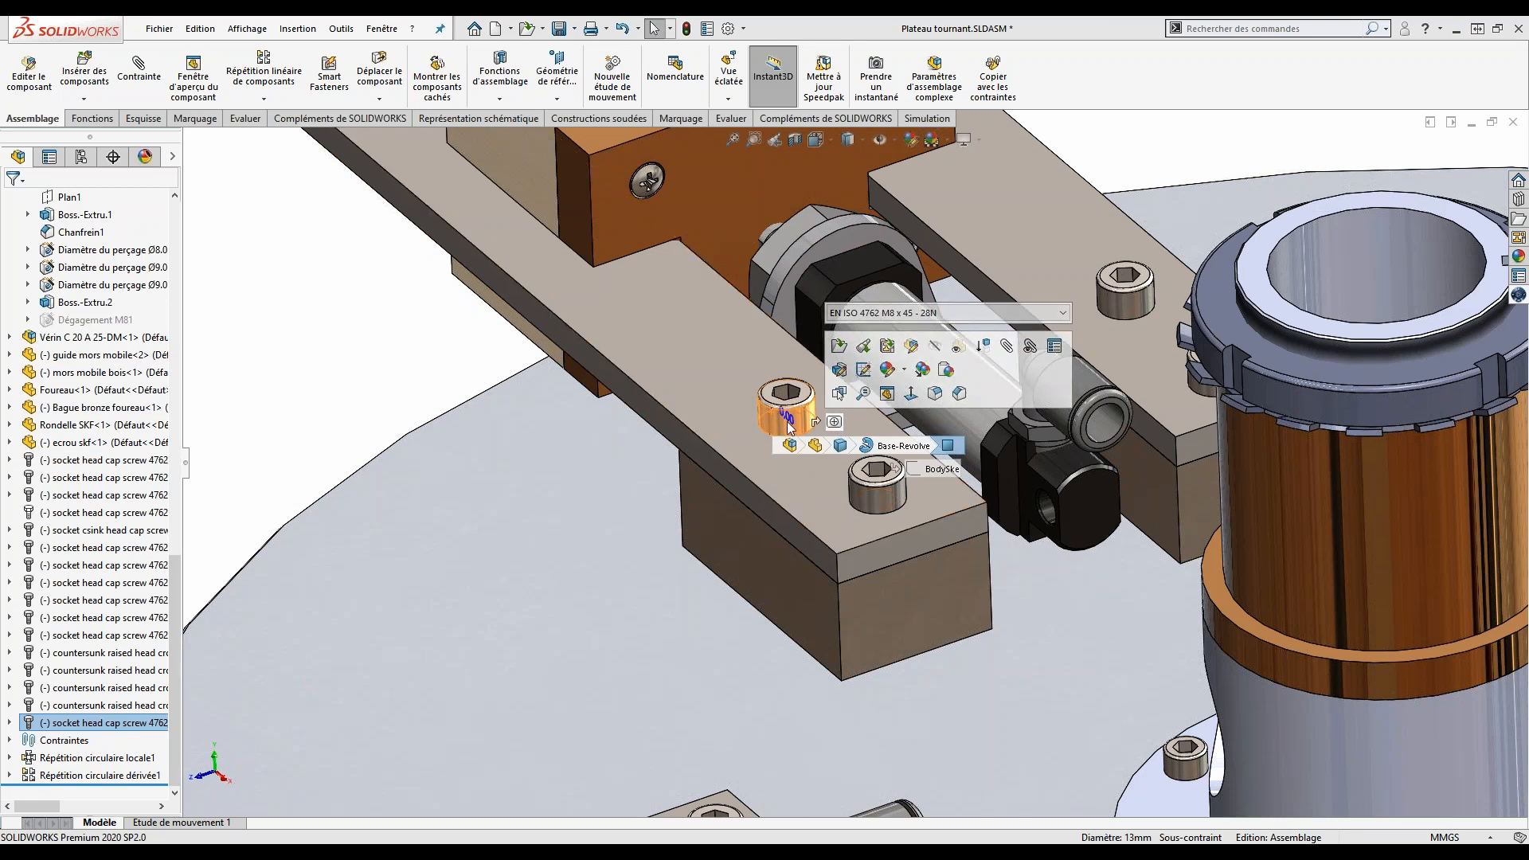
pyautogui.keyDown('ctrl'); pyautogui.moveTo(773, 432); pyautogui.dragTo(303, 336); pyautogui.keyUp('ctrl')
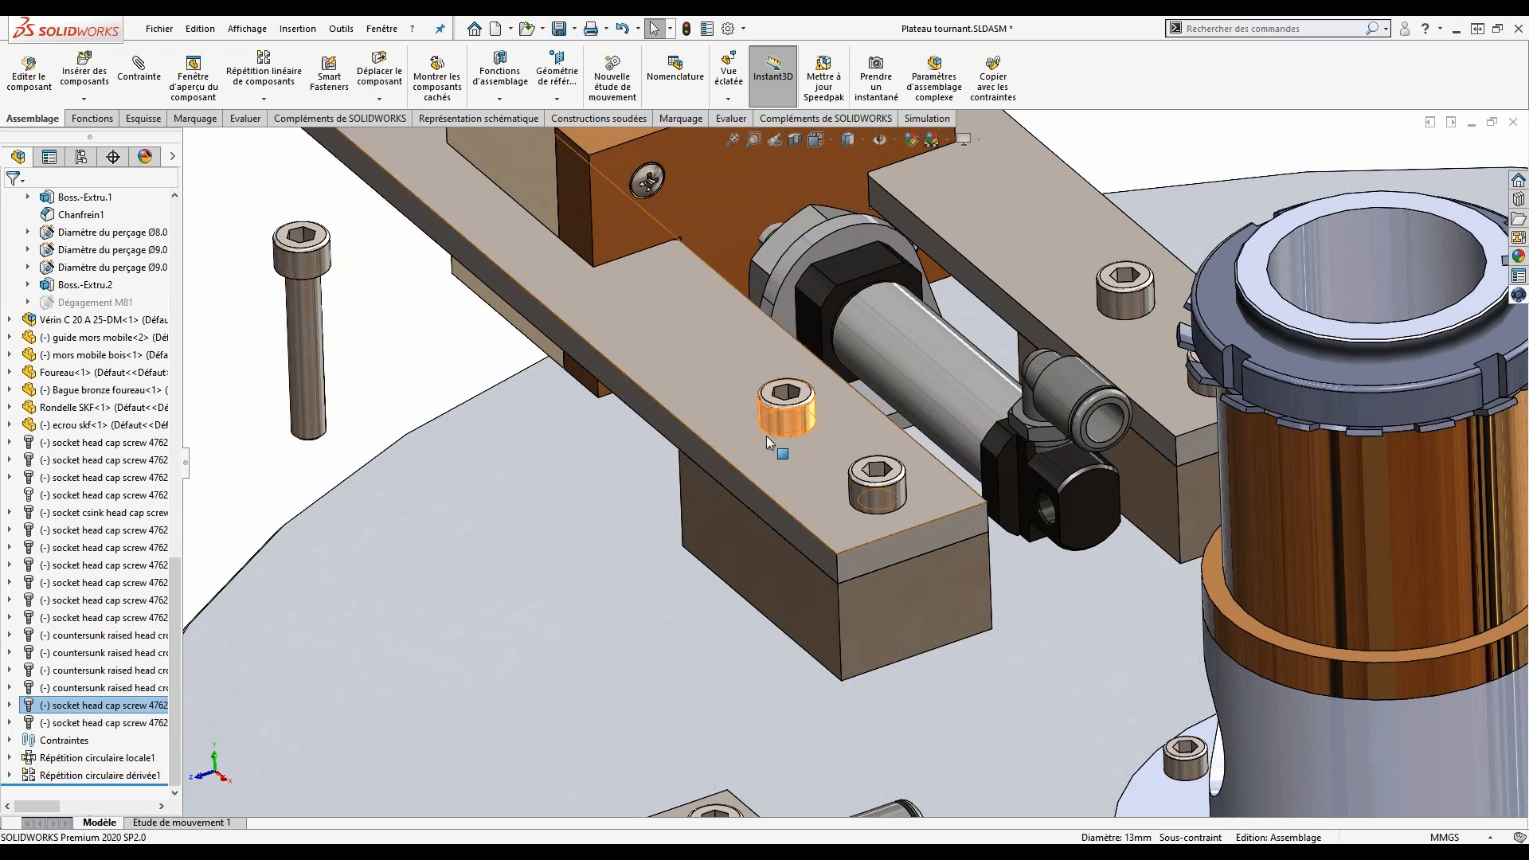
pyautogui.press('Delete')
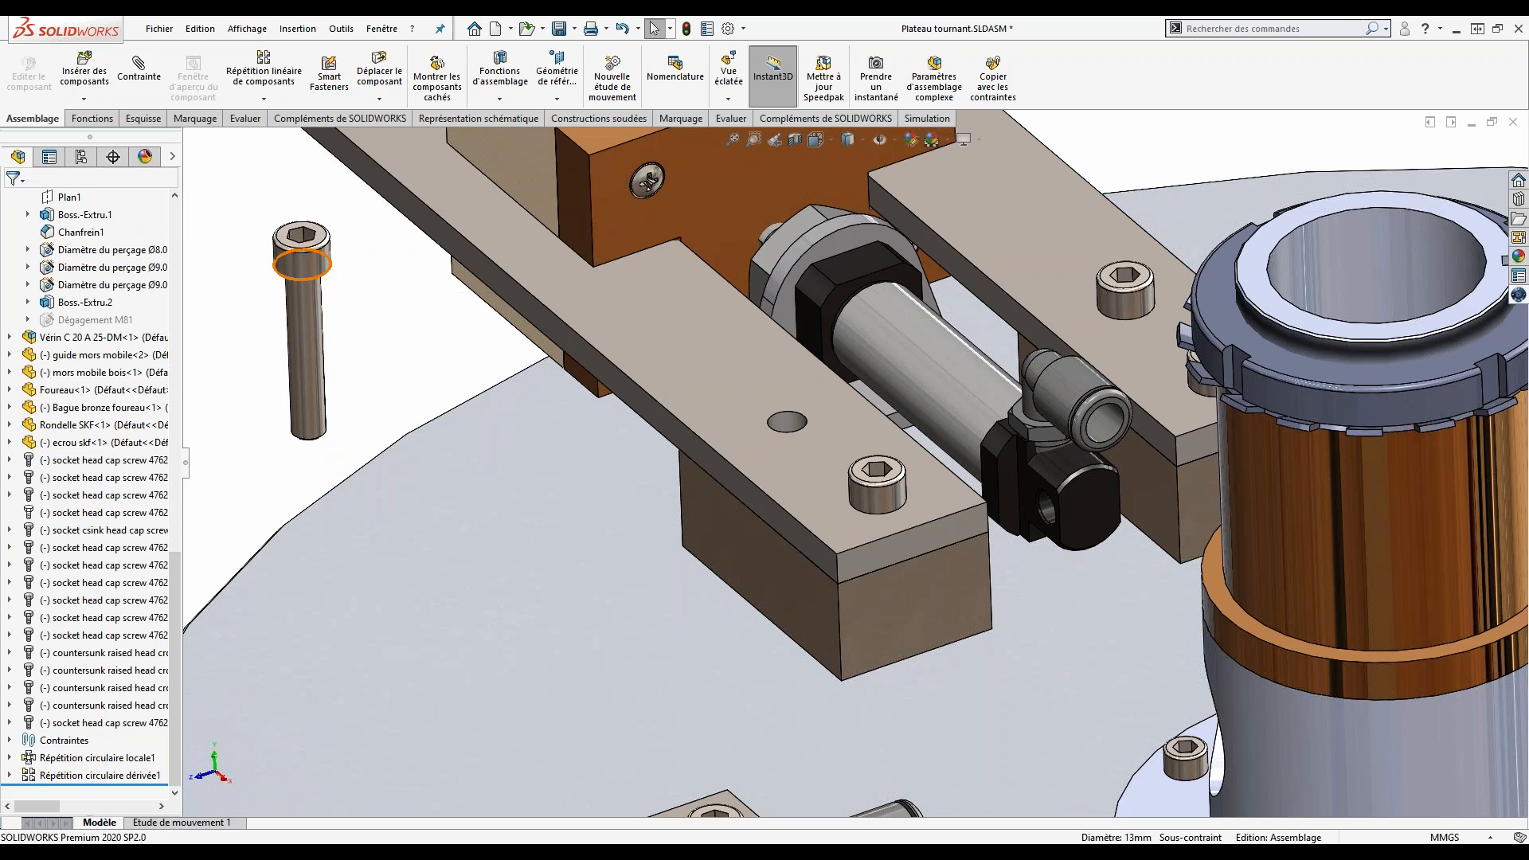
# Step: SmartMate the loose screw into the free hole of the mors fix plate by the edge under its head, and check its mates
pyautogui.keyDown('alt'); pyautogui.moveTo(317, 277); pyautogui.dragTo(638, 390); pyautogui.keyUp('alt')
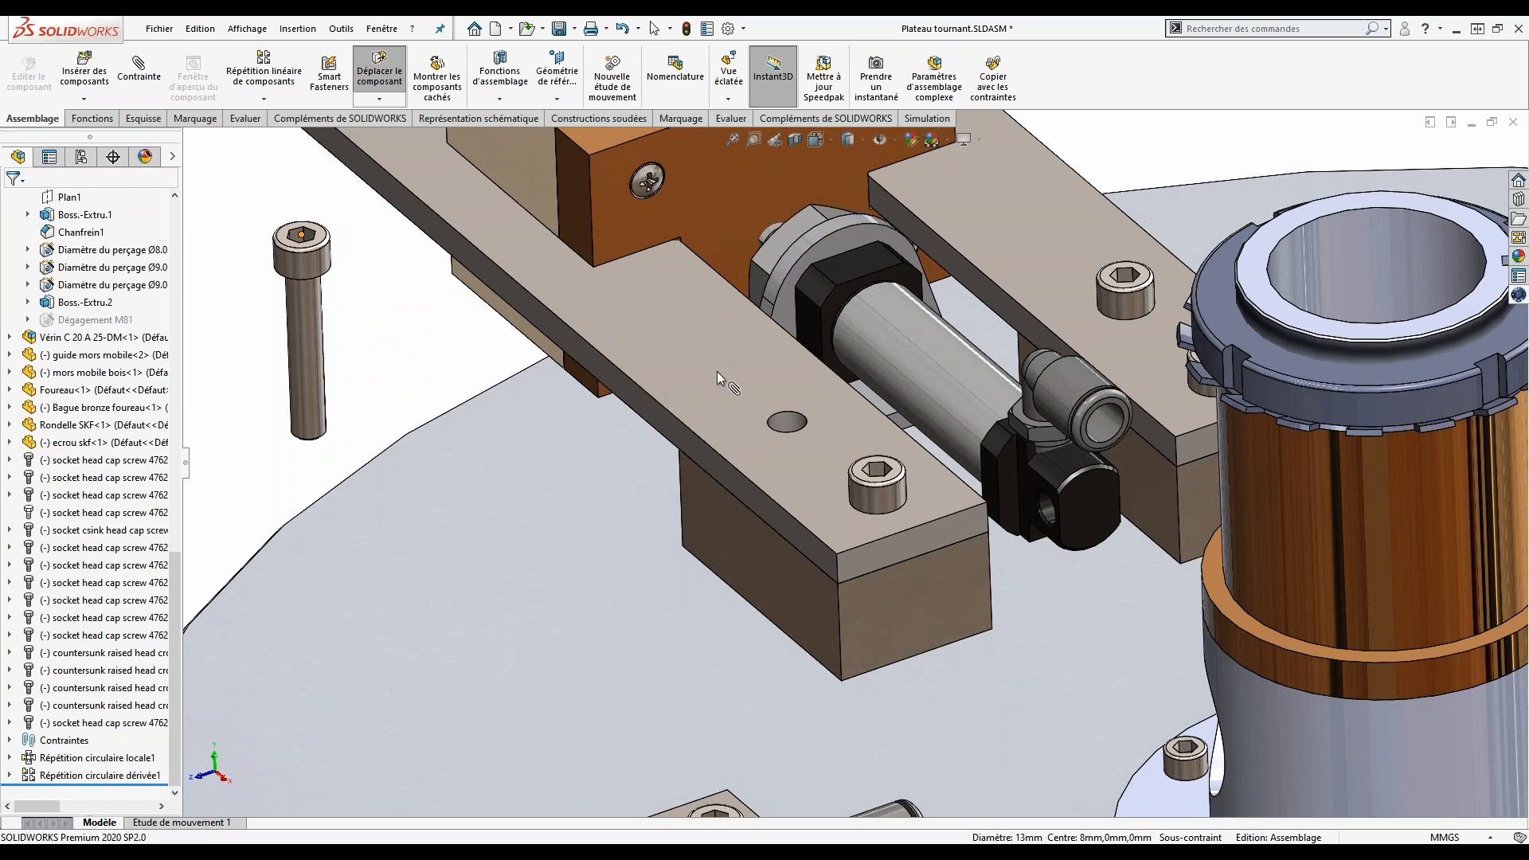
pyautogui.keyDown('alt'); pyautogui.moveTo(776, 416); pyautogui.dragTo(390, 322); pyautogui.keyUp('alt')
pyautogui.click(386, 319)
pyautogui.keyDown('alt'); pyautogui.moveTo(329, 277); pyautogui.dragTo(787, 416); pyautogui.keyUp('alt')
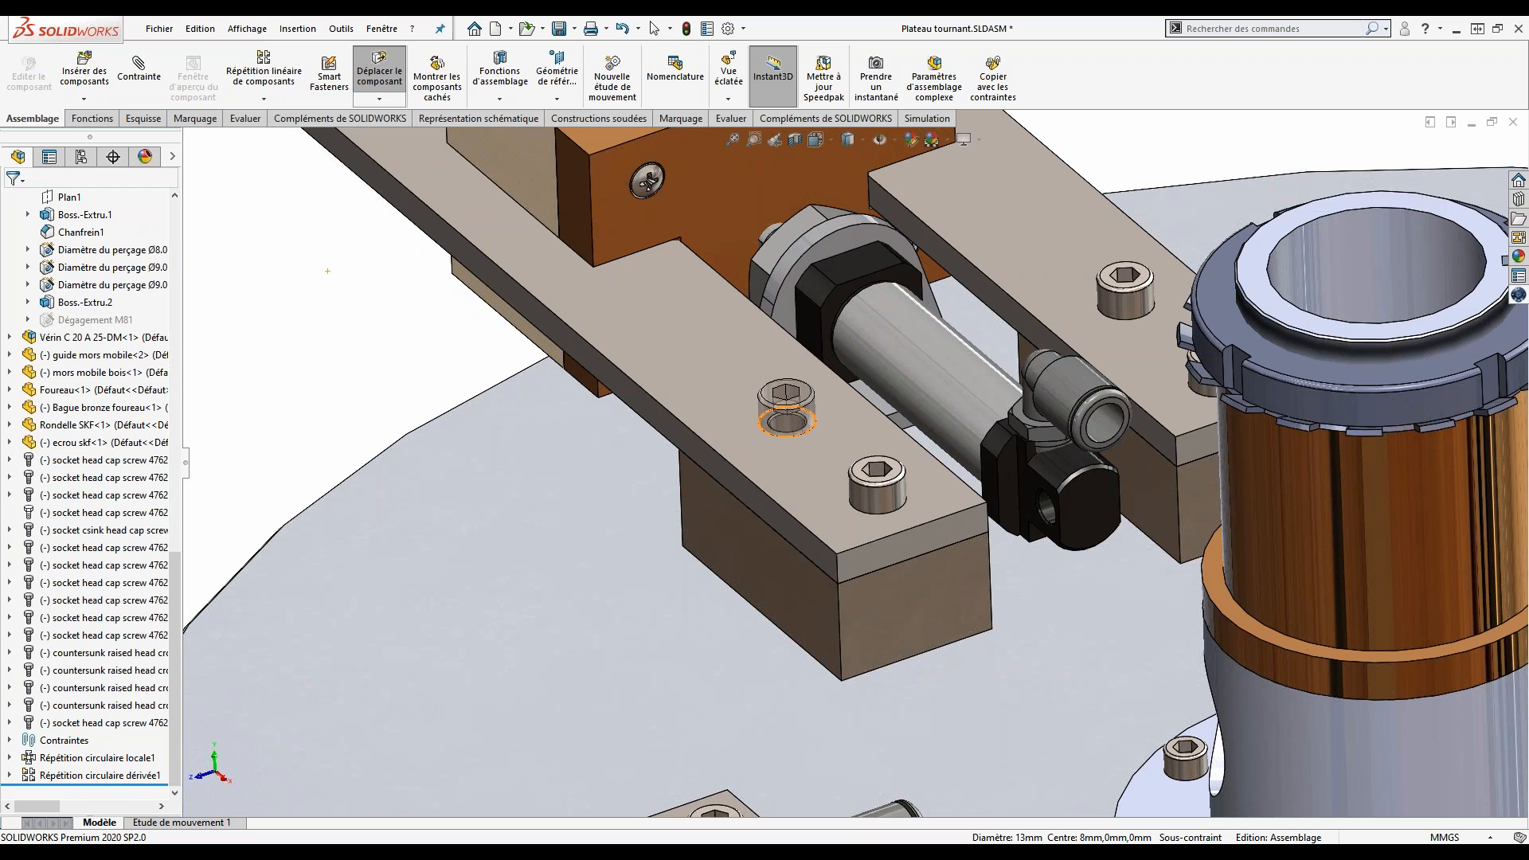
pyautogui.keyDown('alt'); pyautogui.moveTo(787, 416); pyautogui.dragTo(787, 416); pyautogui.keyUp('alt')
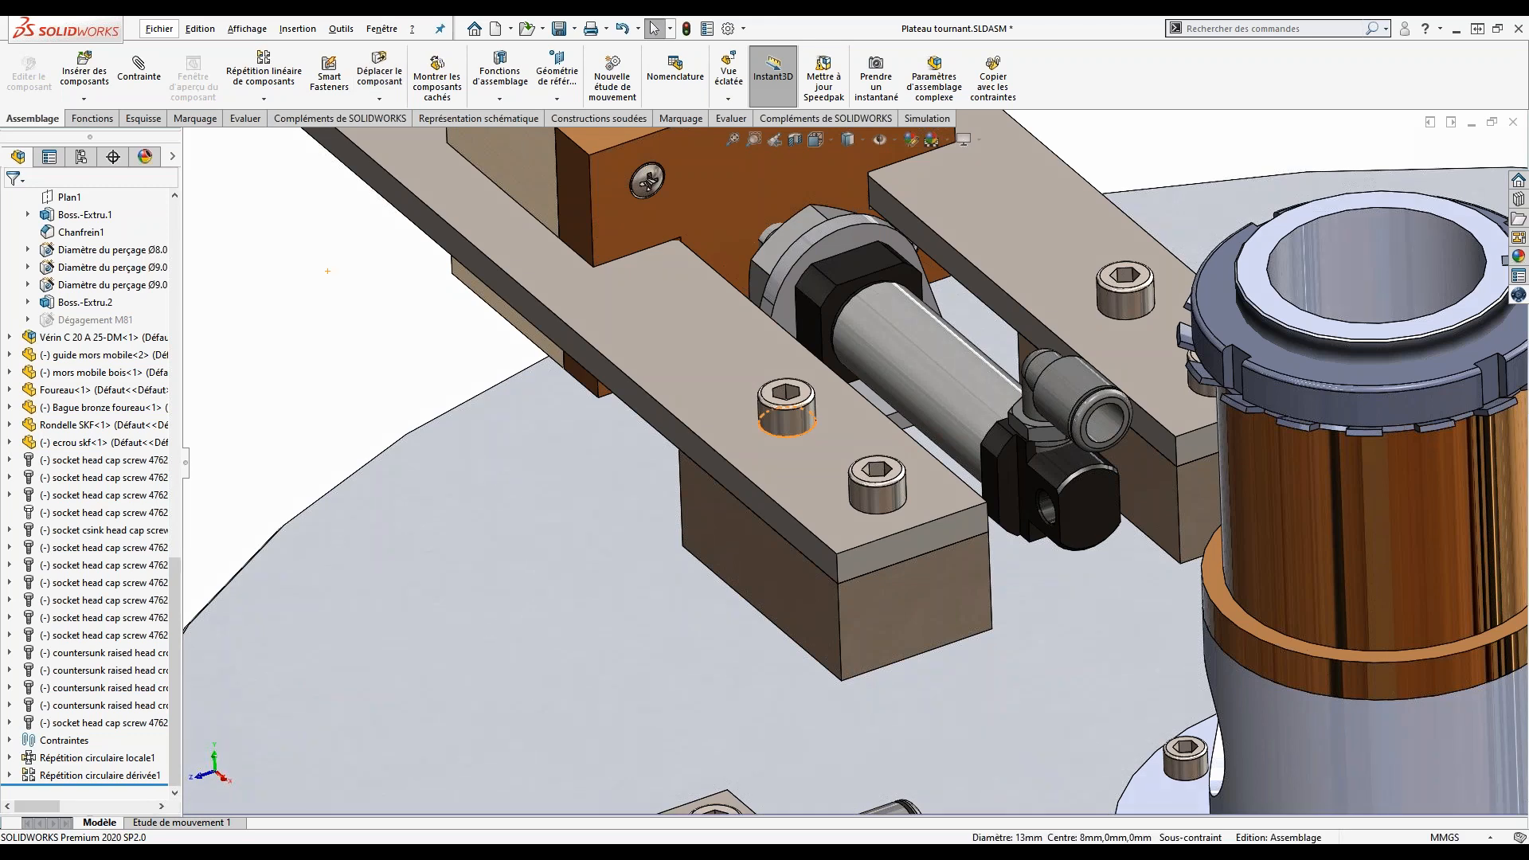
pyautogui.click(786, 415)
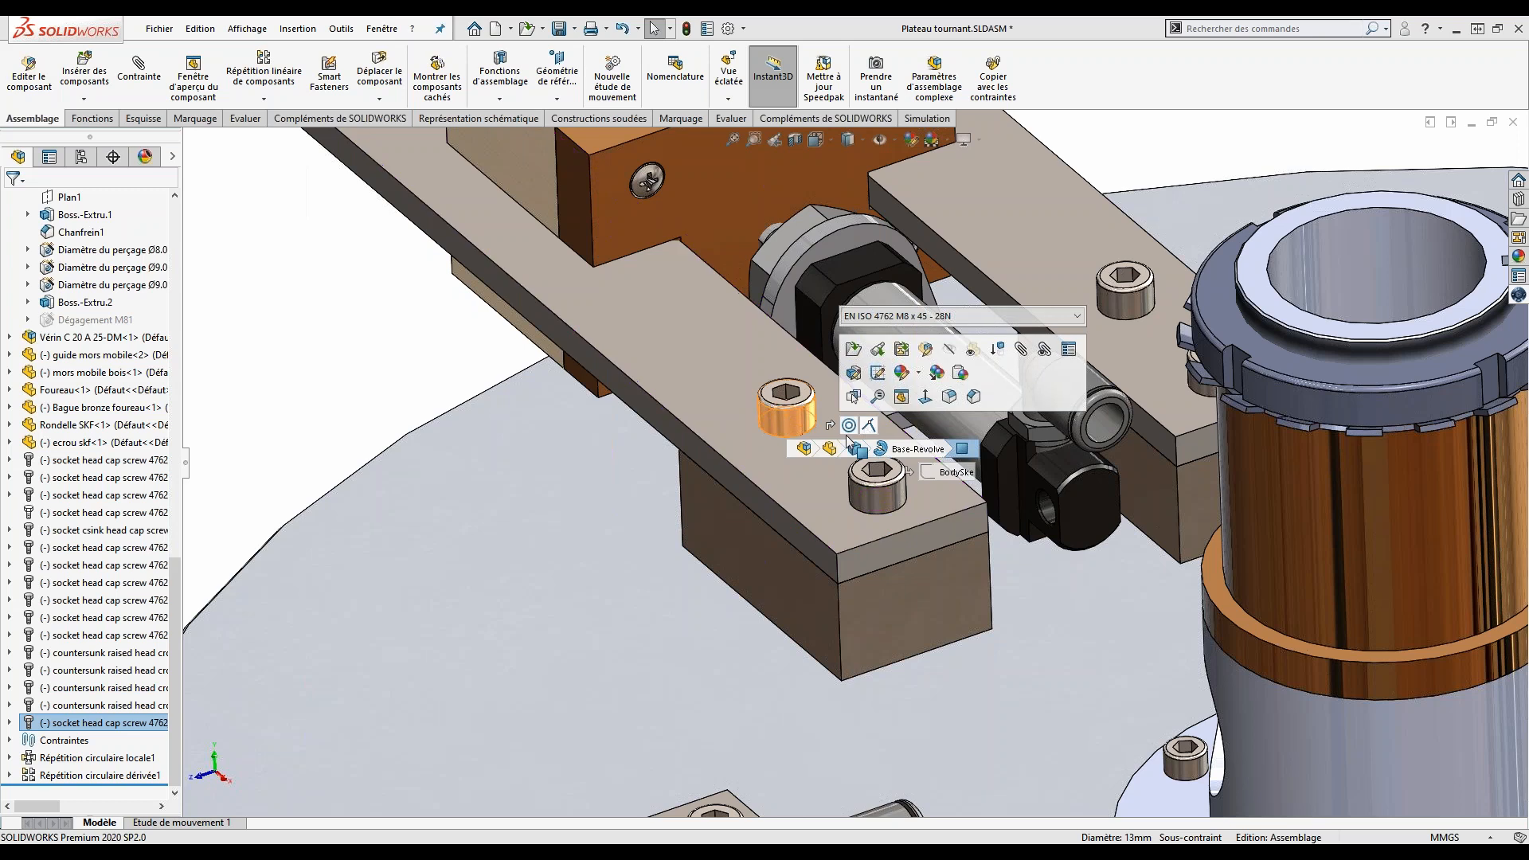
pyautogui.click(455, 357)
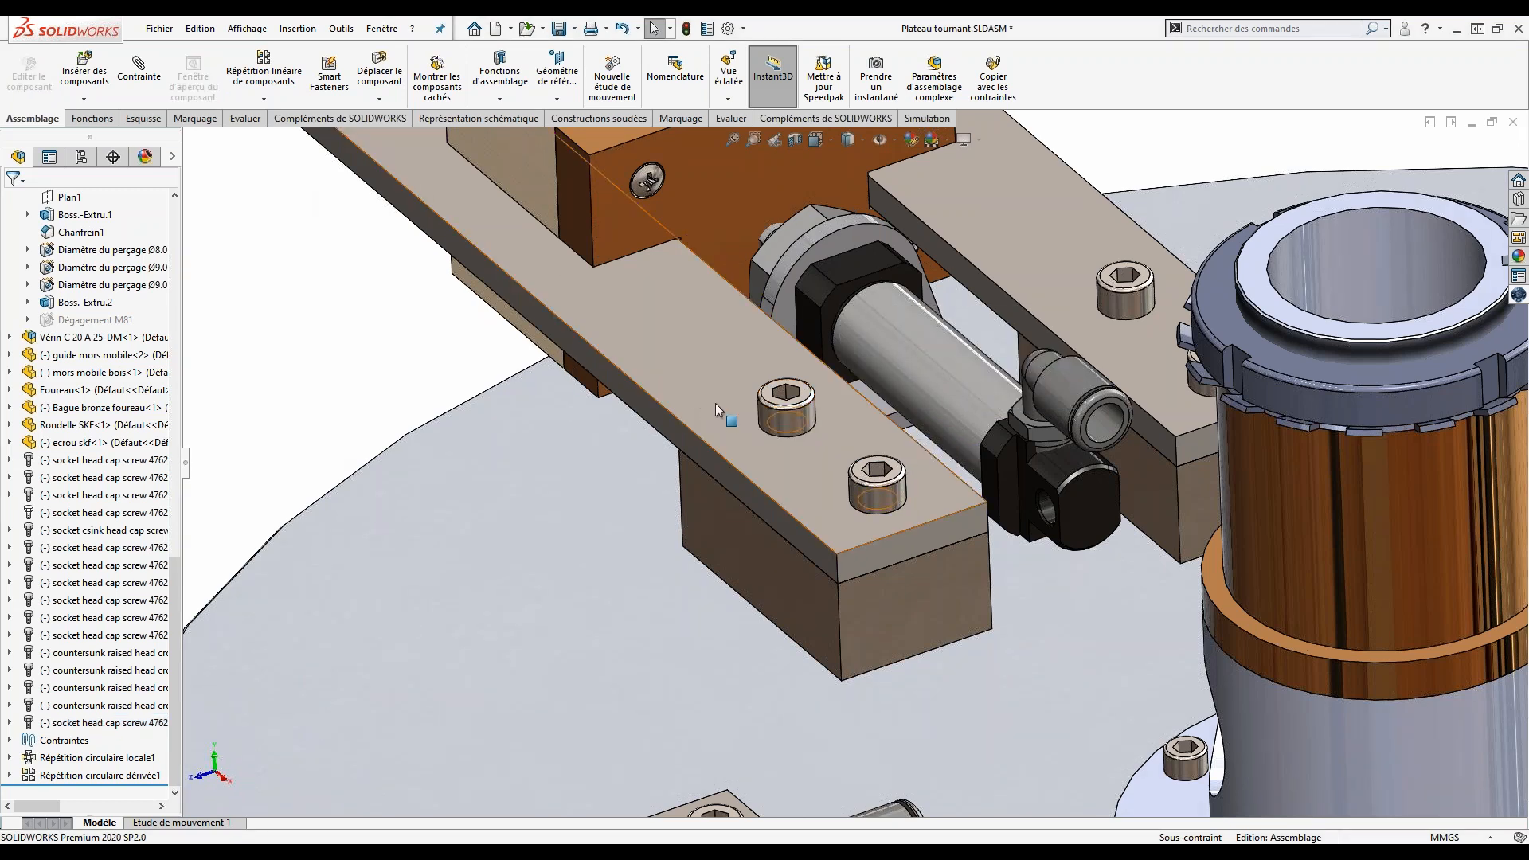
# Step: Place another loose copy of the fitted screw beside the plate and remove the fitted one, freeing the inner hole again
pyautogui.click(786, 421)
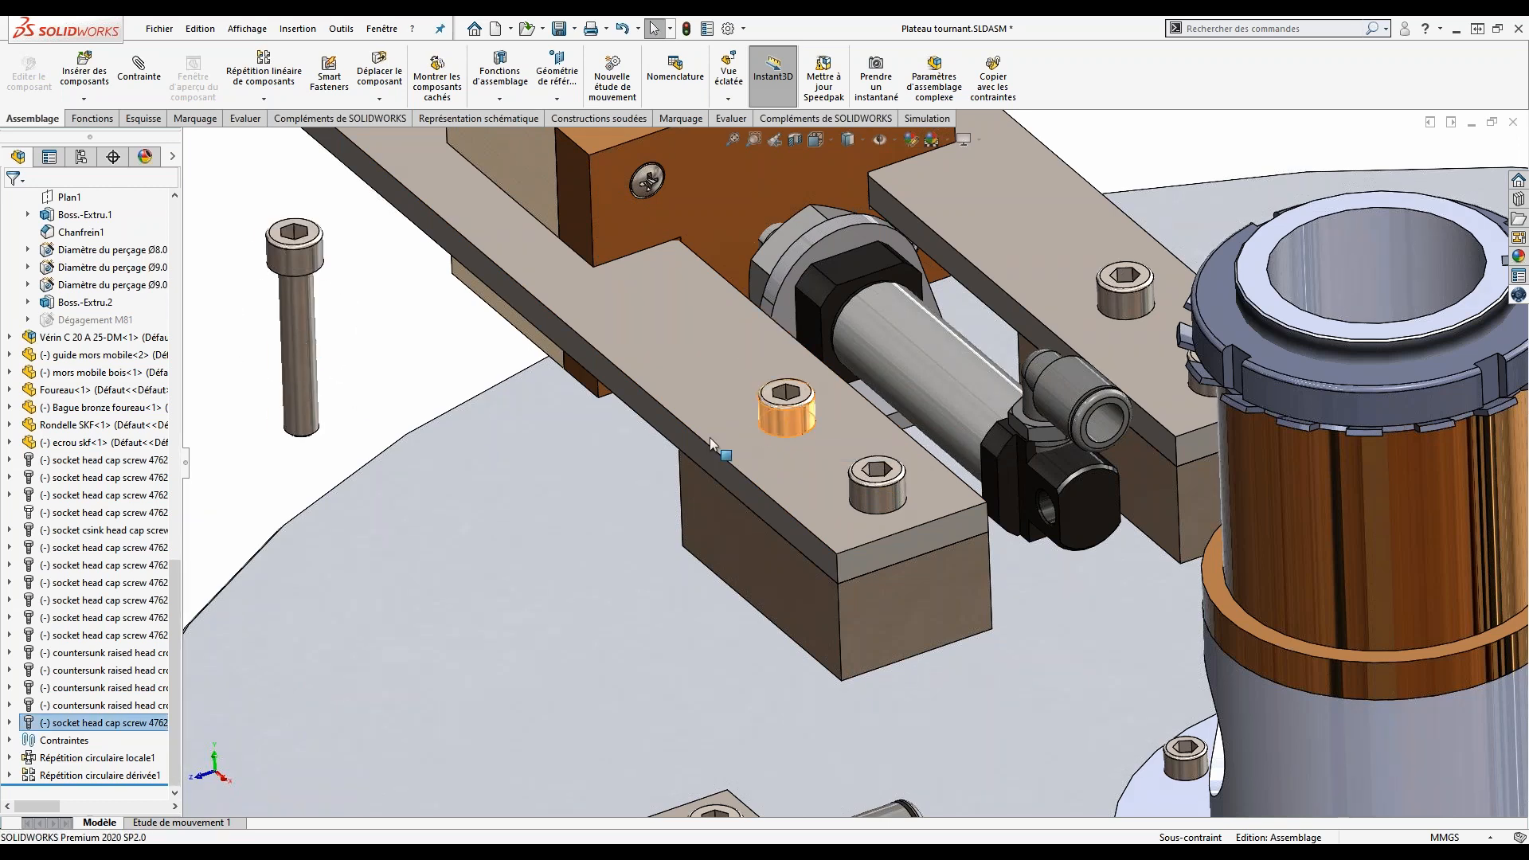
pyautogui.click(799, 423)
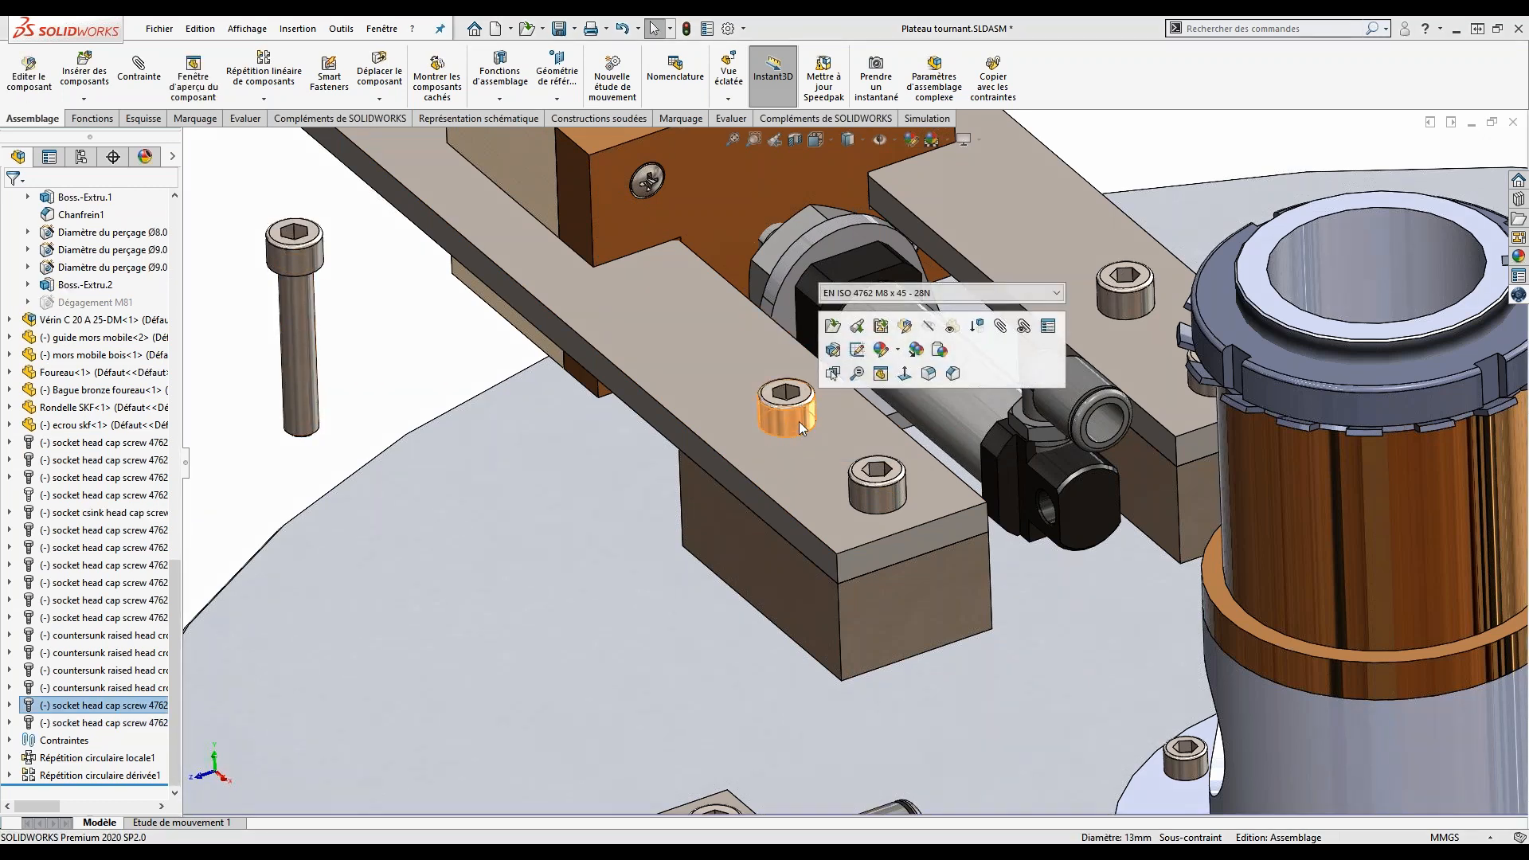
pyautogui.press('Delete')
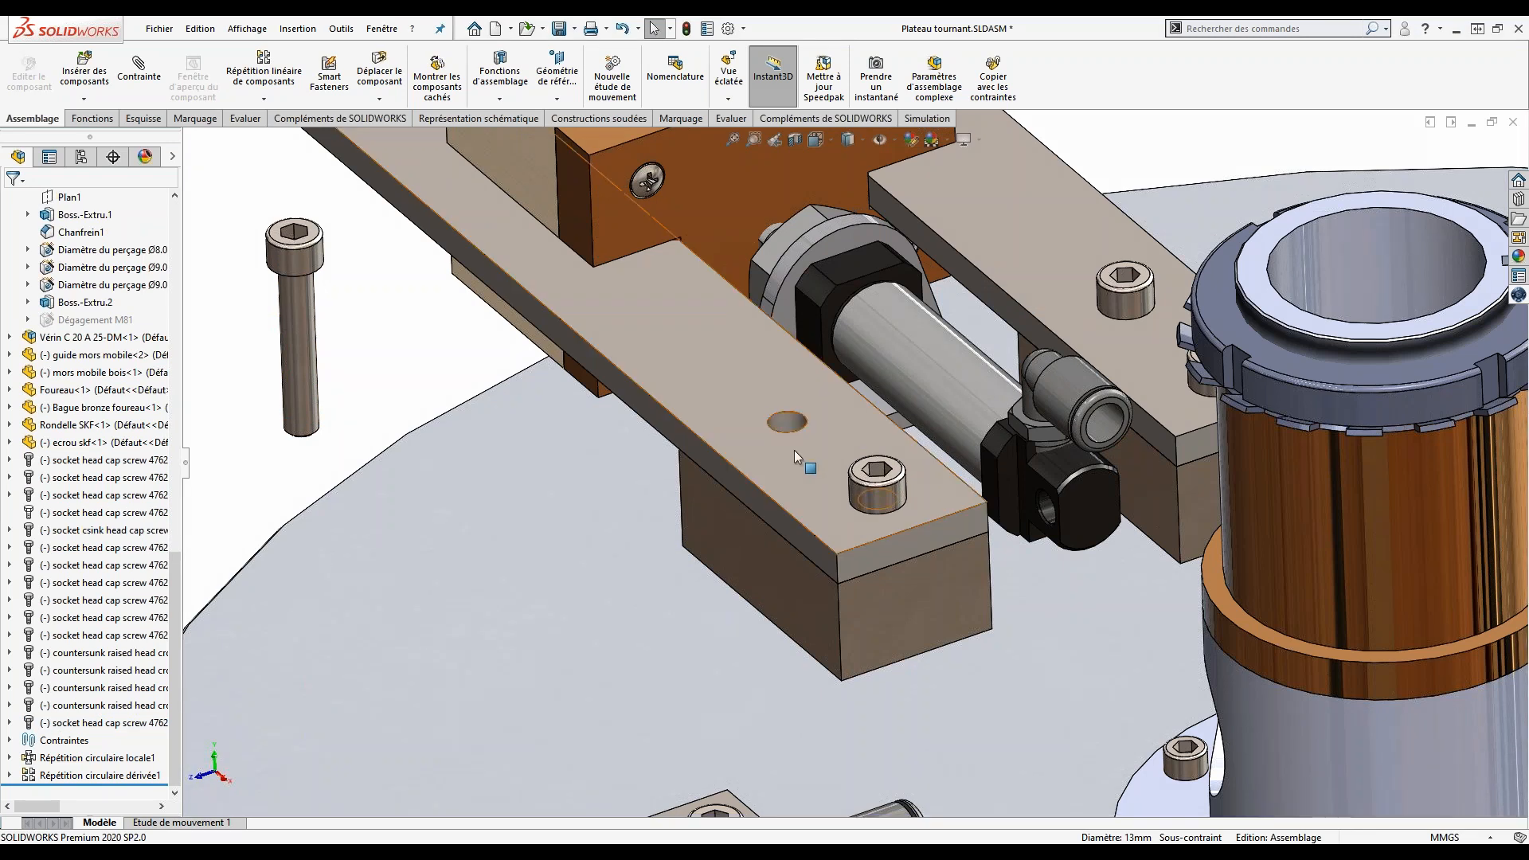
# Step: Open the mors fix part in its own window and bring the plate's two end holes into view
pyautogui.click(797, 457)
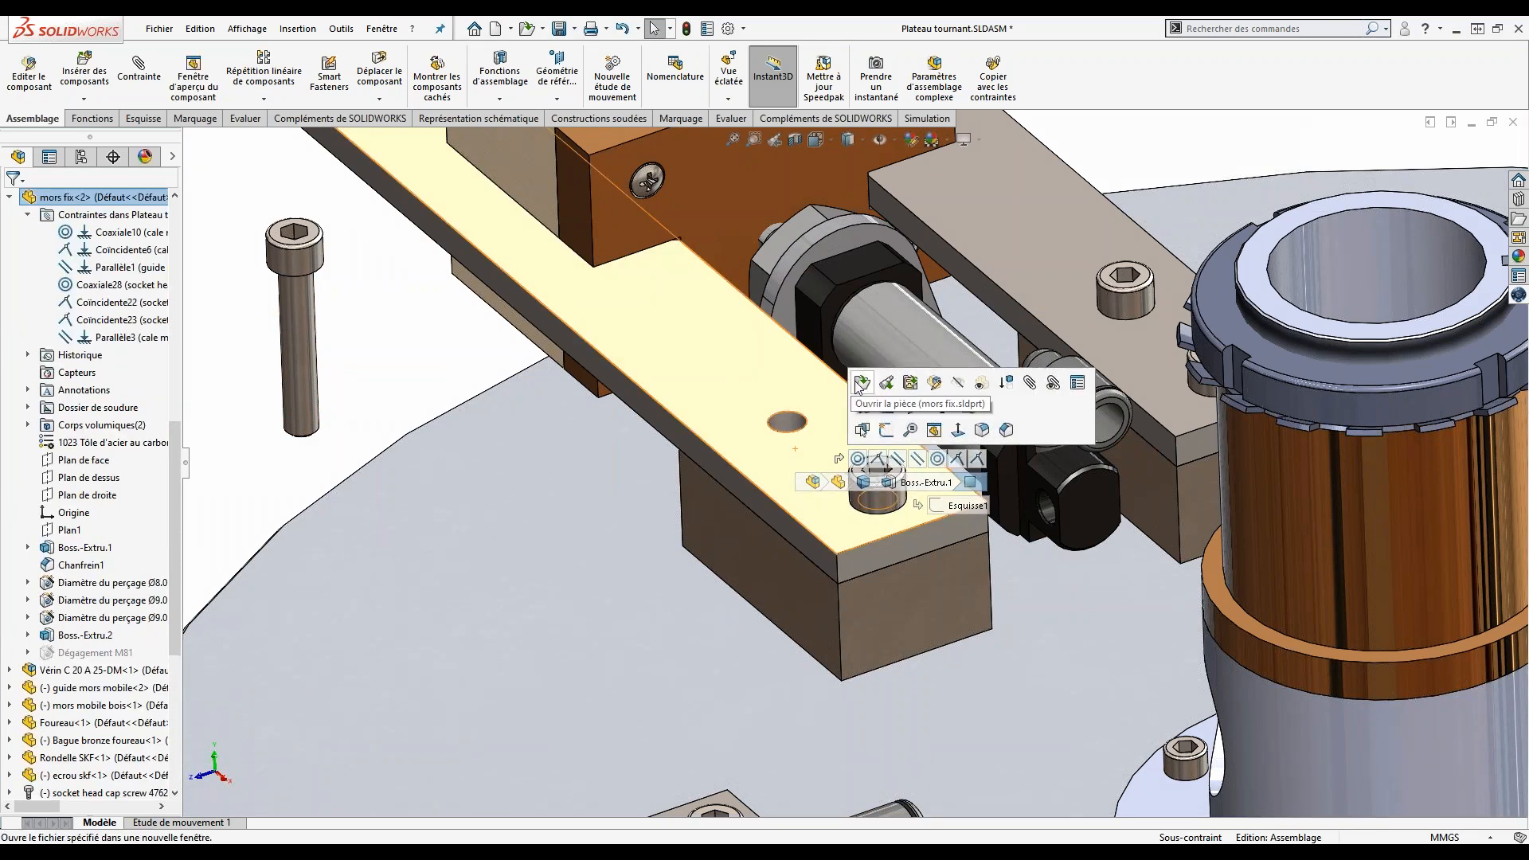
pyautogui.click(885, 384)
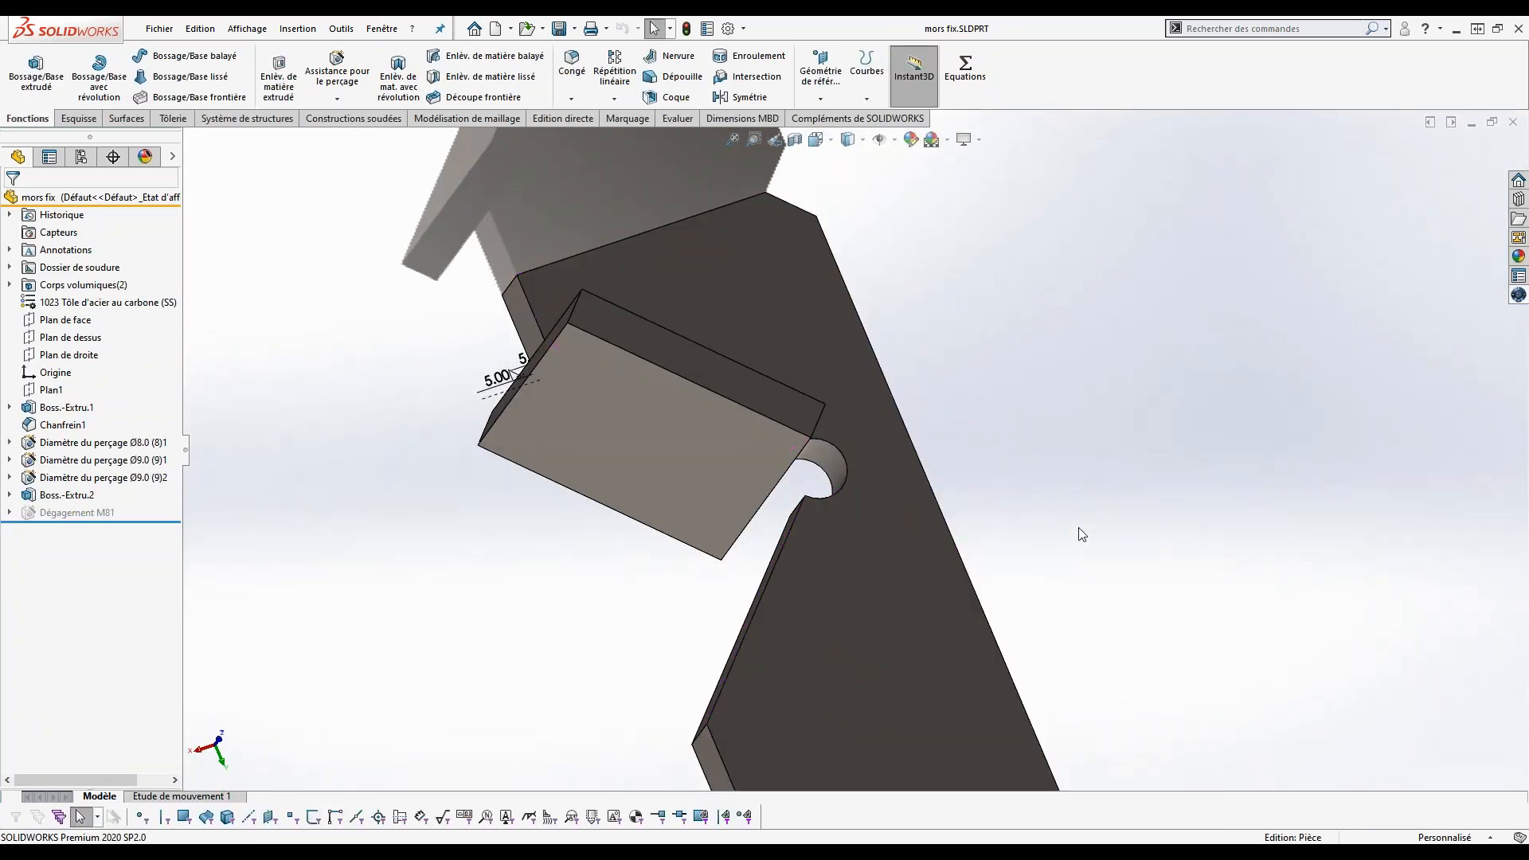
pyautogui.scroll(7, 1079, 529)
pyautogui.scroll(-6, 928, 602)
pyautogui.moveTo(919, 564)
pyautogui.mouseDown(button='middle')
pyautogui.moveTo(915, 652)
pyautogui.moveTo(939, 540)
pyautogui.moveTo(908, 560)
pyautogui.mouseUp(button='middle')
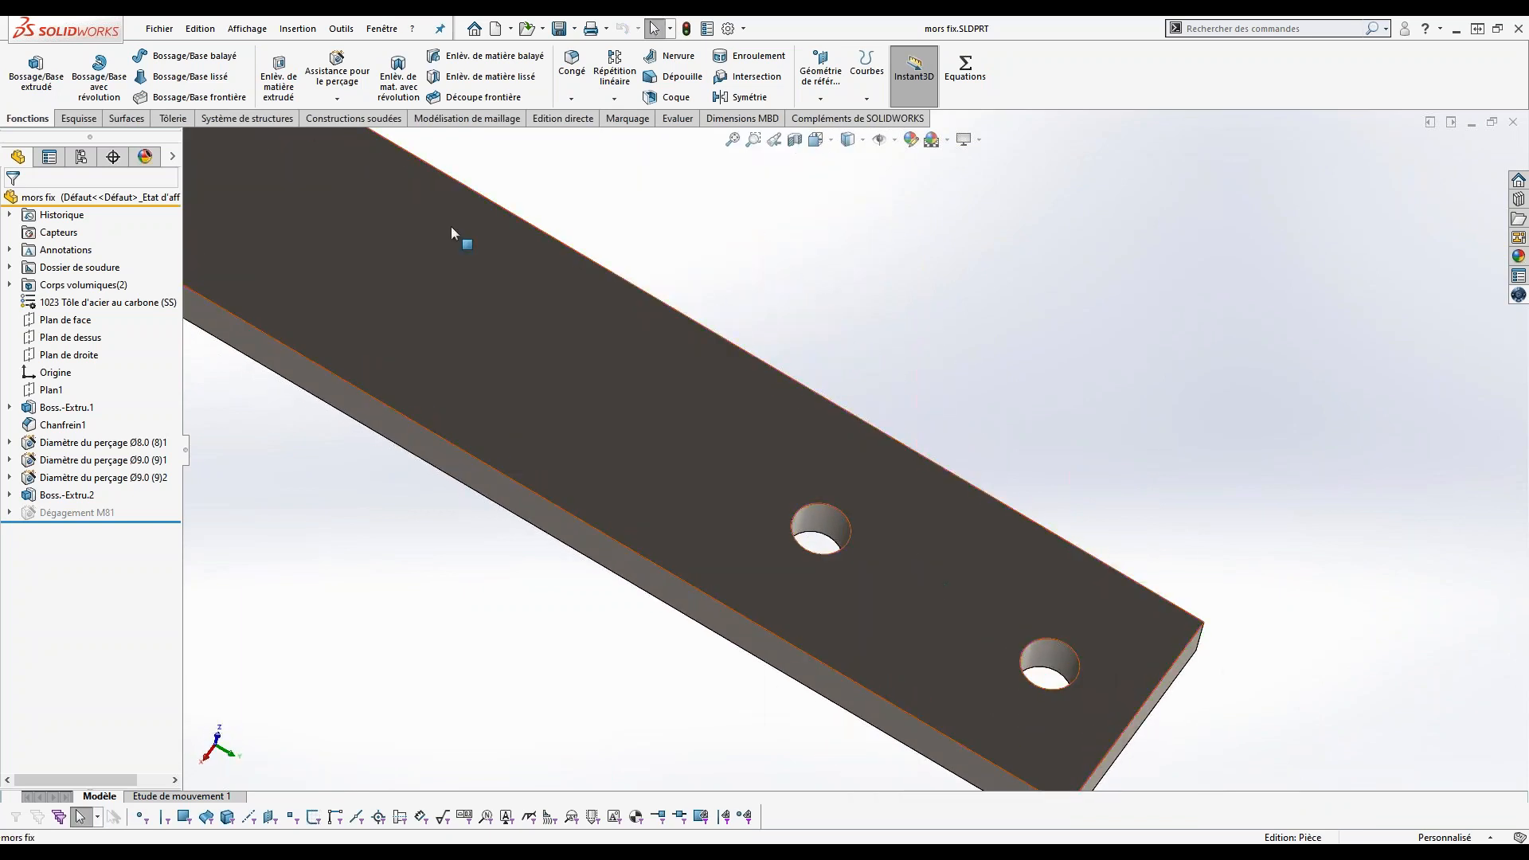
# Step: Place an ISO M8 screw-clearance slot, 15 mm long and through all, on the centre of the plate's inner hole with the Hole Wizard
pyautogui.click(344, 82)
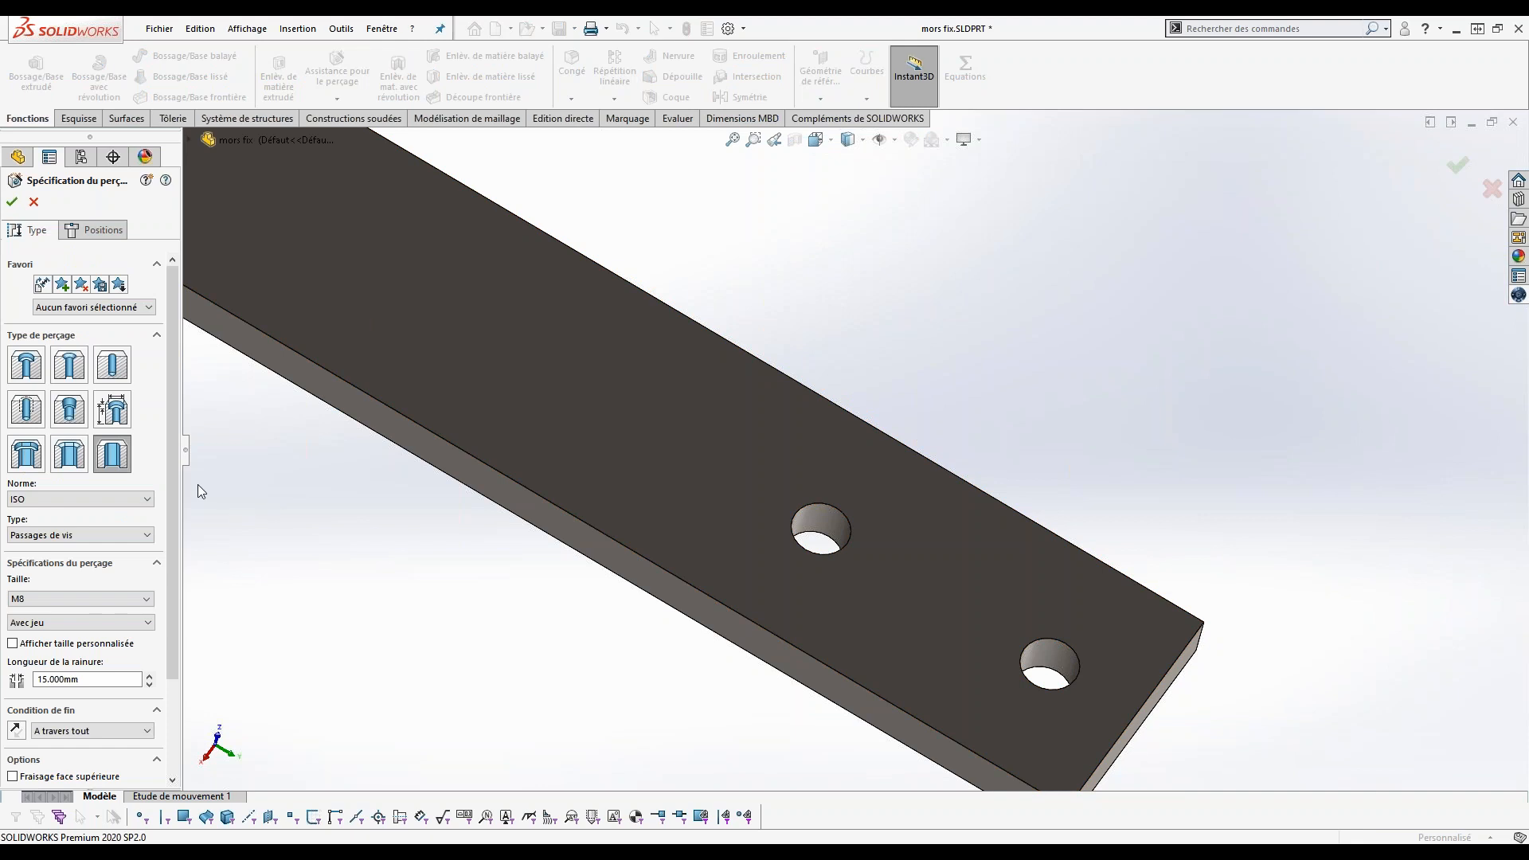
pyautogui.click(112, 451)
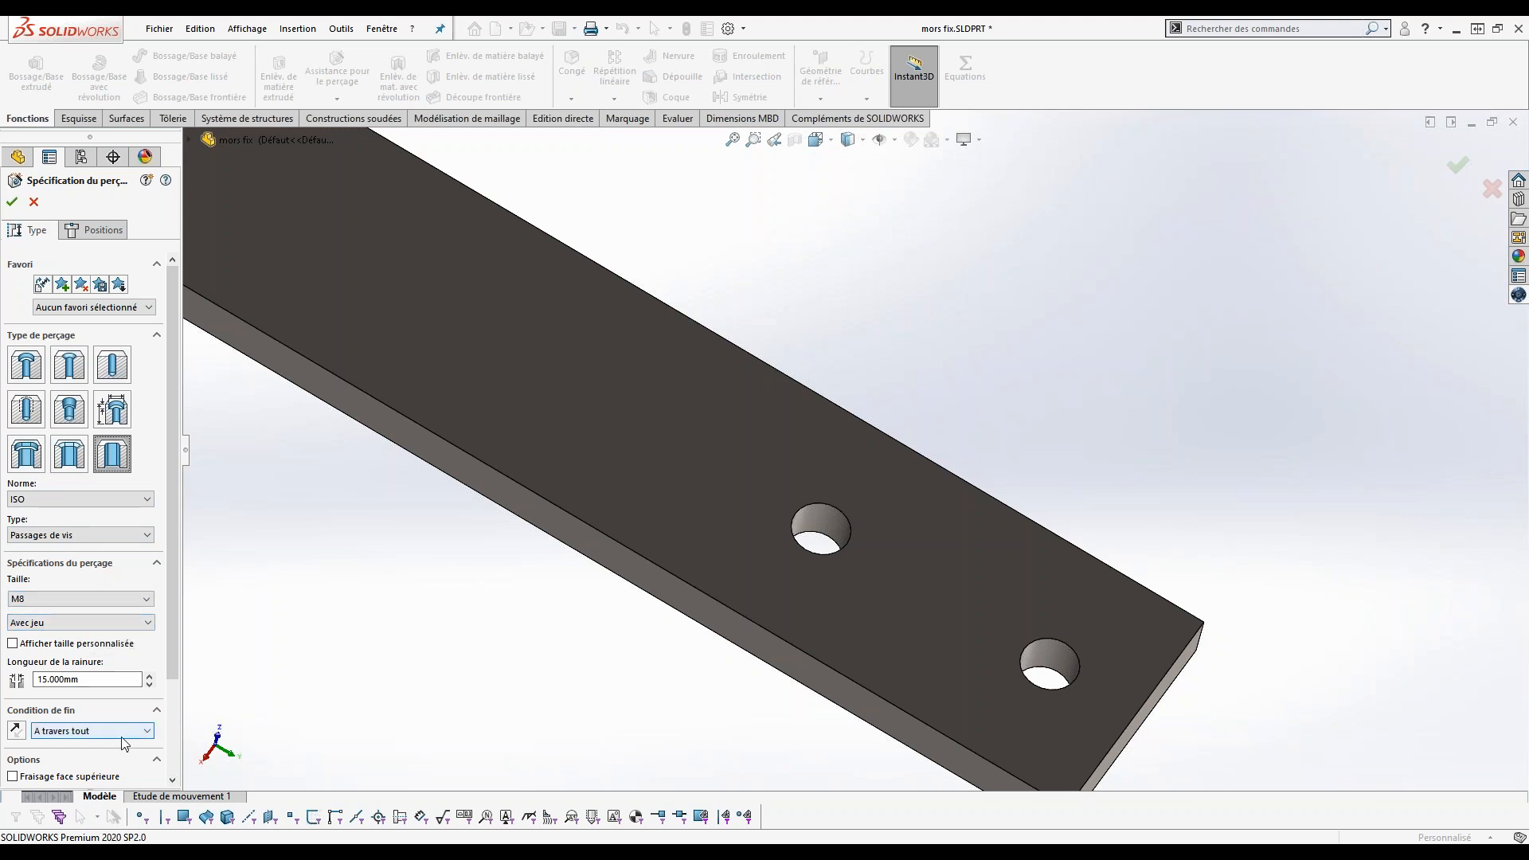
pyautogui.click(103, 230)
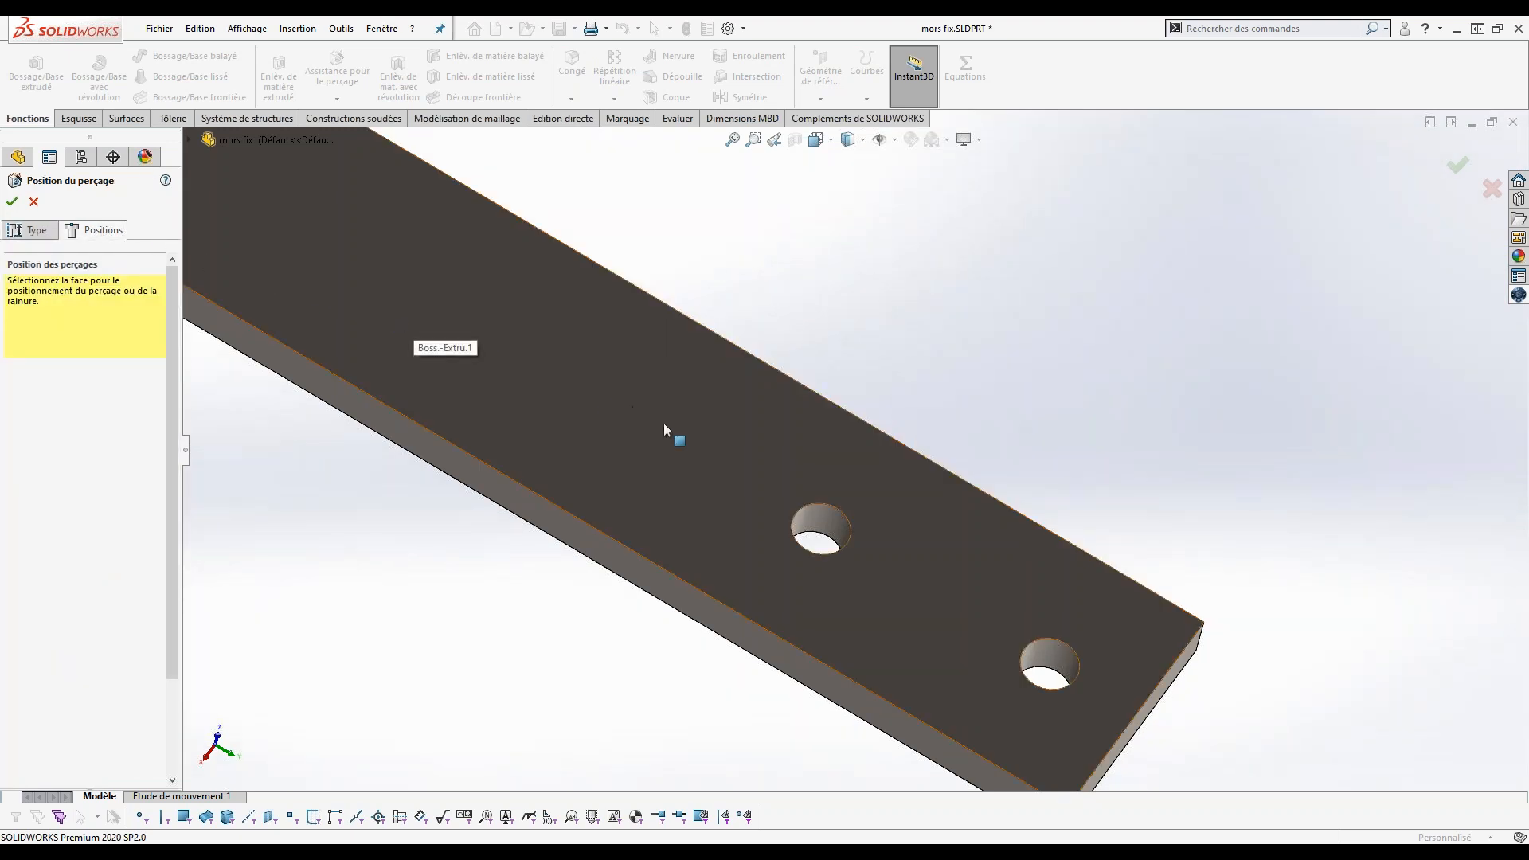
pyautogui.click(718, 465)
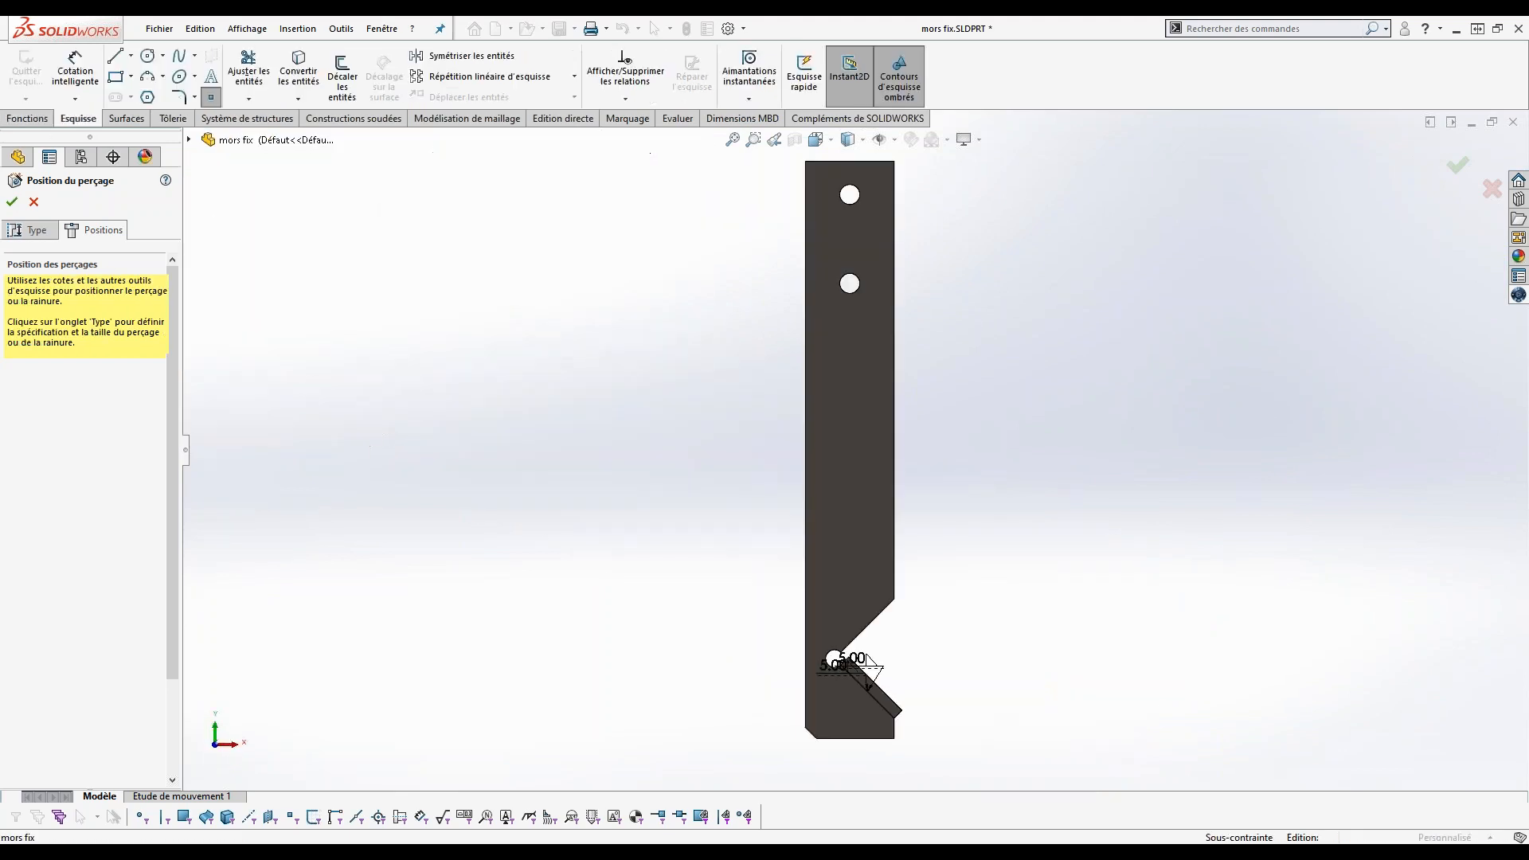
pyautogui.scroll(-6, 842, 293)
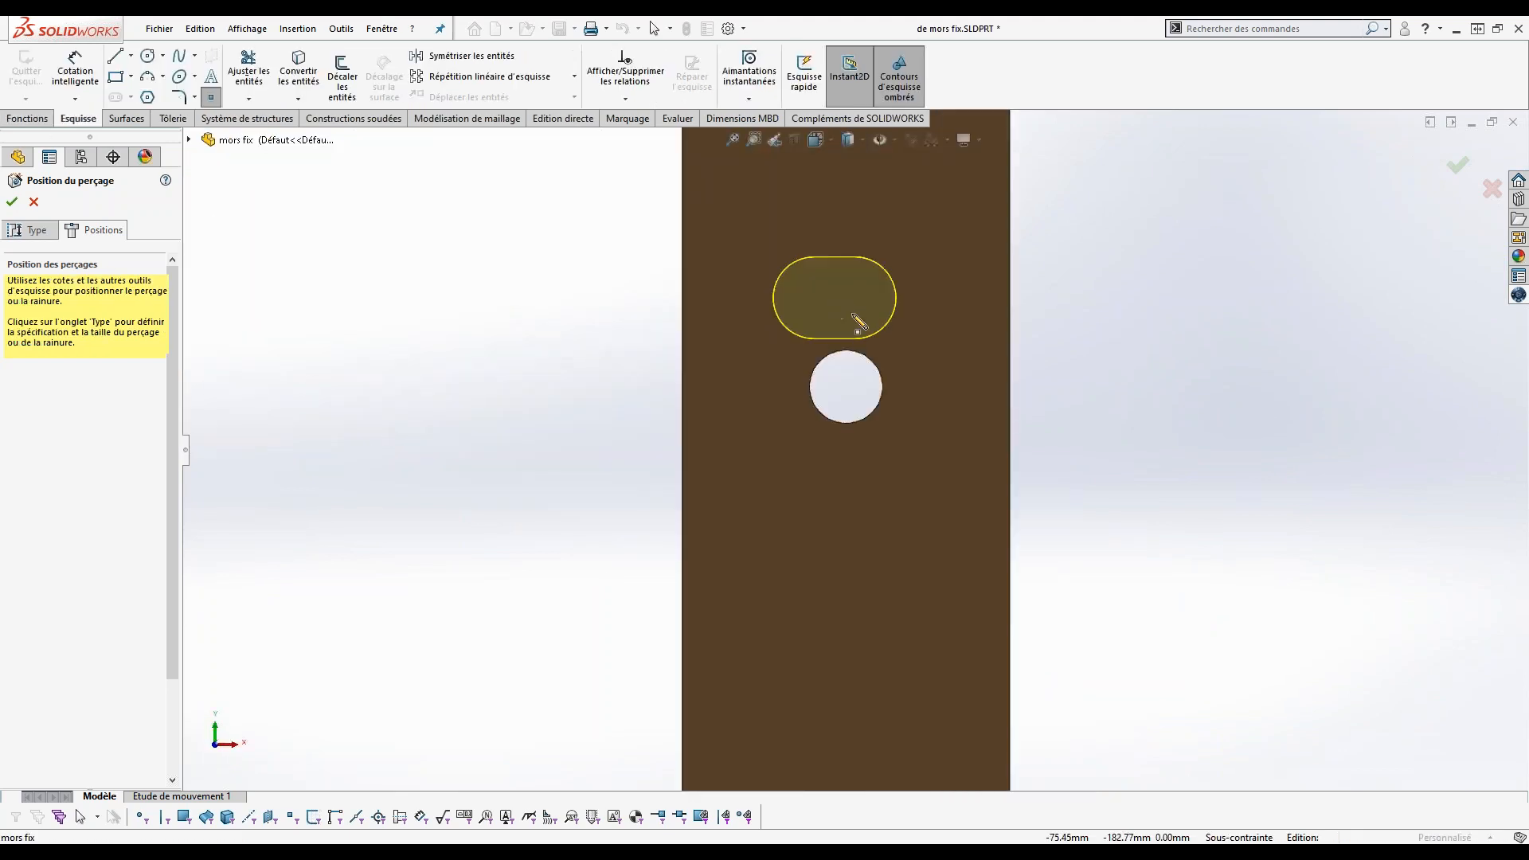
pyautogui.click(846, 387)
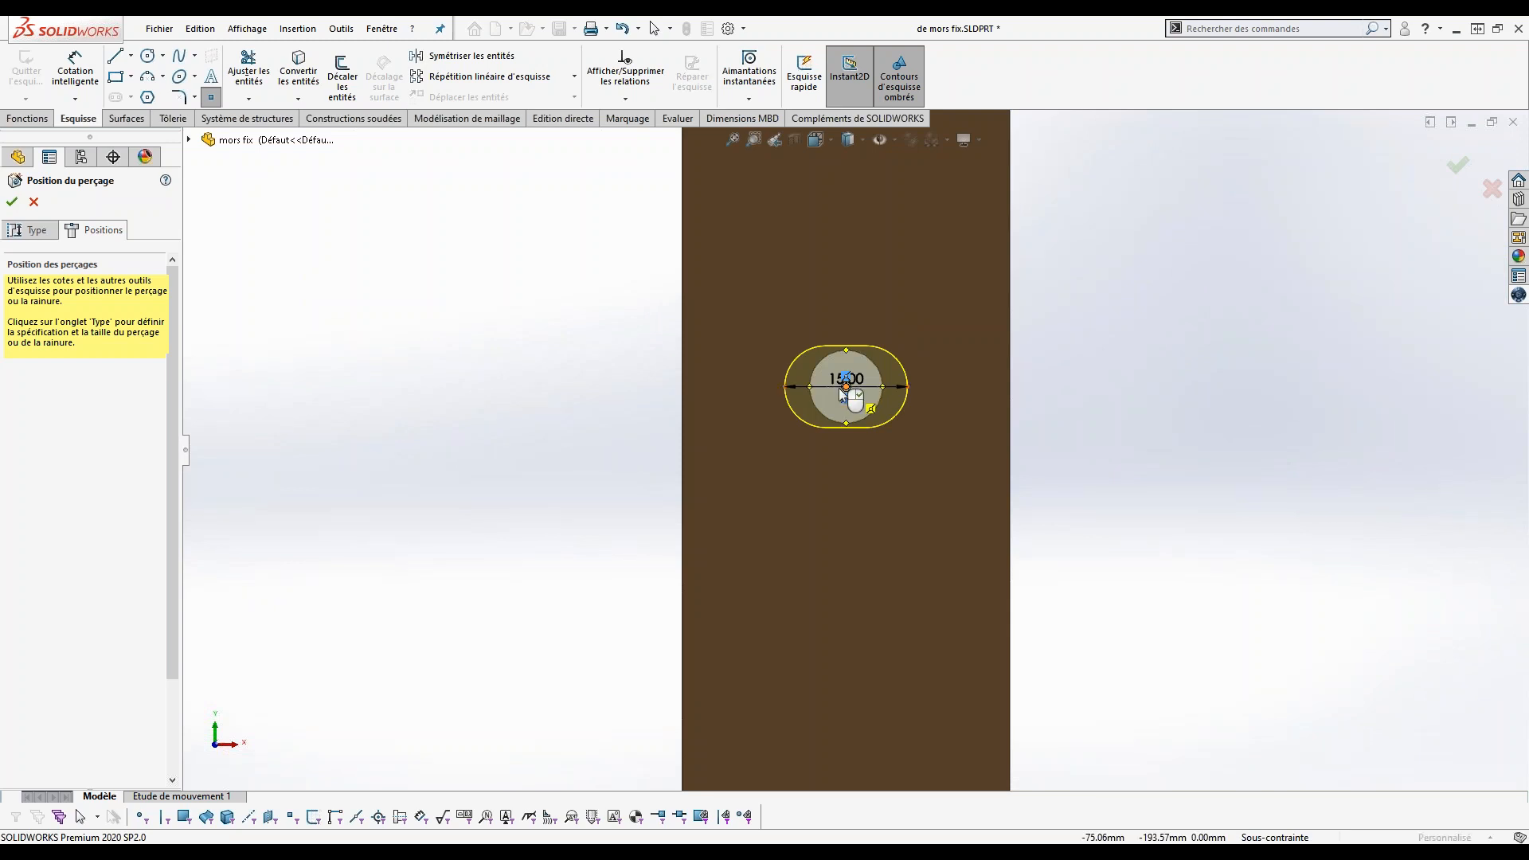
# Step: Turn the slot lengthwise along the plate, make its centreline vertical, and finish the slot feature
pyautogui.press('Escape')
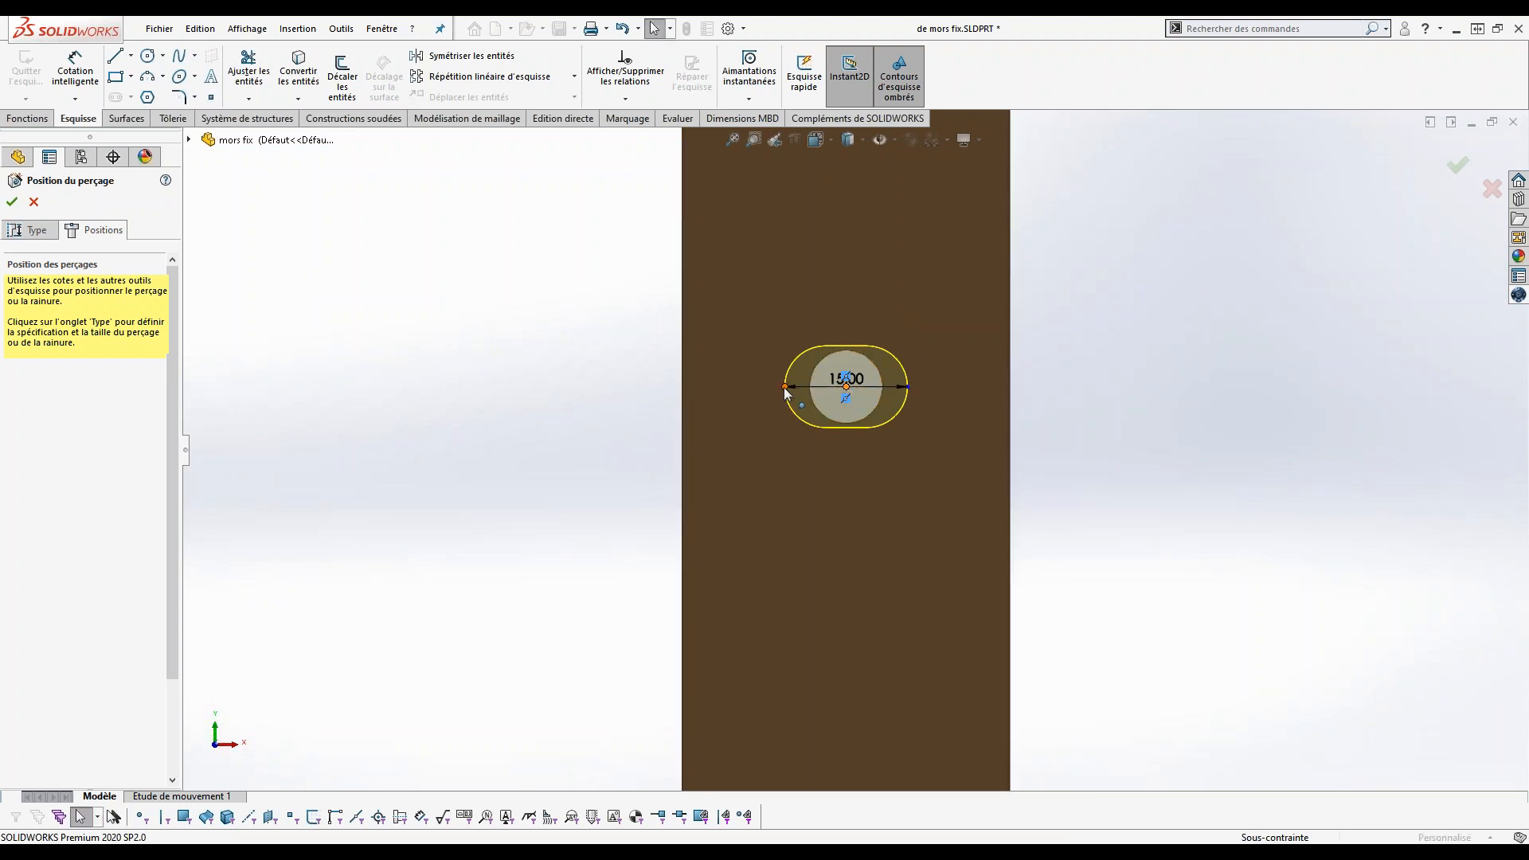
pyautogui.moveTo(791, 388); pyautogui.dragTo(842, 470)
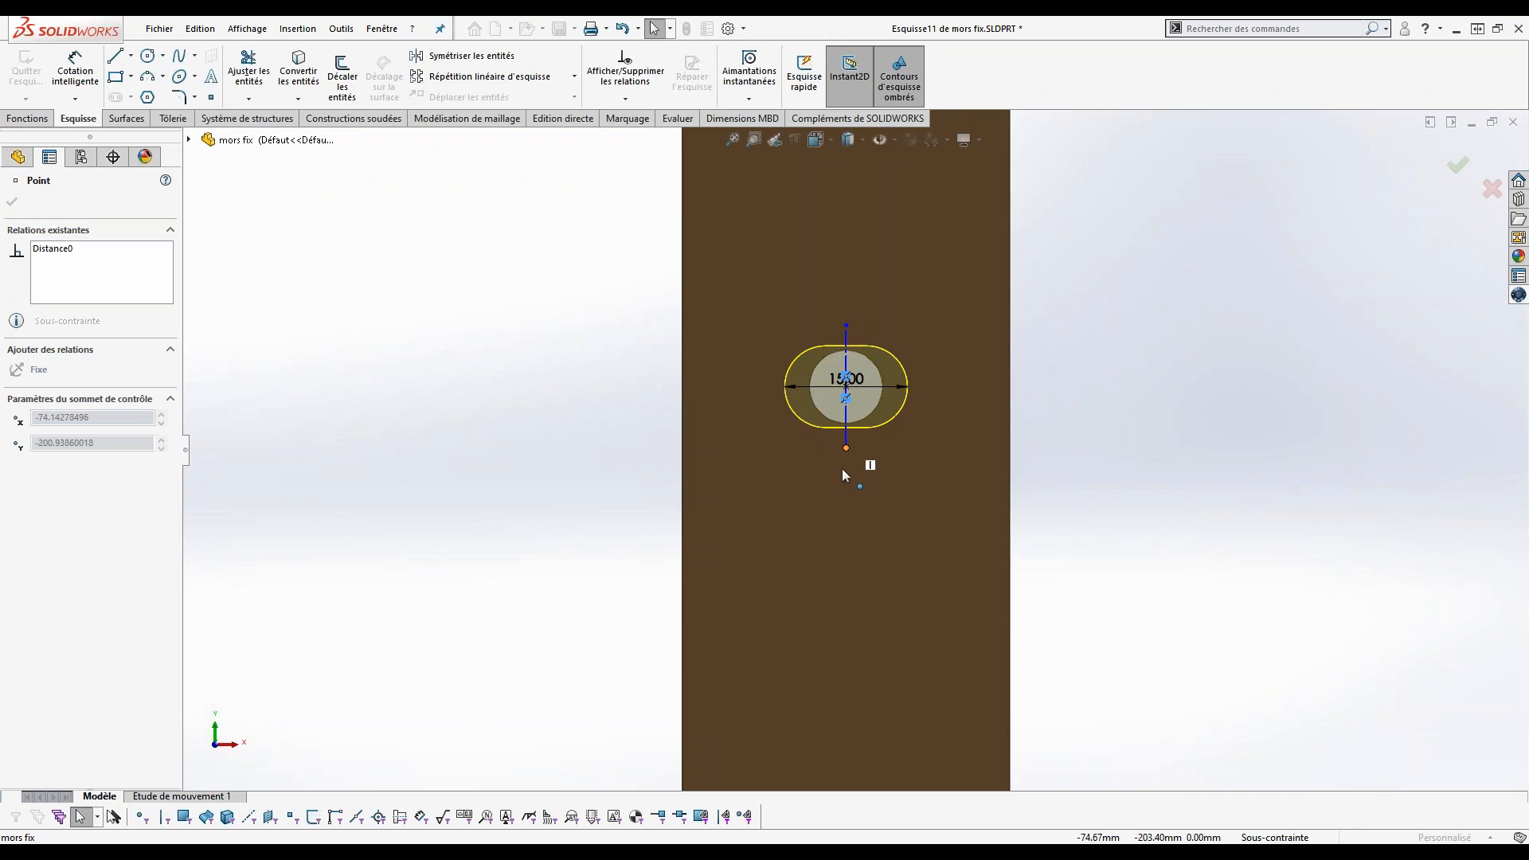
pyautogui.moveTo(843, 469); pyautogui.dragTo(843, 468)
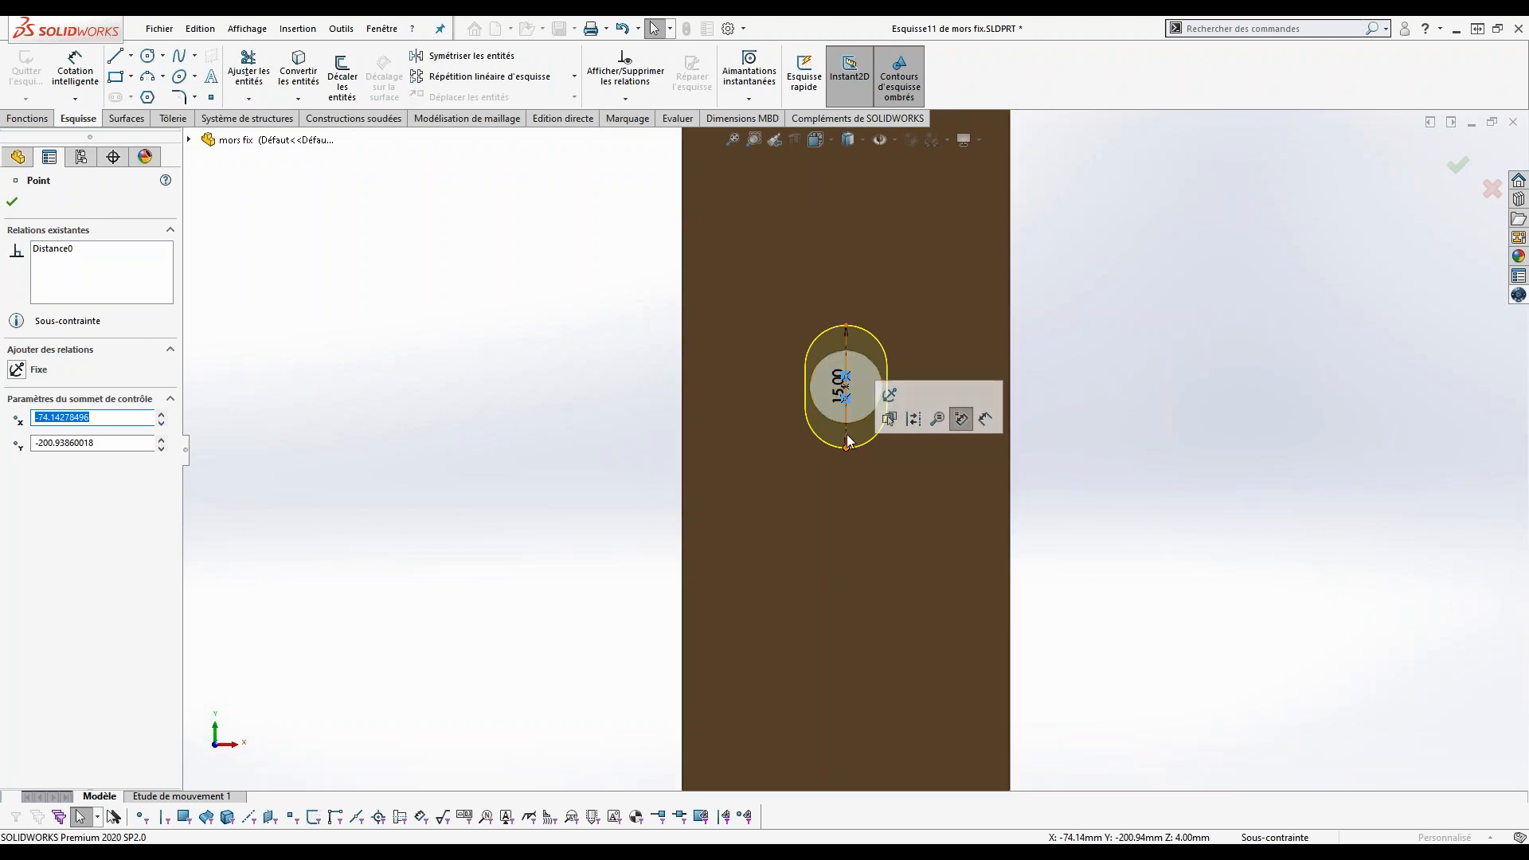
pyautogui.click(846, 394)
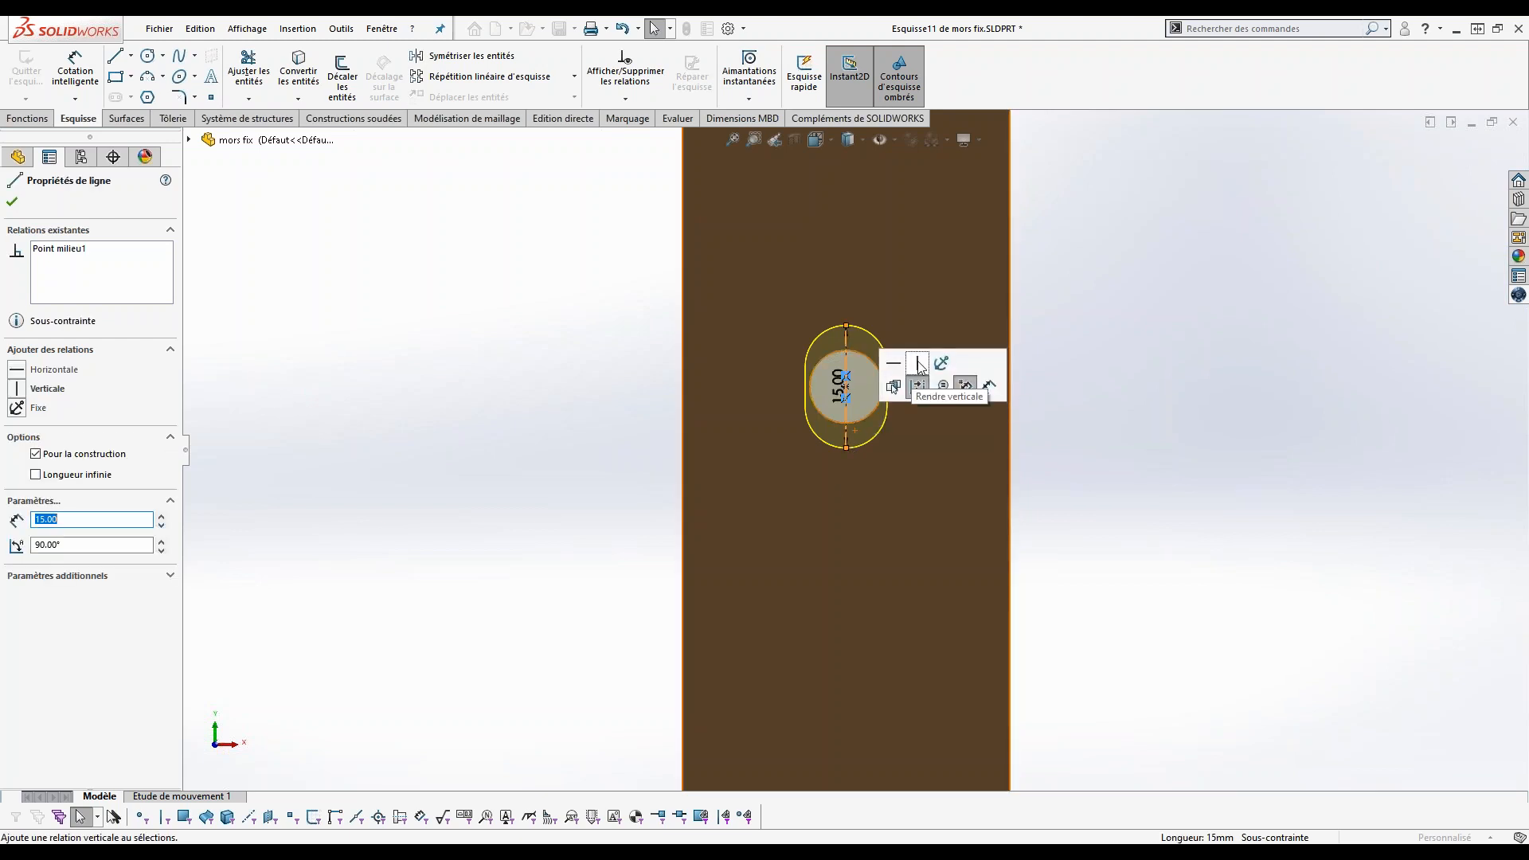
pyautogui.click(939, 489)
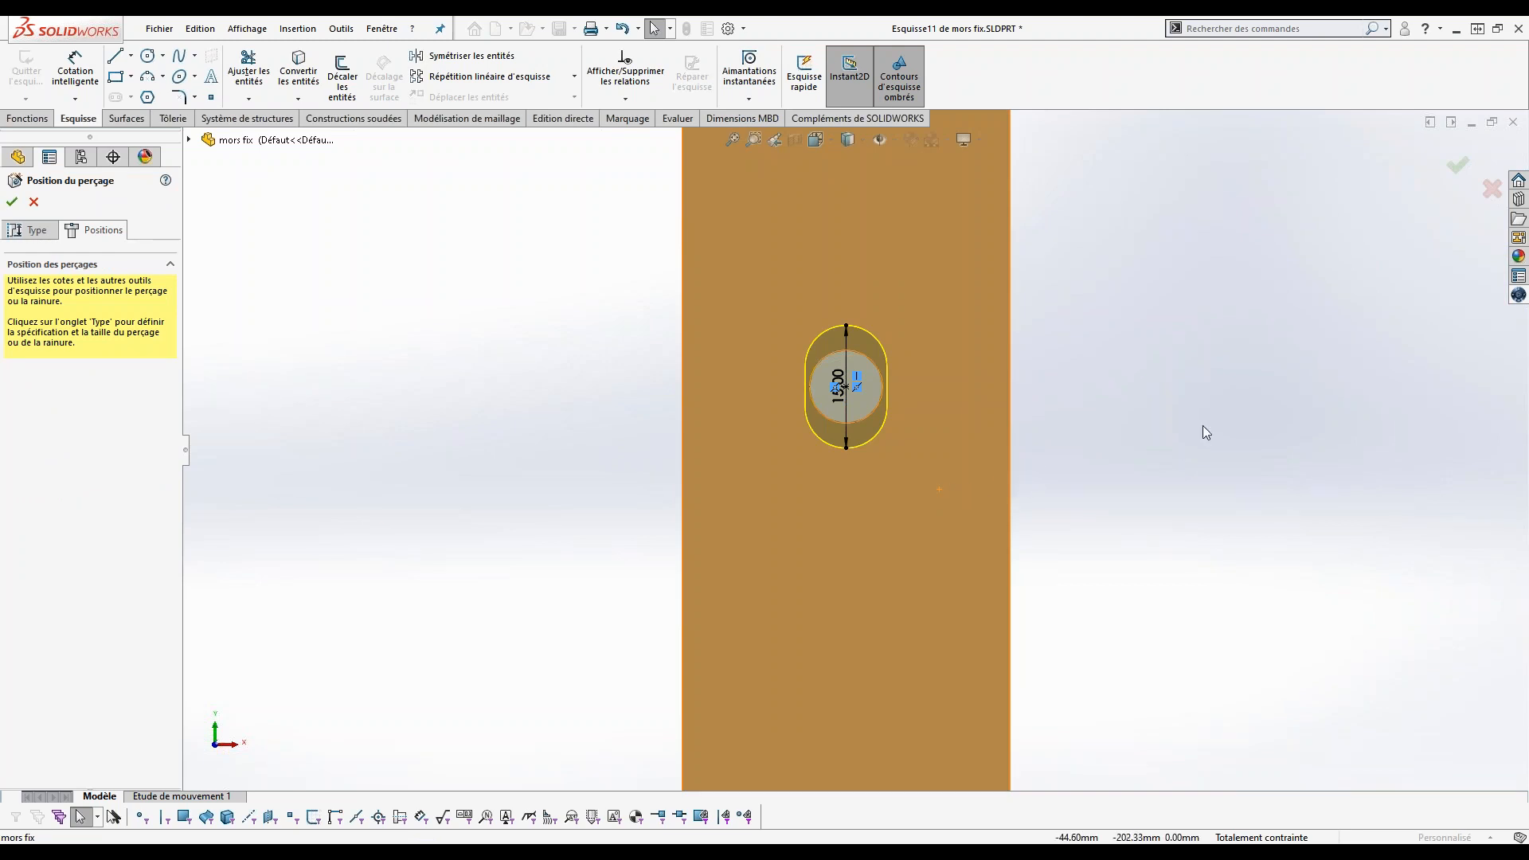
pyautogui.click(1456, 167)
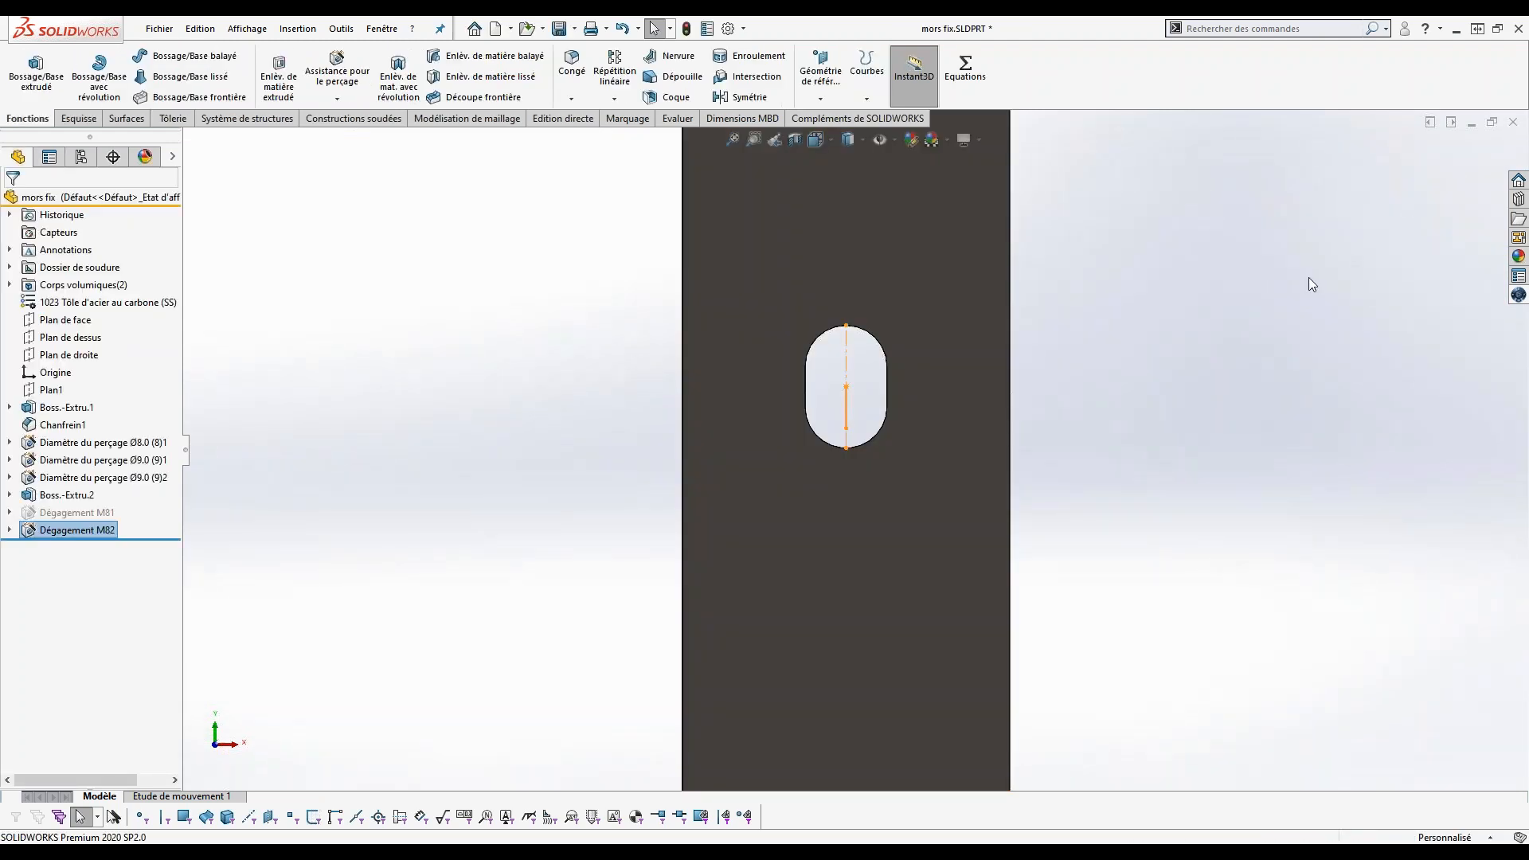
pyautogui.moveTo(1150, 440); pyautogui.dragTo(1026, 465, button='middle')
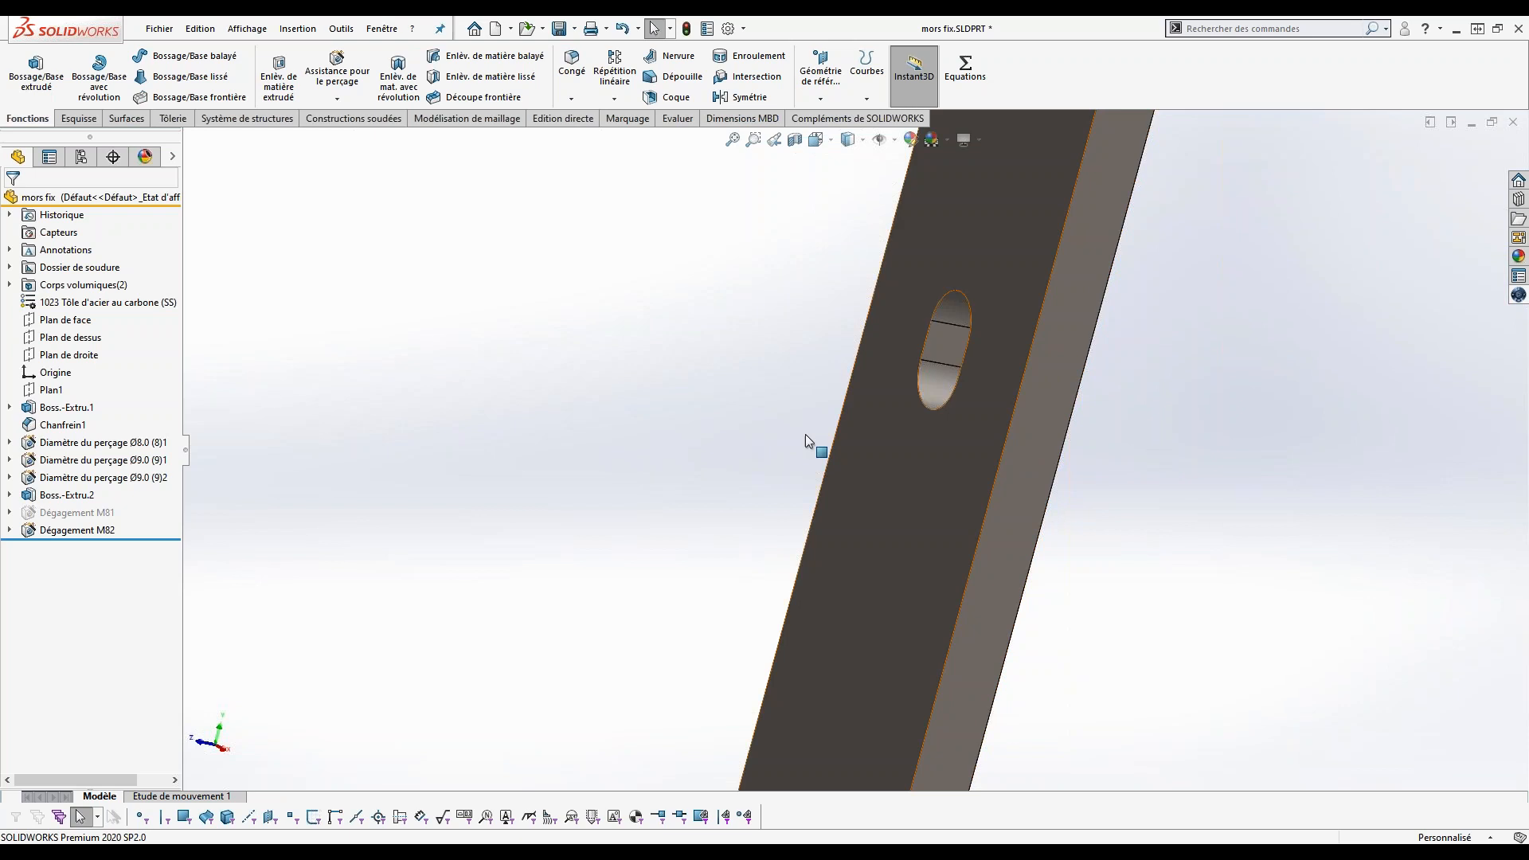
# Step: Close the mors fix part without saving it and return to the Plateau tournant assembly
pyautogui.click(1513, 121)
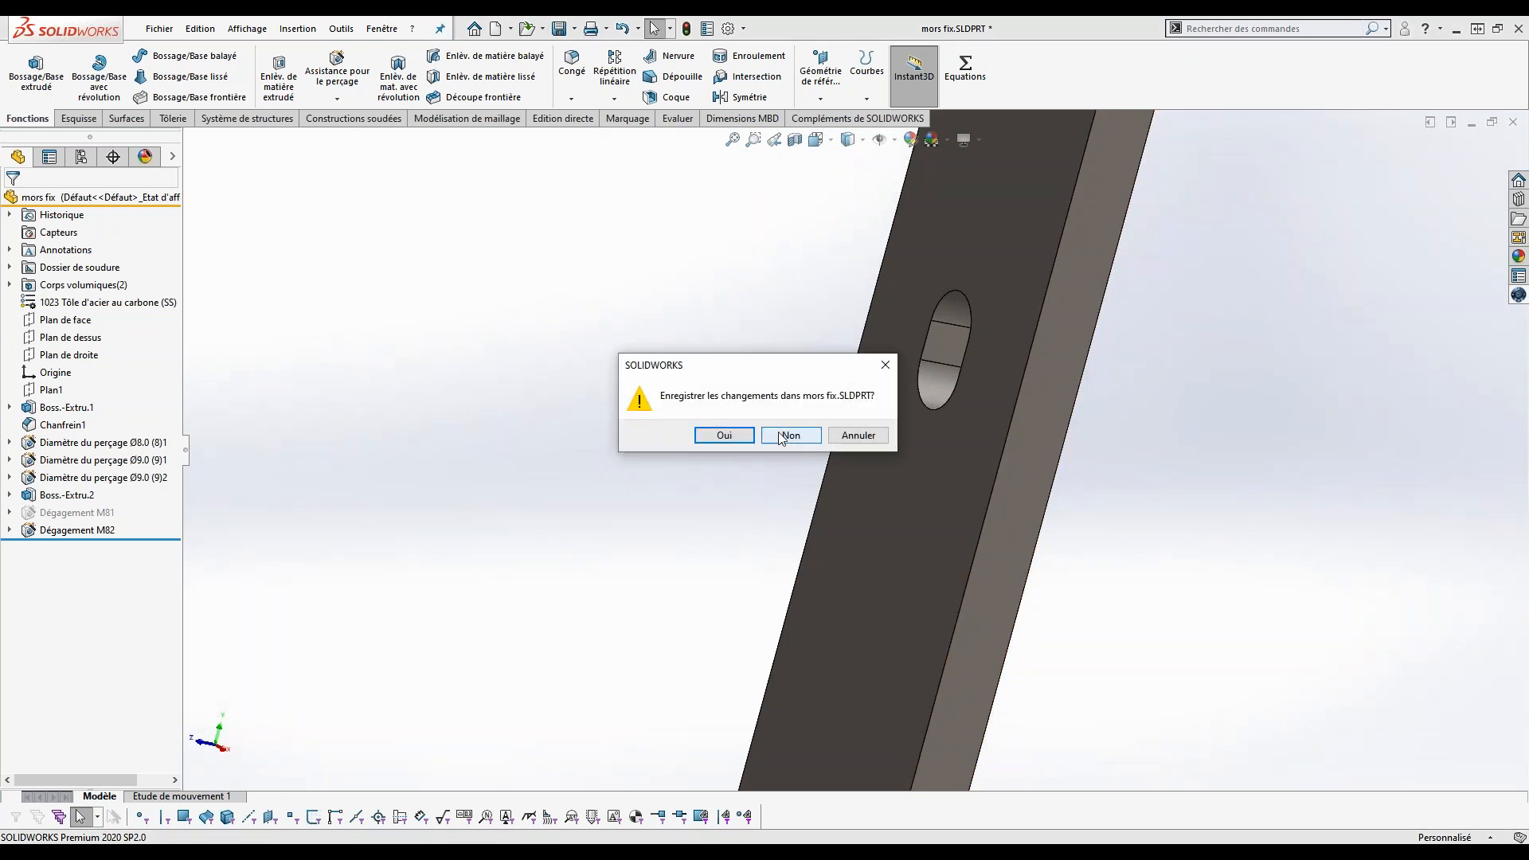
pyautogui.click(780, 437)
pyautogui.click(724, 408)
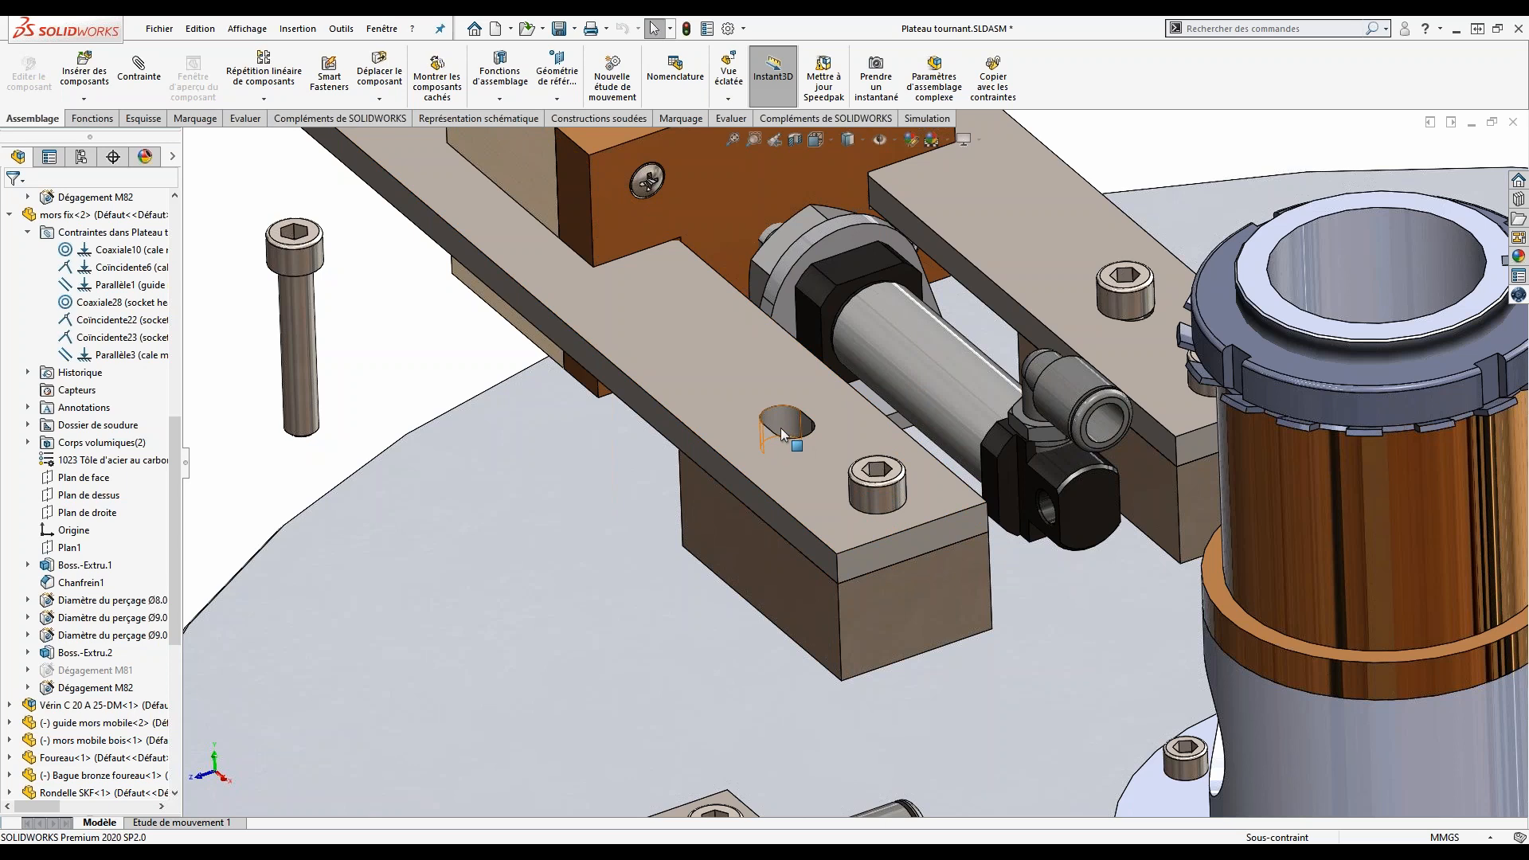
# Step: Open the component preview of the loose screw and turn the previewed screw to show the underside of its head
pyautogui.scroll(-5, 782, 434)
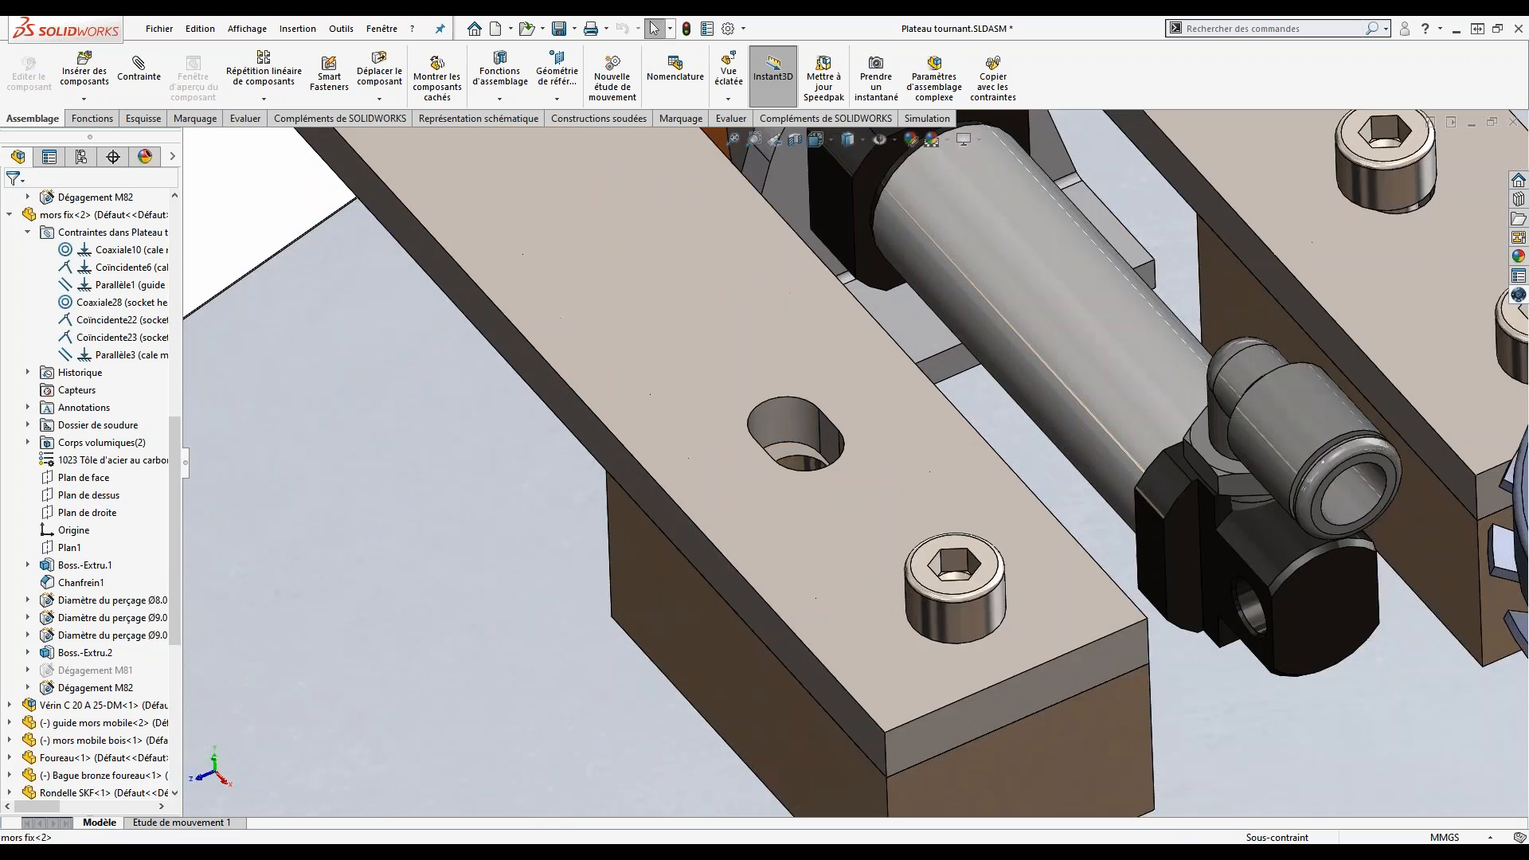
pyautogui.scroll(2, 790, 454)
pyautogui.keyDown('ctrl'); pyautogui.moveTo(791, 433); pyautogui.dragTo(1049, 484, button='middle'); pyautogui.keyUp('ctrl')
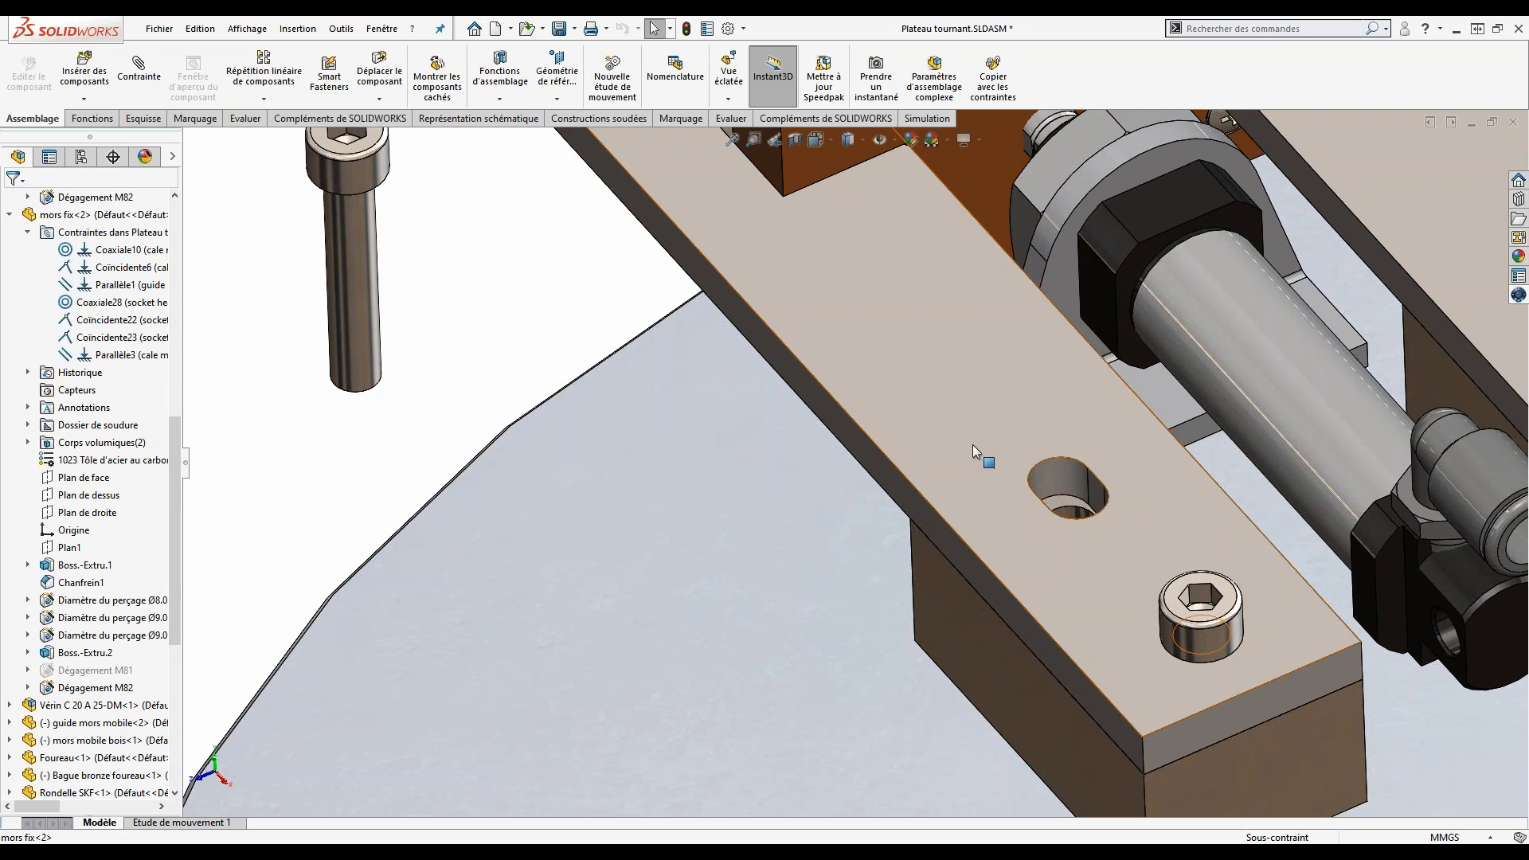
pyautogui.click(353, 224)
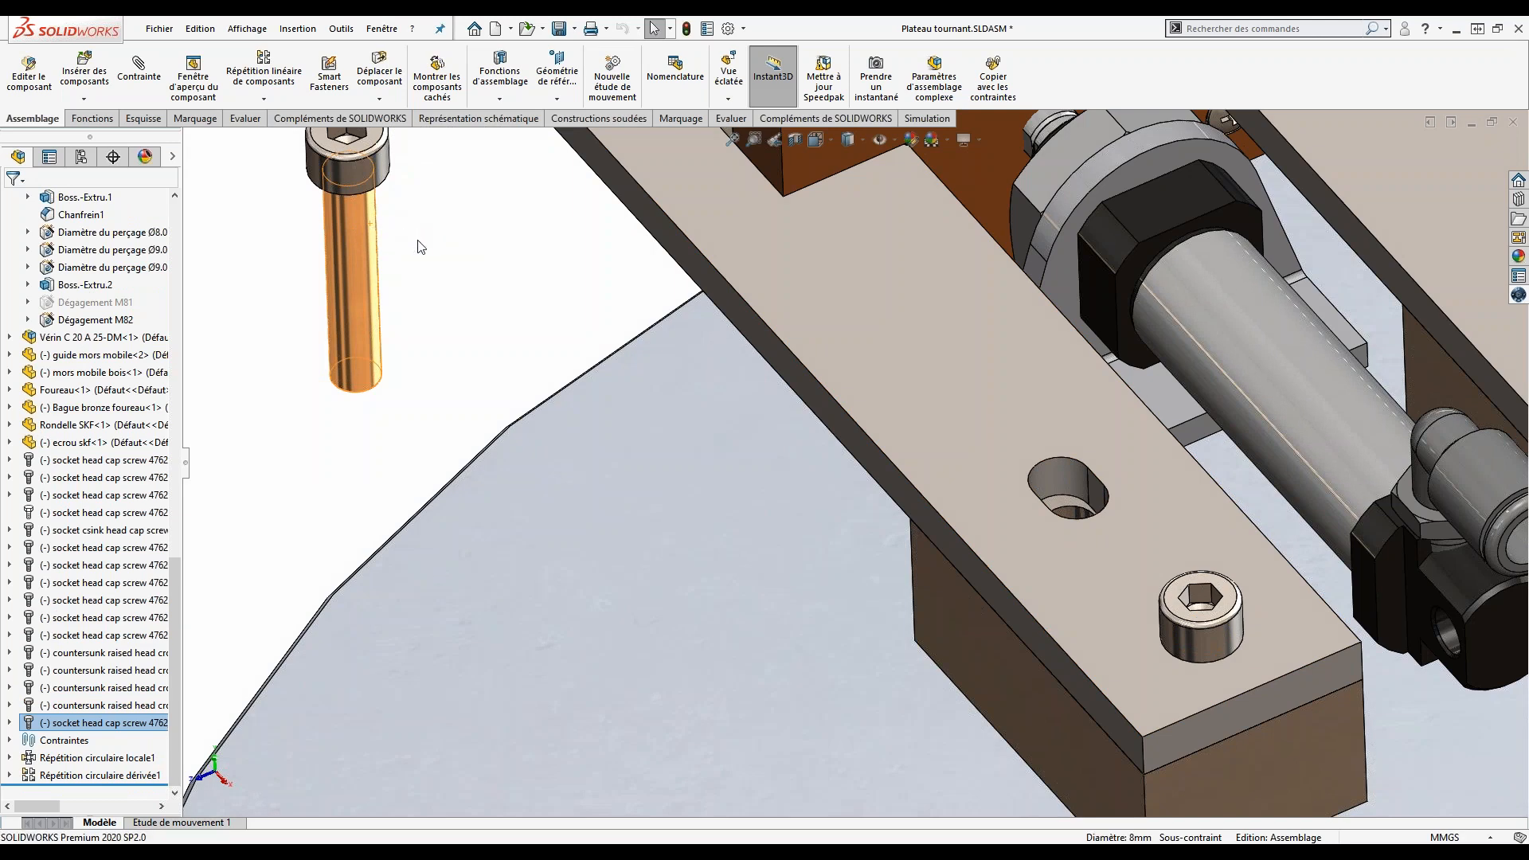
pyautogui.click(410, 243)
pyautogui.click(357, 237)
pyautogui.rightClick(366, 214)
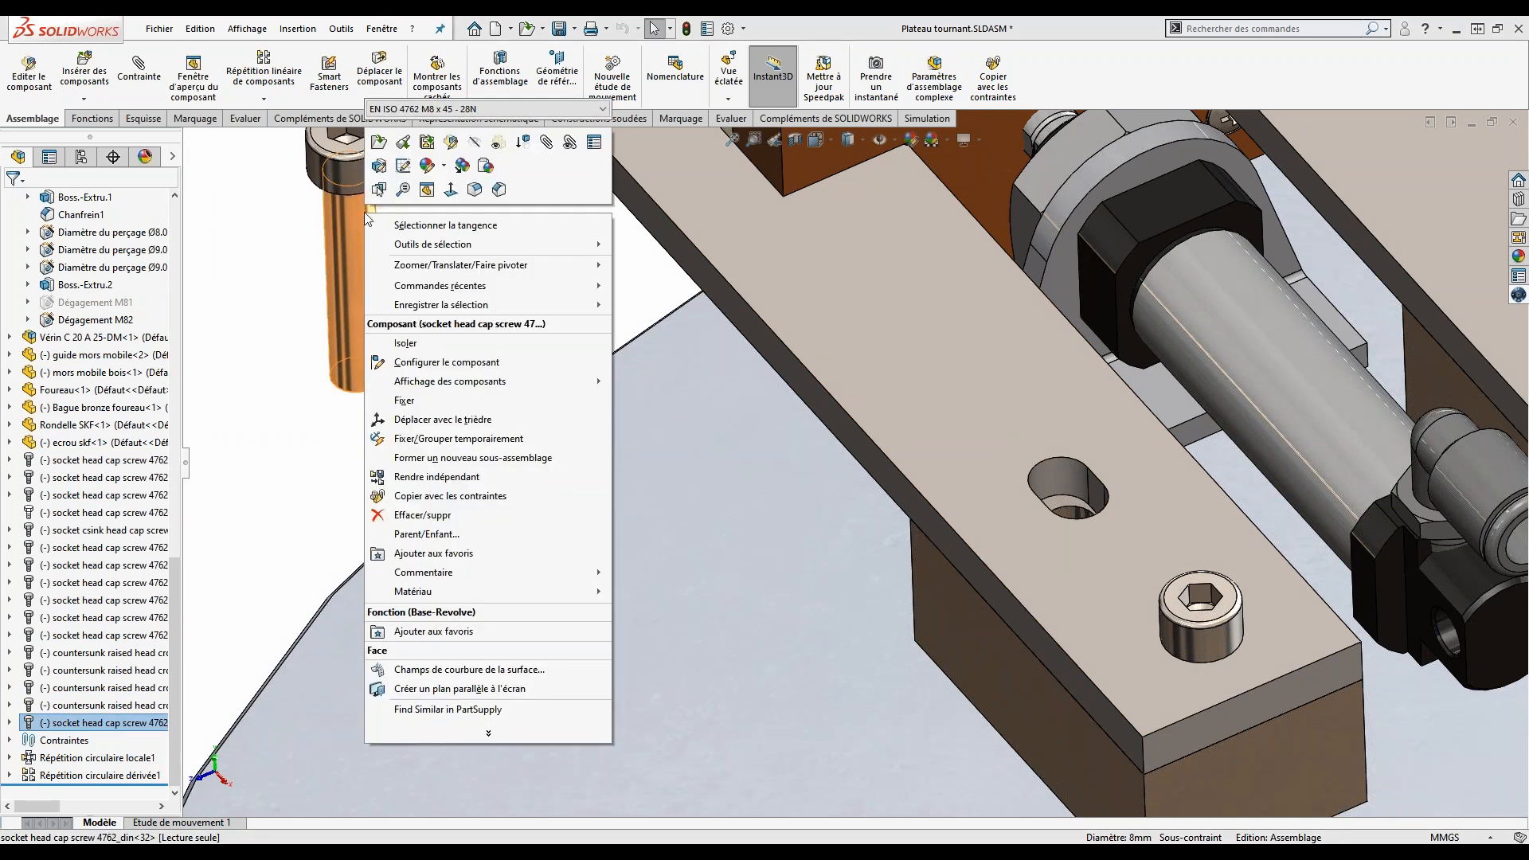
pyautogui.click(427, 190)
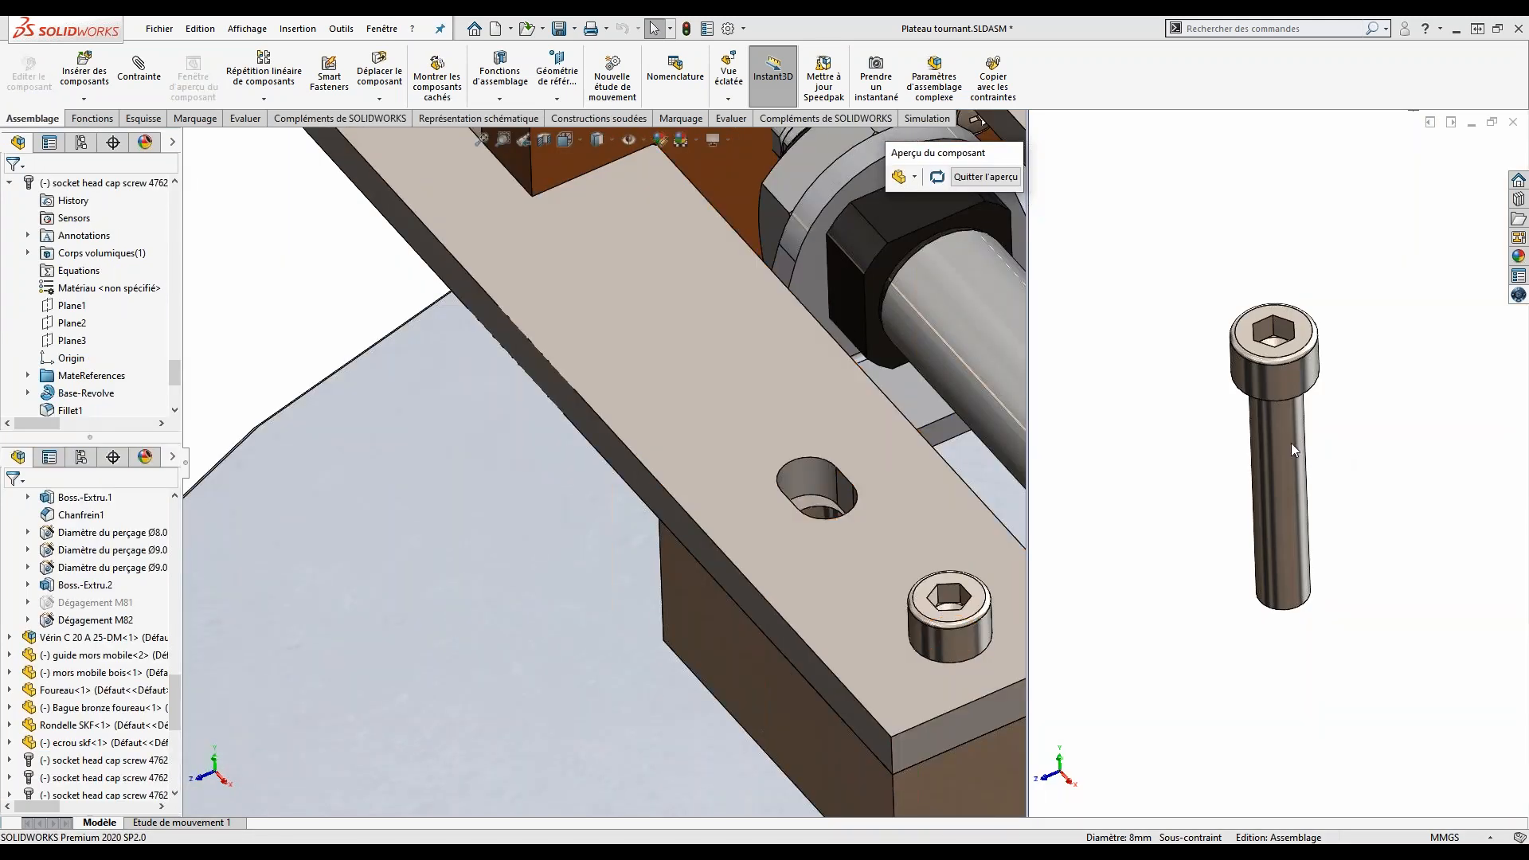
pyautogui.moveTo(1265, 438); pyautogui.dragTo(1285, 386, button='middle')
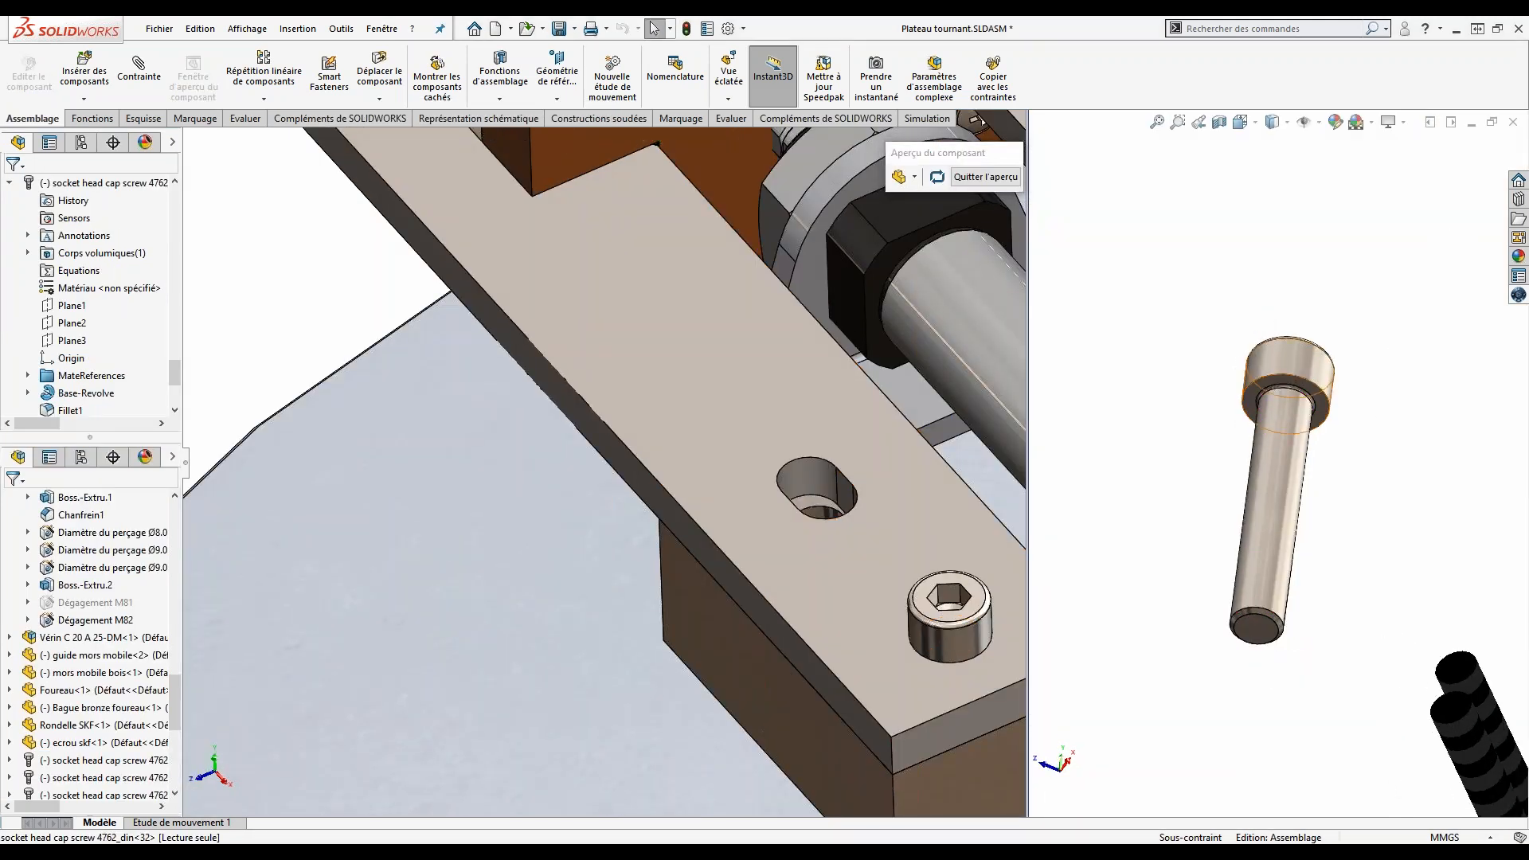
pyautogui.click(1285, 385)
pyautogui.click(814, 389)
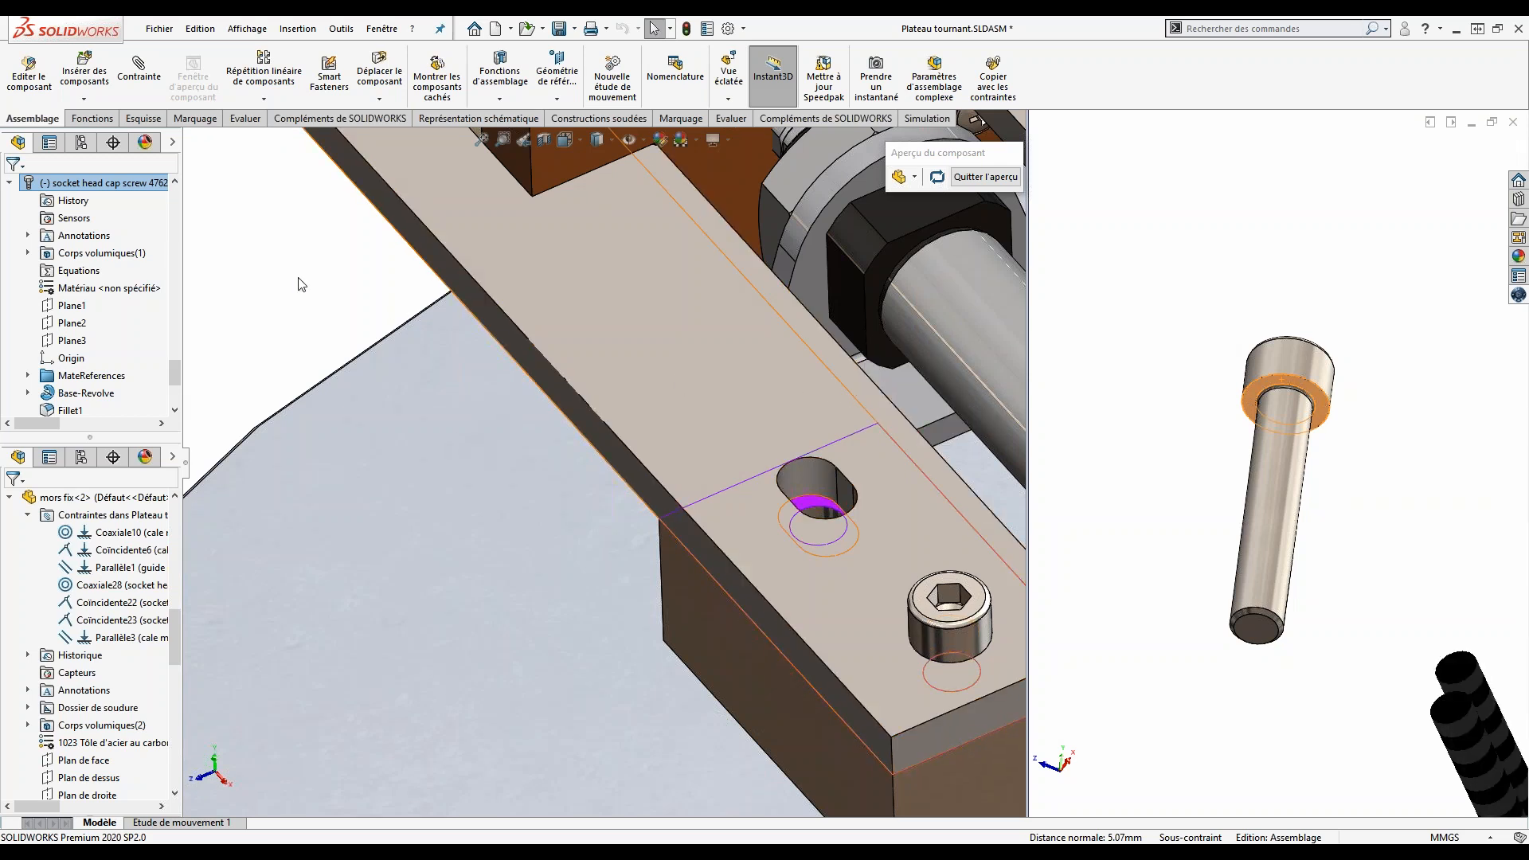
pyautogui.click(325, 290)
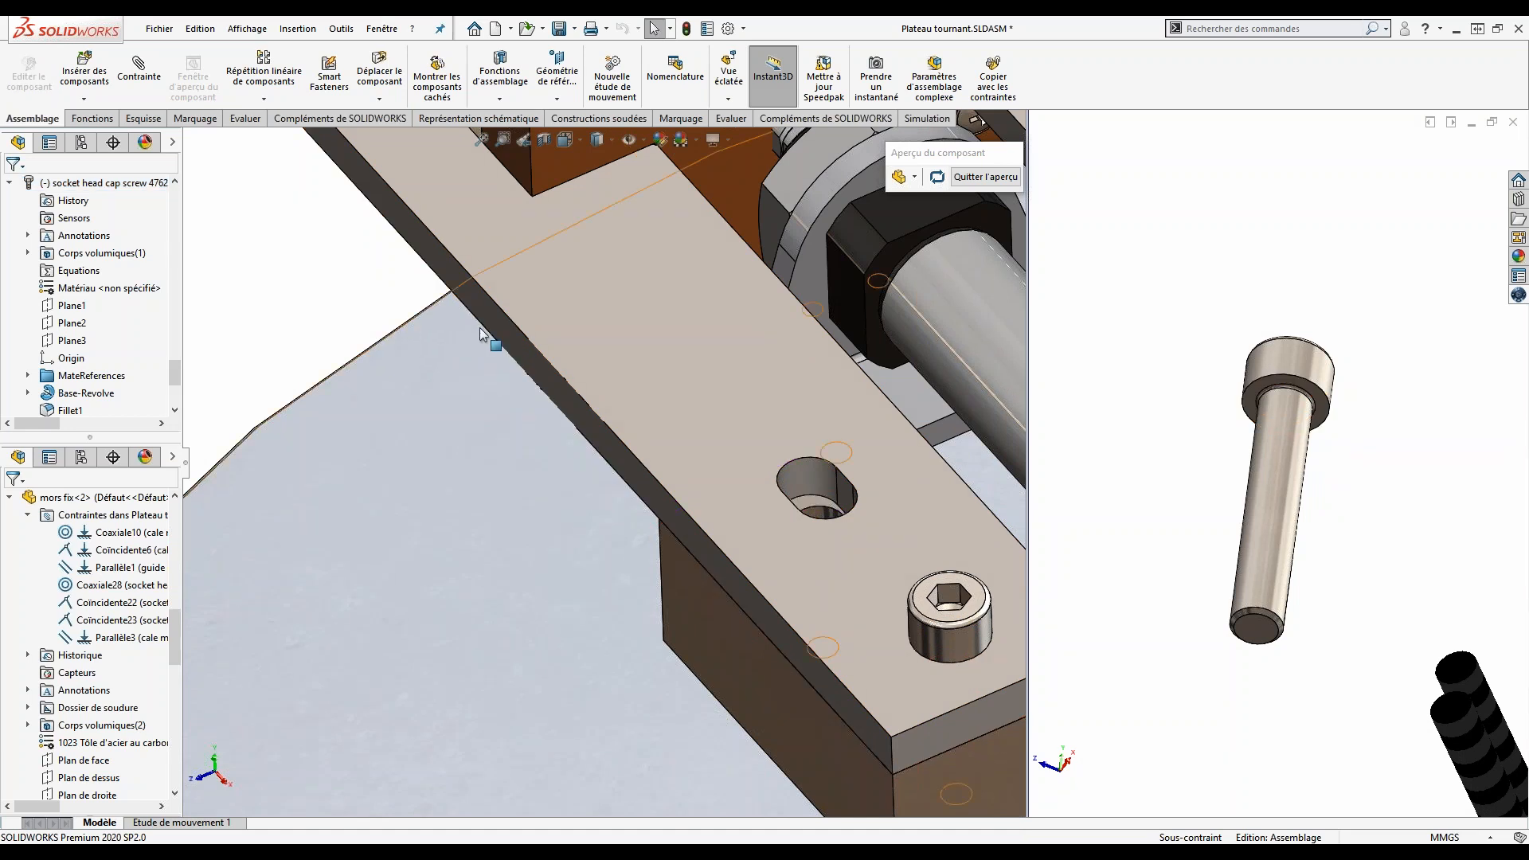
# Step: Add a slot mate between the loose screw's shank and the oblong hole in the mors fix plate
pyautogui.scroll(2, 1188, 478)
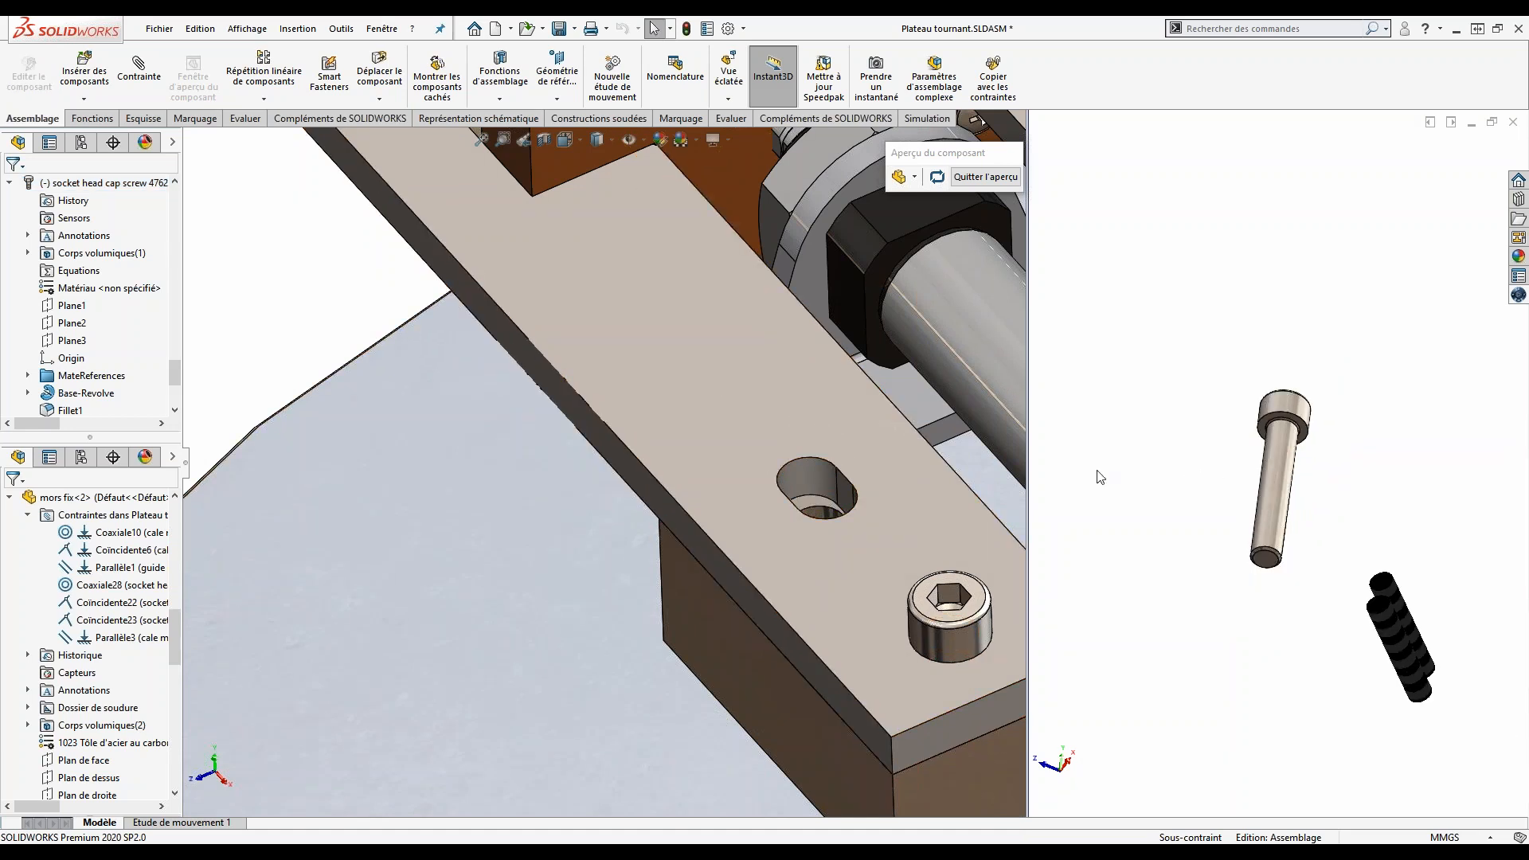
pyautogui.click(704, 389)
pyautogui.scroll(3, 702, 389)
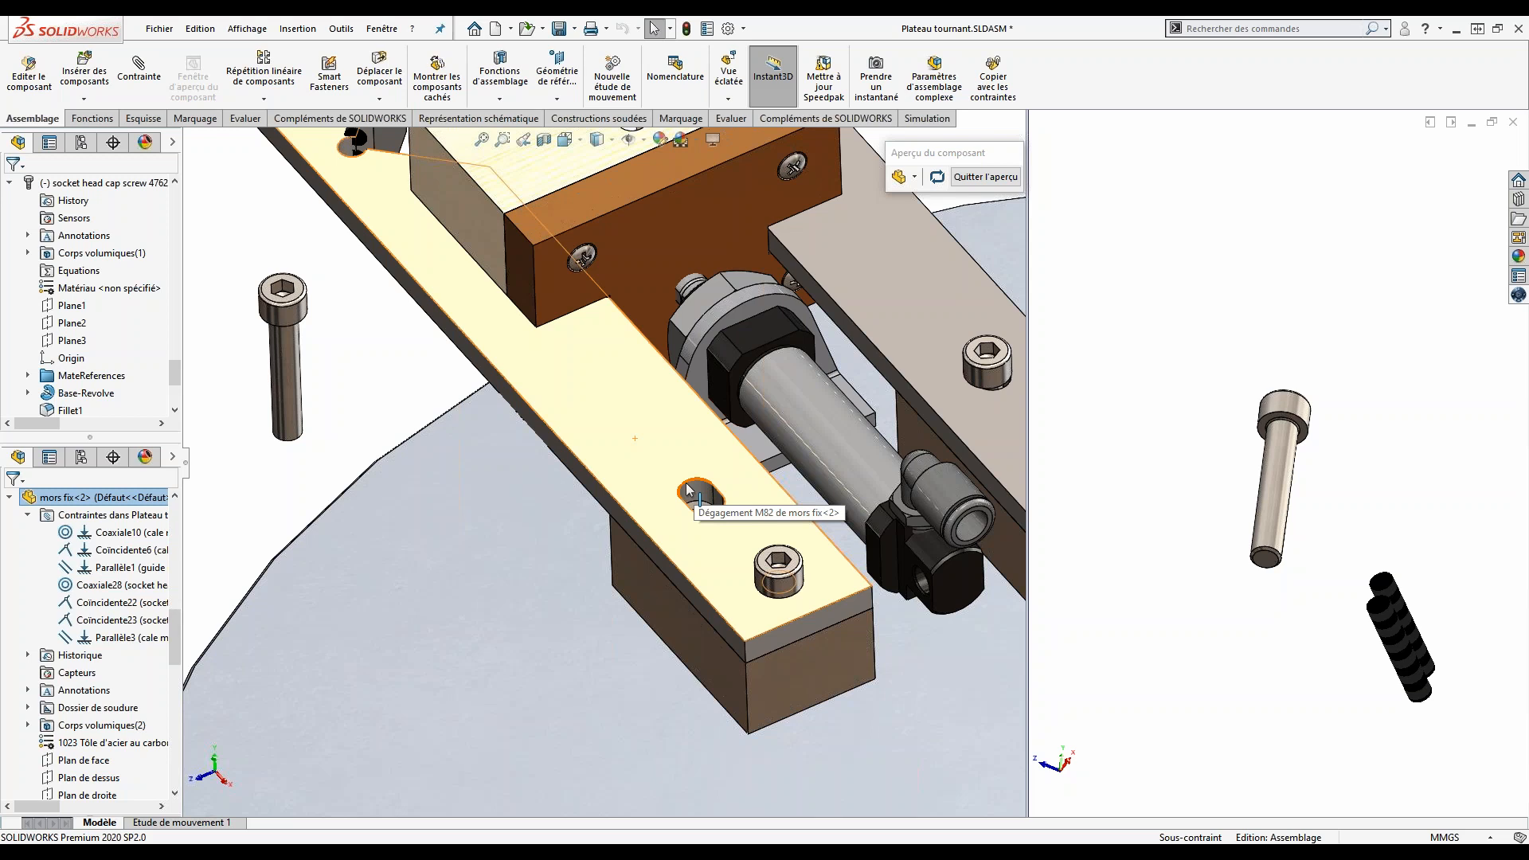
pyautogui.click(285, 371)
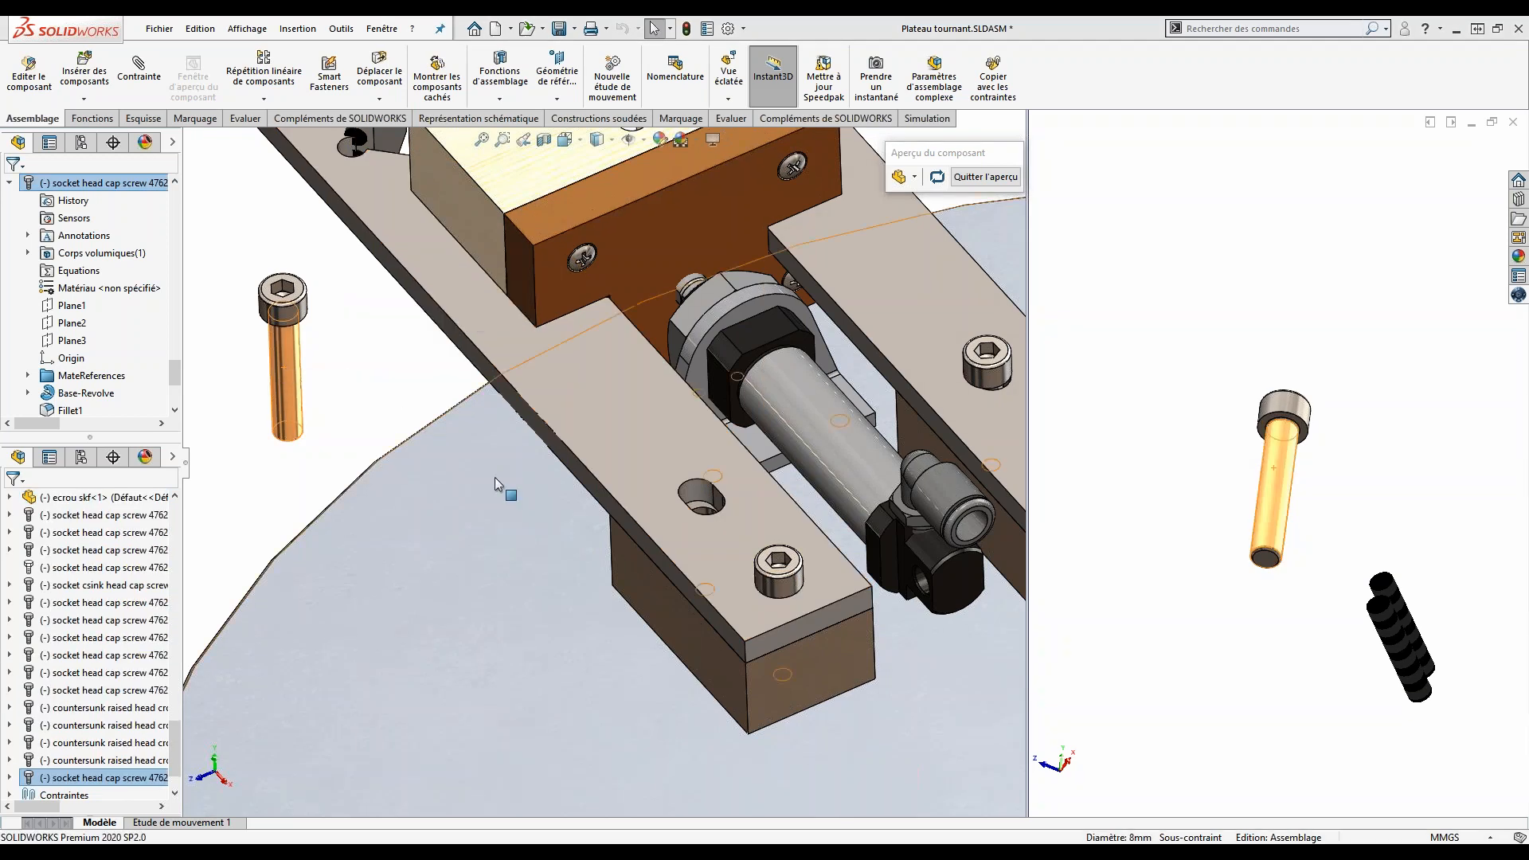
pyautogui.click(717, 502)
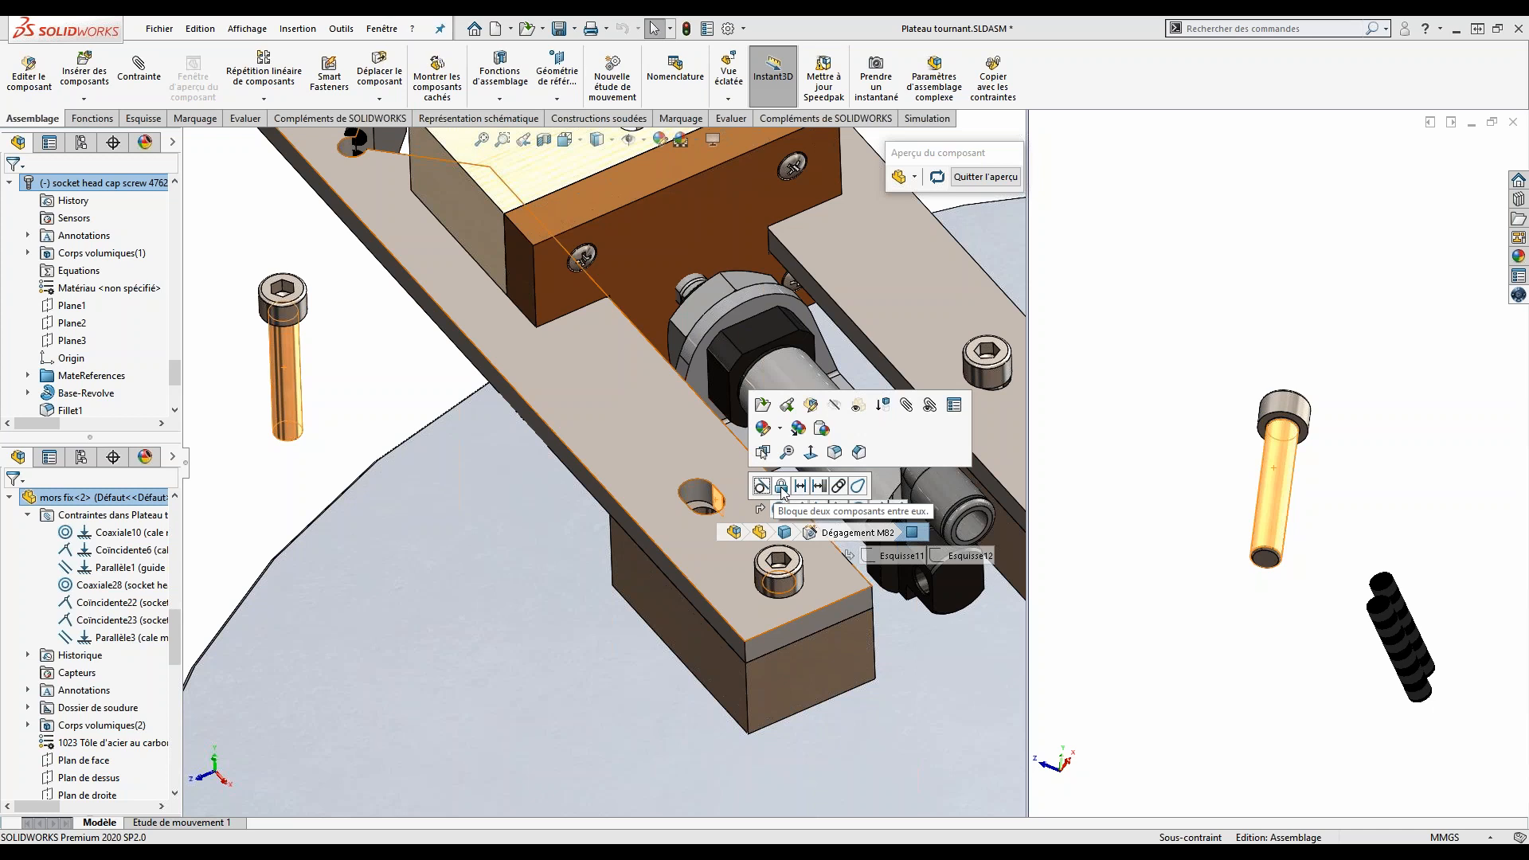
pyautogui.click(839, 486)
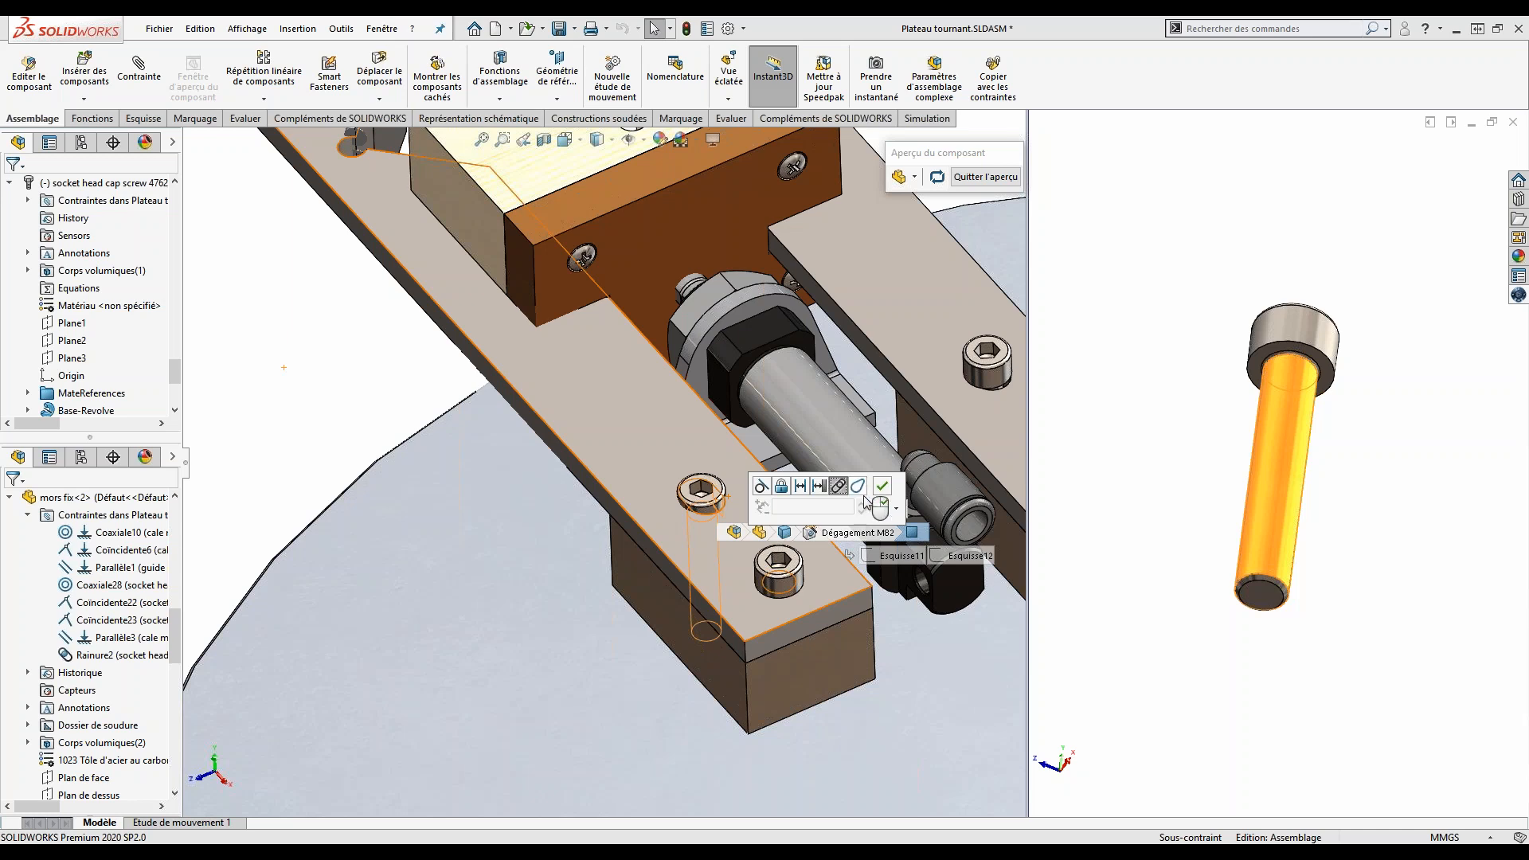
pyautogui.click(897, 511)
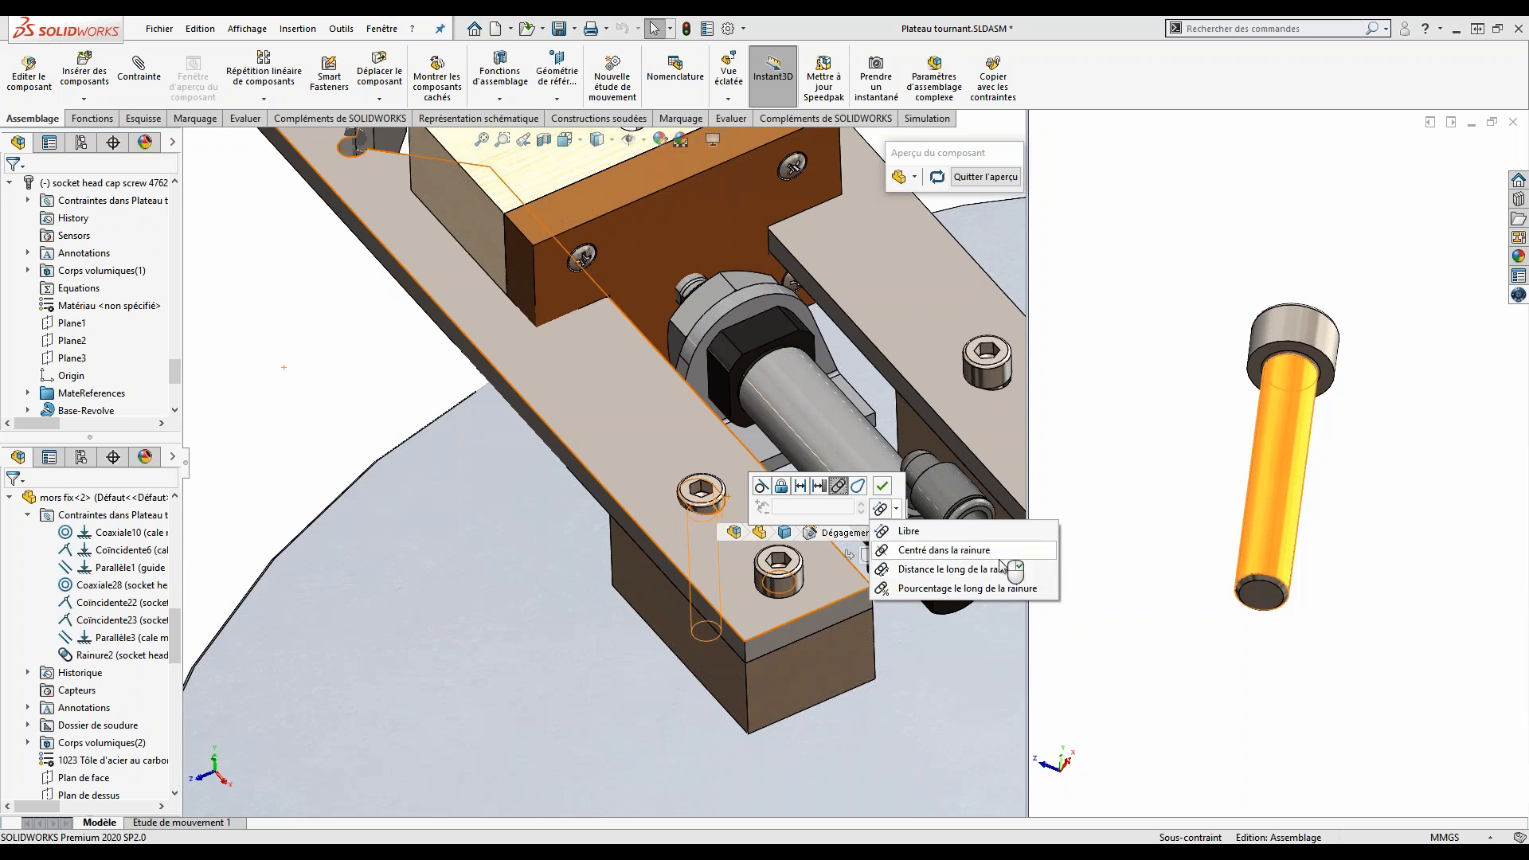
pyautogui.click(883, 487)
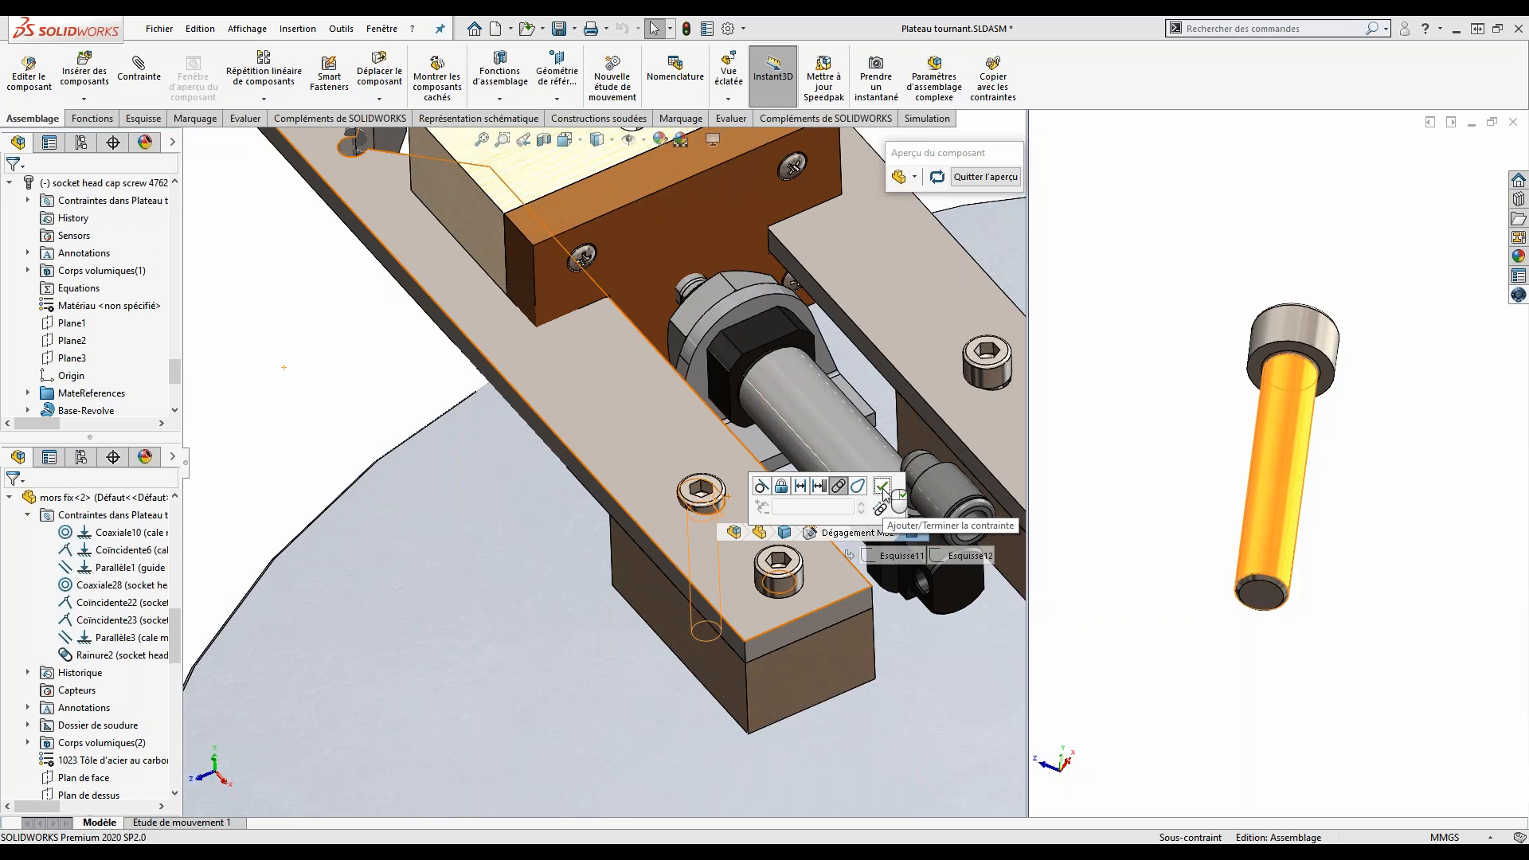
pyautogui.click(883, 486)
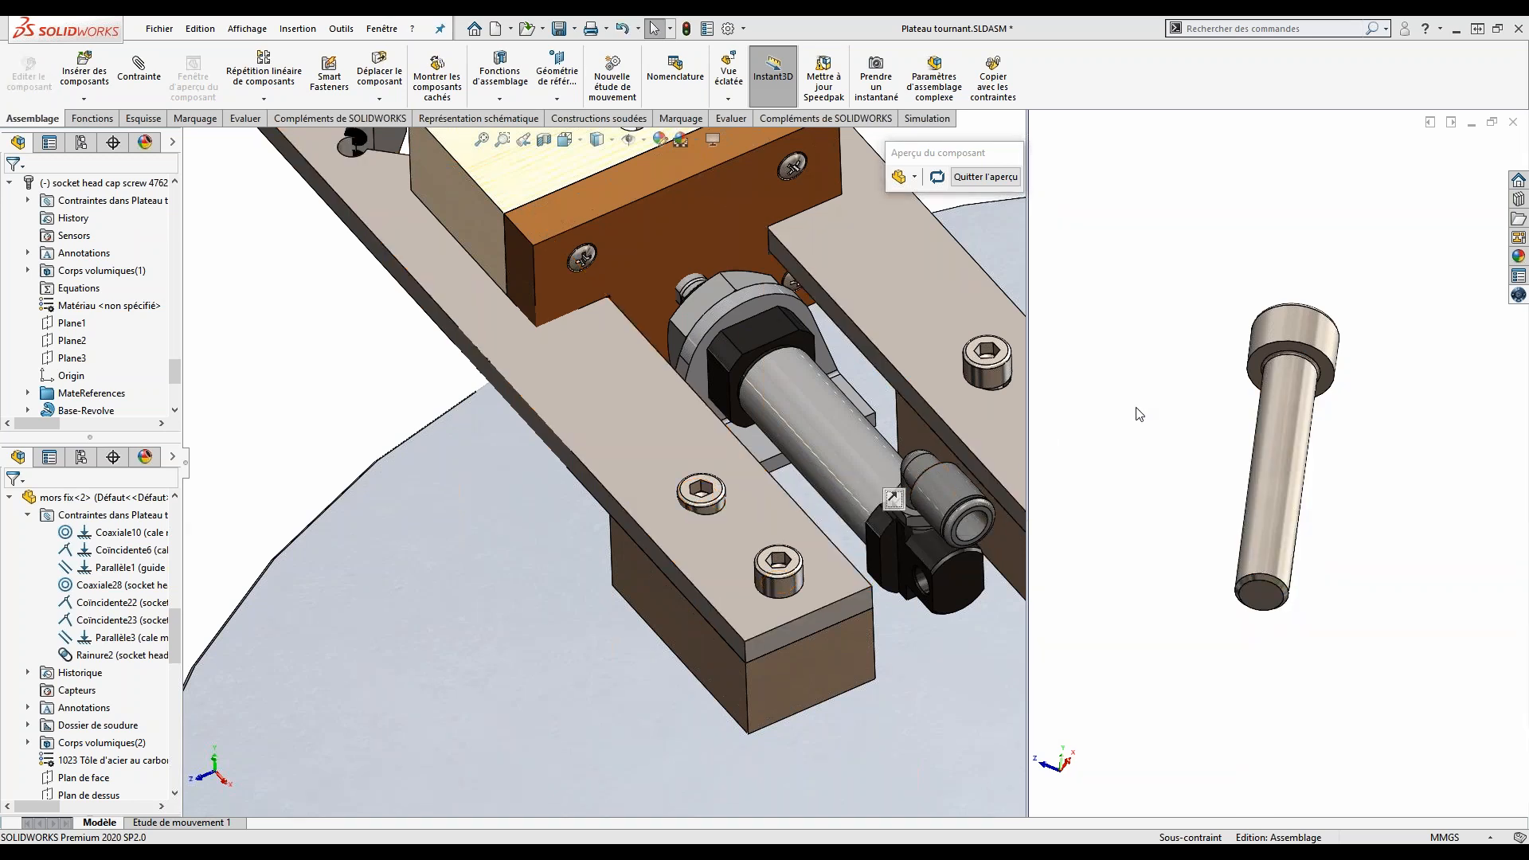
# Step: Make the underside of the screw head coincident with the plate's top face, and exit the component preview
pyautogui.click(1281, 342)
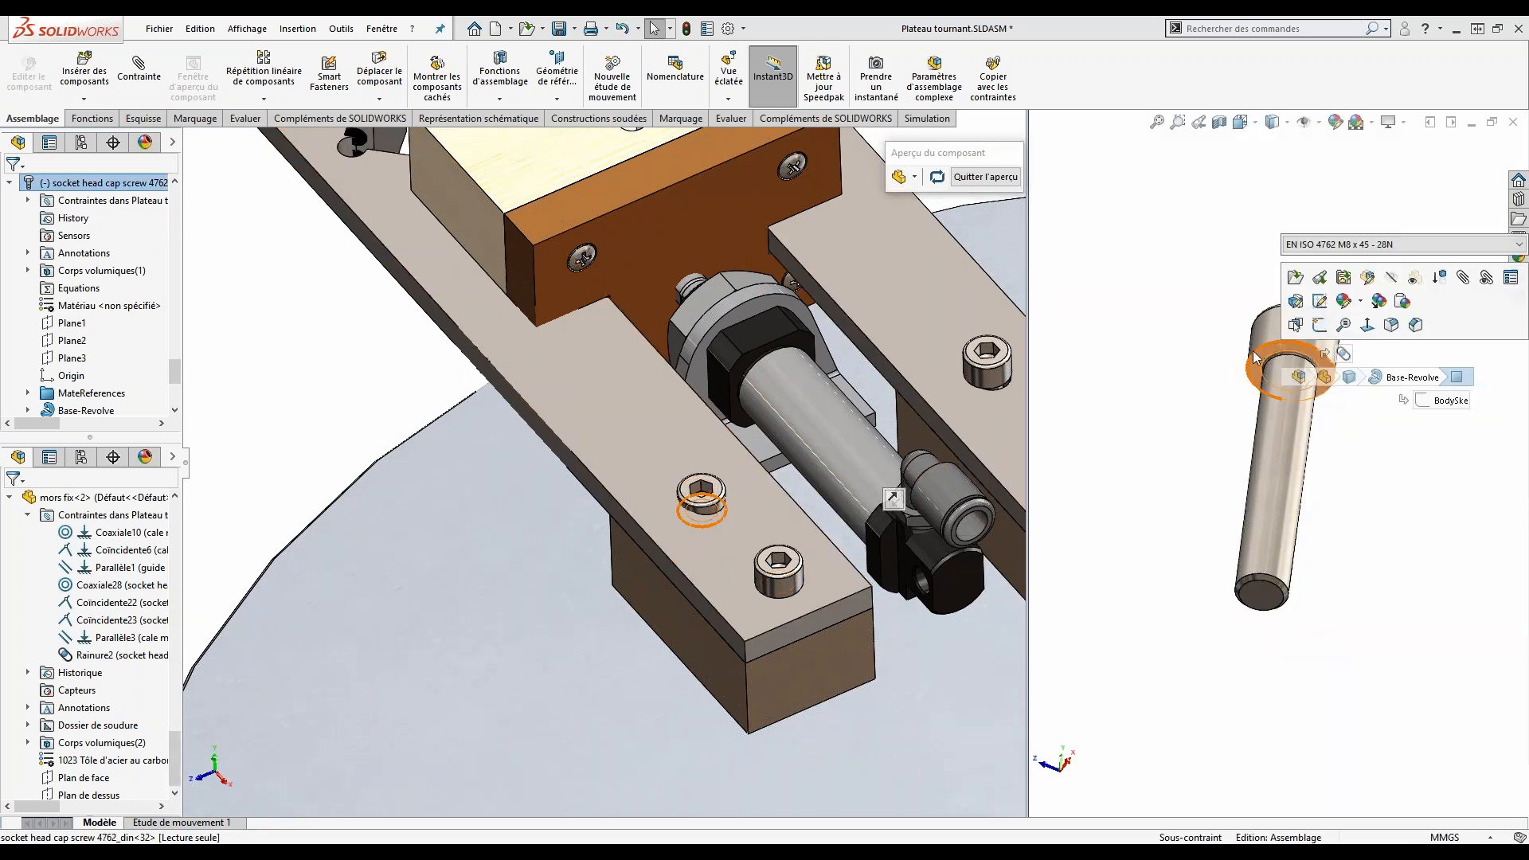
pyautogui.click(668, 419)
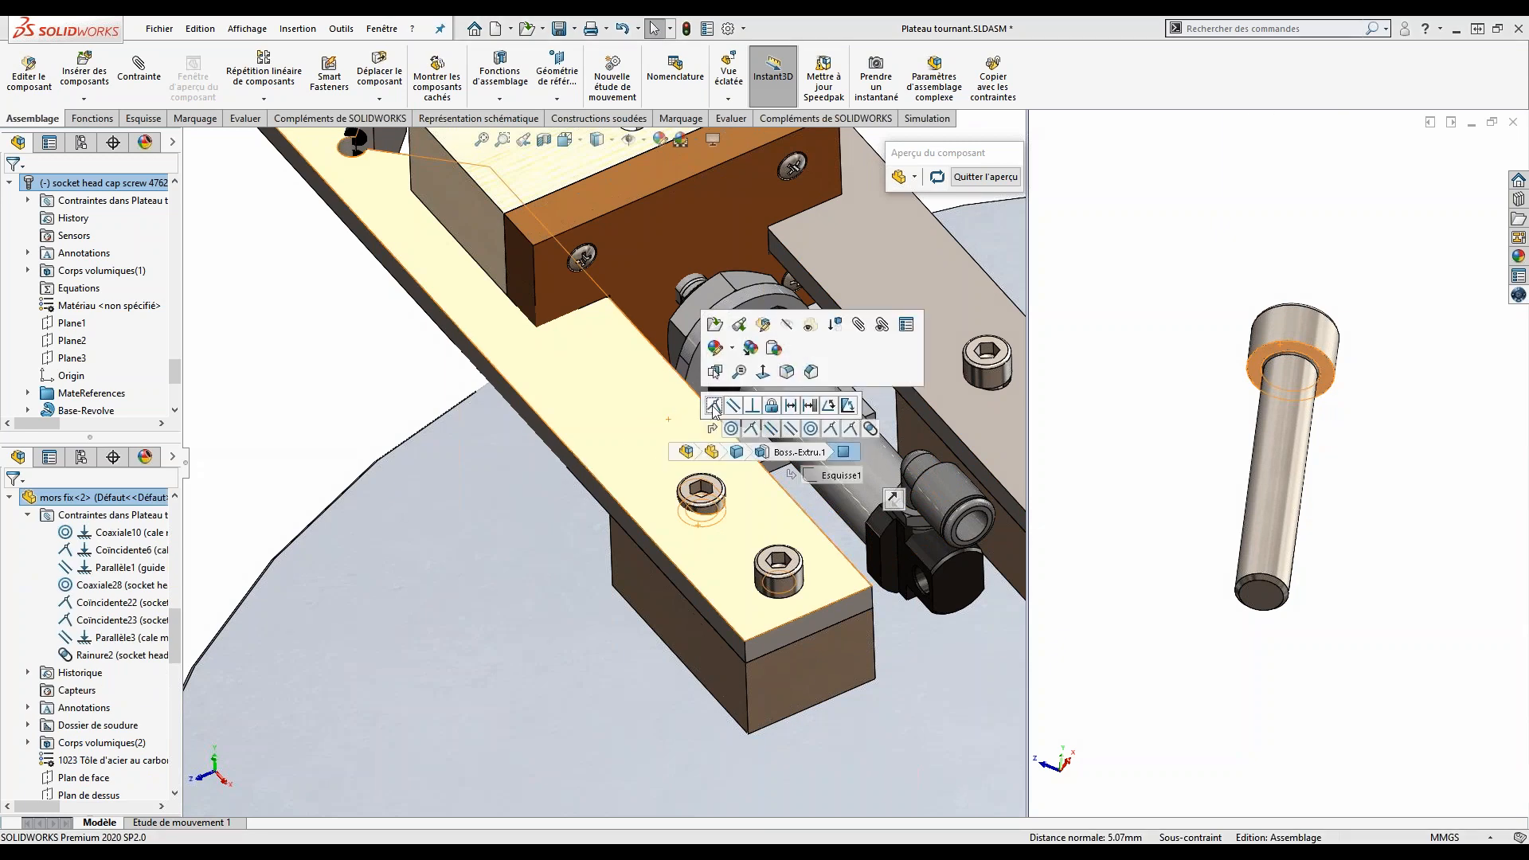
pyautogui.click(714, 407)
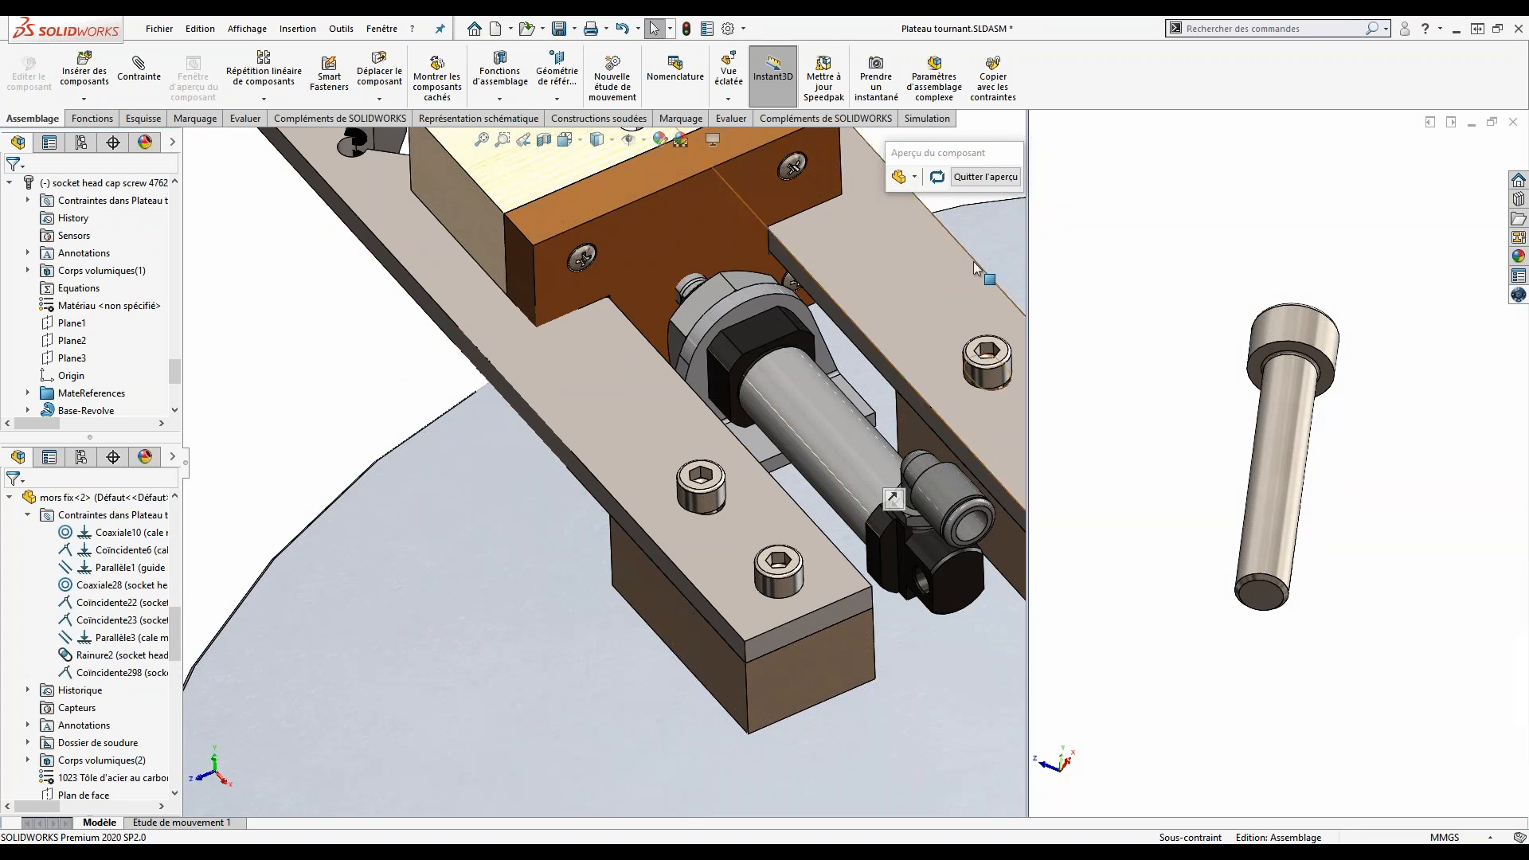
pyautogui.click(987, 177)
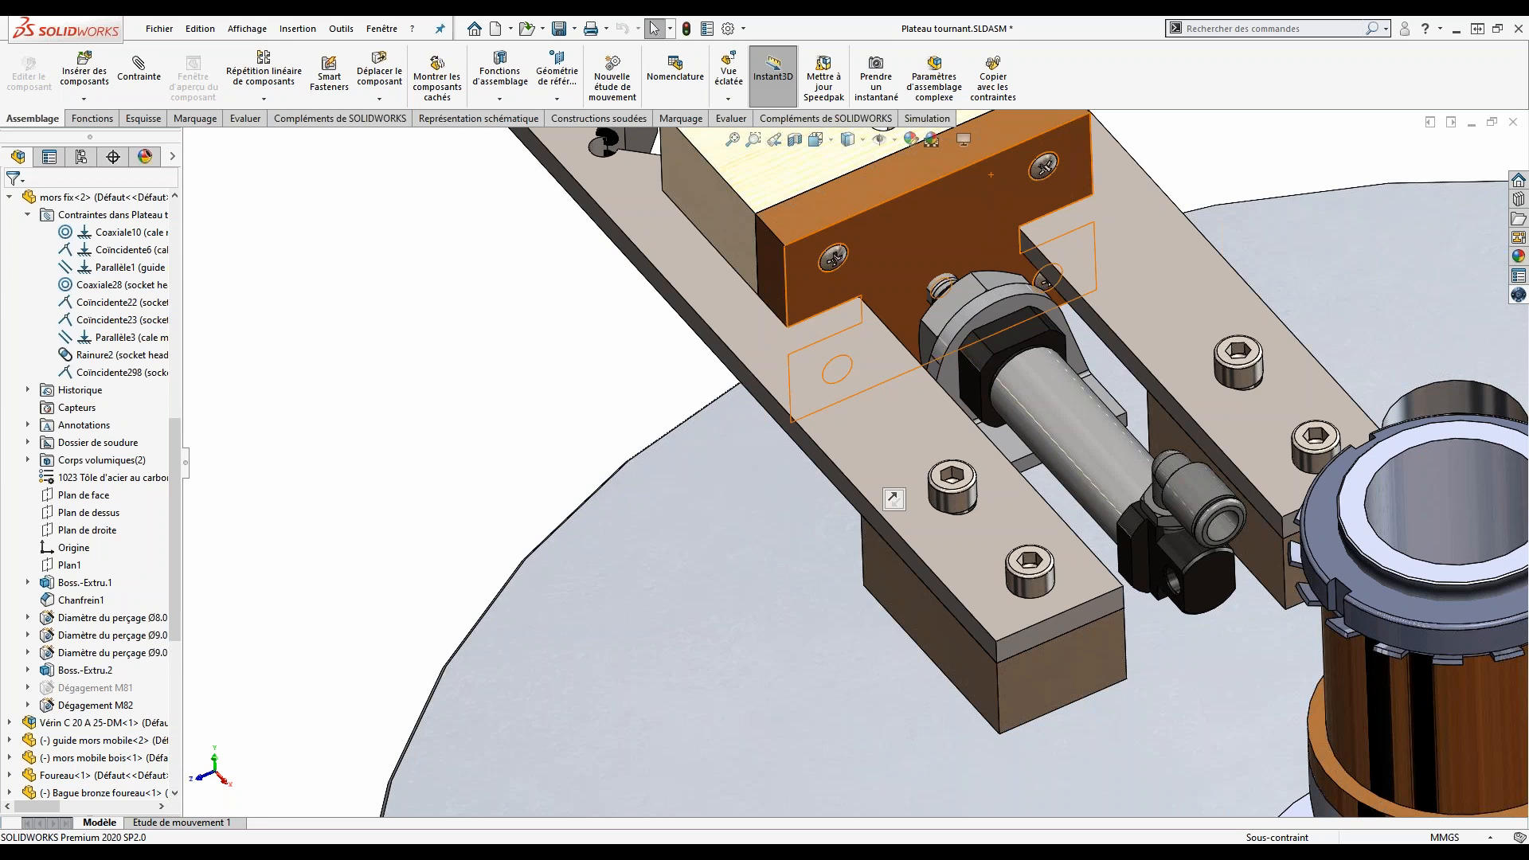
pyautogui.click(249, 316)
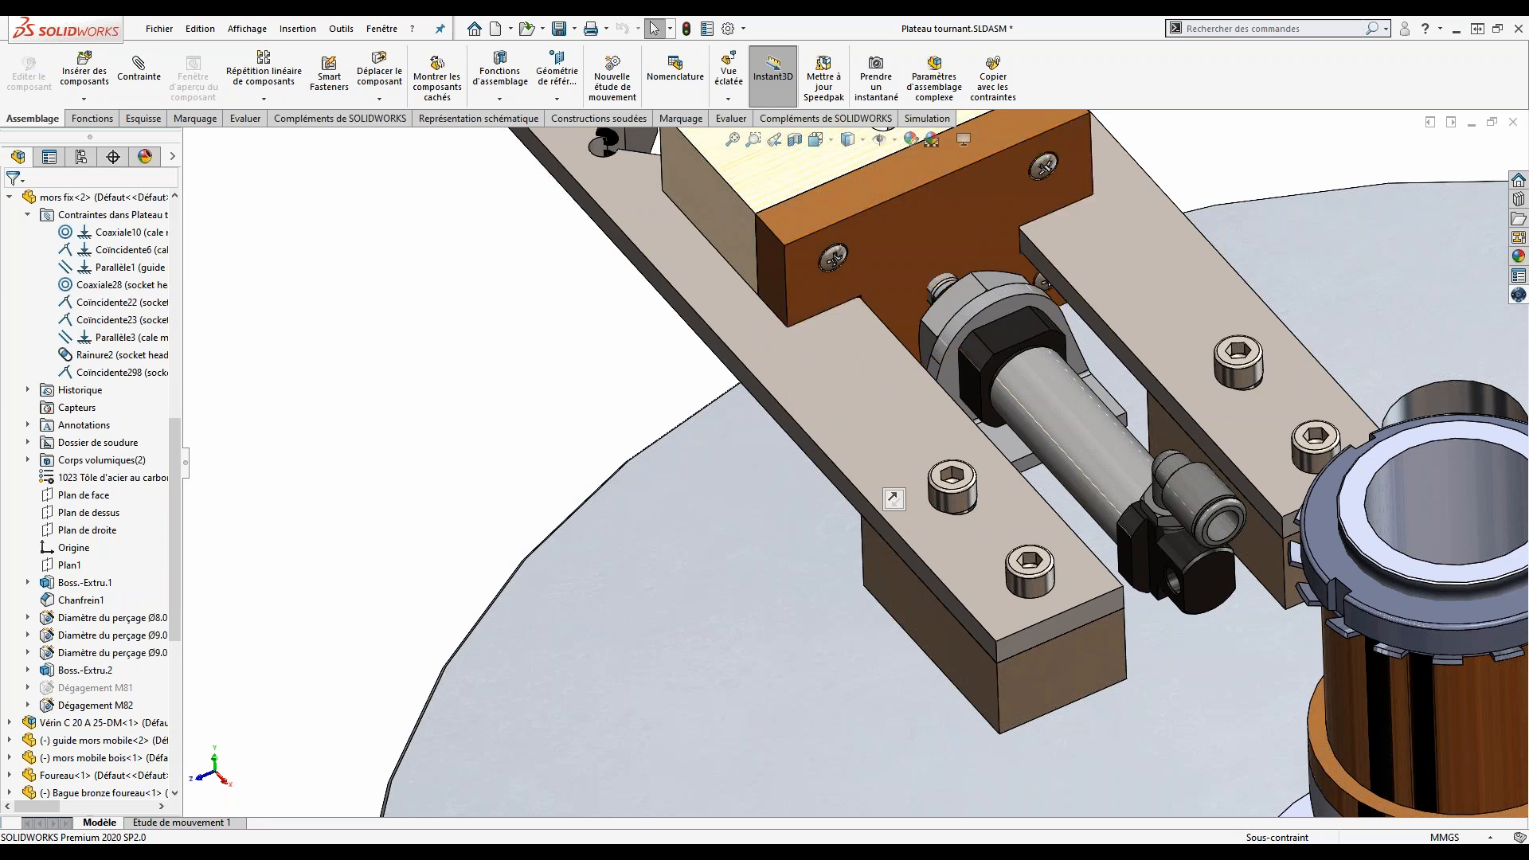
pyautogui.hotkey('alt', 'Tab')
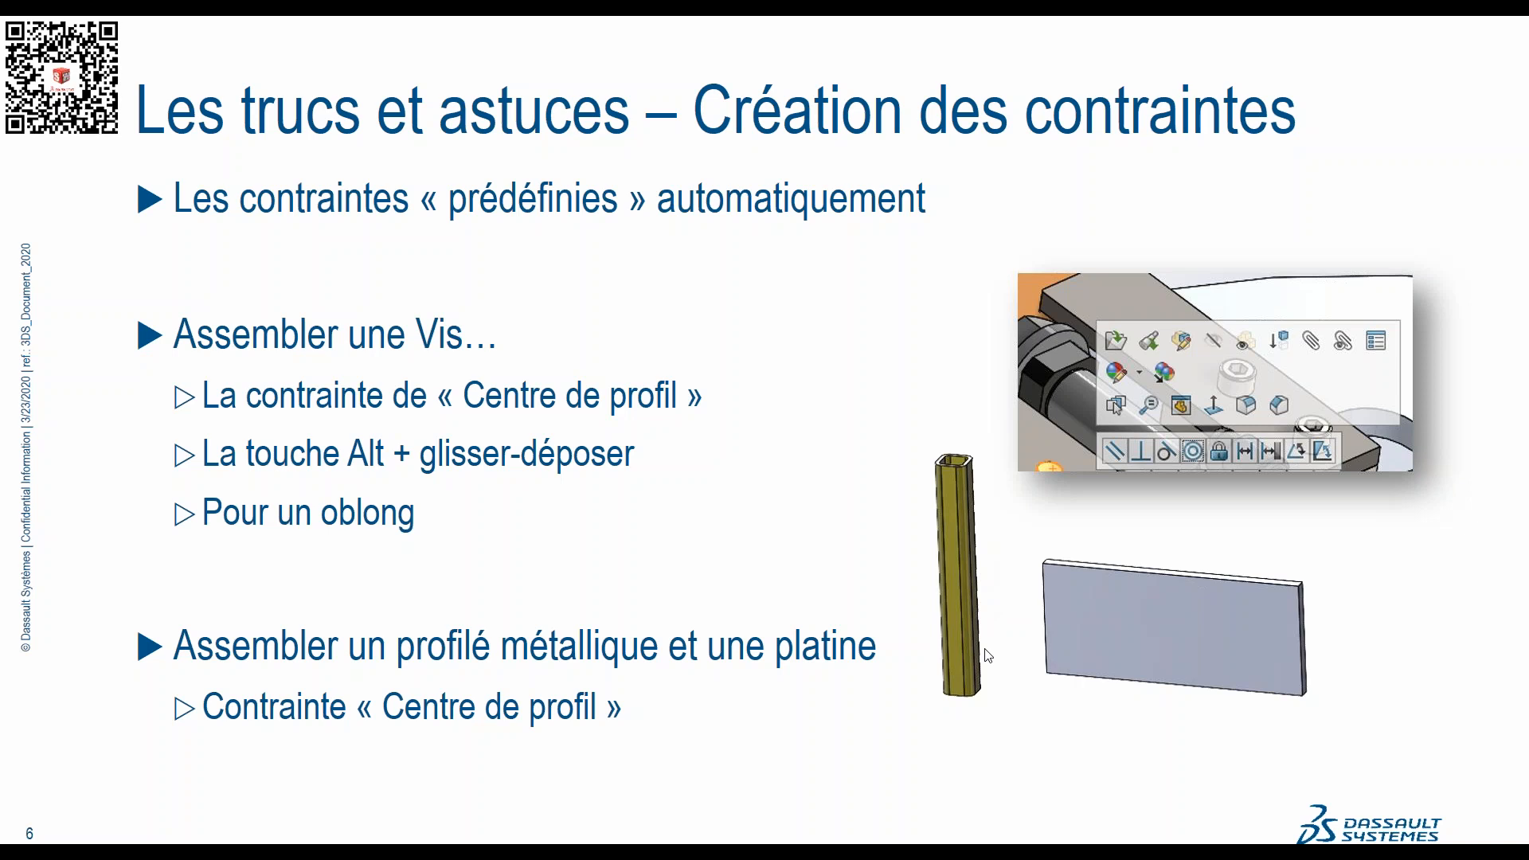
pyautogui.hotkey('alt', 'Tab')
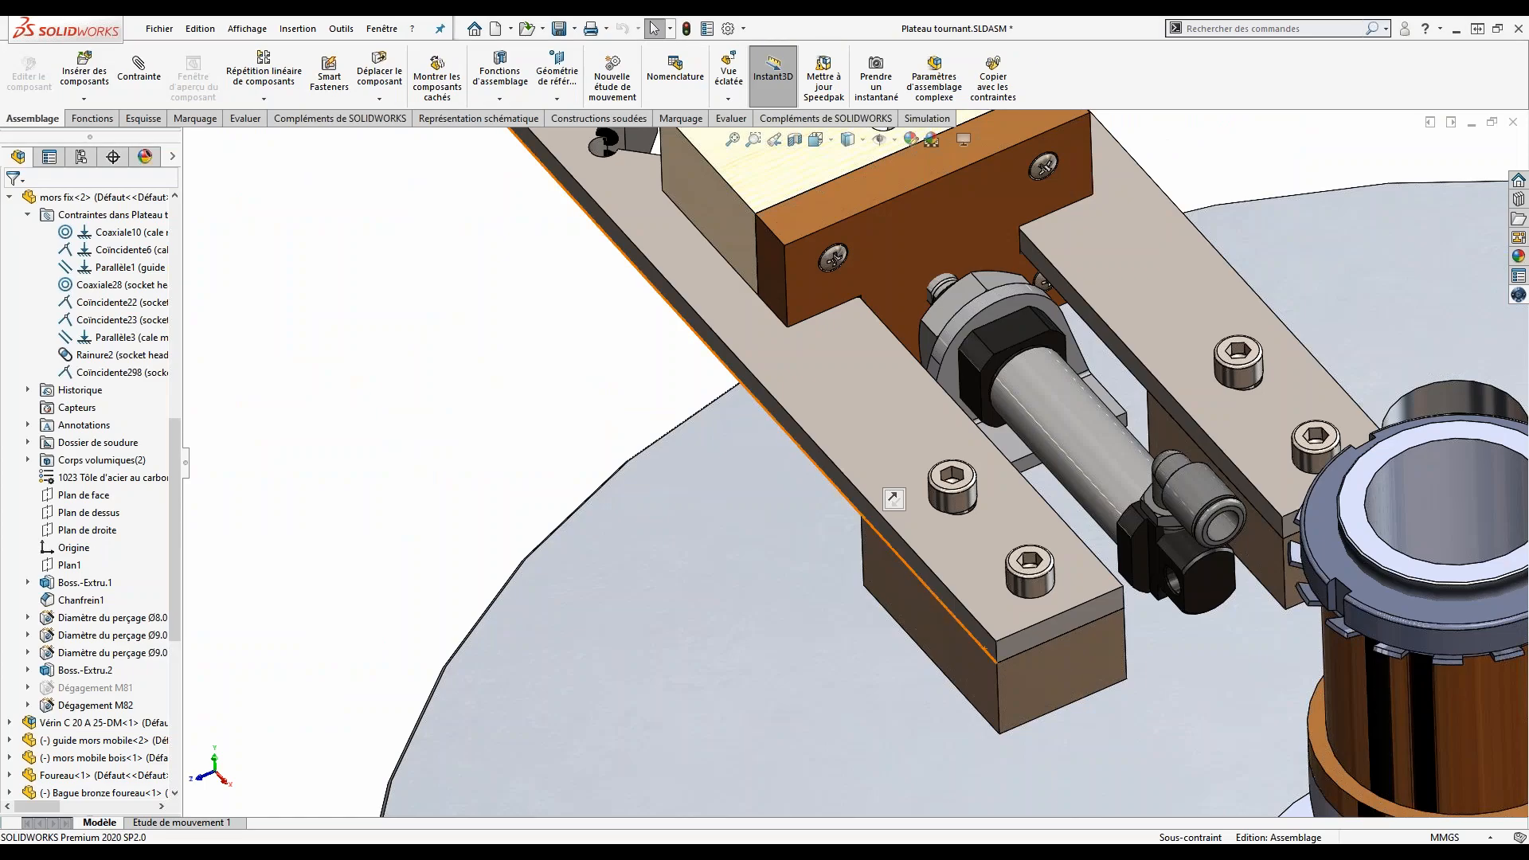
# Step: Switch to the open Tbue LQ Assembly document and show the whole square tube
pyautogui.hotkey('ctrl', 'Tab')
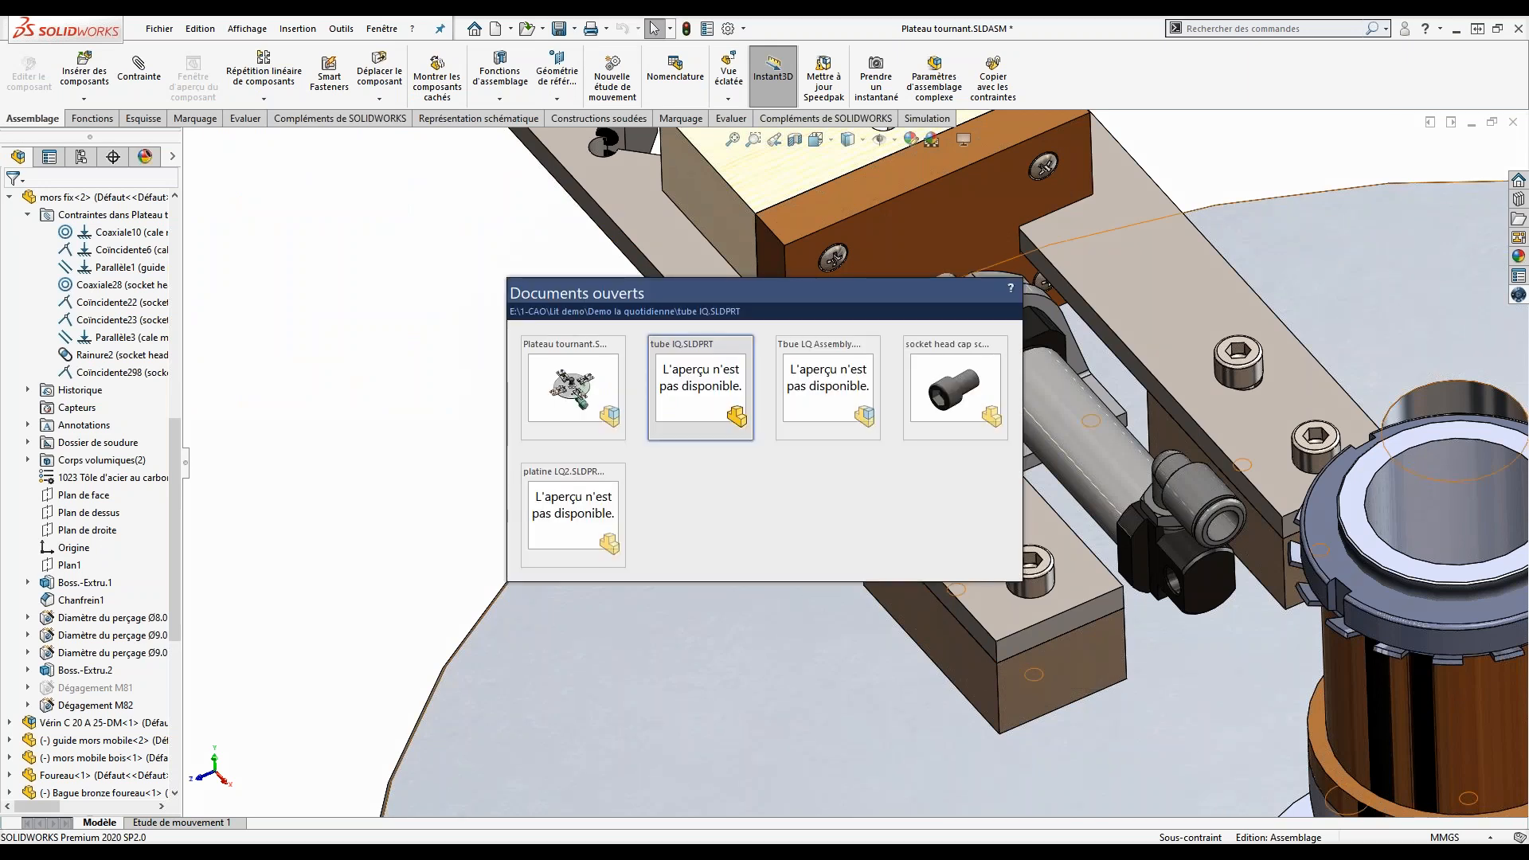
pyautogui.hotkey('ctrl', 'Tab')
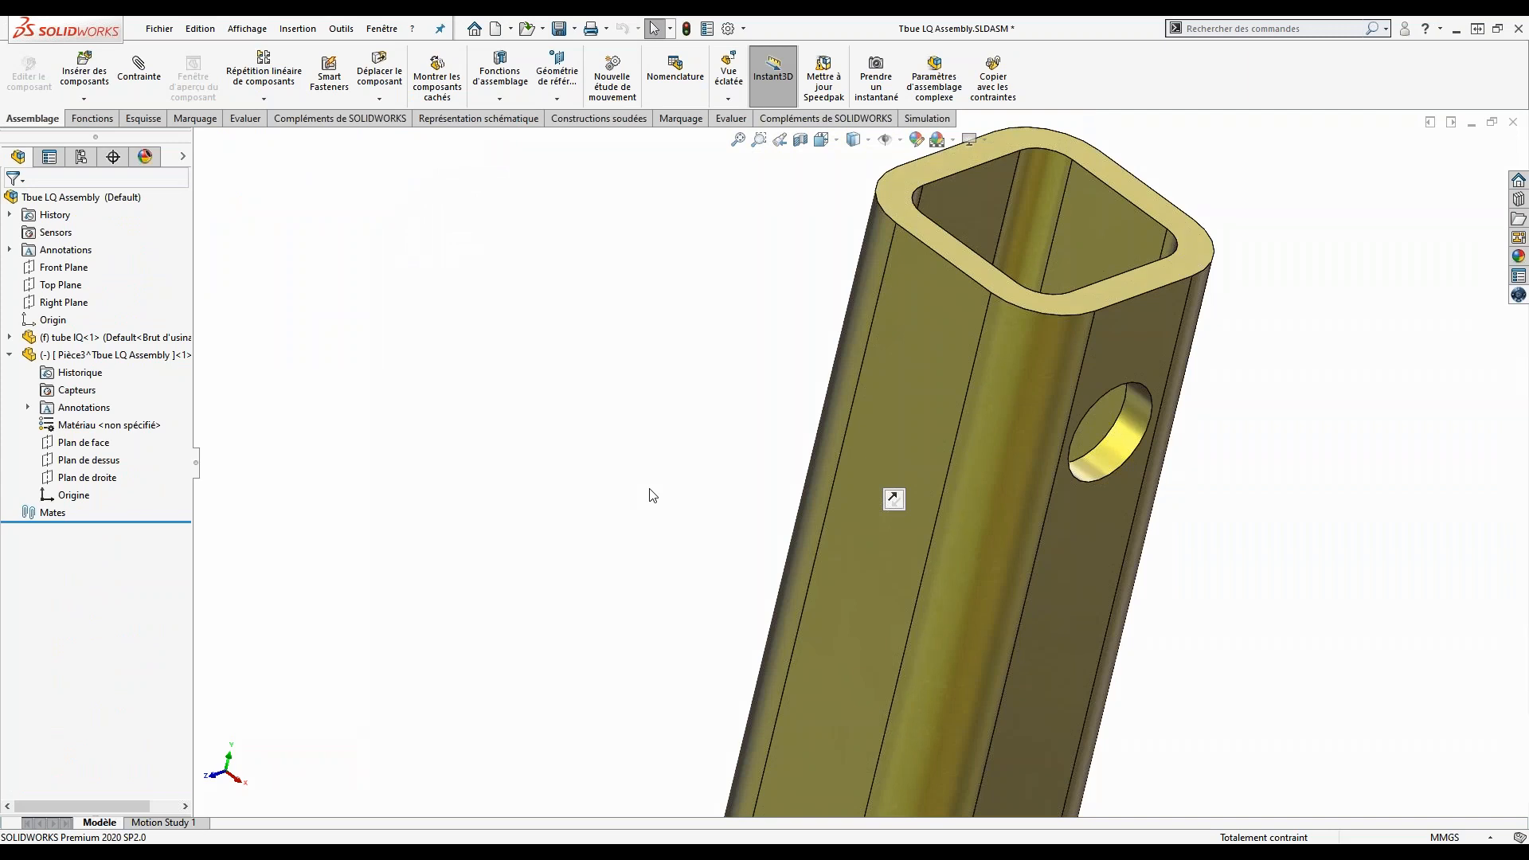
pyautogui.press('f')
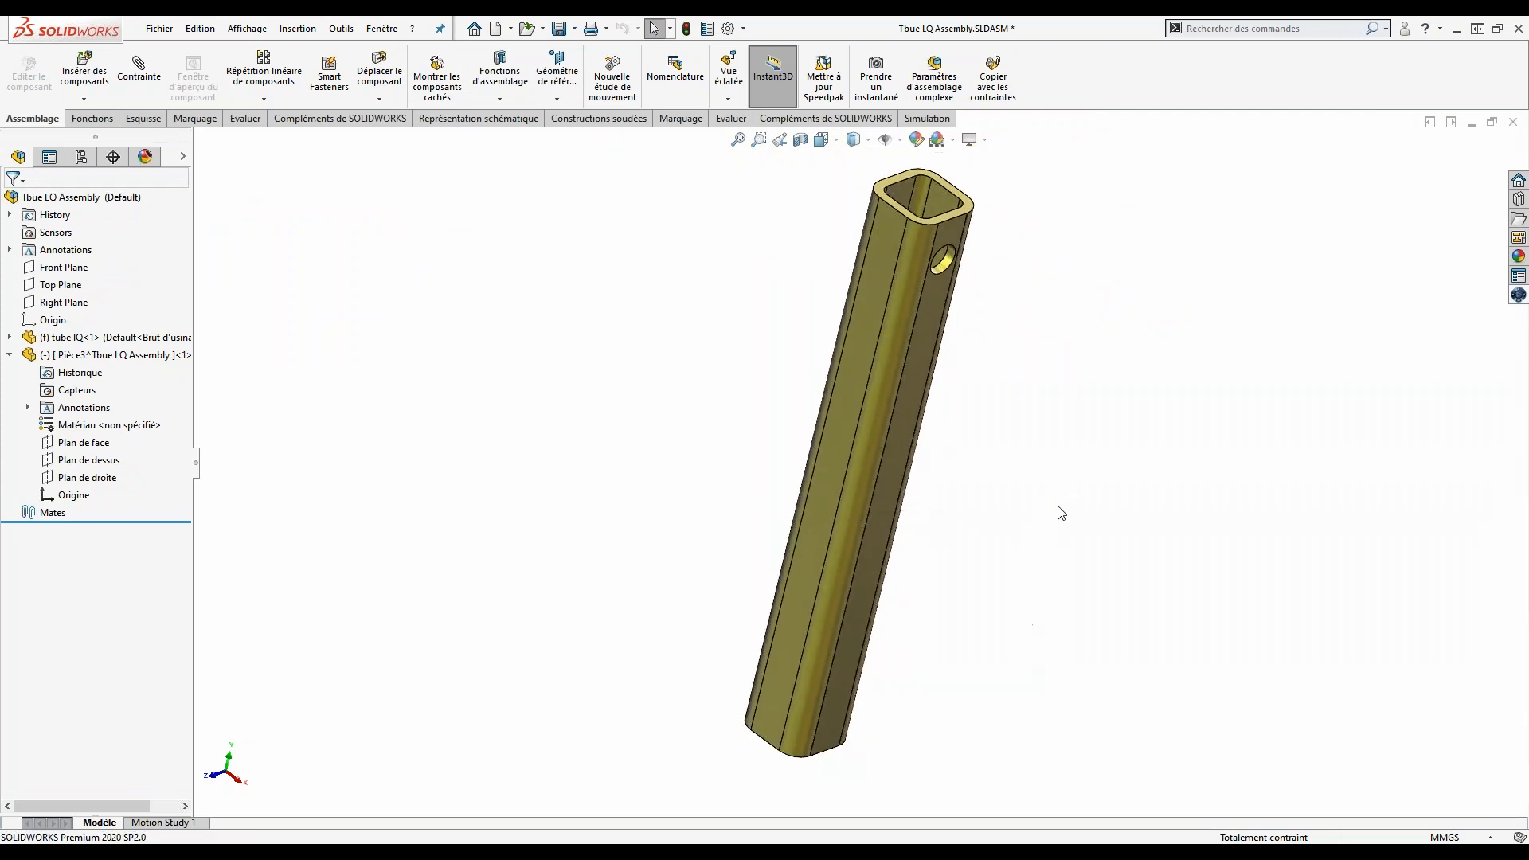
pyautogui.moveTo(1041, 509); pyautogui.dragTo(993, 475, button='middle')
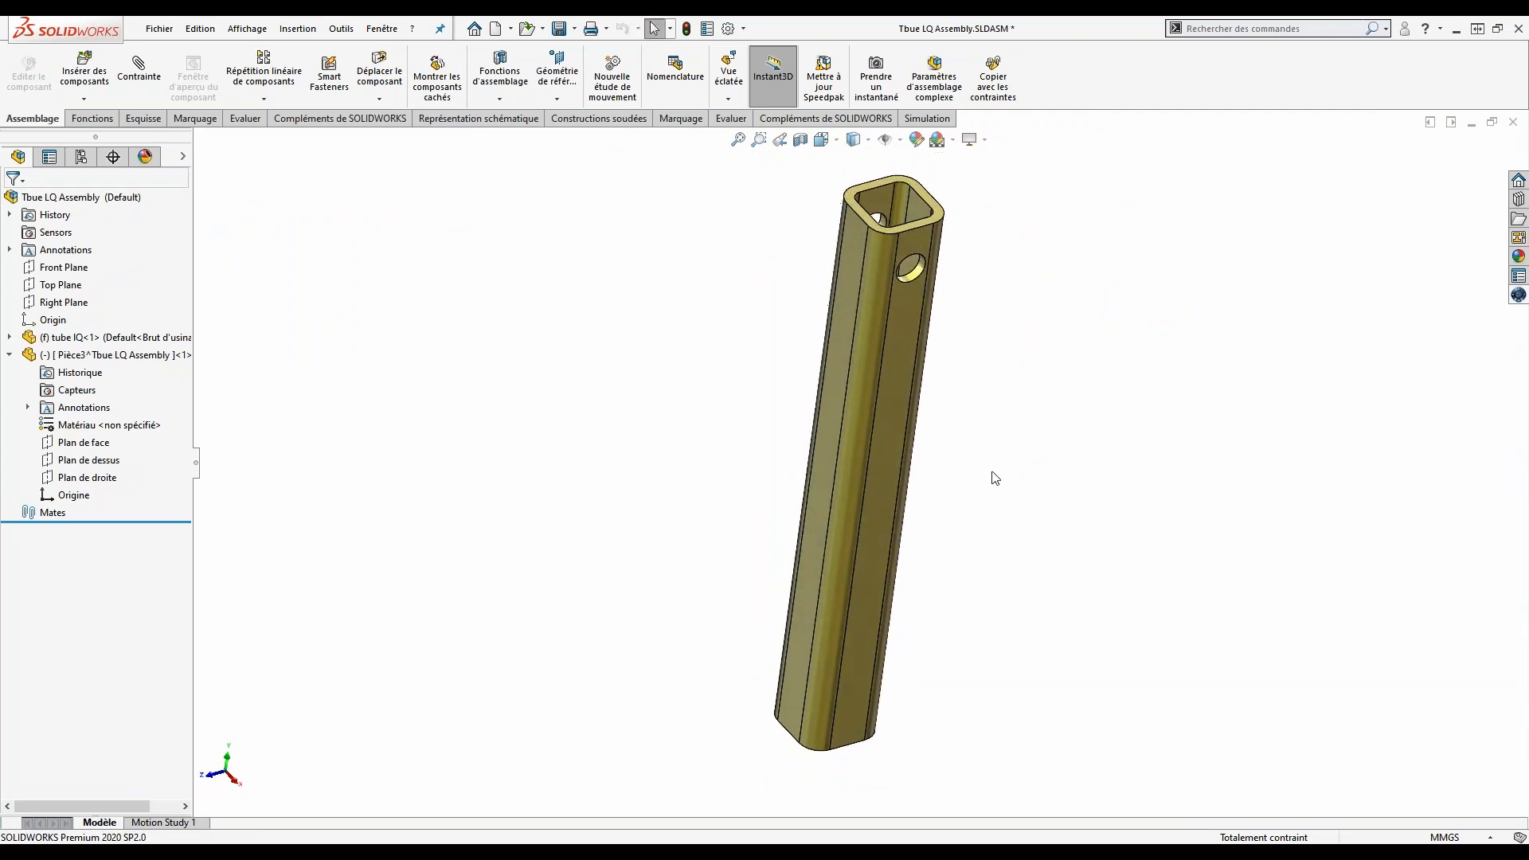
# Step: Edit the empty virtual part in context and sketch a rectangle about 191 by 124 mm on its front plane (Plan de face)
pyautogui.click(75, 355)
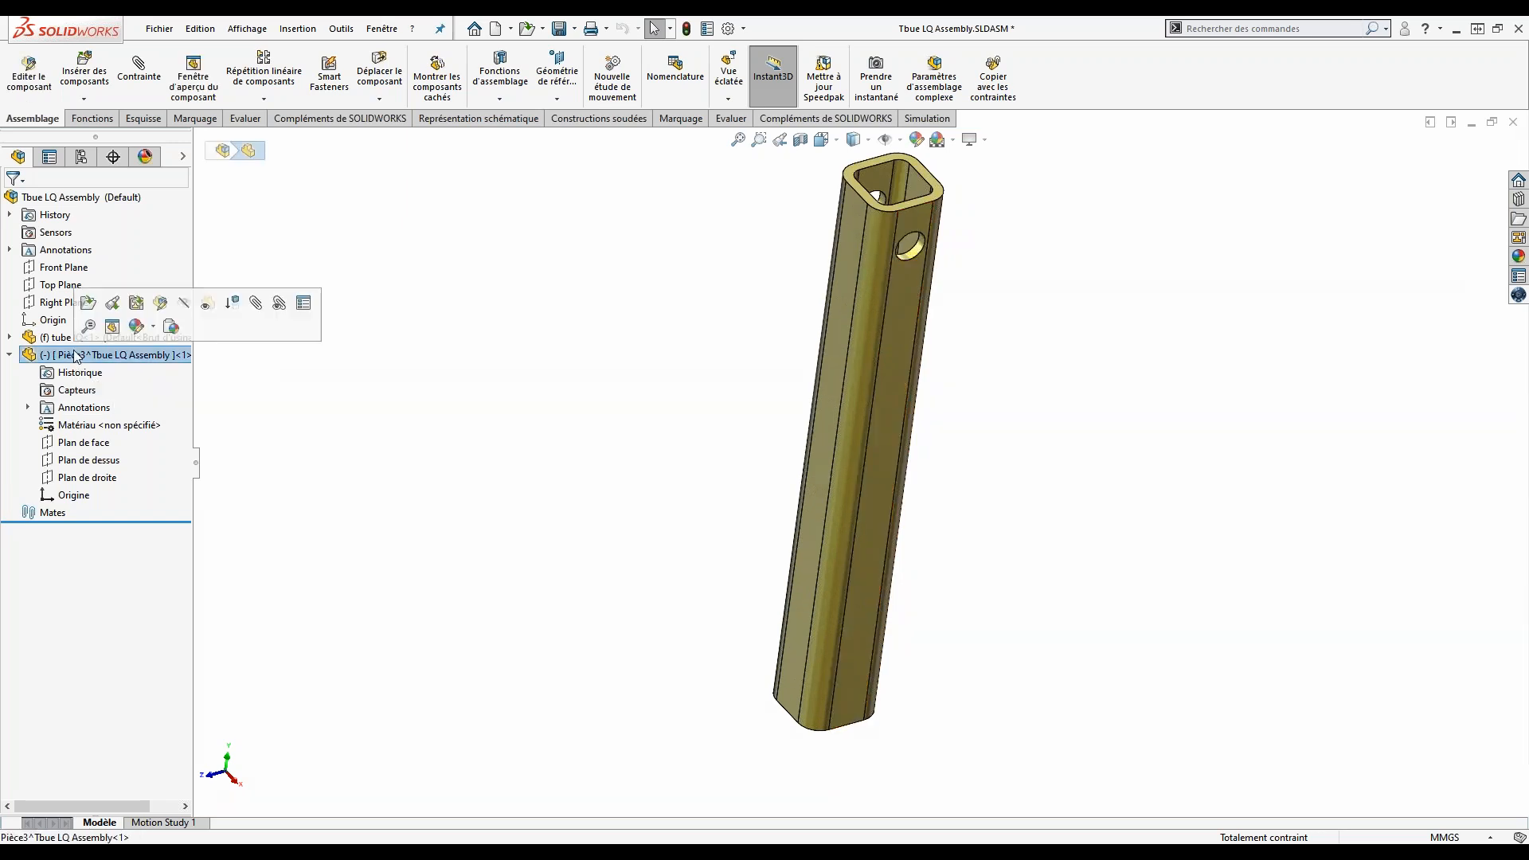
pyautogui.click(165, 303)
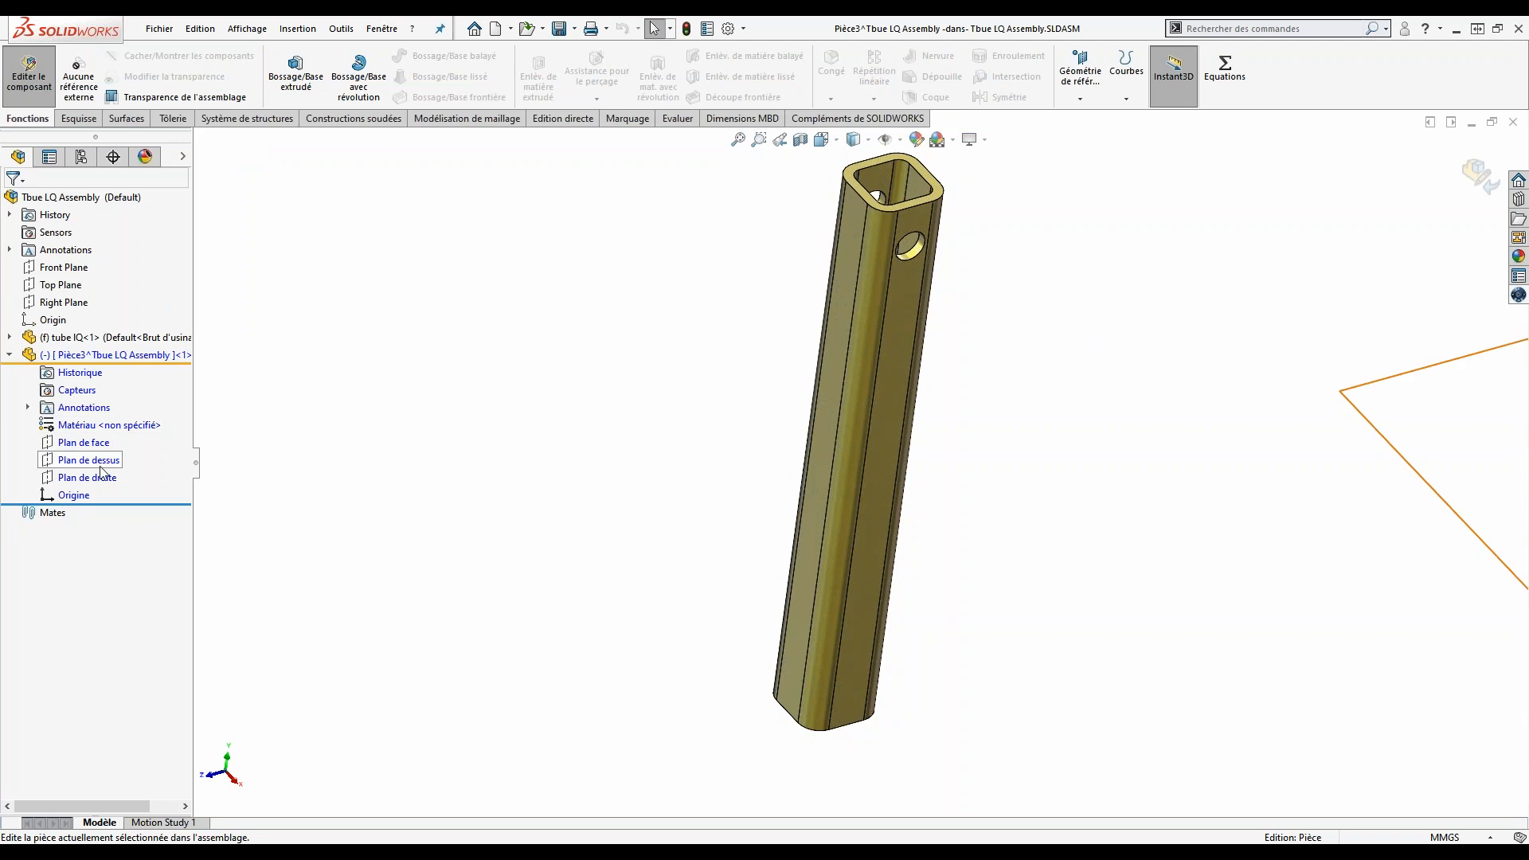
pyautogui.click(110, 443)
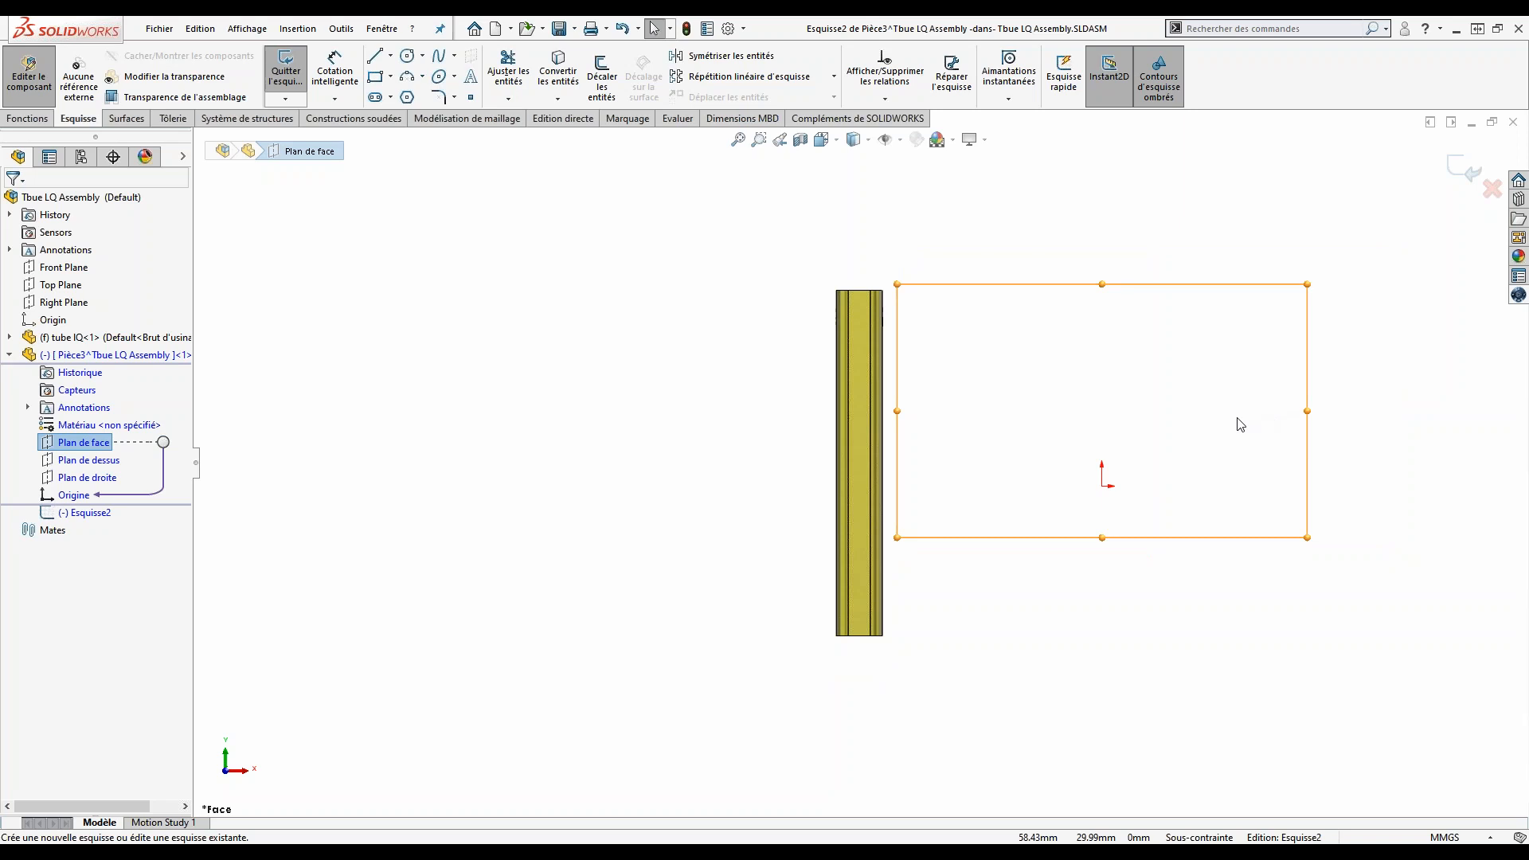
pyautogui.click(376, 77)
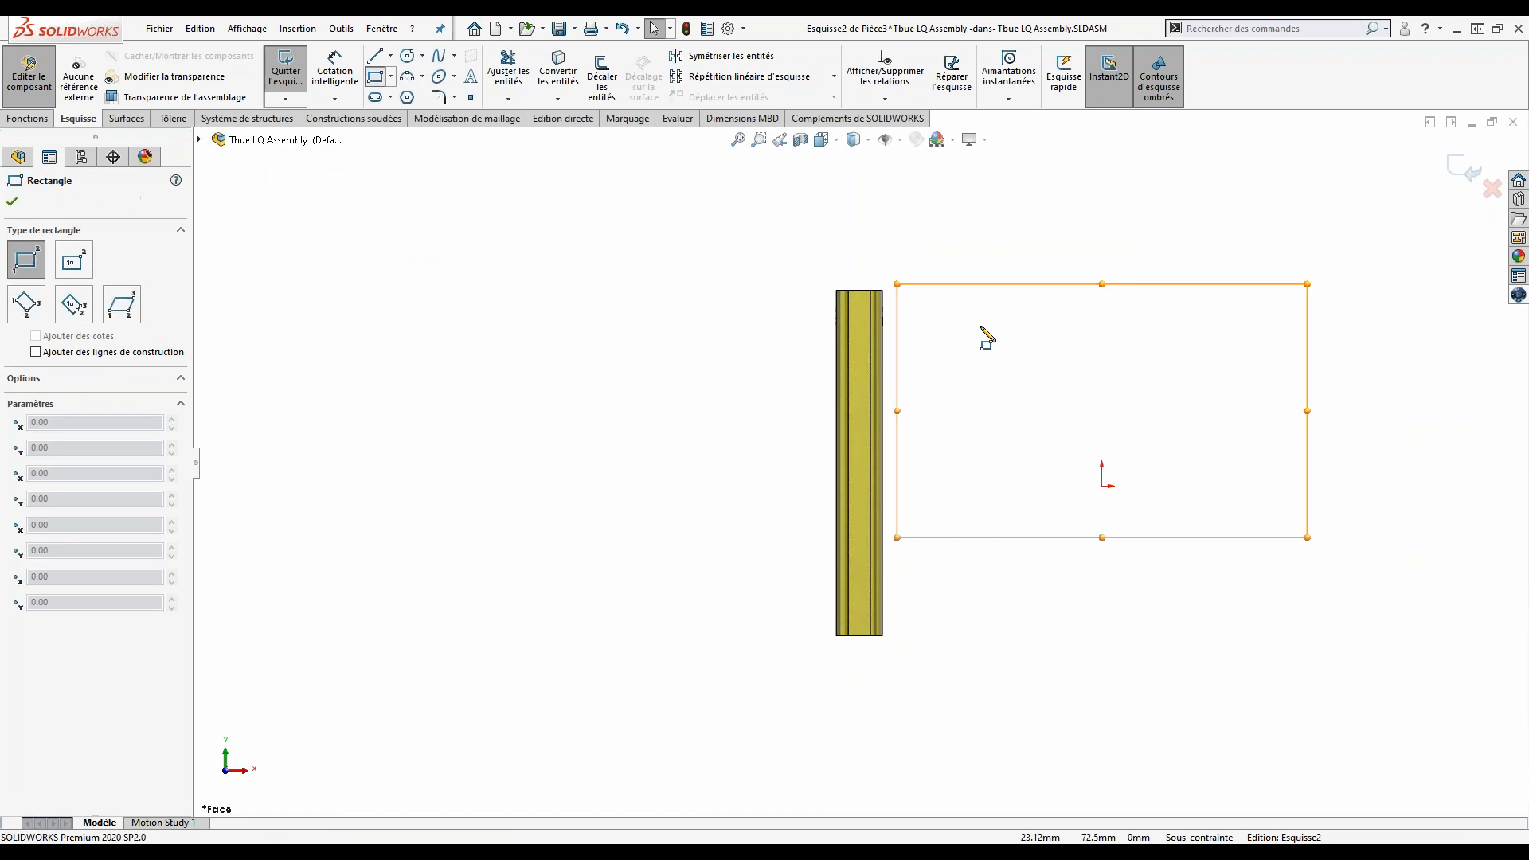
pyautogui.moveTo(967, 322); pyautogui.dragTo(1408, 608)
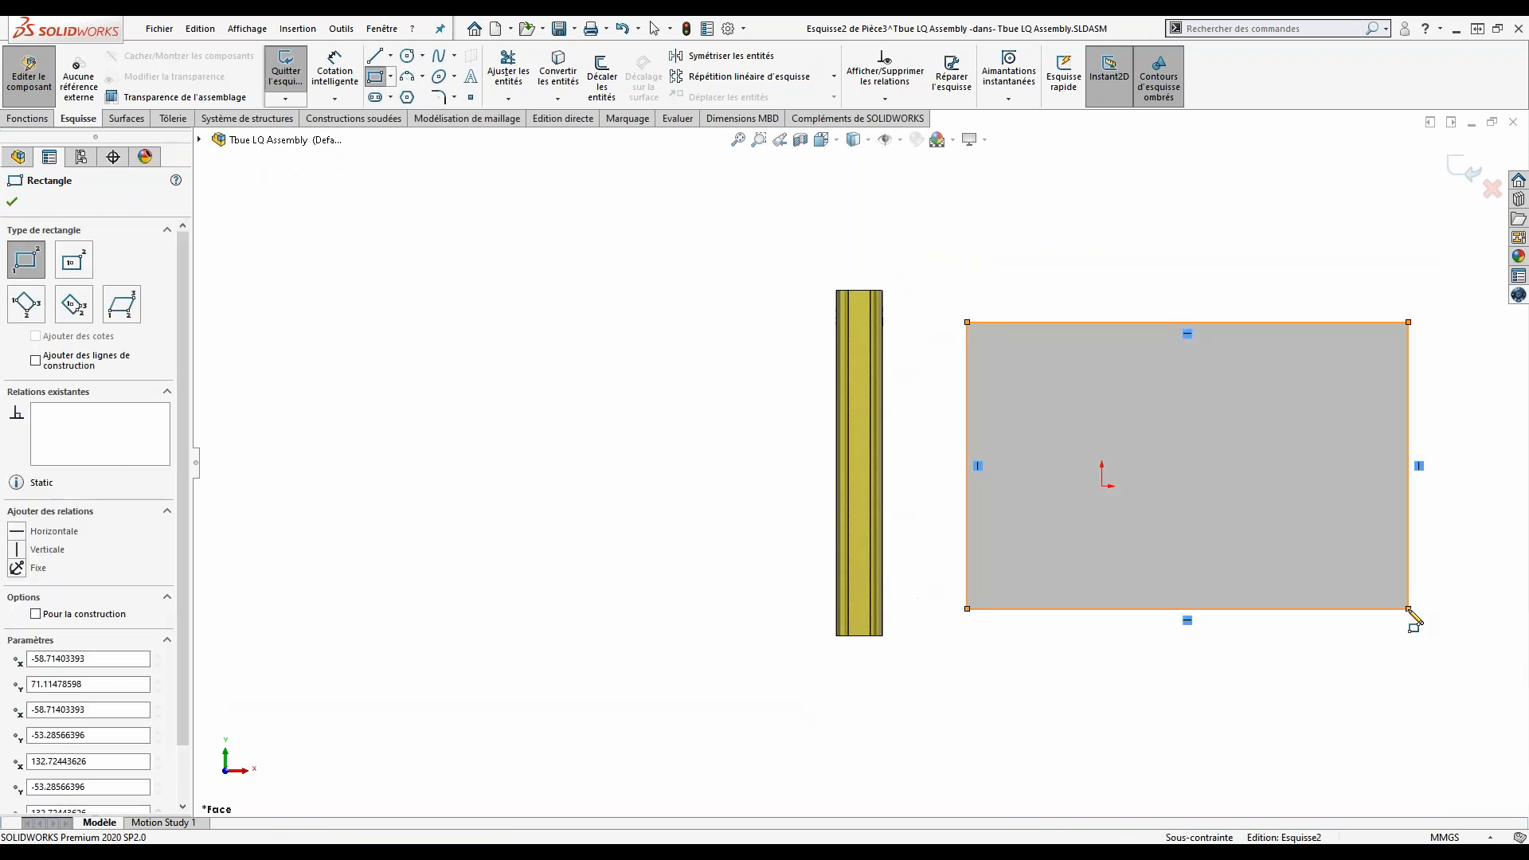
pyautogui.press('Escape')
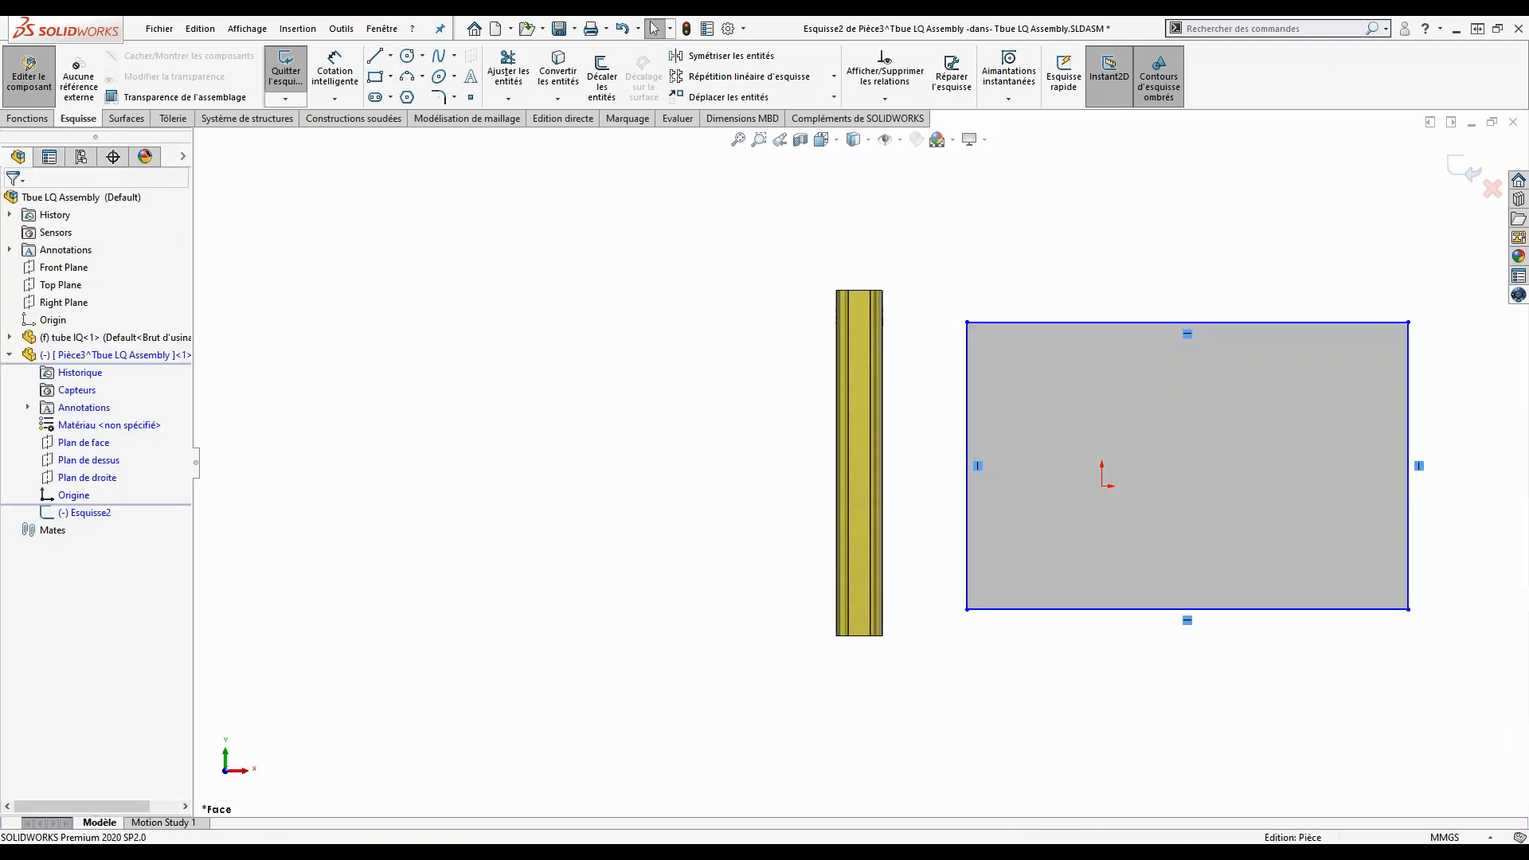
# Step: Close the rectangle sketch, extrude it into a thin plate, and return to editing the assembly
pyautogui.doubleClick(1210, 307)
pyautogui.moveTo(1209, 307); pyautogui.dragTo(1158, 331, button='middle')
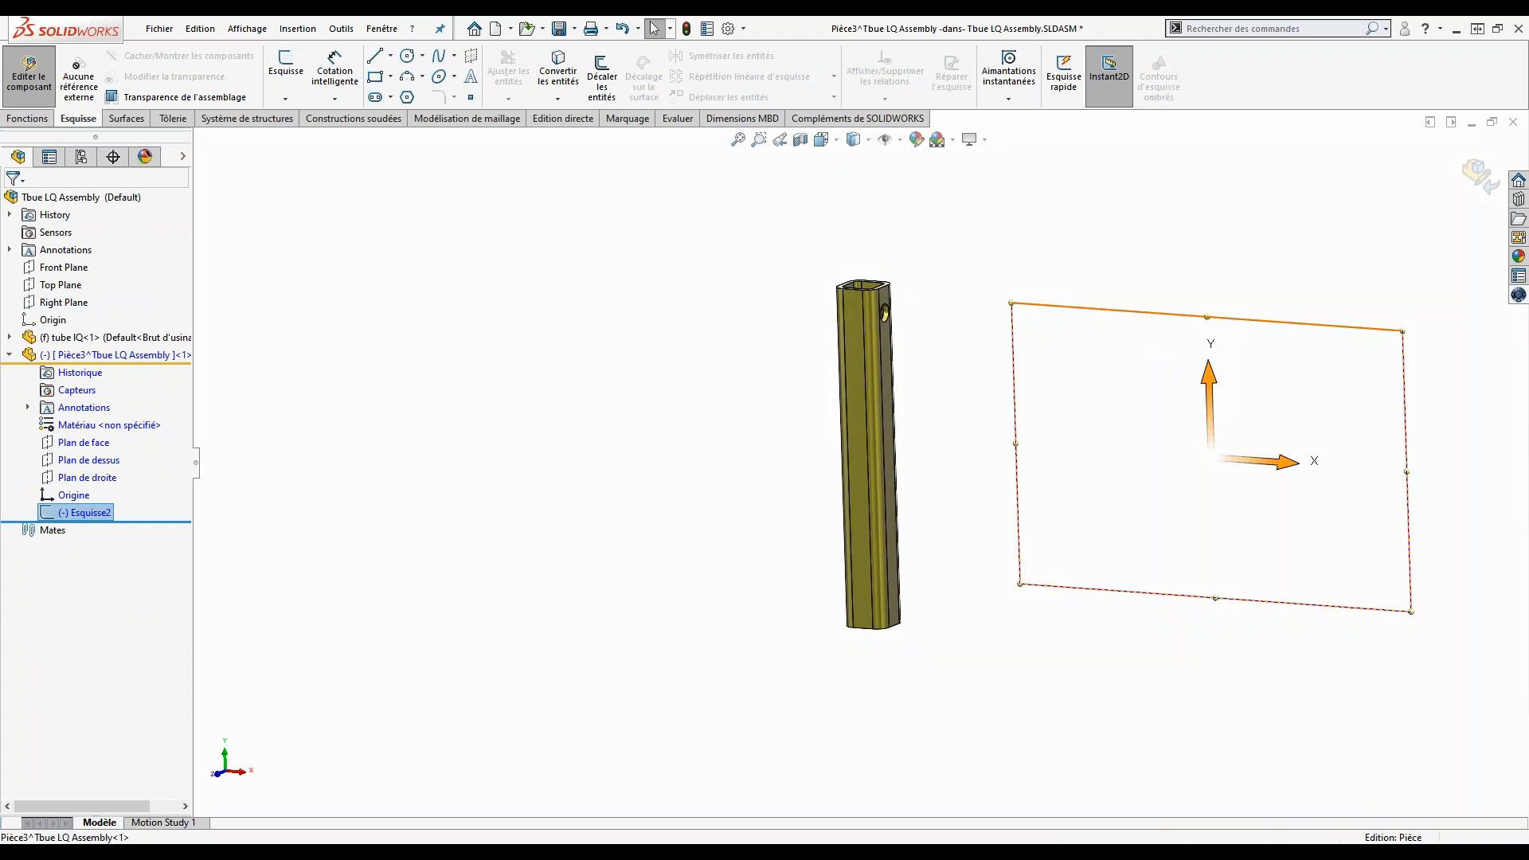
pyautogui.click(1147, 317)
pyautogui.moveTo(1144, 320); pyautogui.dragTo(1136, 343)
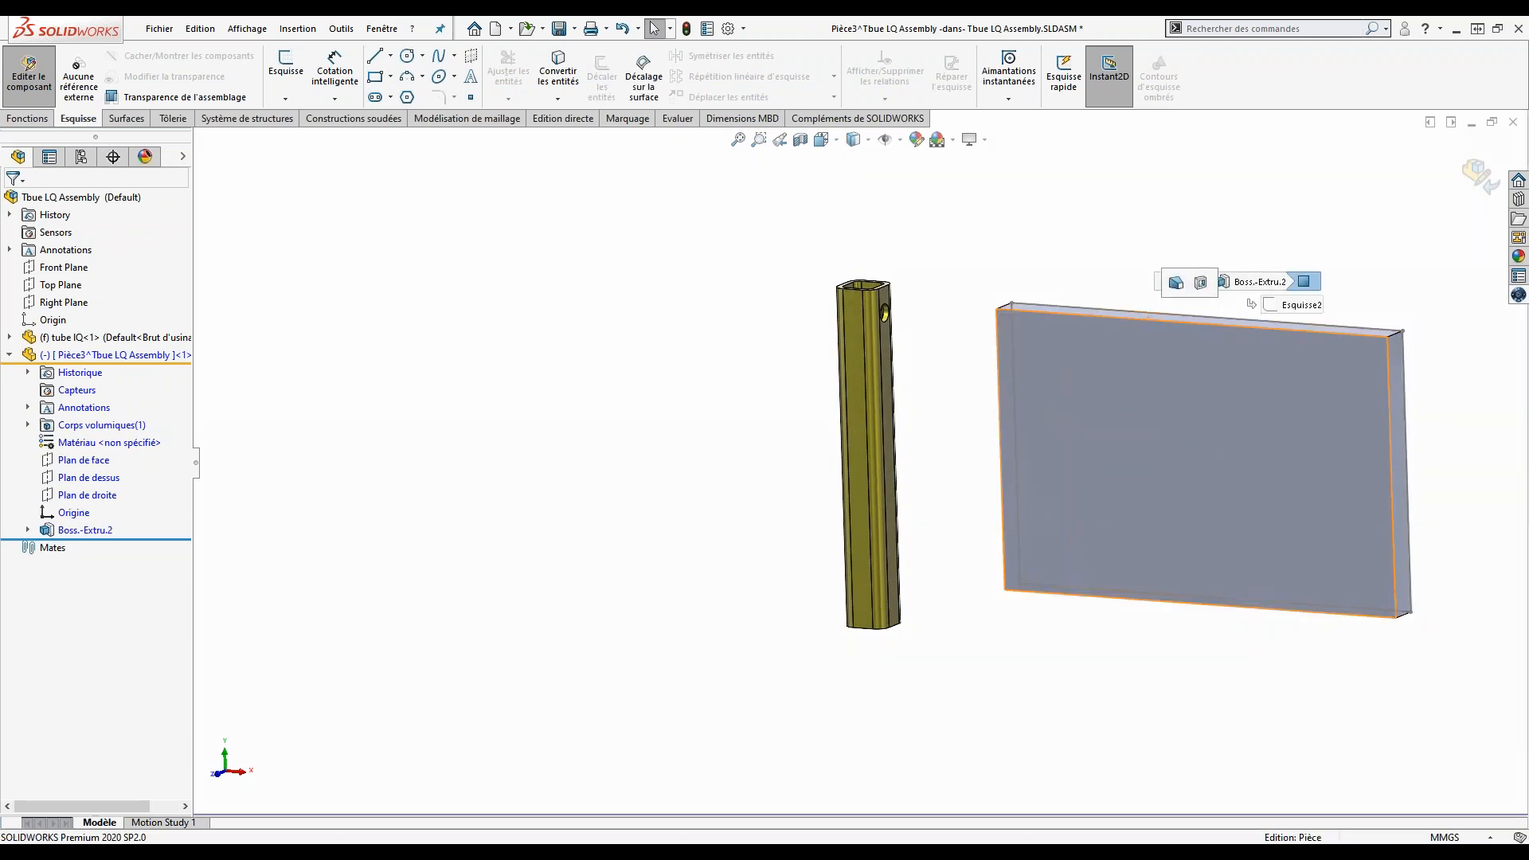
pyautogui.click(1033, 228)
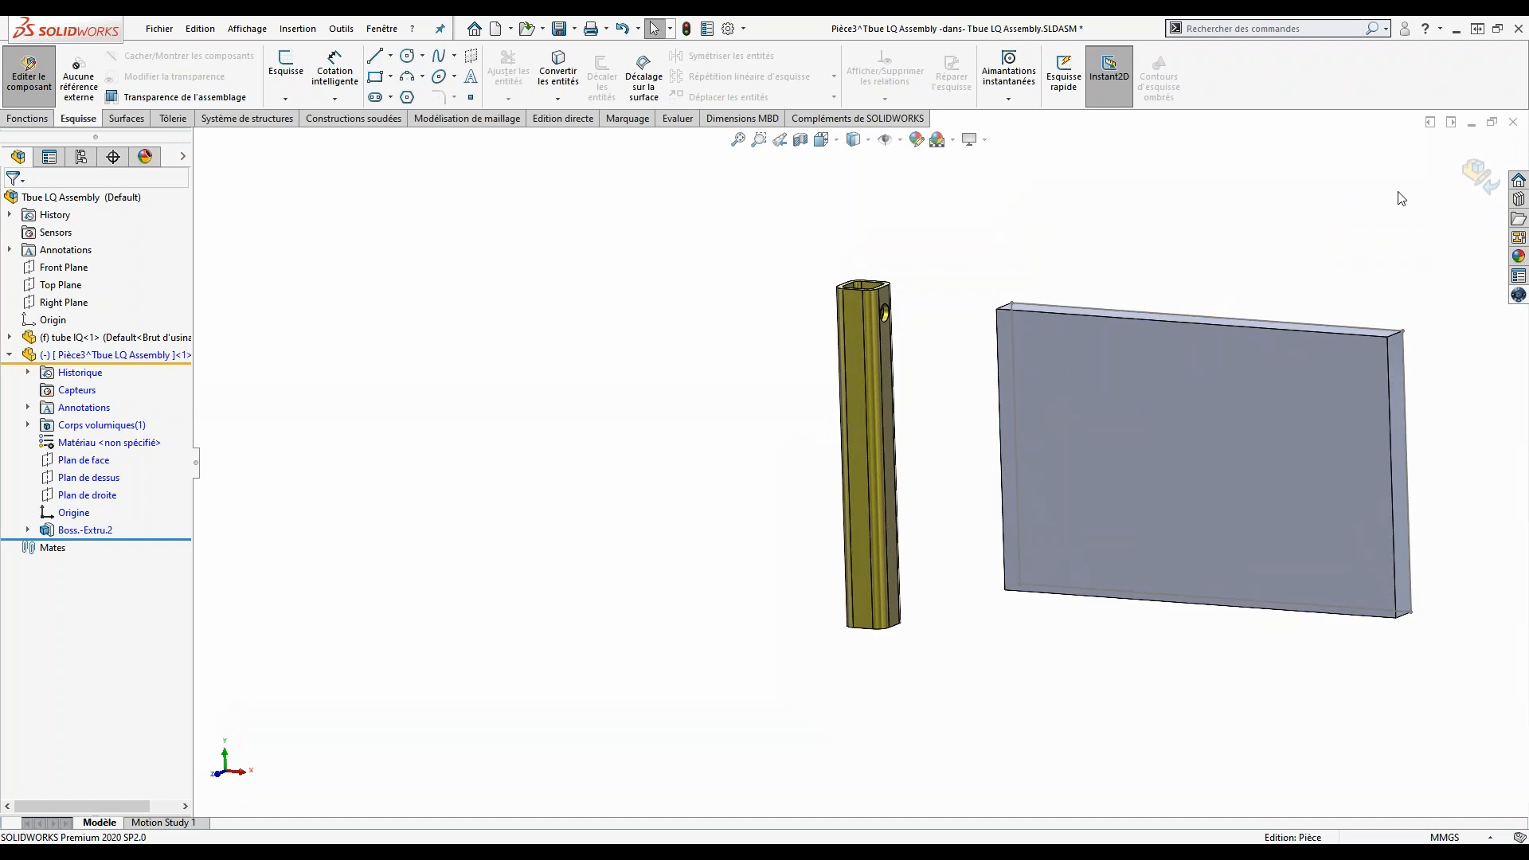
pyautogui.click(1480, 176)
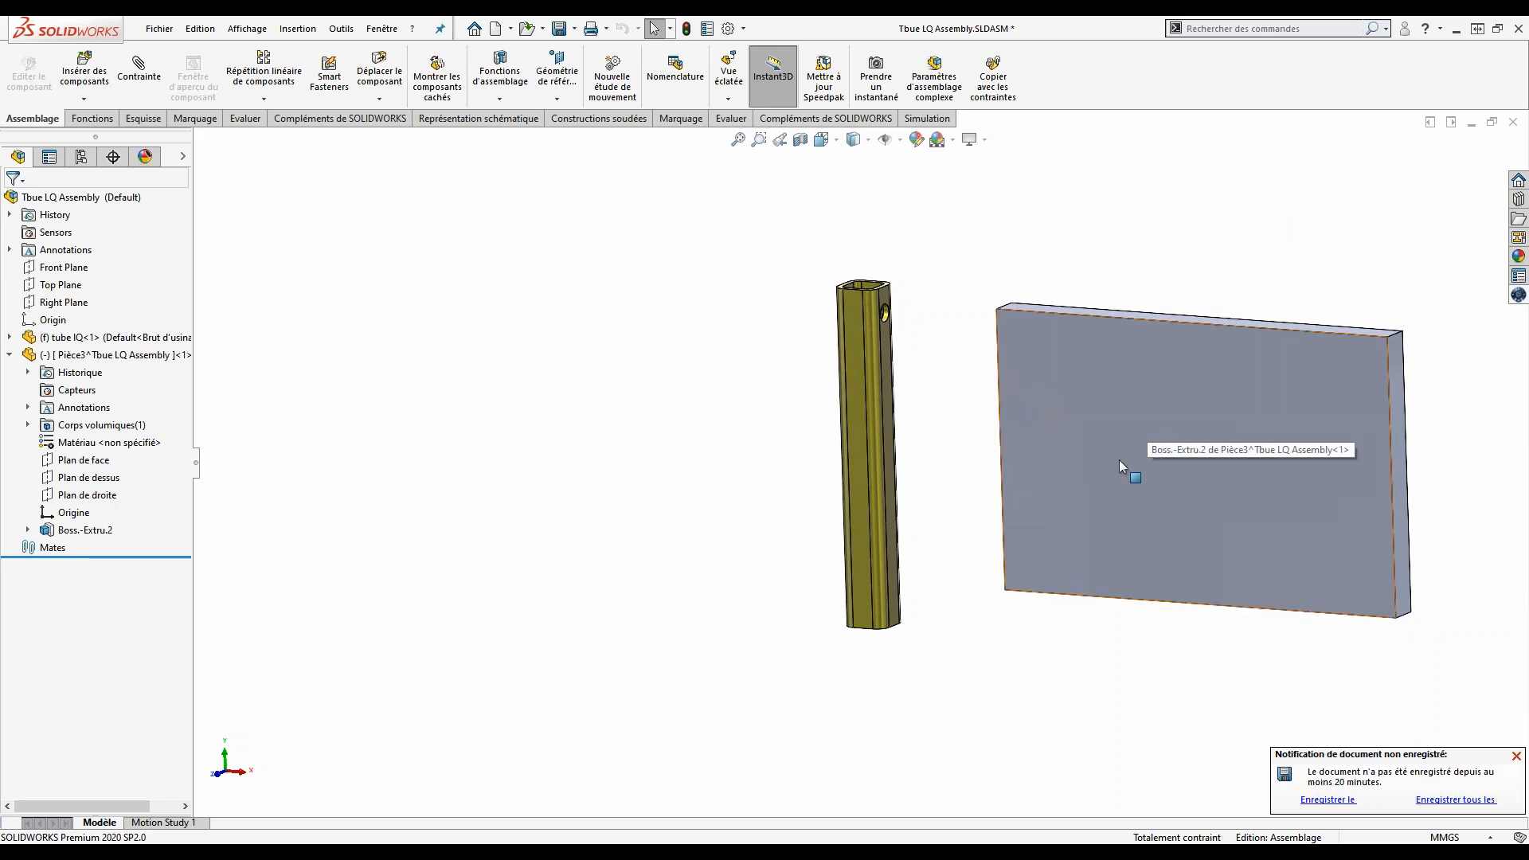
# Step: Apply a profile center mate (Centre du profil) between the plate's large face and the square tube's lower end face
pyautogui.click(1088, 528)
pyautogui.moveTo(940, 744); pyautogui.dragTo(956, 543, button='middle')
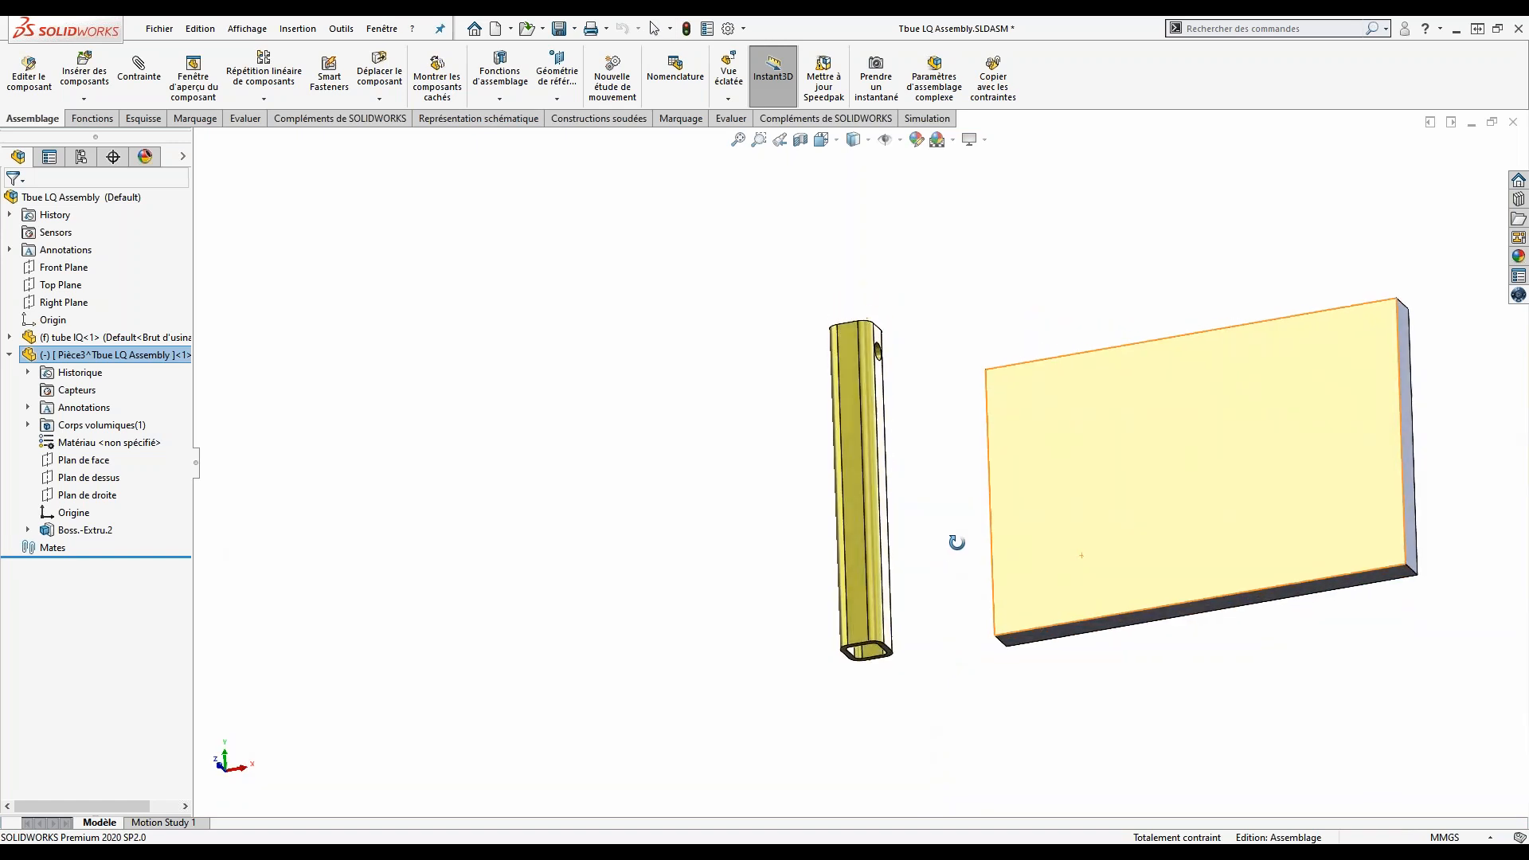
pyautogui.scroll(-5, 894, 672)
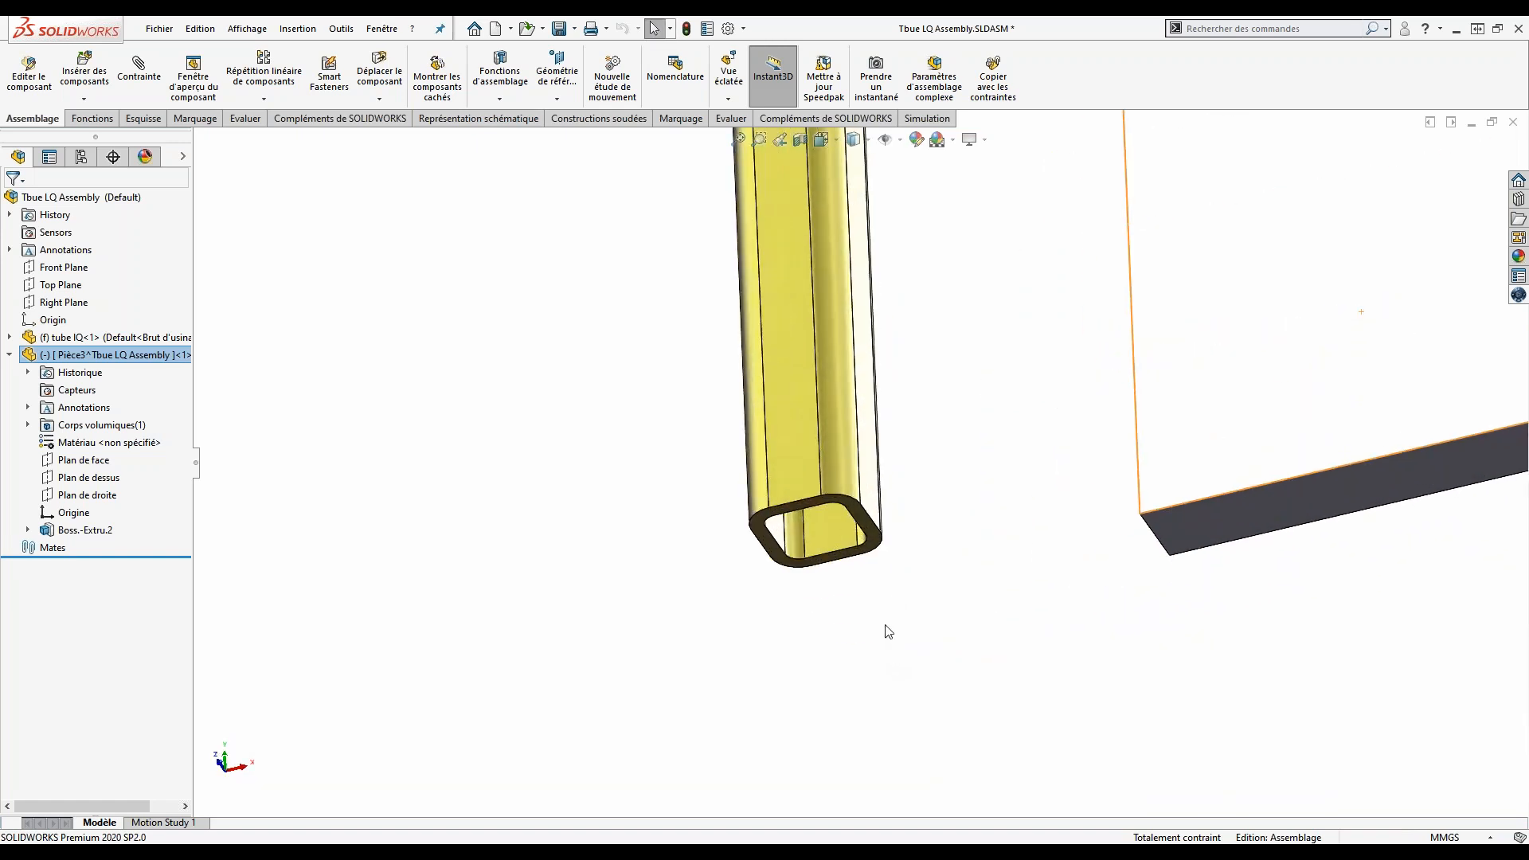
pyautogui.click(919, 567)
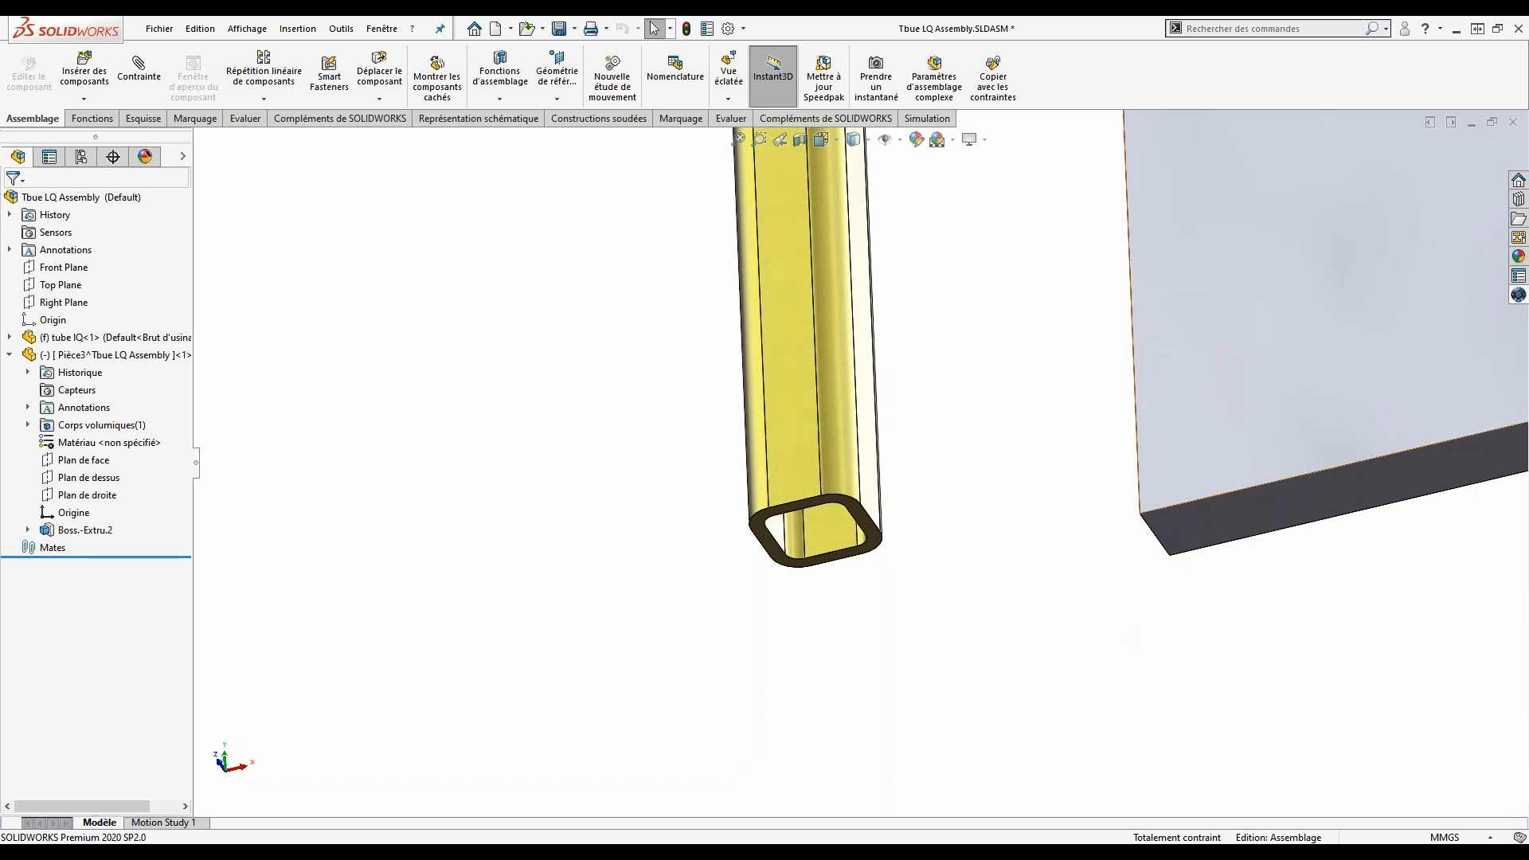
pyautogui.click(1236, 398)
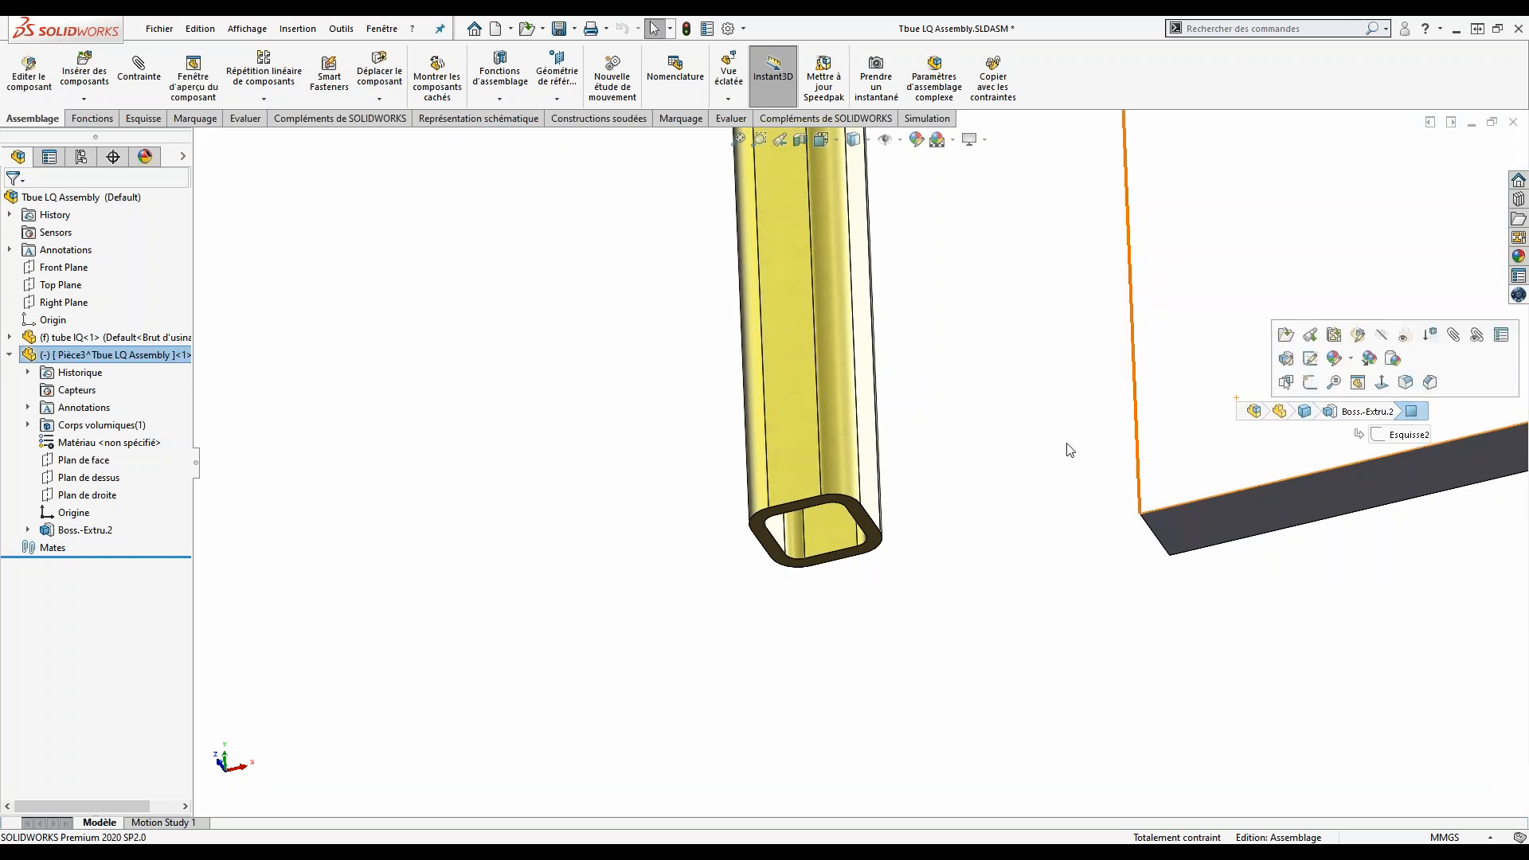
pyautogui.keyDown('ctrl'); pyautogui.click(880, 534); pyautogui.keyUp('ctrl')
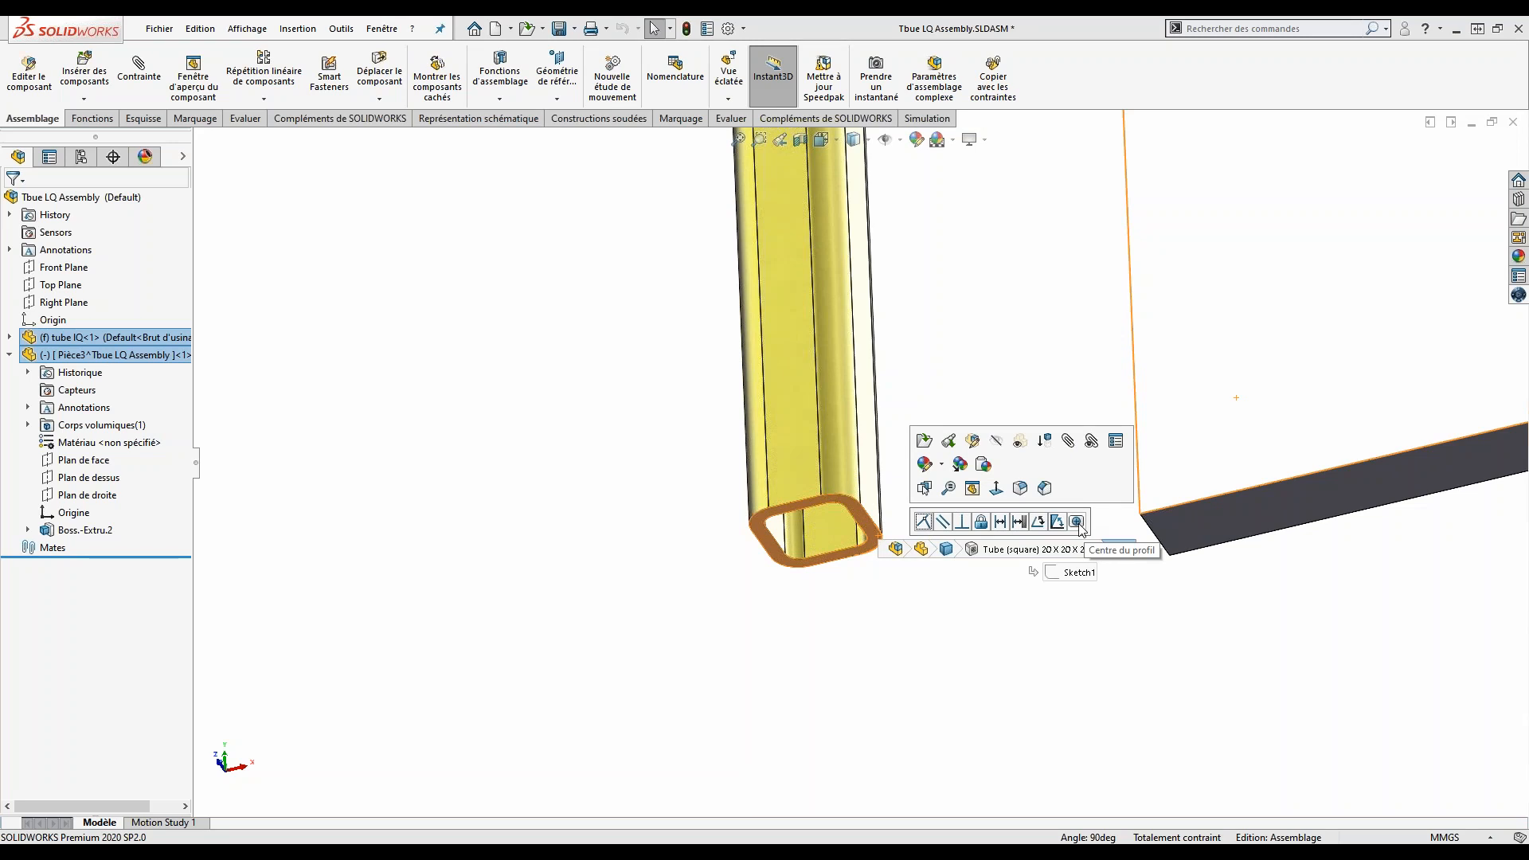
pyautogui.click(1077, 522)
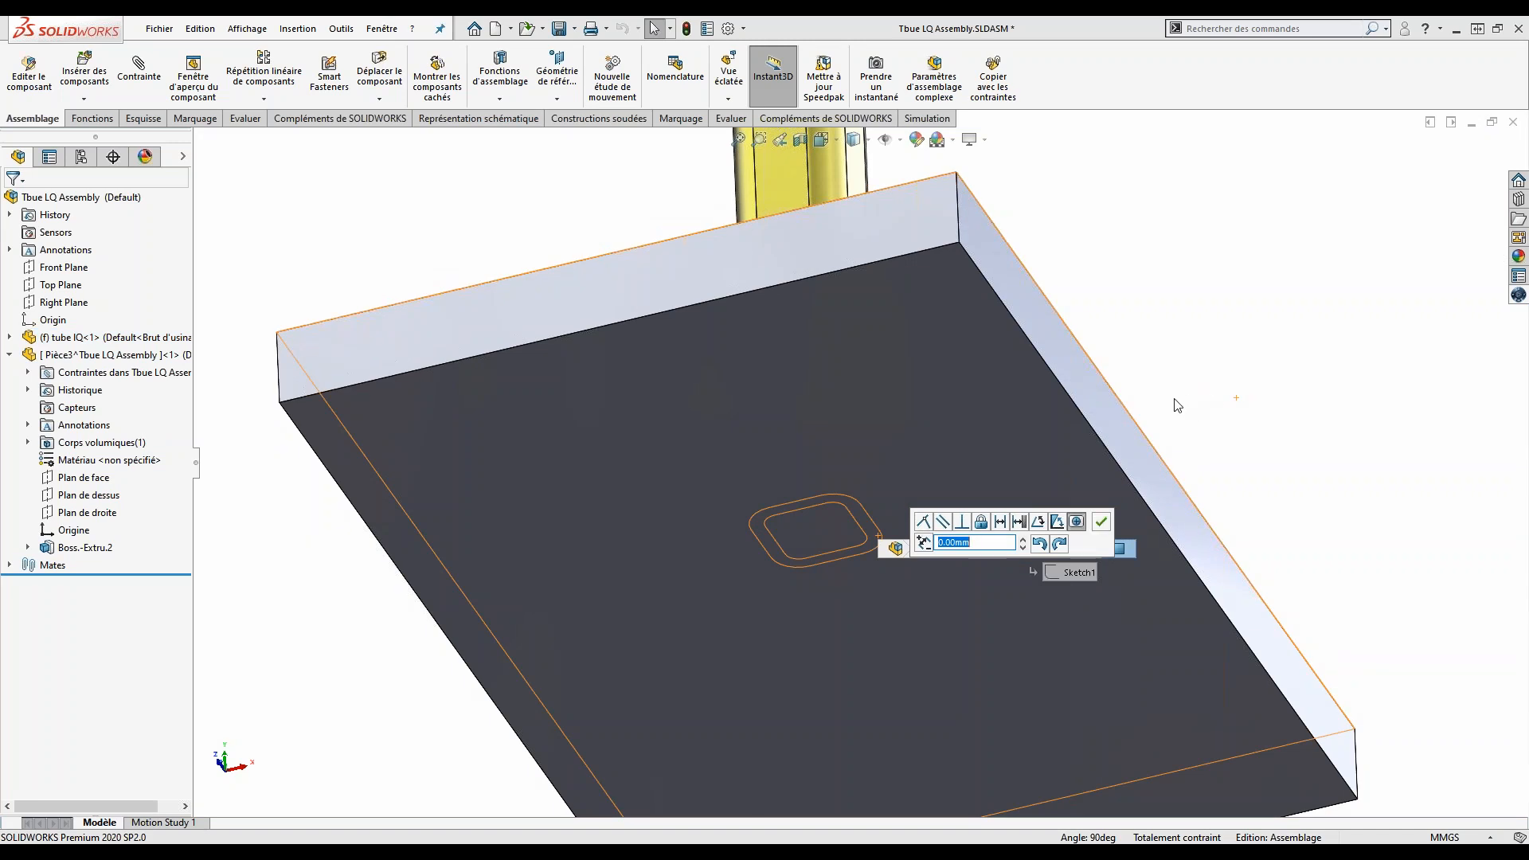
# Step: Try the plate's quarter-turn orientations in the profile center mate, keep its long side crosswise, and accept the mate
pyautogui.click(1079, 524)
pyautogui.click(1053, 550)
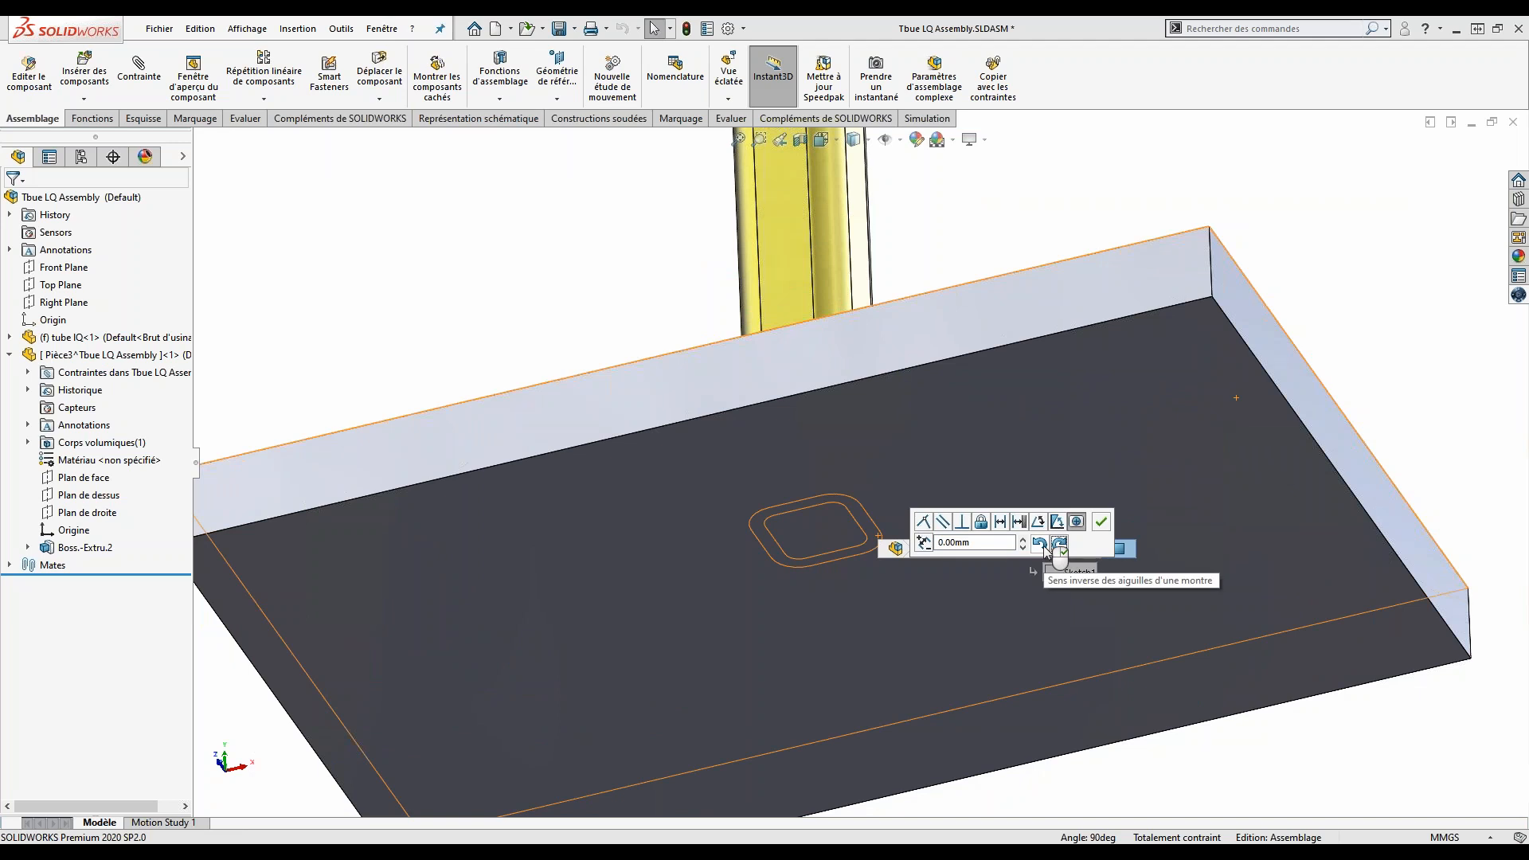
pyautogui.click(1048, 542)
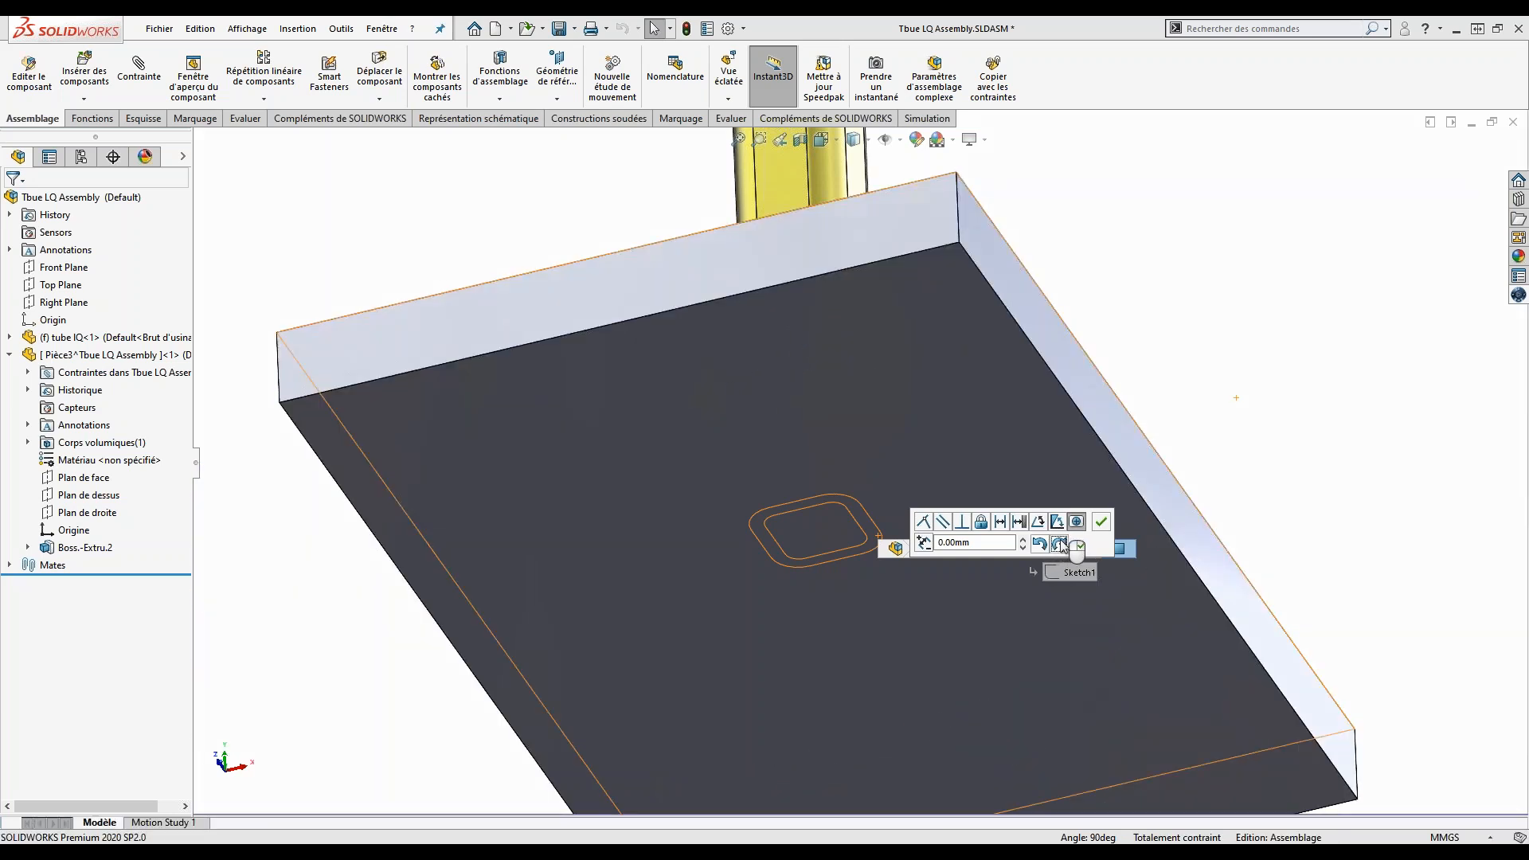
pyautogui.click(1060, 543)
pyautogui.click(1060, 543)
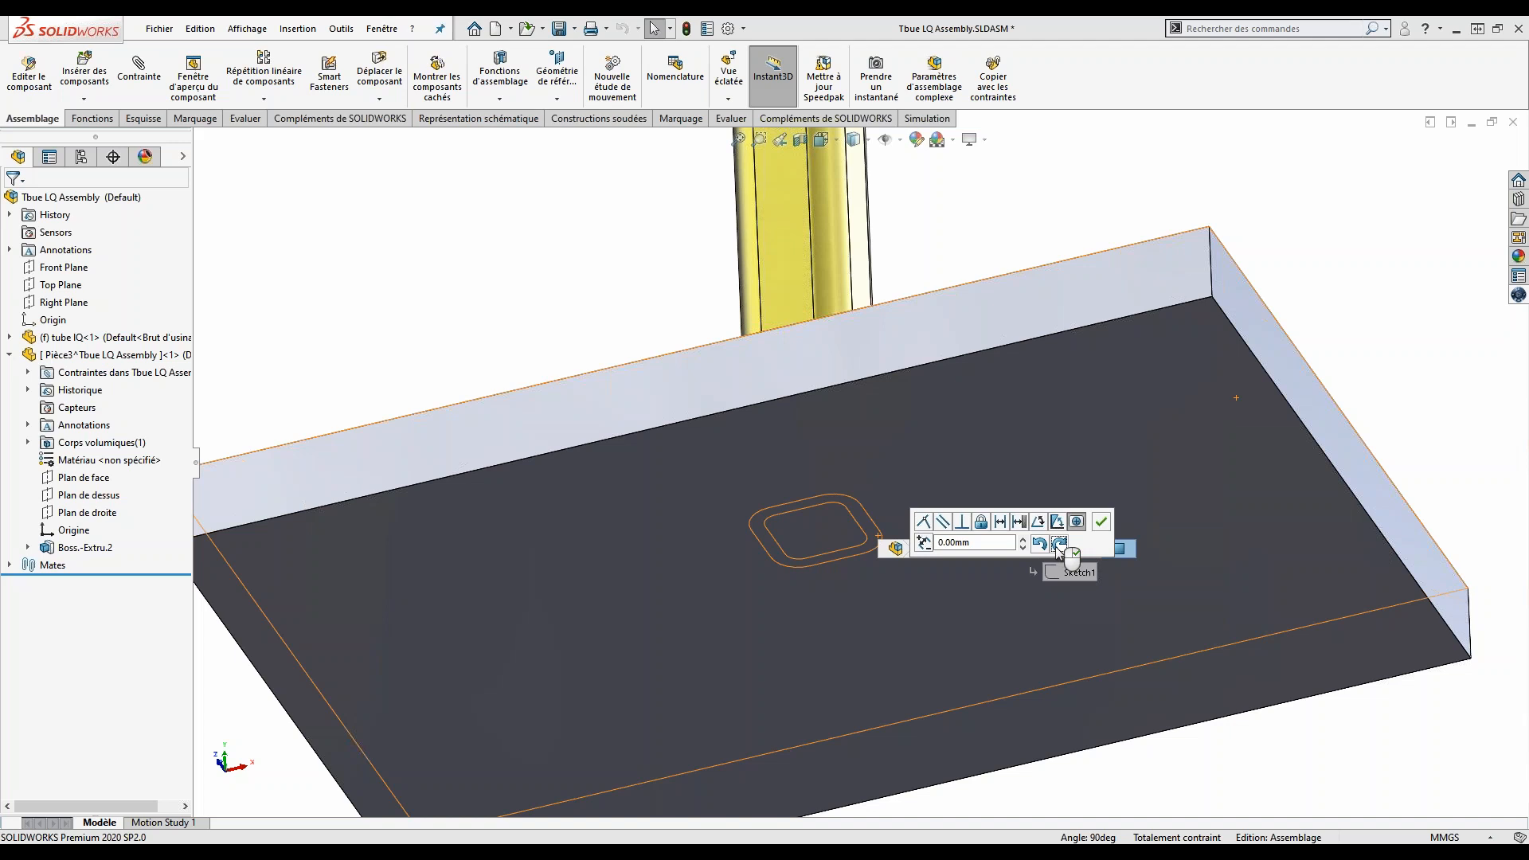
pyautogui.click(1101, 522)
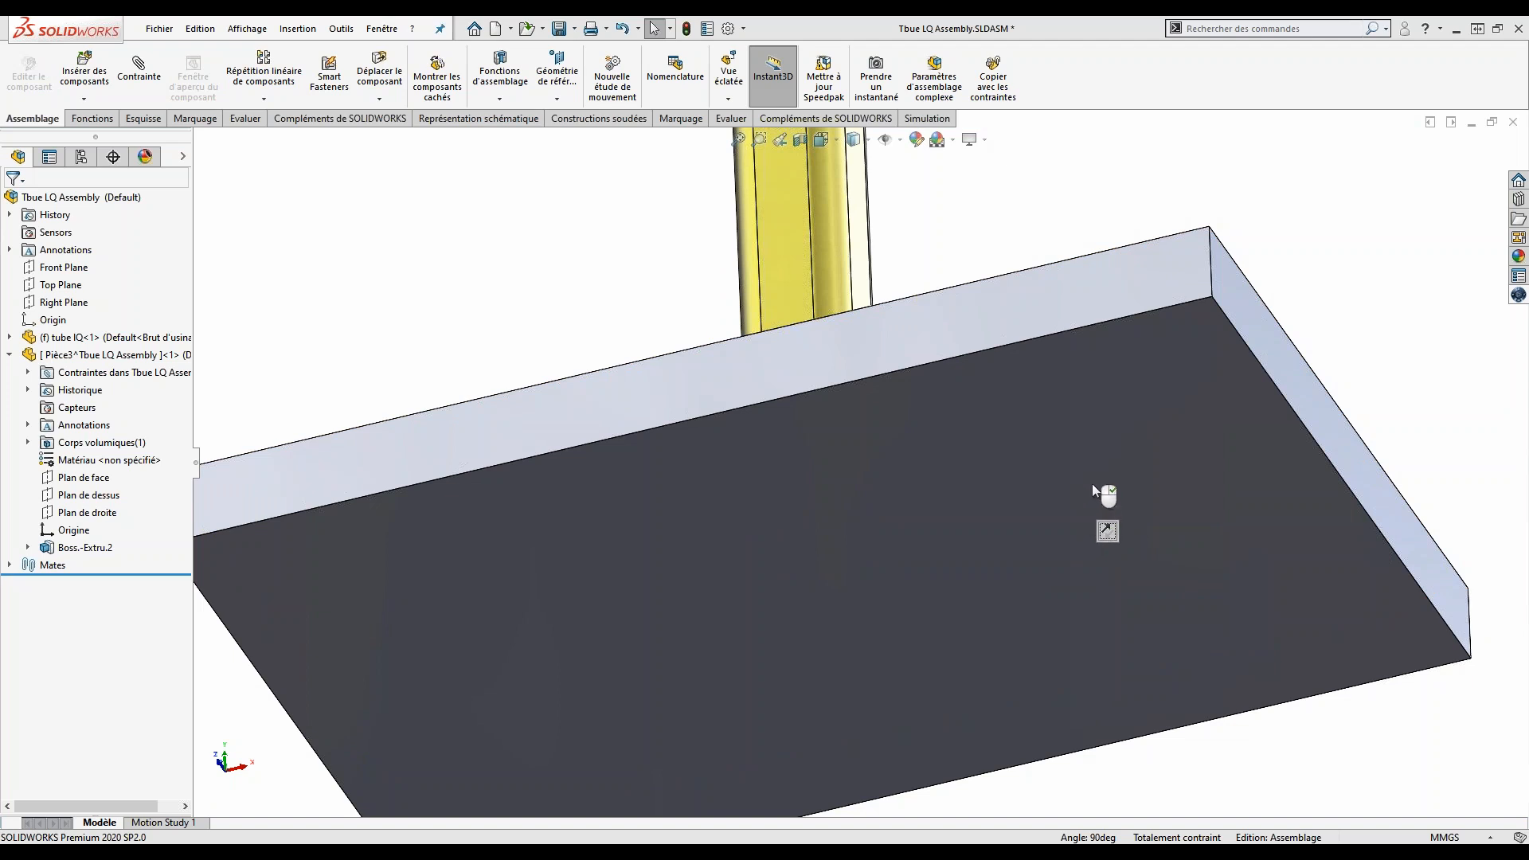
pyautogui.click(1108, 534)
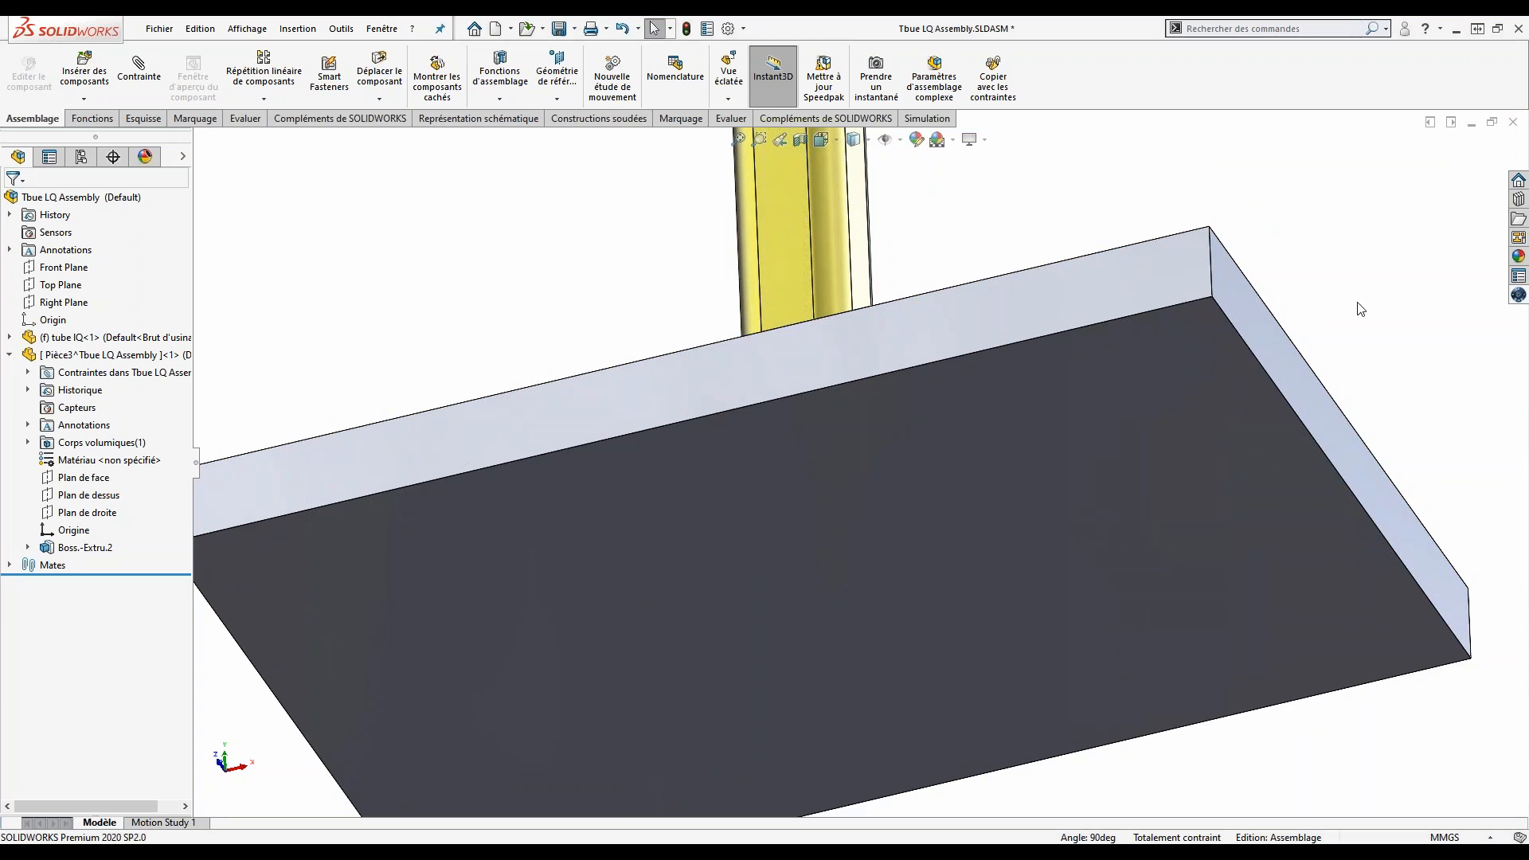
# Step: Examine how the square tube sits centred on the plate from above
pyautogui.moveTo(986, 273); pyautogui.dragTo(876, 500, button='middle')
pyautogui.scroll(7, 968, 343)
pyautogui.scroll(-4, 884, 415)
pyautogui.scroll(-1, 882, 421)
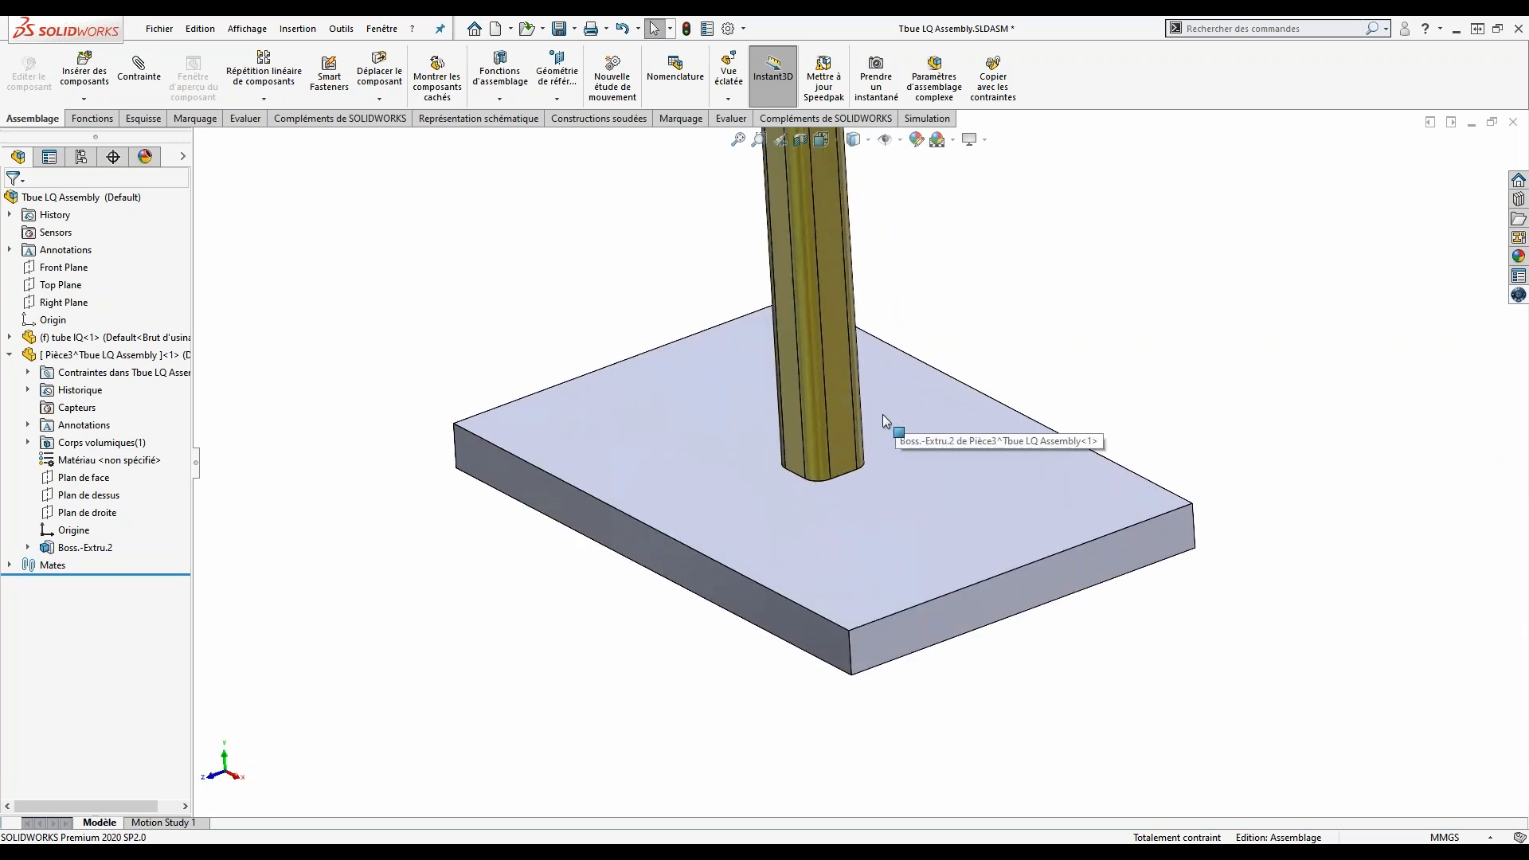
pyautogui.scroll(2, 861, 425)
pyautogui.keyDown('ctrl'); pyautogui.moveTo(851, 416); pyautogui.dragTo(601, 489, button='middle'); pyautogui.keyUp('ctrl')
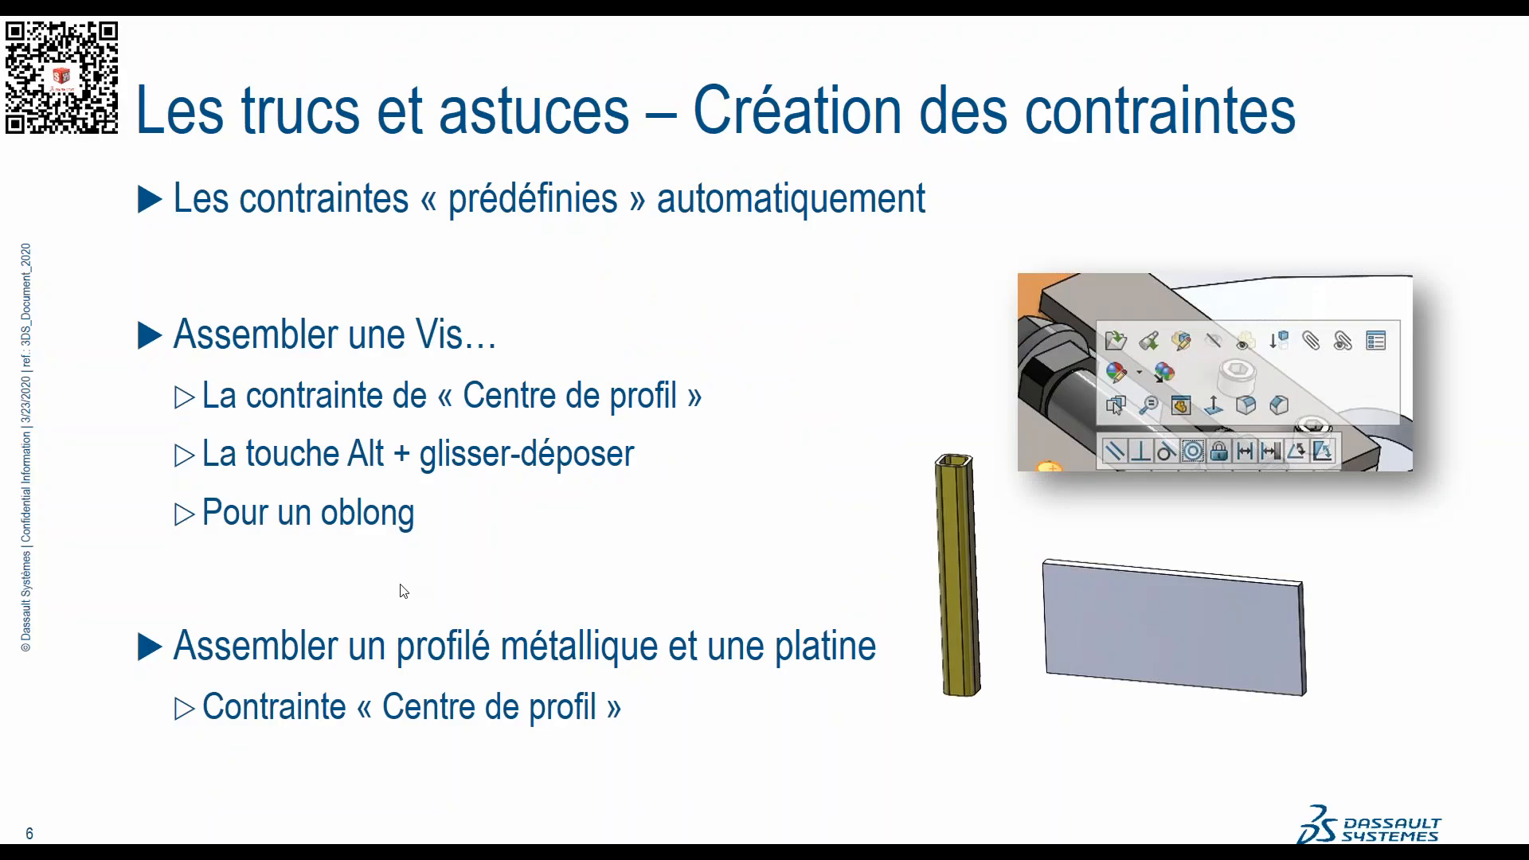
pyautogui.click(390, 589)
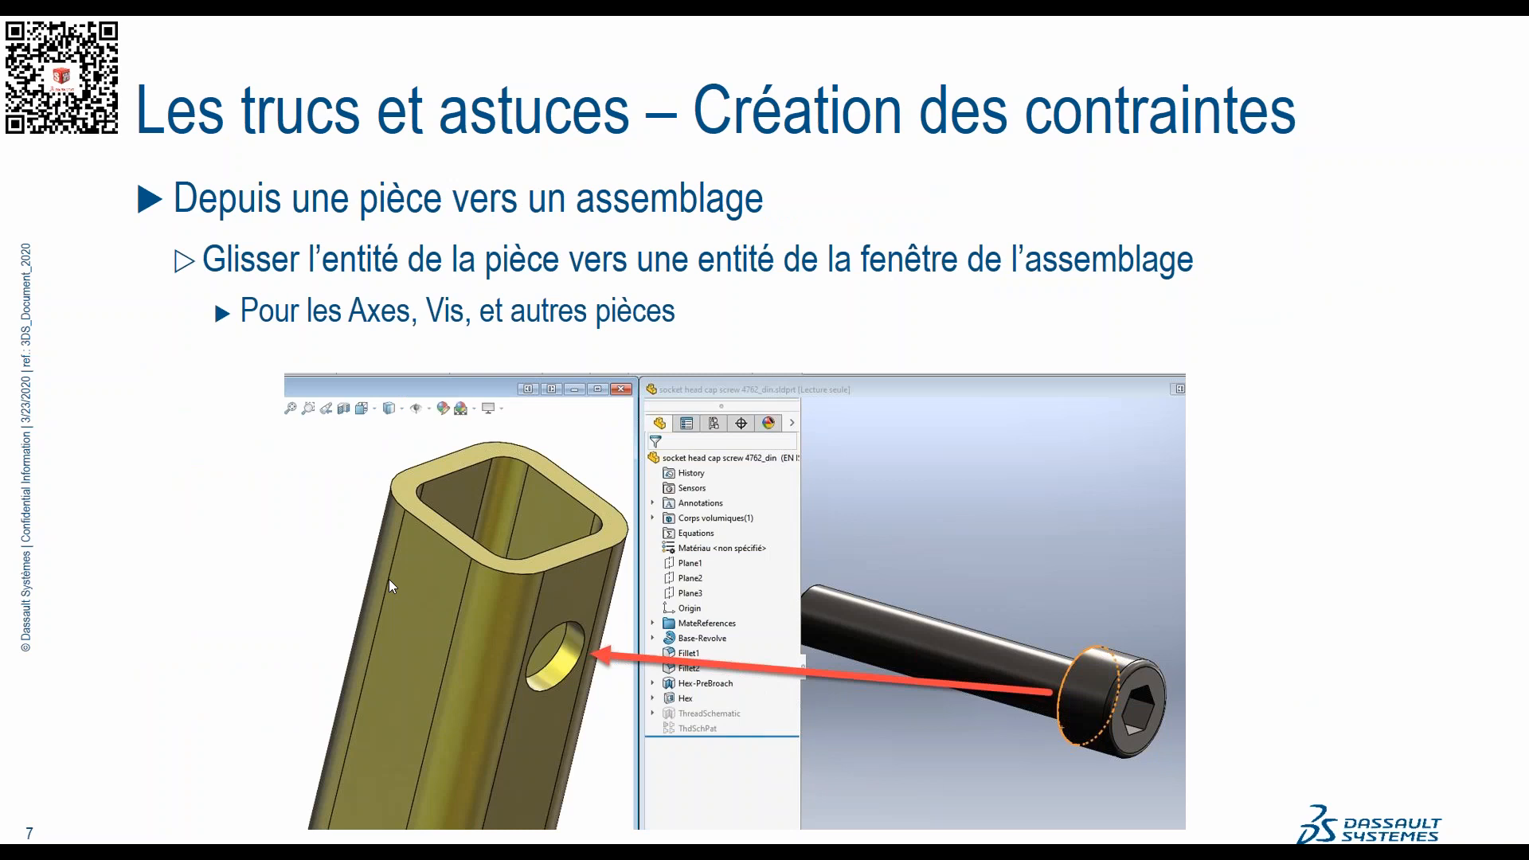
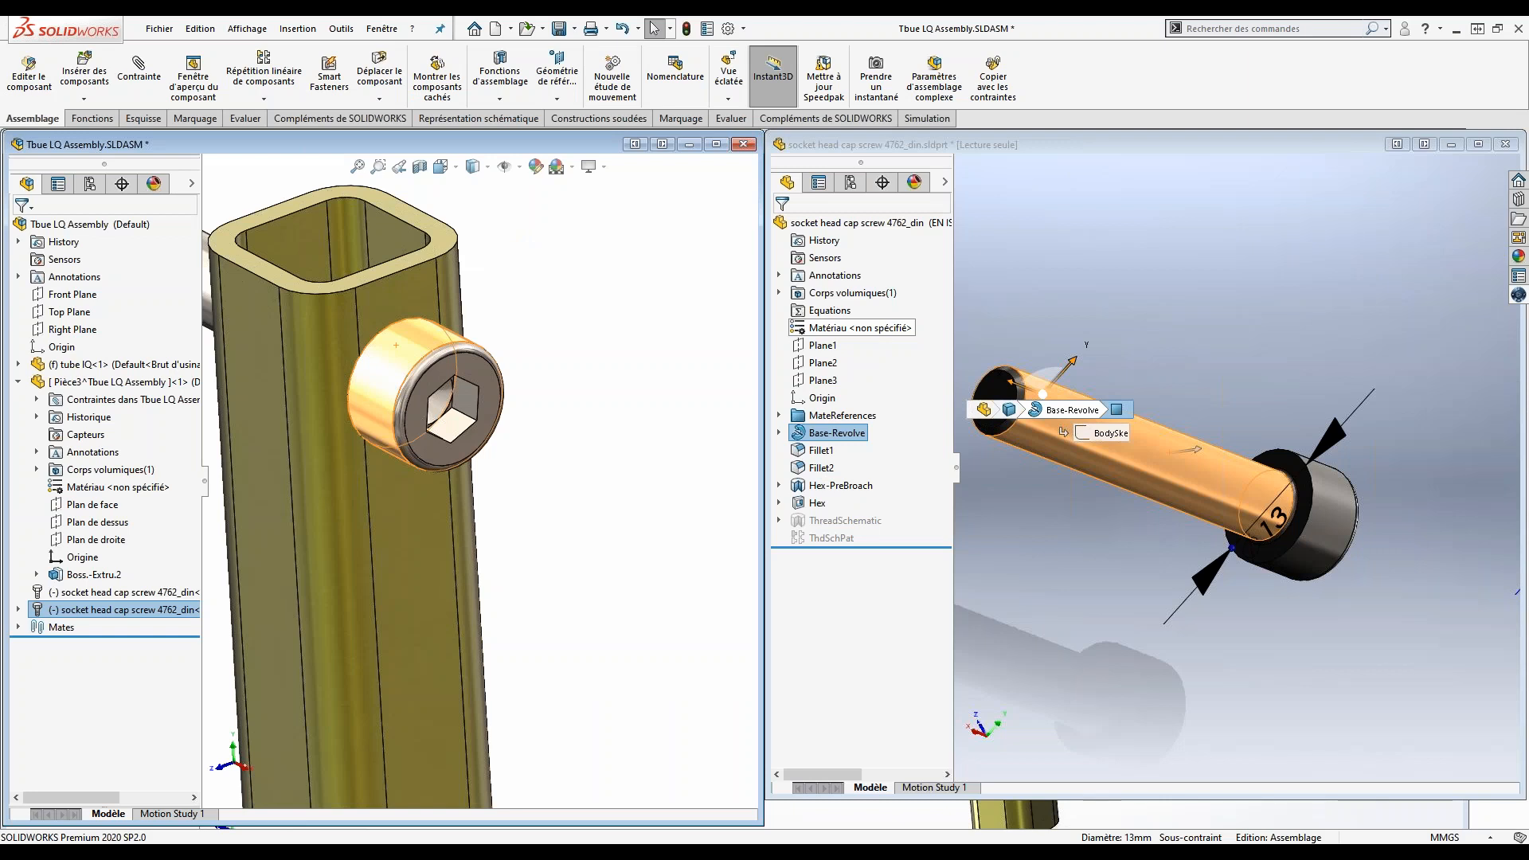
# Step: Maximize the Tbue LQ Assembly window and open the square tube part in its own window
pyautogui.click(716, 144)
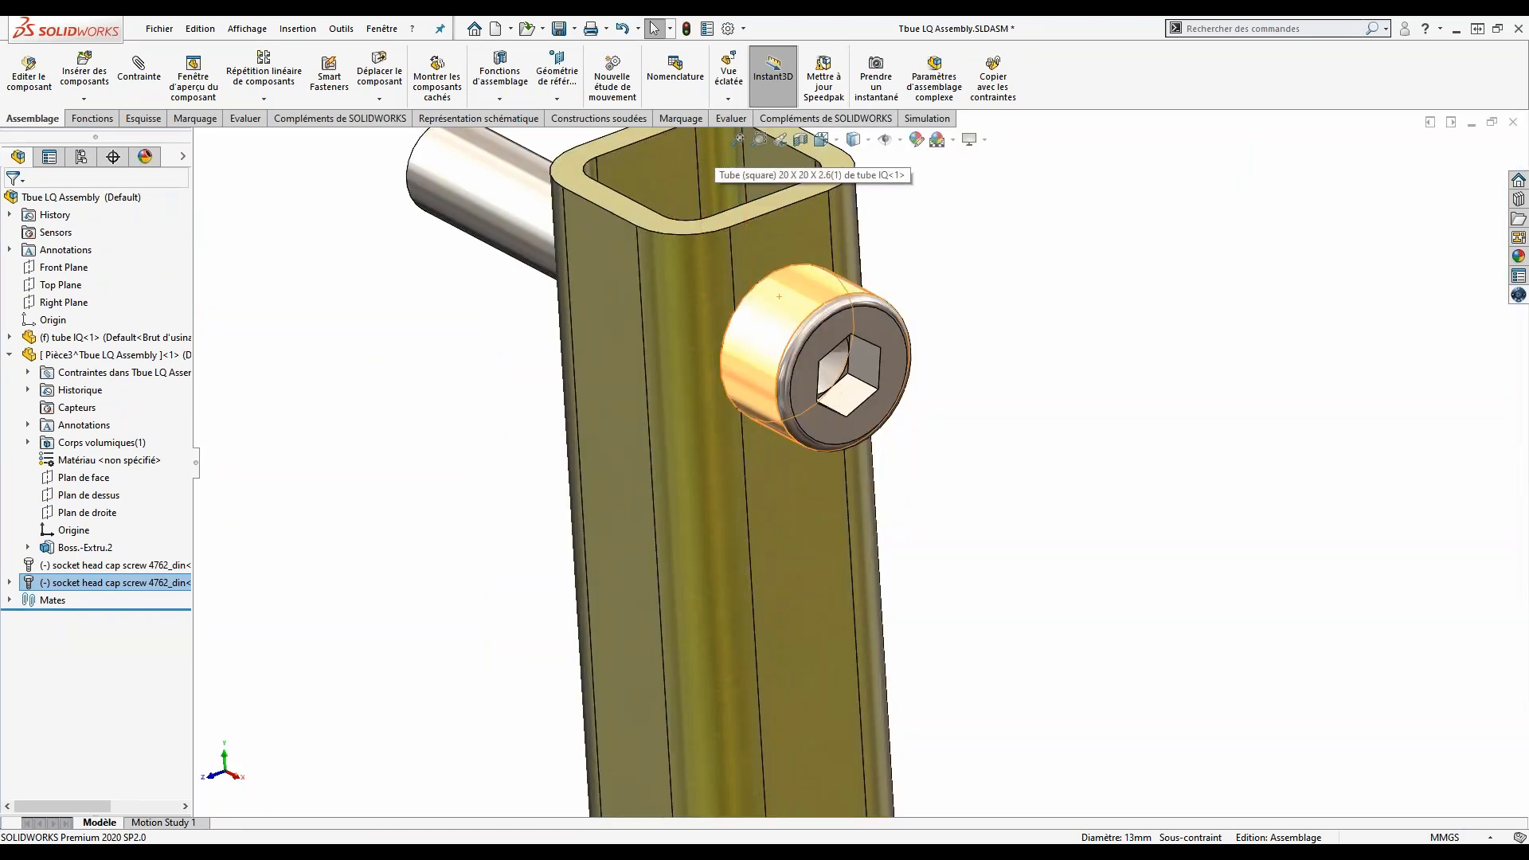
pyautogui.scroll(5, 843, 320)
pyautogui.scroll(2, 839, 644)
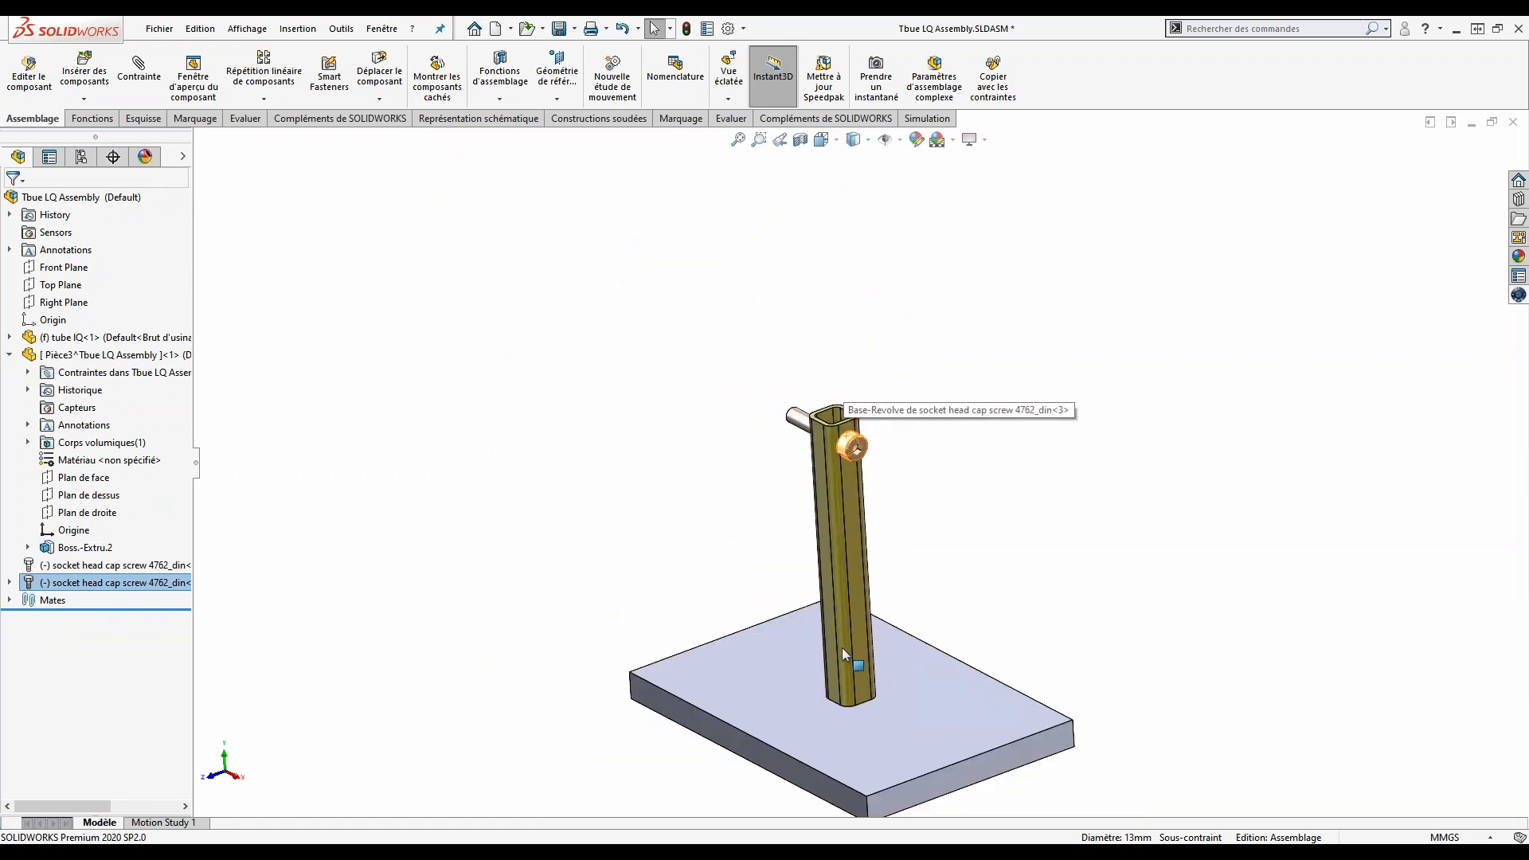
pyautogui.scroll(-4, 844, 649)
pyautogui.click(903, 611)
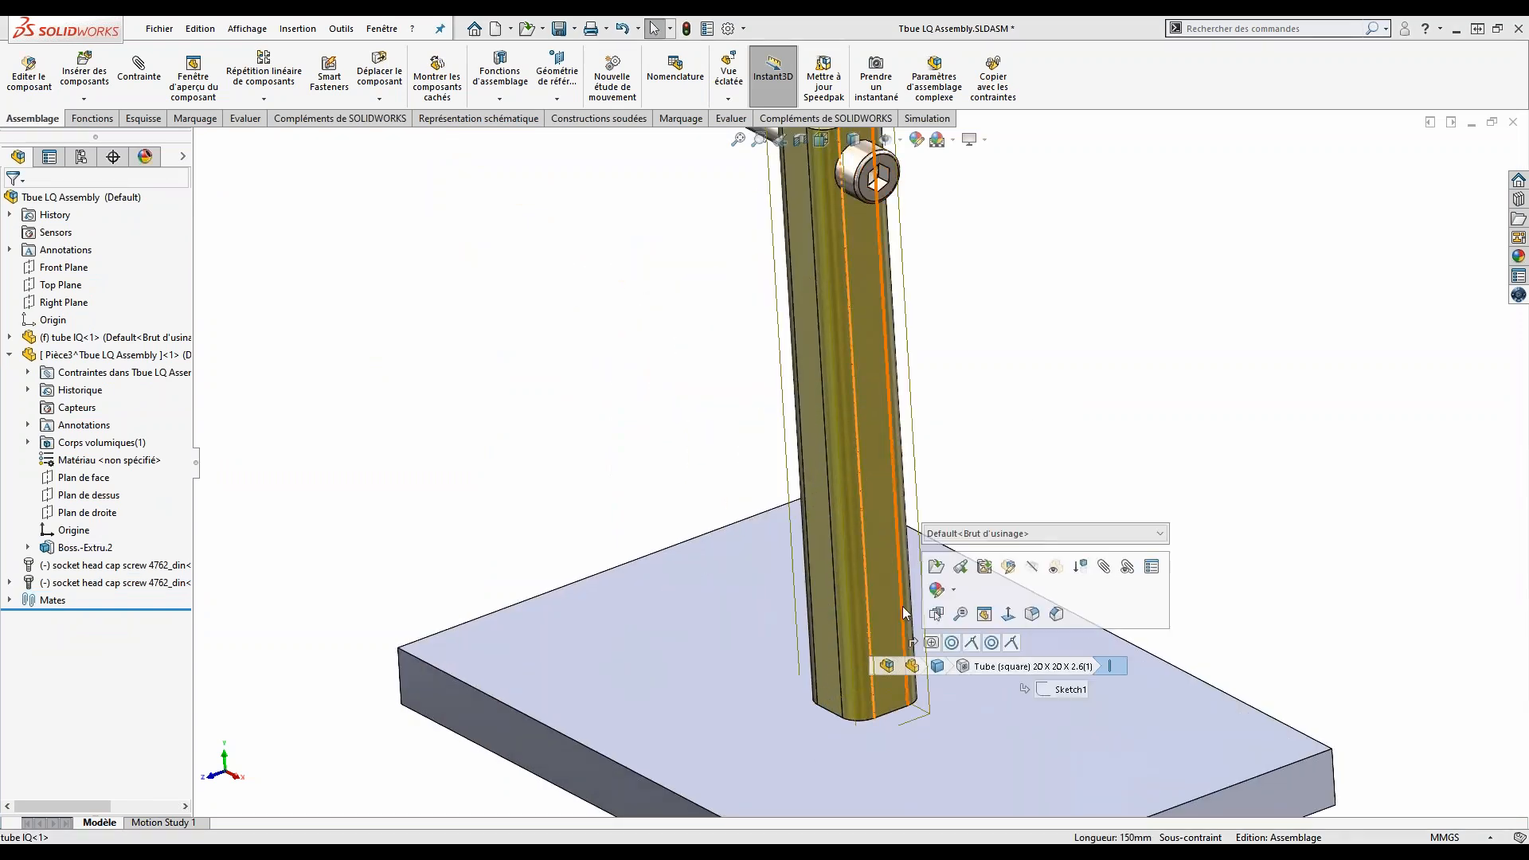
pyautogui.click(936, 567)
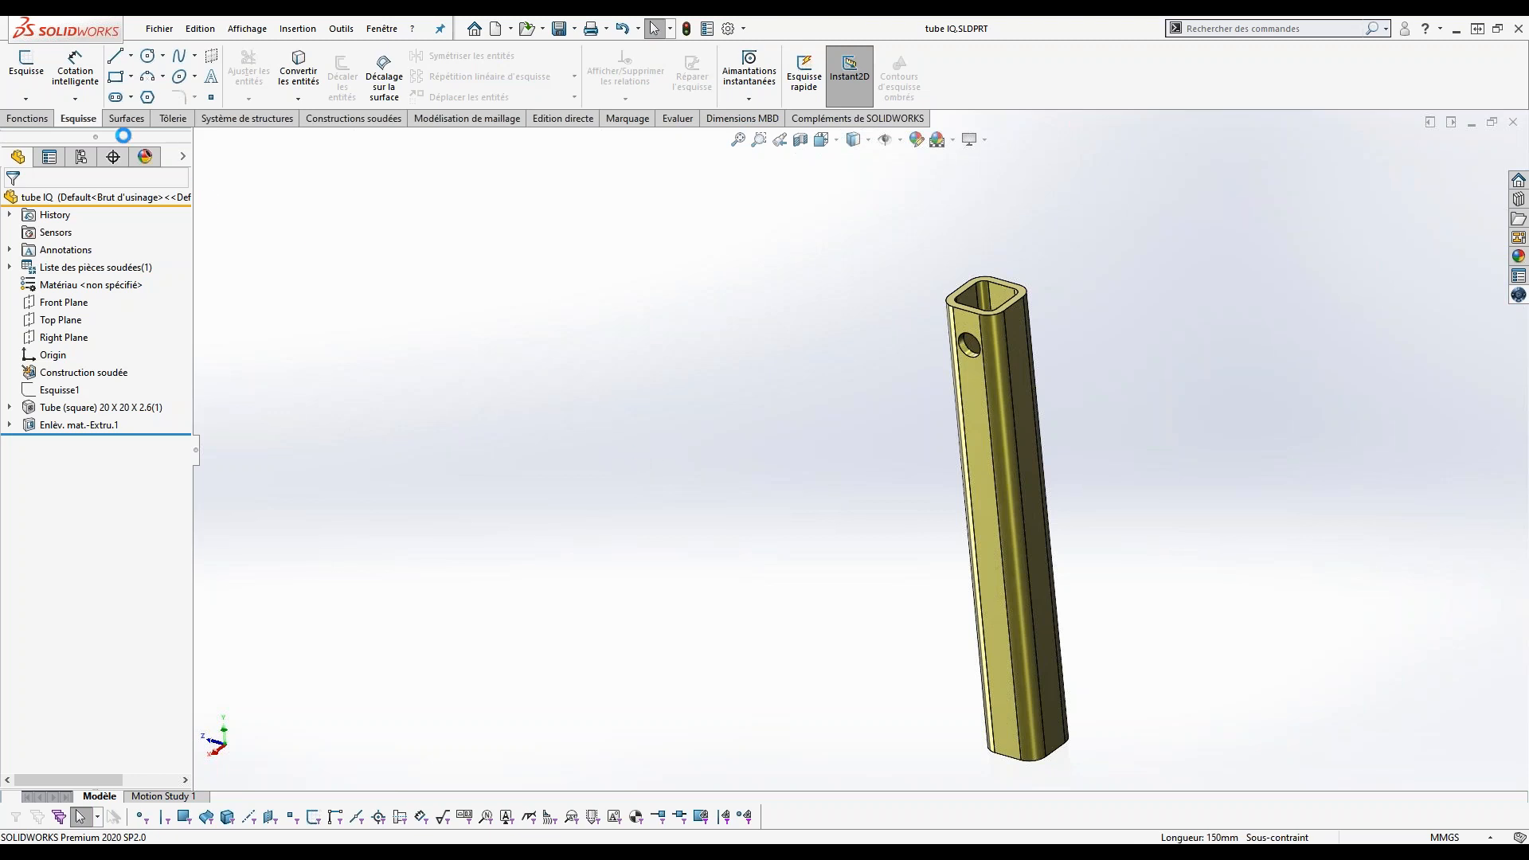
# Step: Start a new sketch on the tube's end face farthest from the drilled hole
pyautogui.click(53, 121)
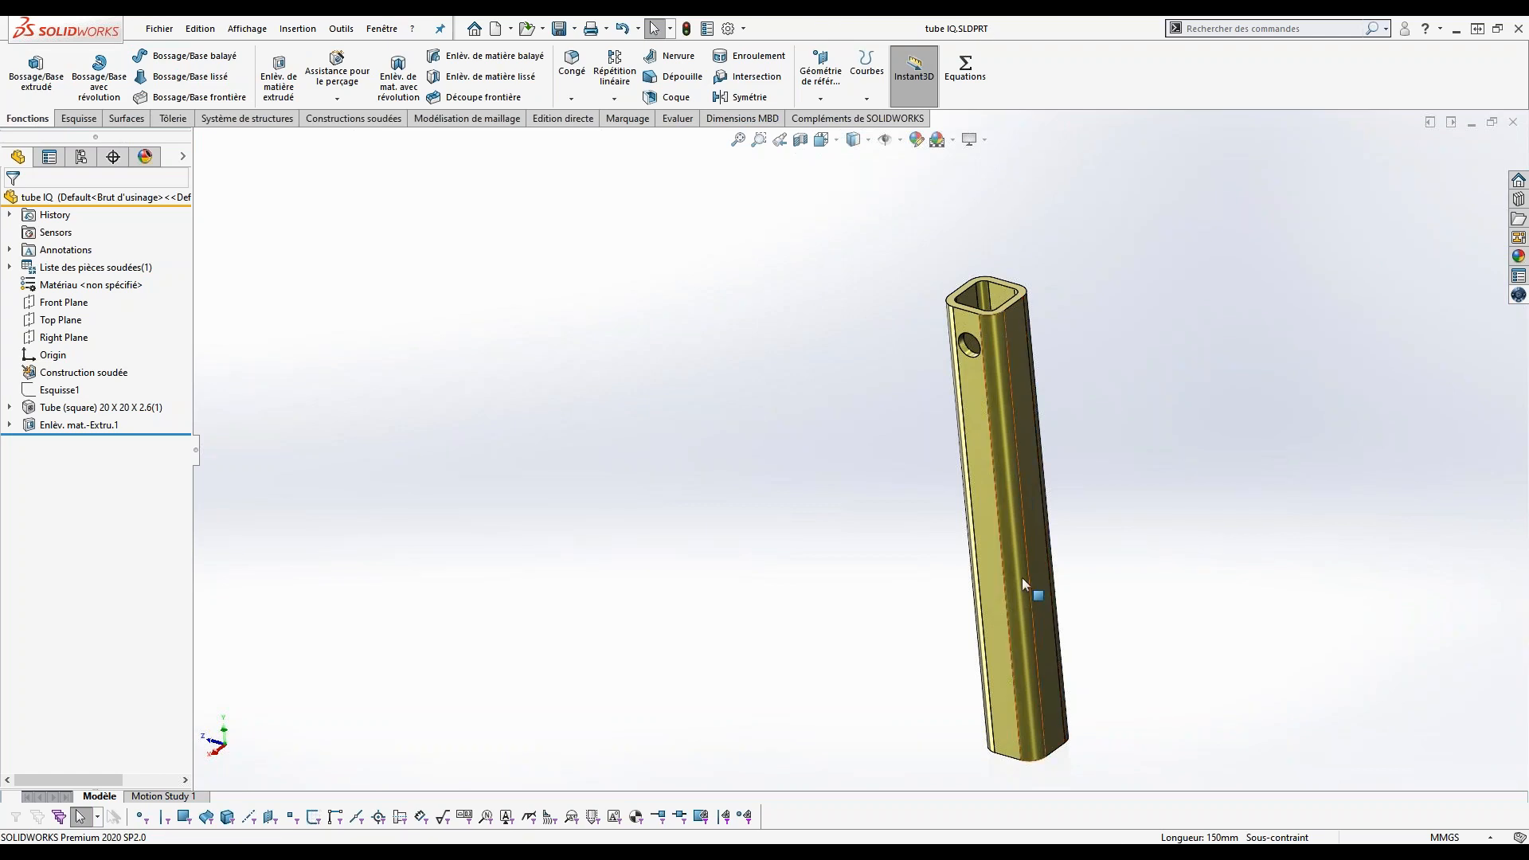
pyautogui.moveTo(955, 610); pyautogui.dragTo(860, 203, button='middle')
pyautogui.scroll(-5, 936, 631)
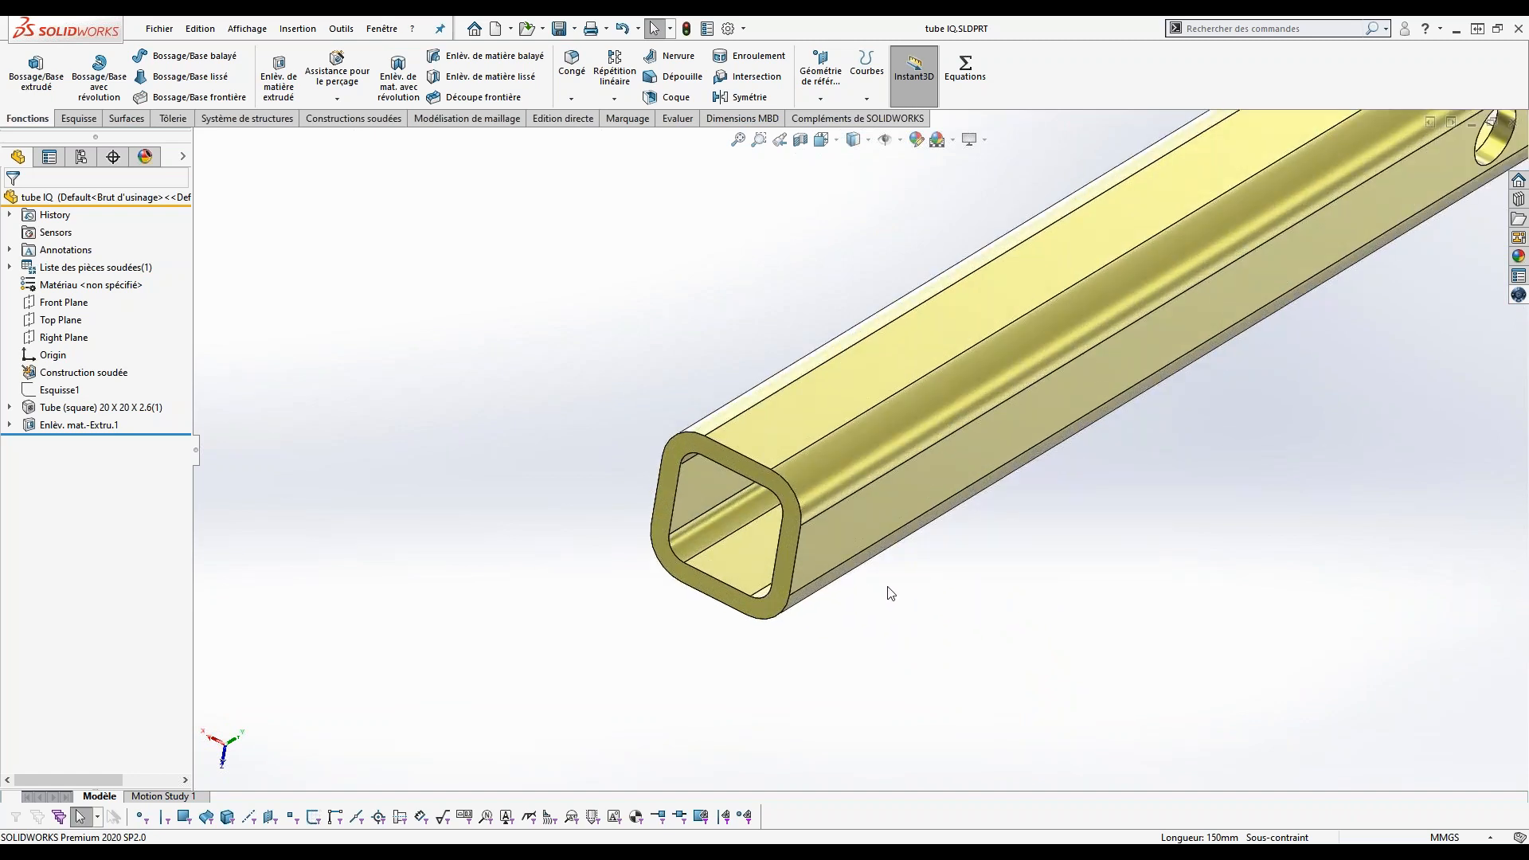
pyautogui.click(779, 485)
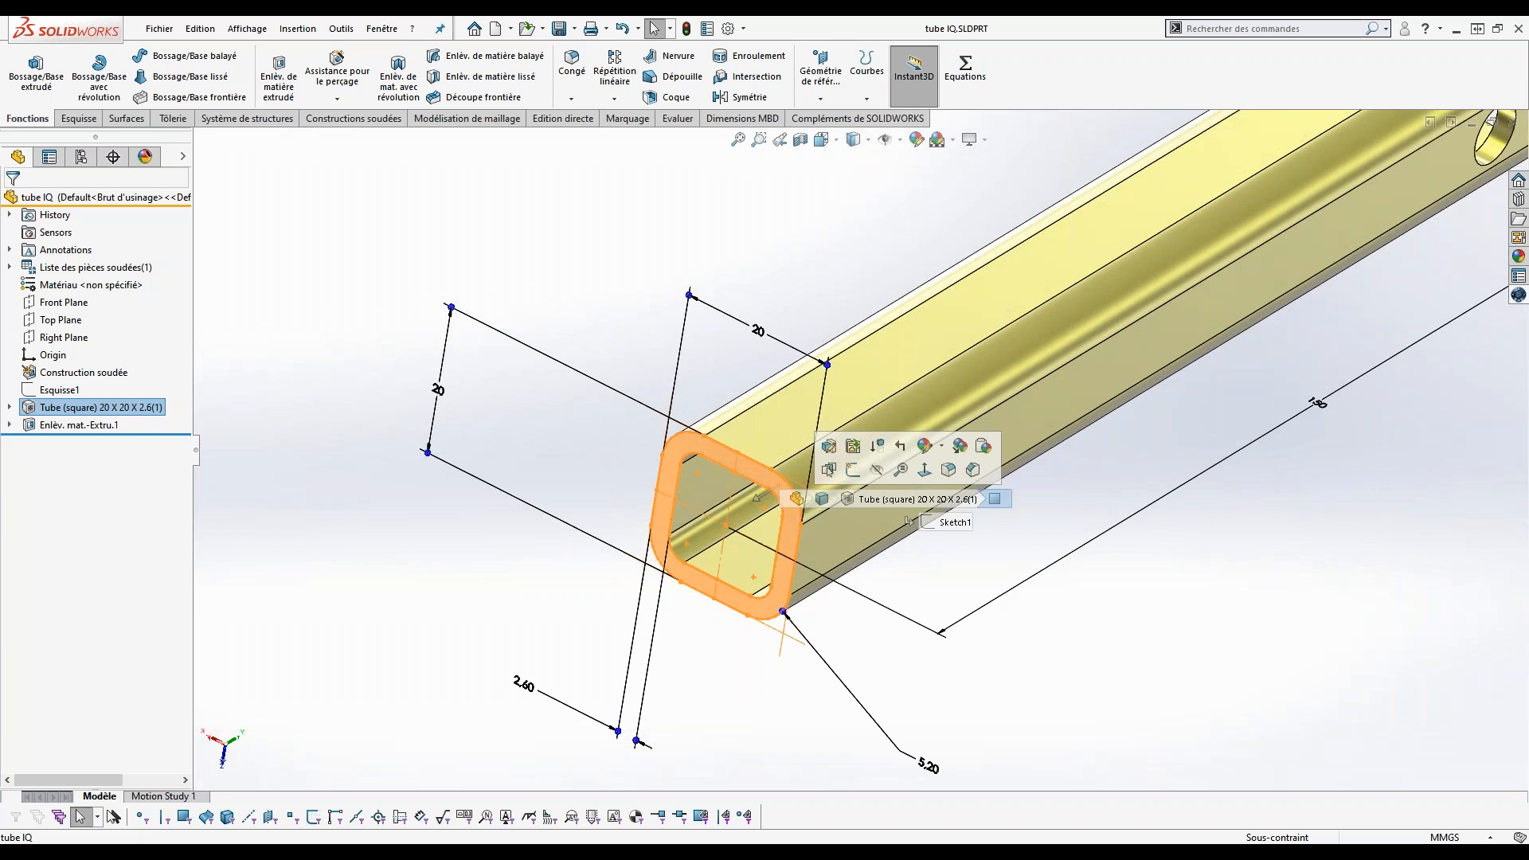
pyautogui.click(853, 471)
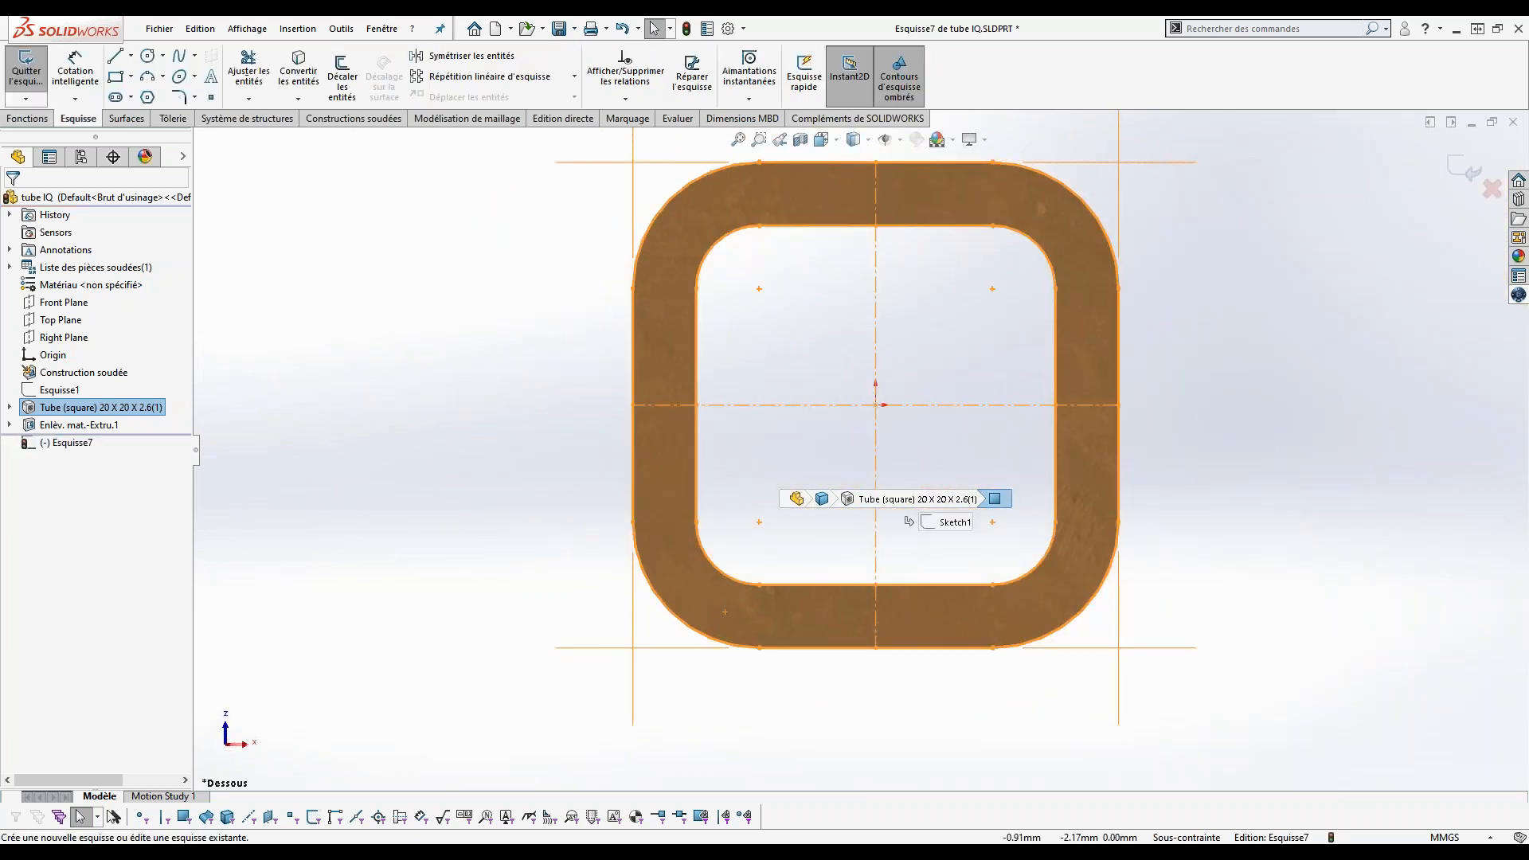
# Step: Sketch a center rectangle 100 mm wide and 50 mm high on the origin, and close the sketch
pyautogui.scroll(5, 853, 471)
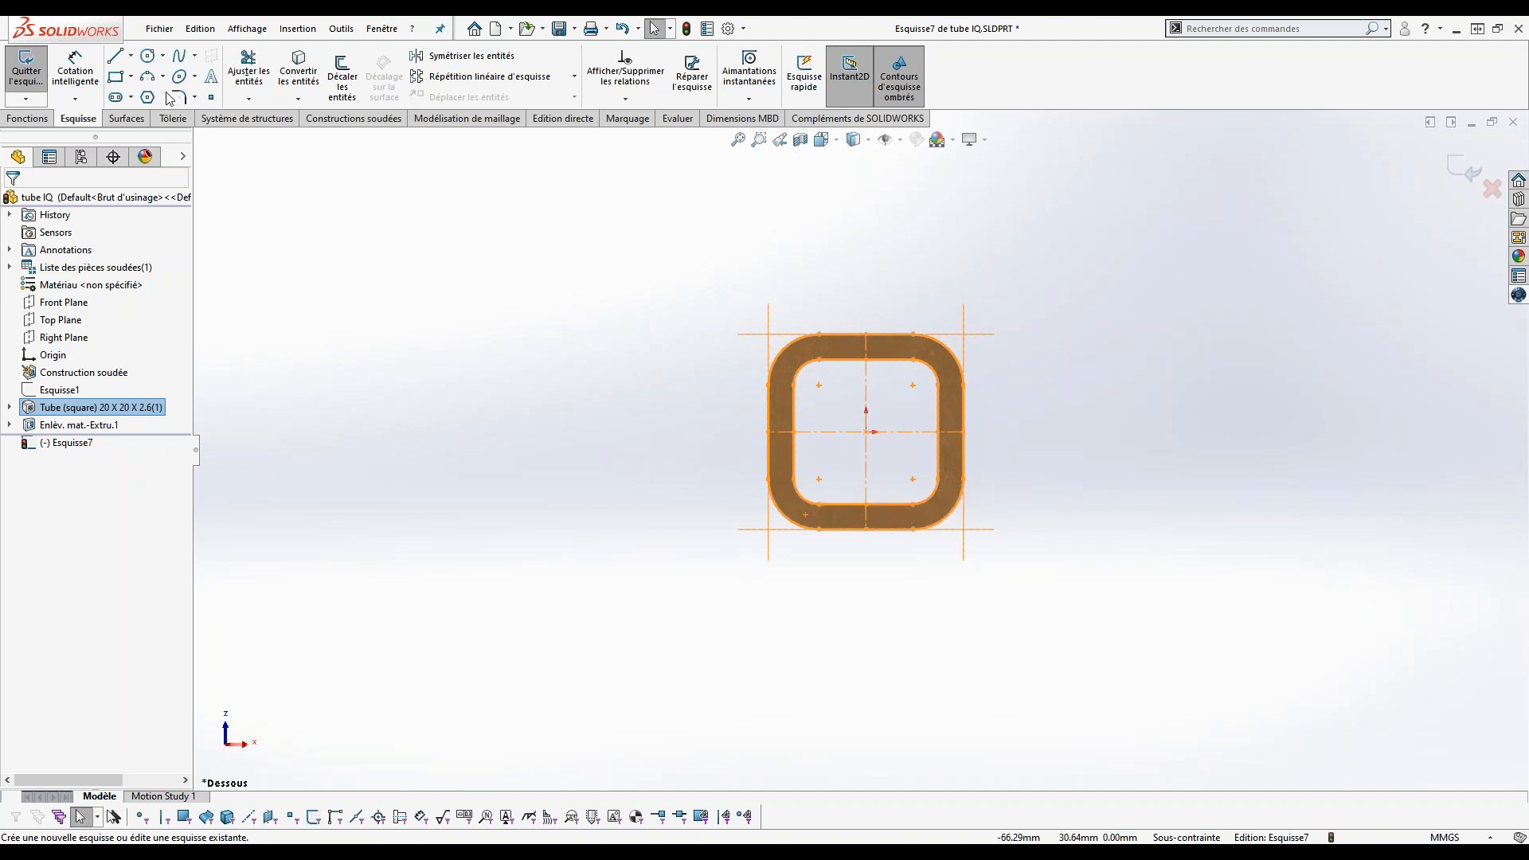
pyautogui.press('s')
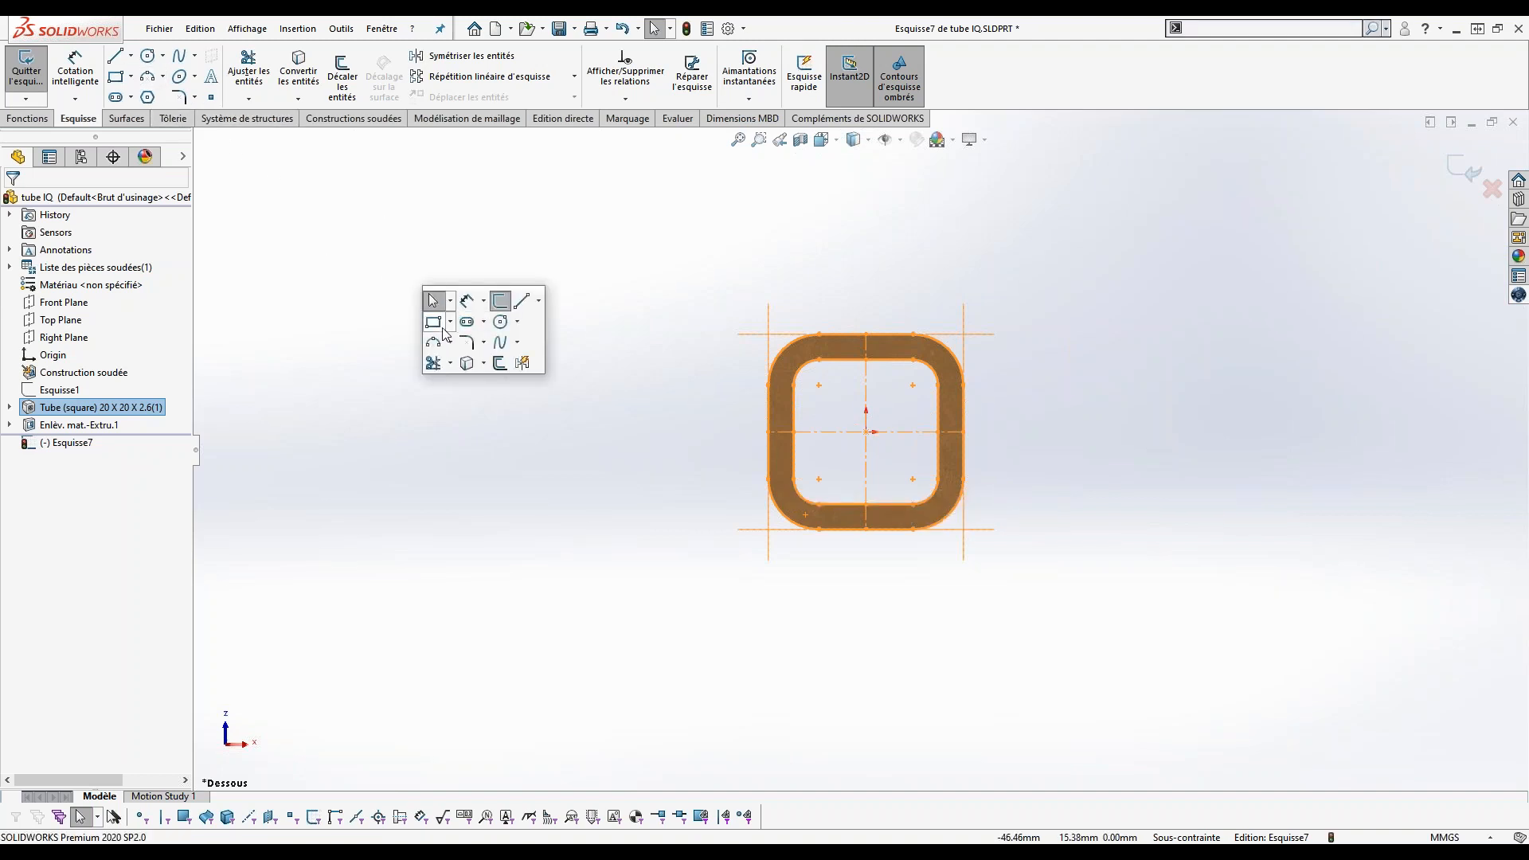
pyautogui.click(450, 322)
pyautogui.click(445, 362)
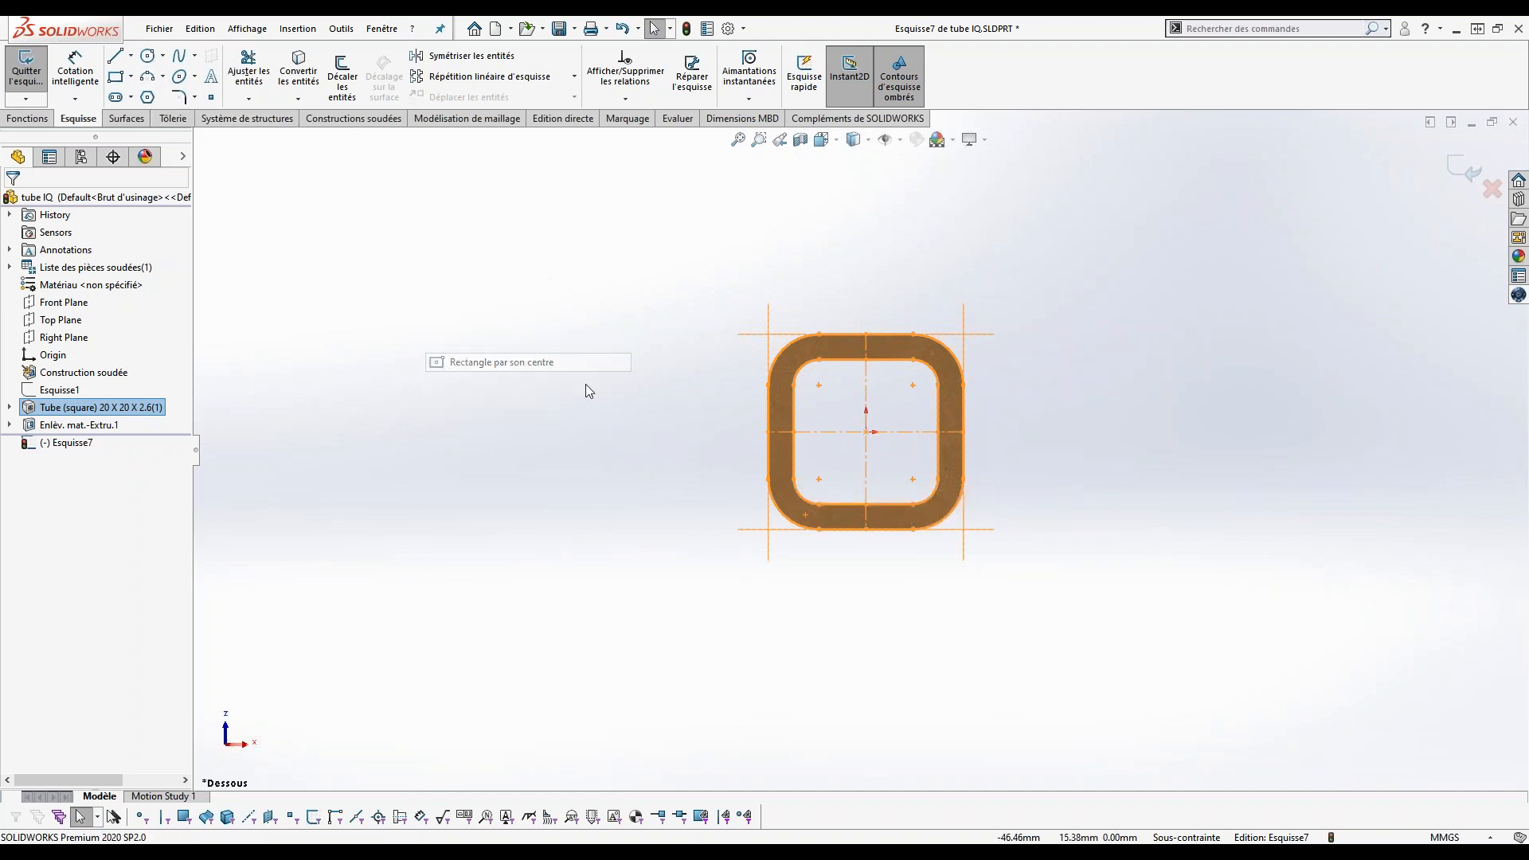
pyautogui.click(867, 431)
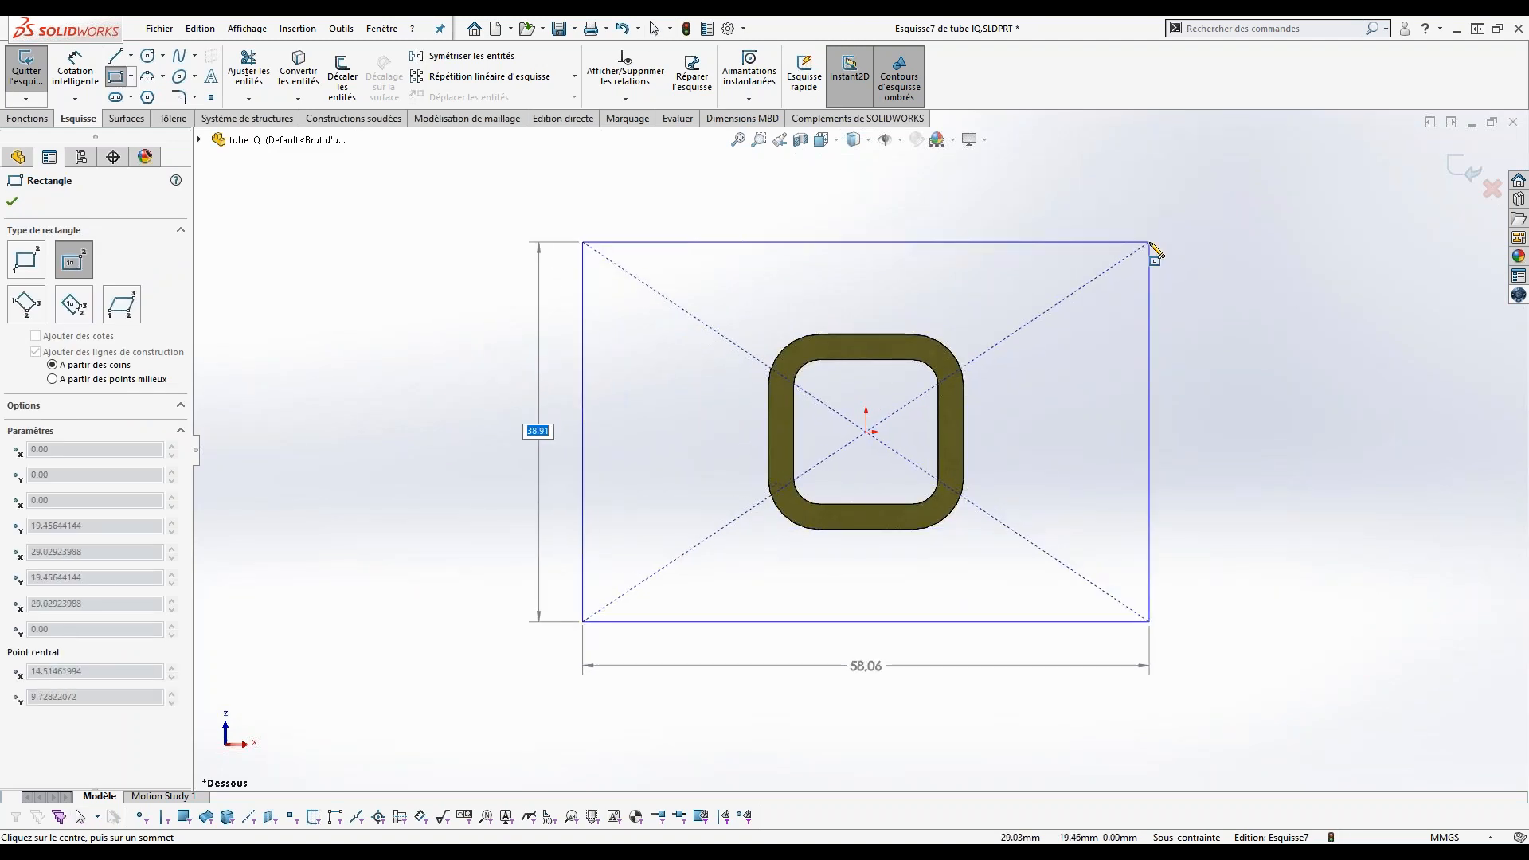
pyautogui.write('50')
pyautogui.press('Tab')
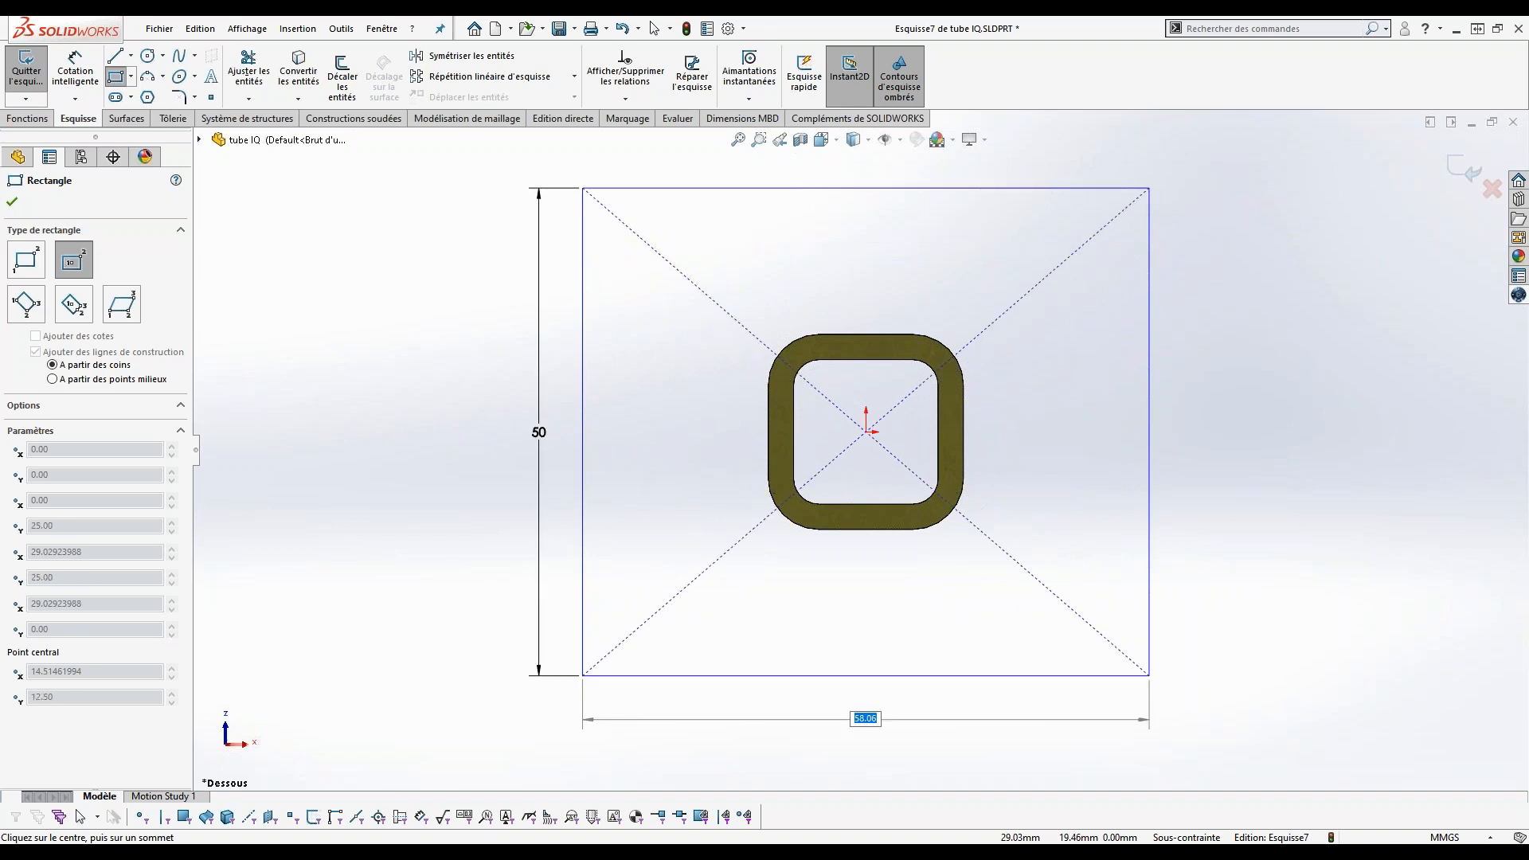
pyautogui.write('100')
pyautogui.press('Return')
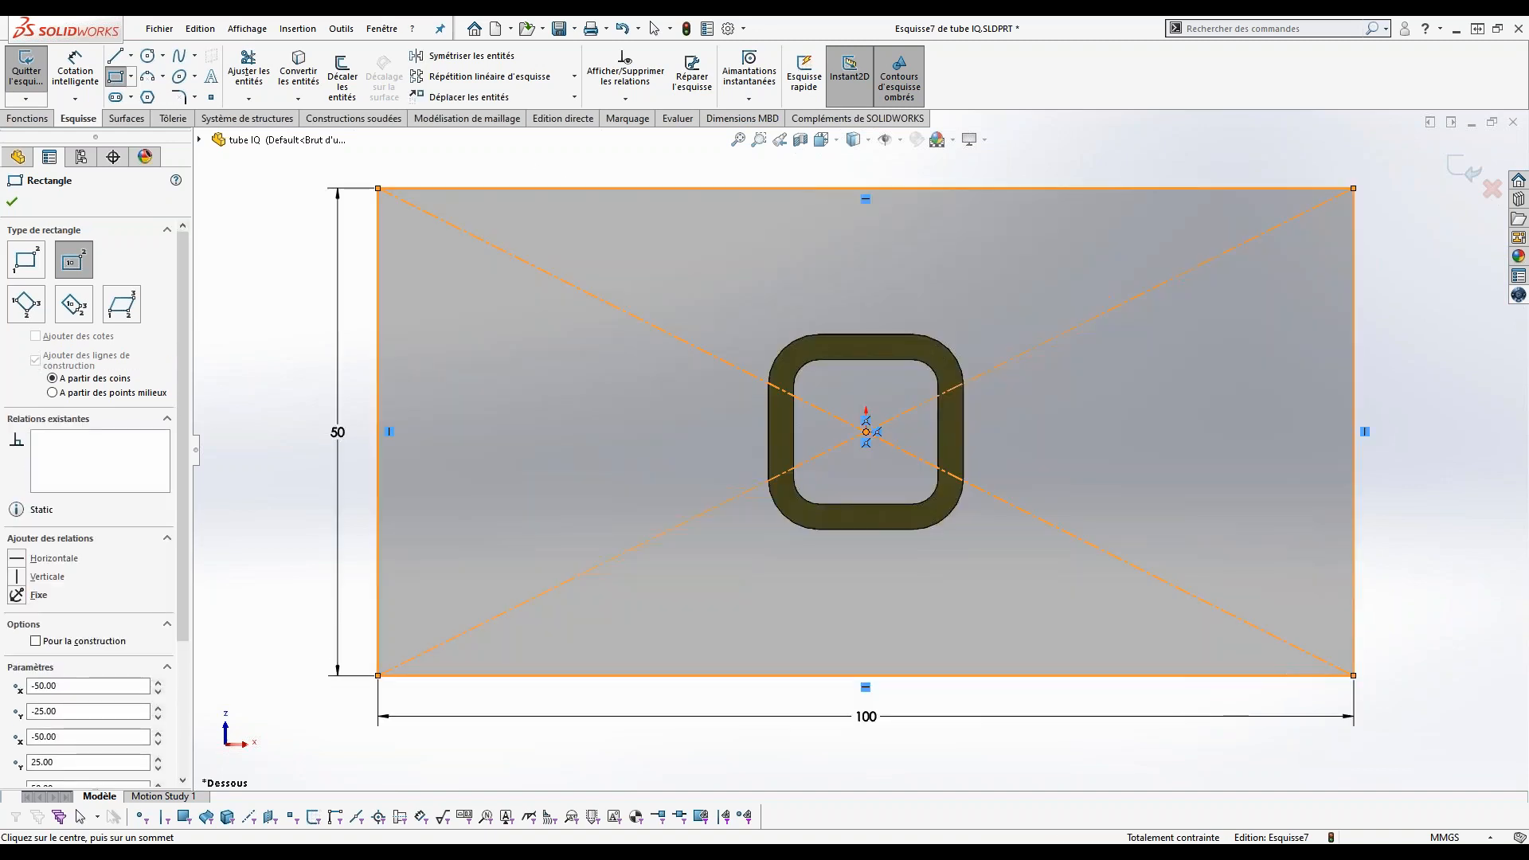
pyautogui.click(1468, 169)
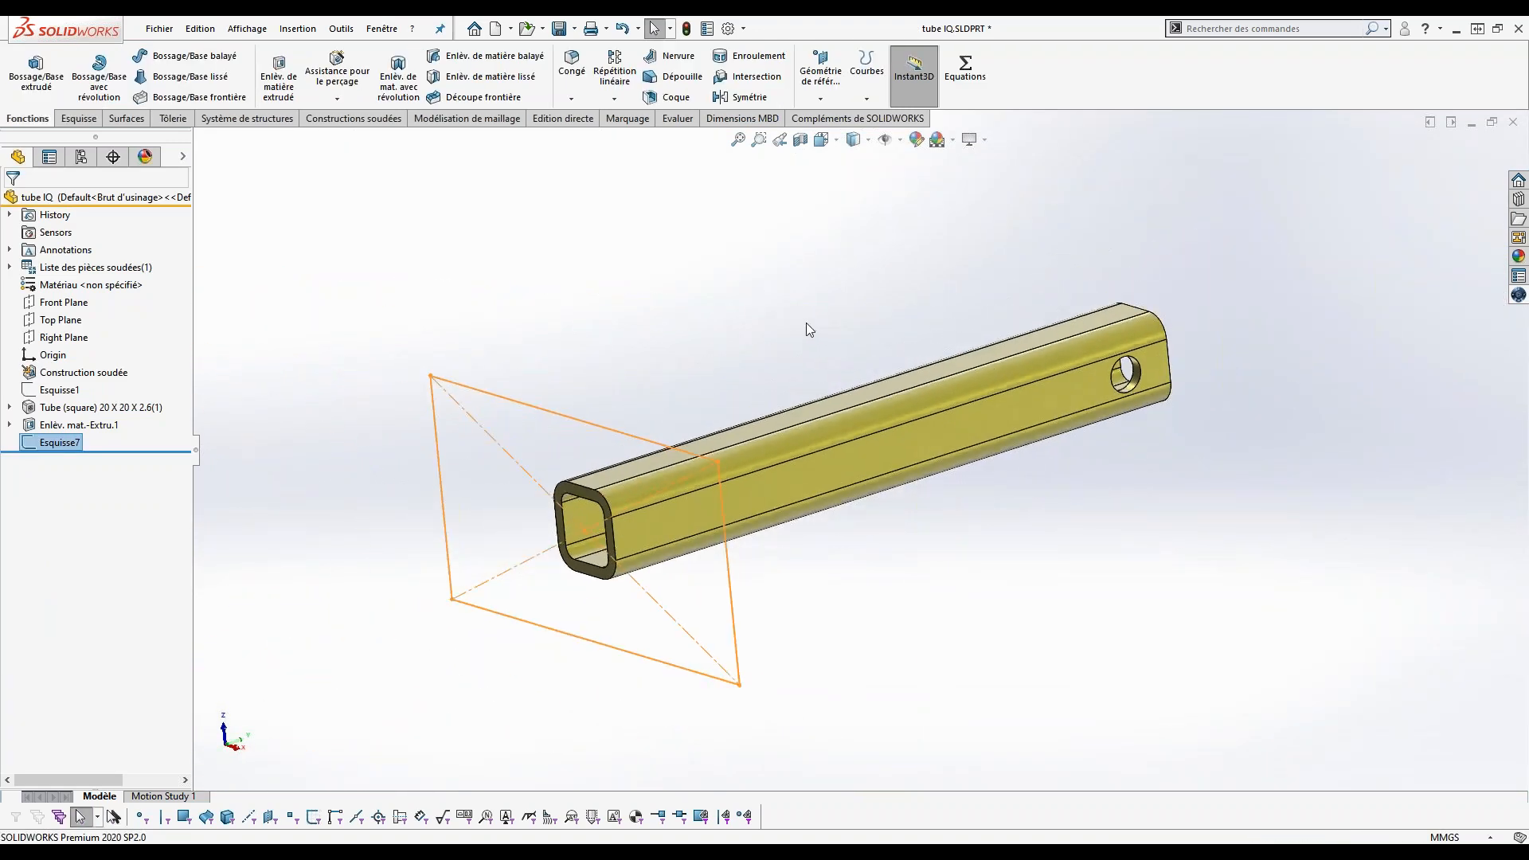
# Step: Extrude the rectangle 10 mm away from the tube as a separate body, without merging the result
pyautogui.click(60, 95)
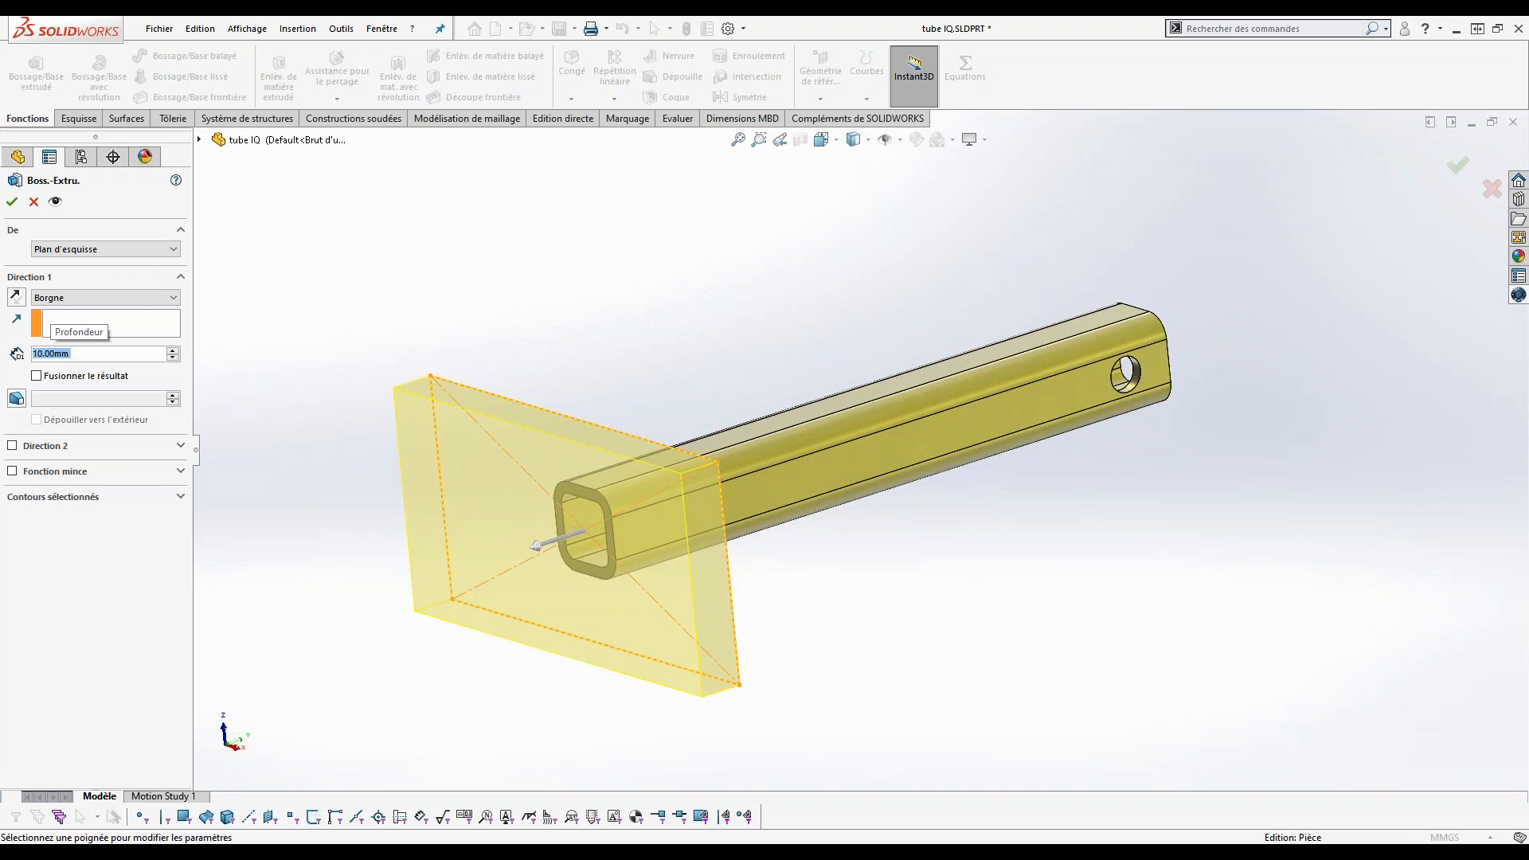
pyautogui.press('Return')
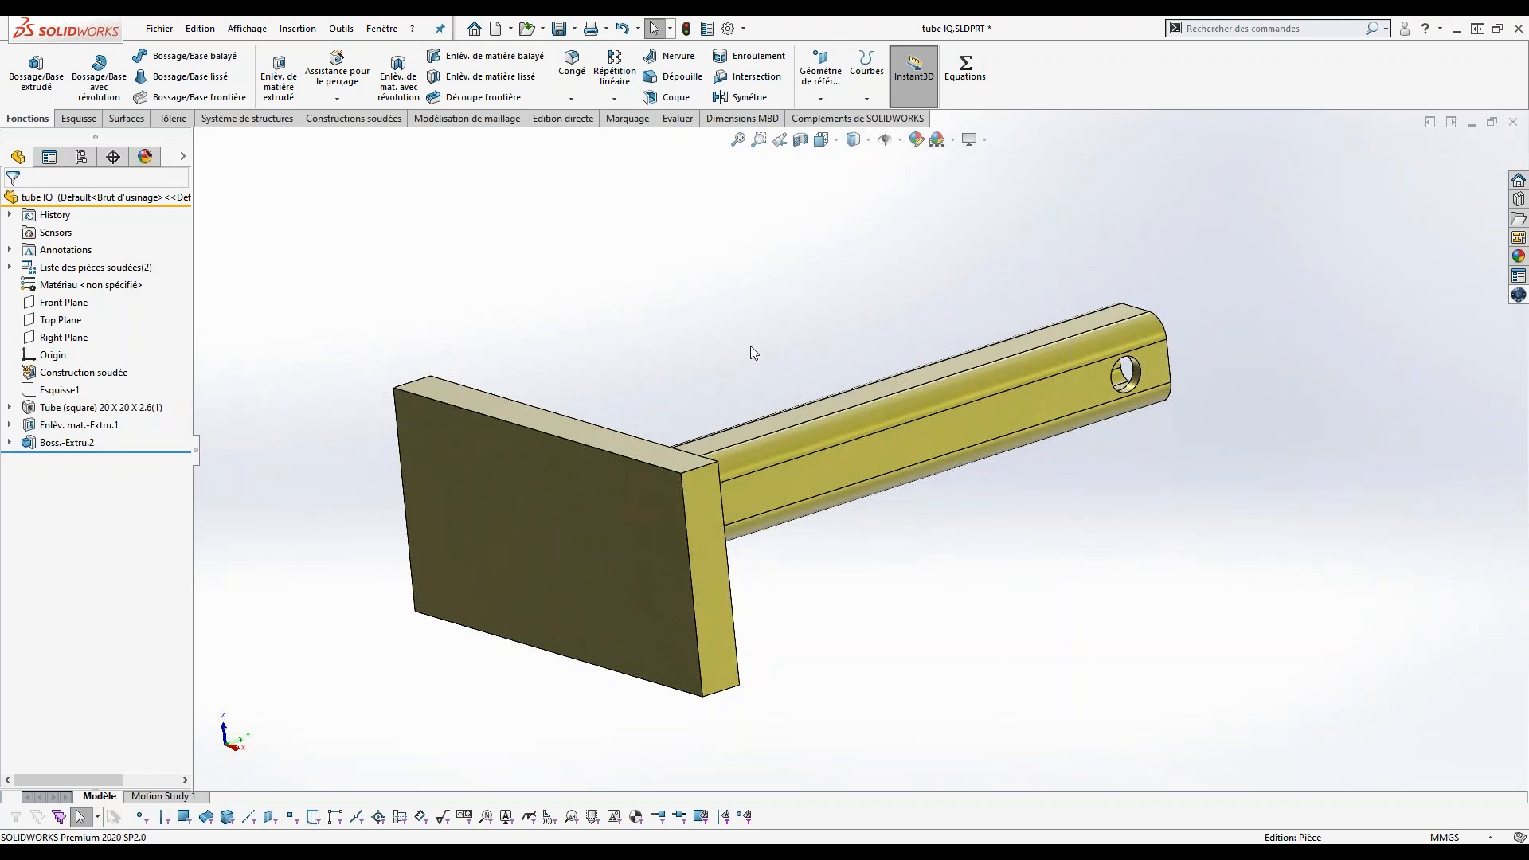
pyautogui.moveTo(751, 346); pyautogui.dragTo(576, 379, button='middle')
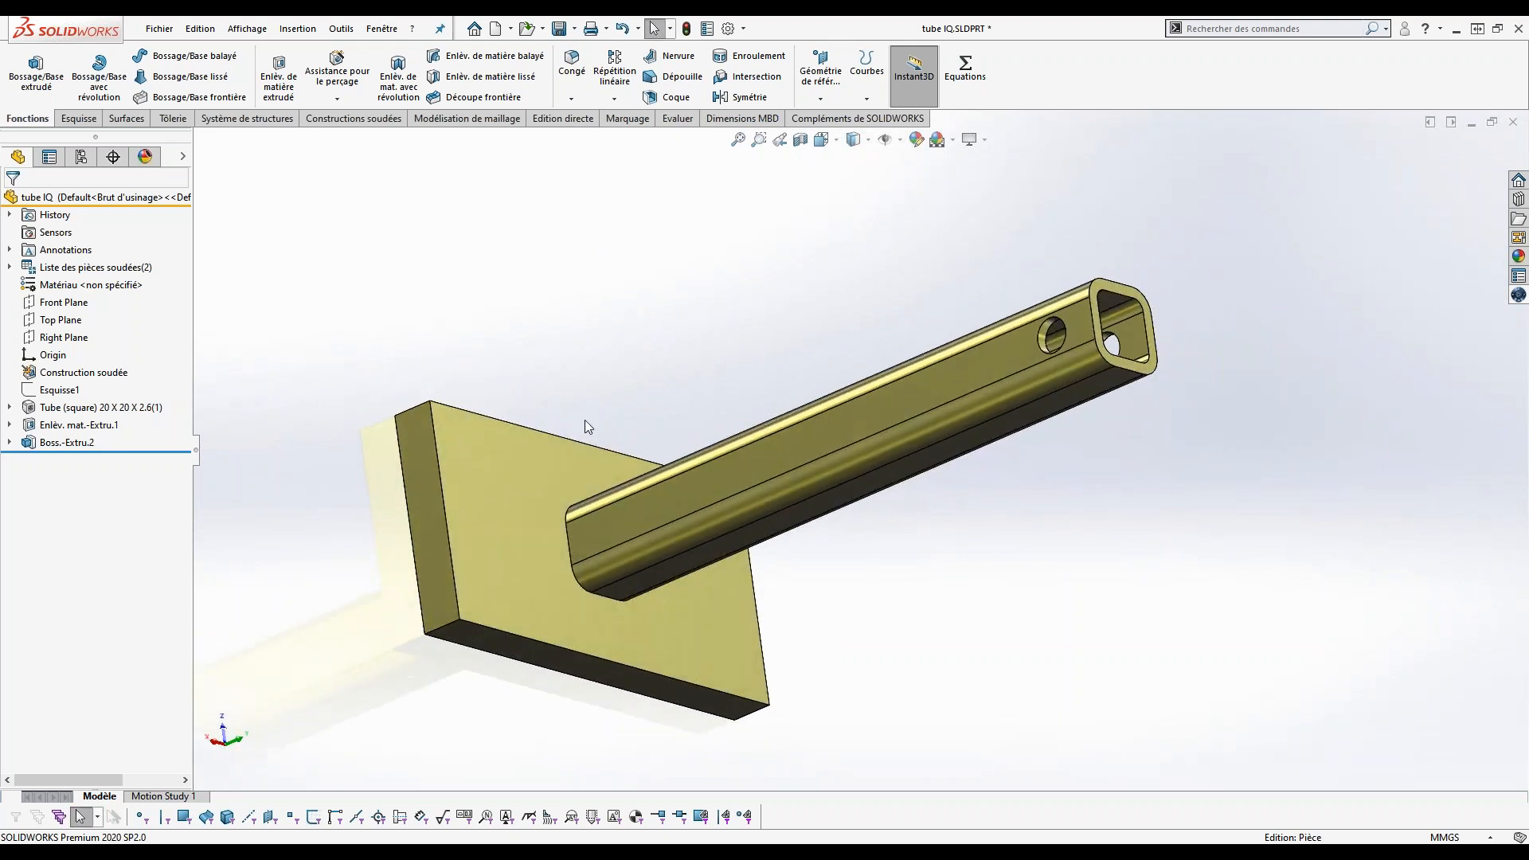
# Step: Change the part's display scene to a plain white background
pyautogui.click(987, 139)
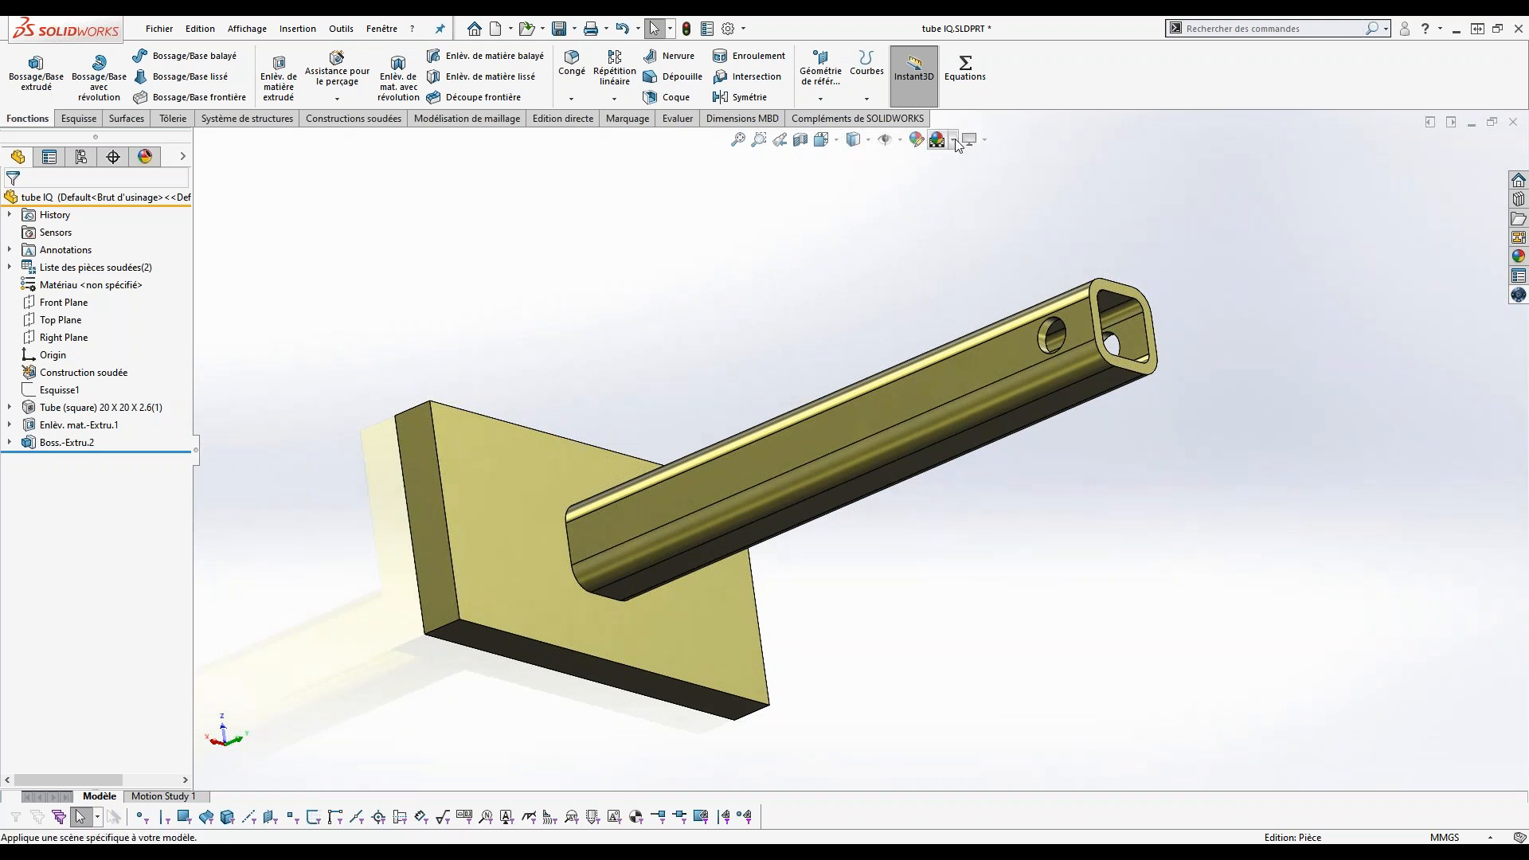
pyautogui.click(954, 141)
pyautogui.click(962, 181)
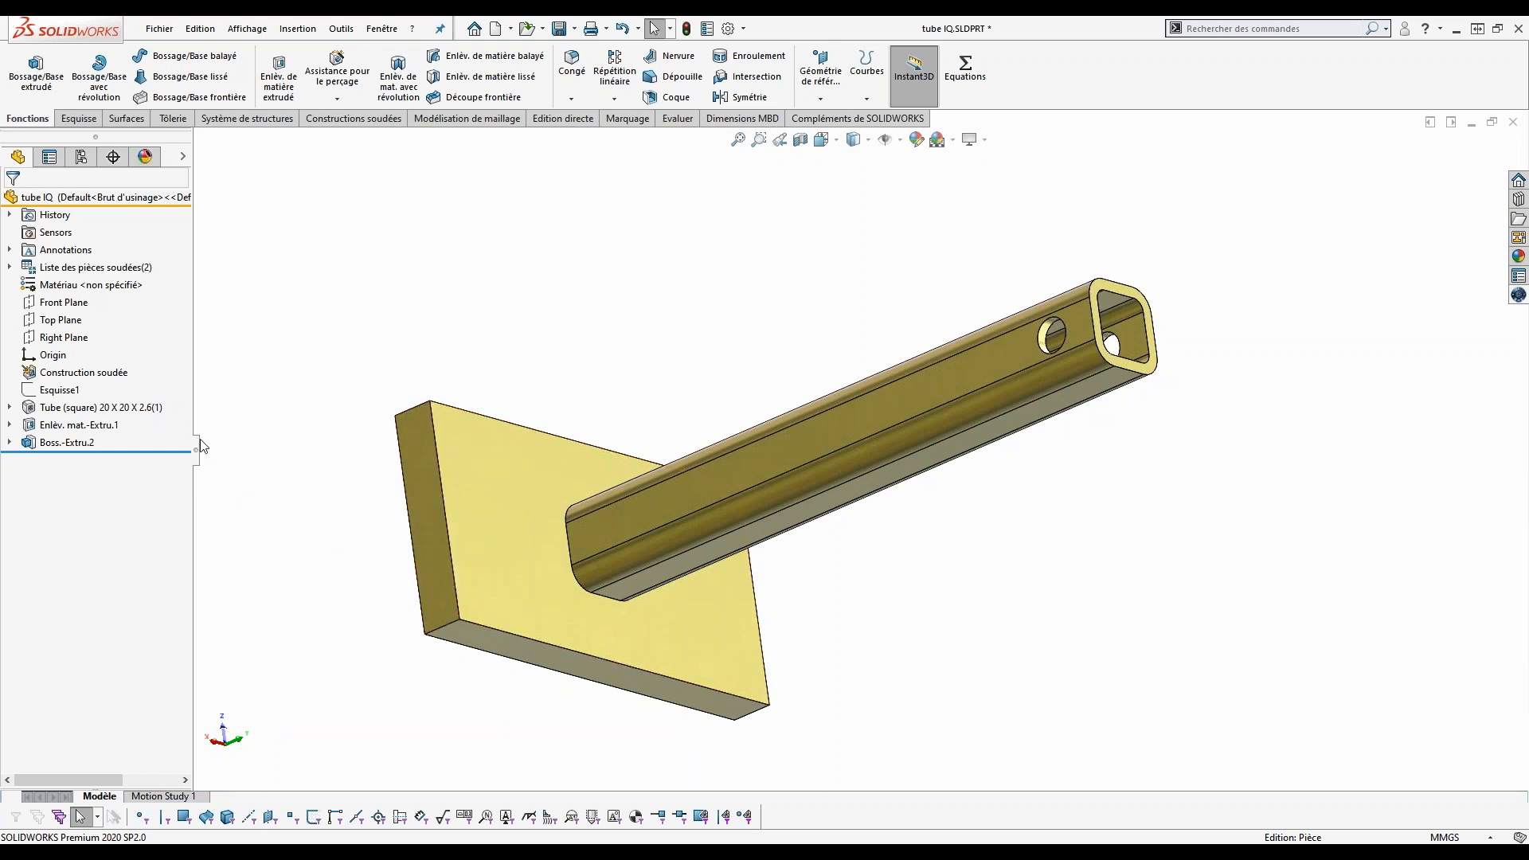
# Step: Inspect the end plate extrusion and expand the weldment cut list to examine its bodies and options
pyautogui.click(500, 489)
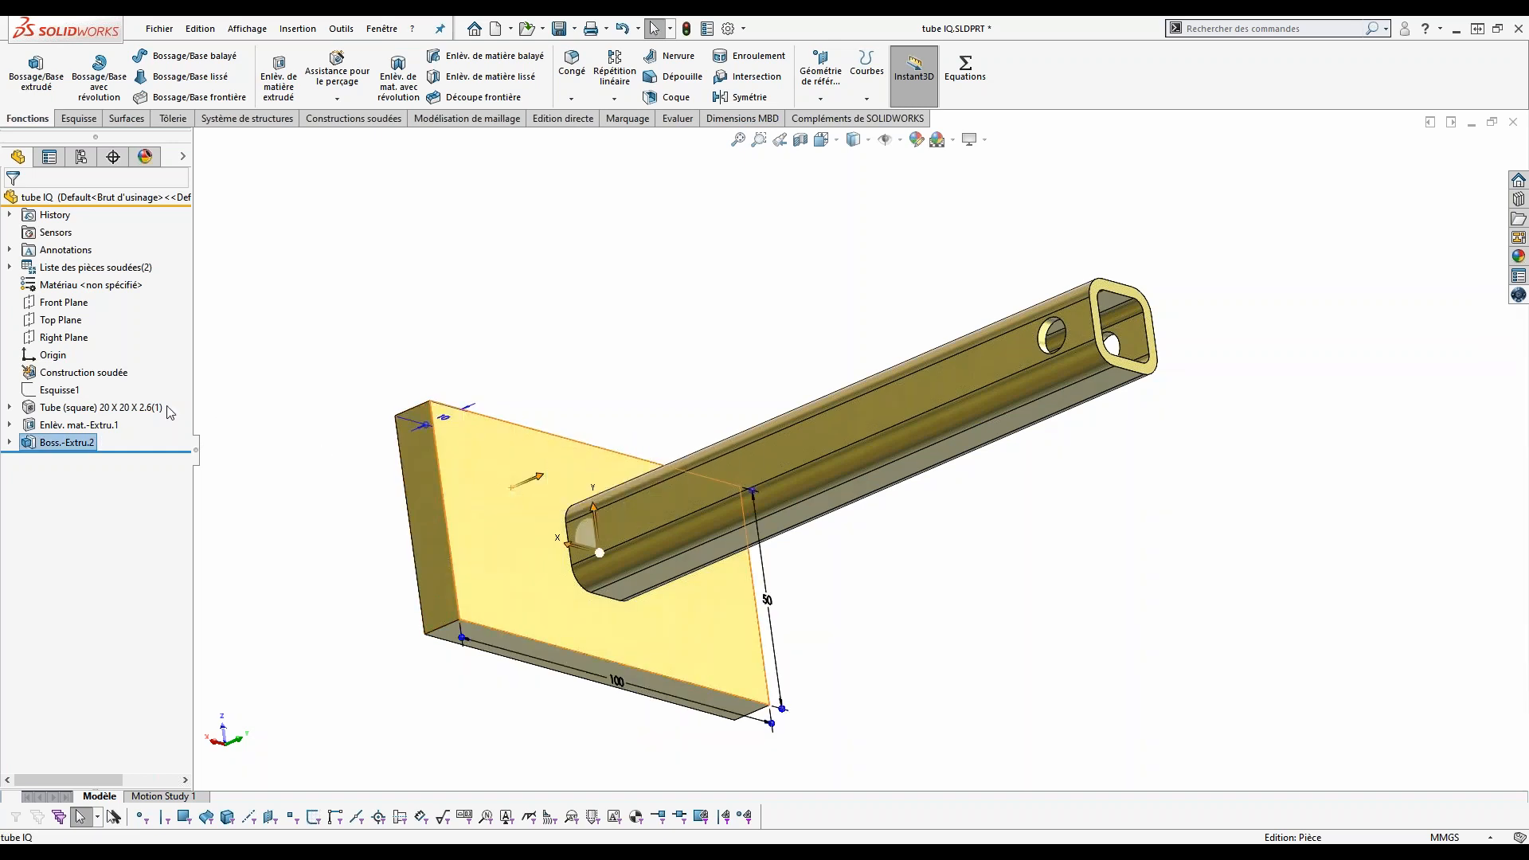
pyautogui.click(309, 391)
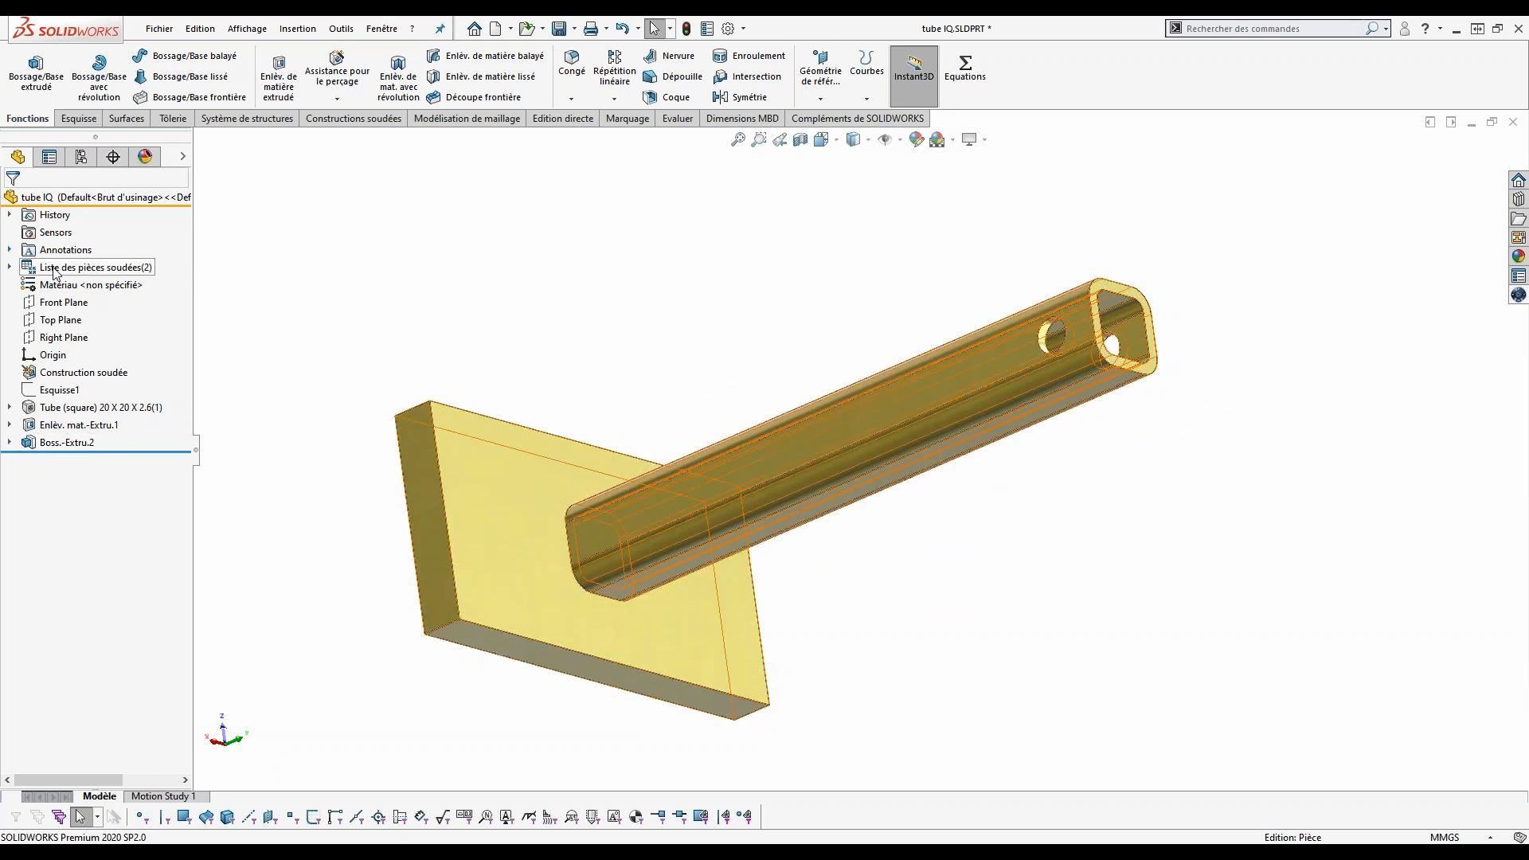
pyautogui.click(9, 268)
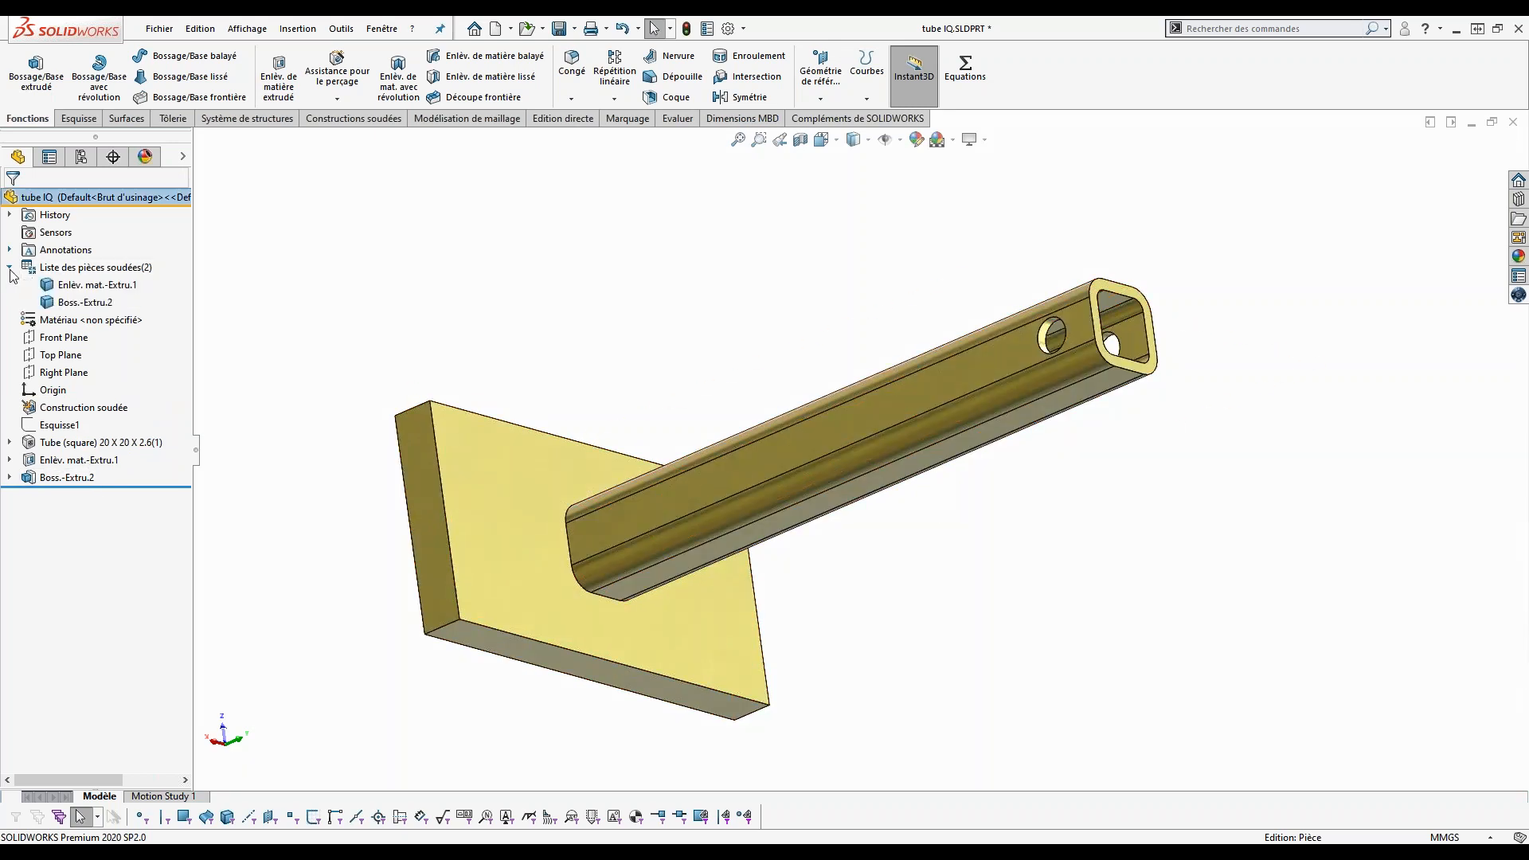
pyautogui.rightClick(93, 273)
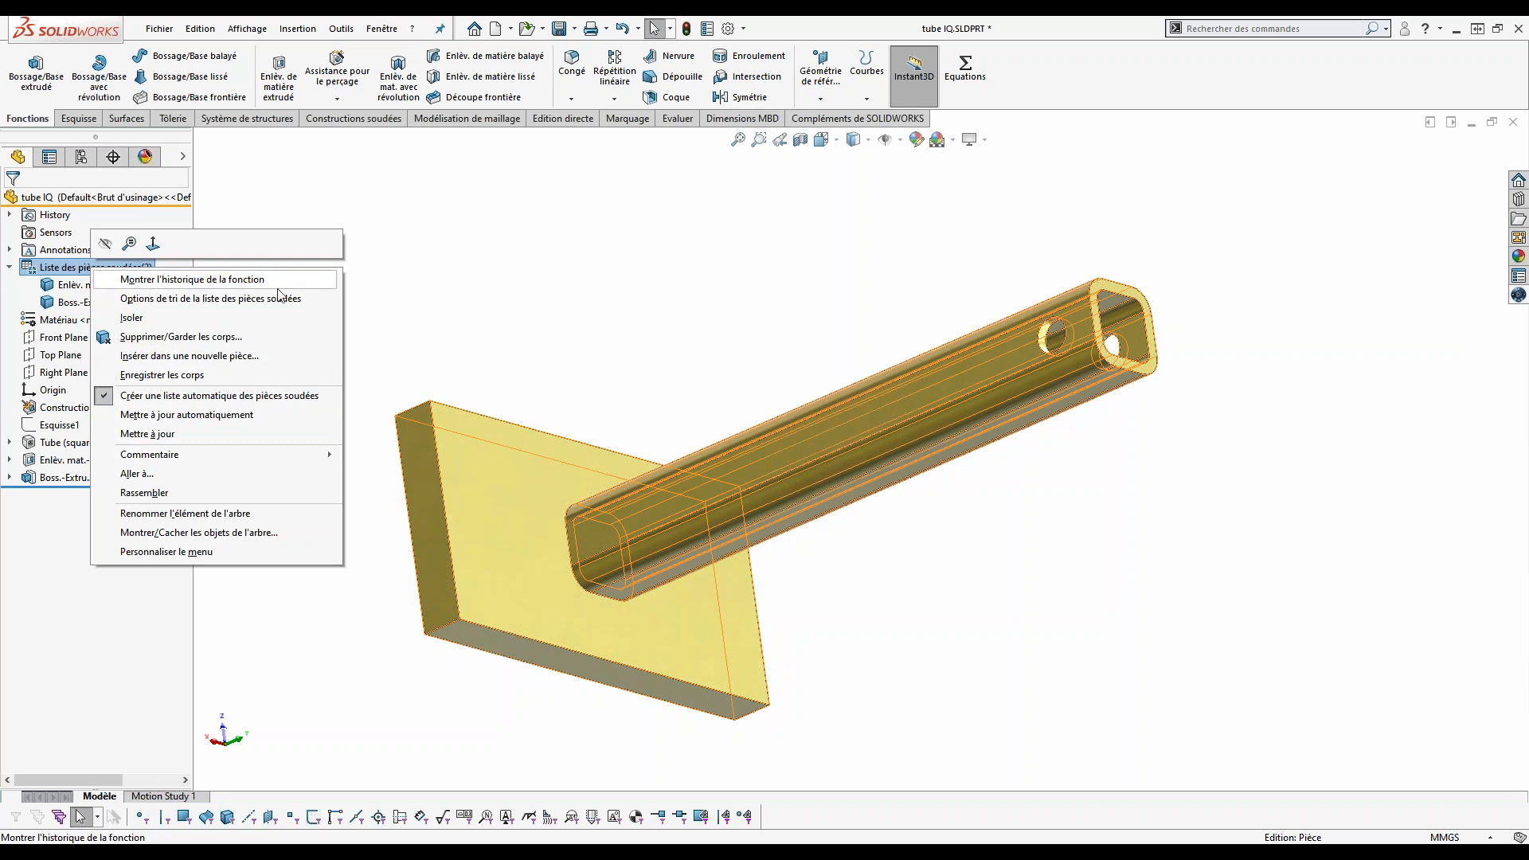
pyautogui.click(421, 301)
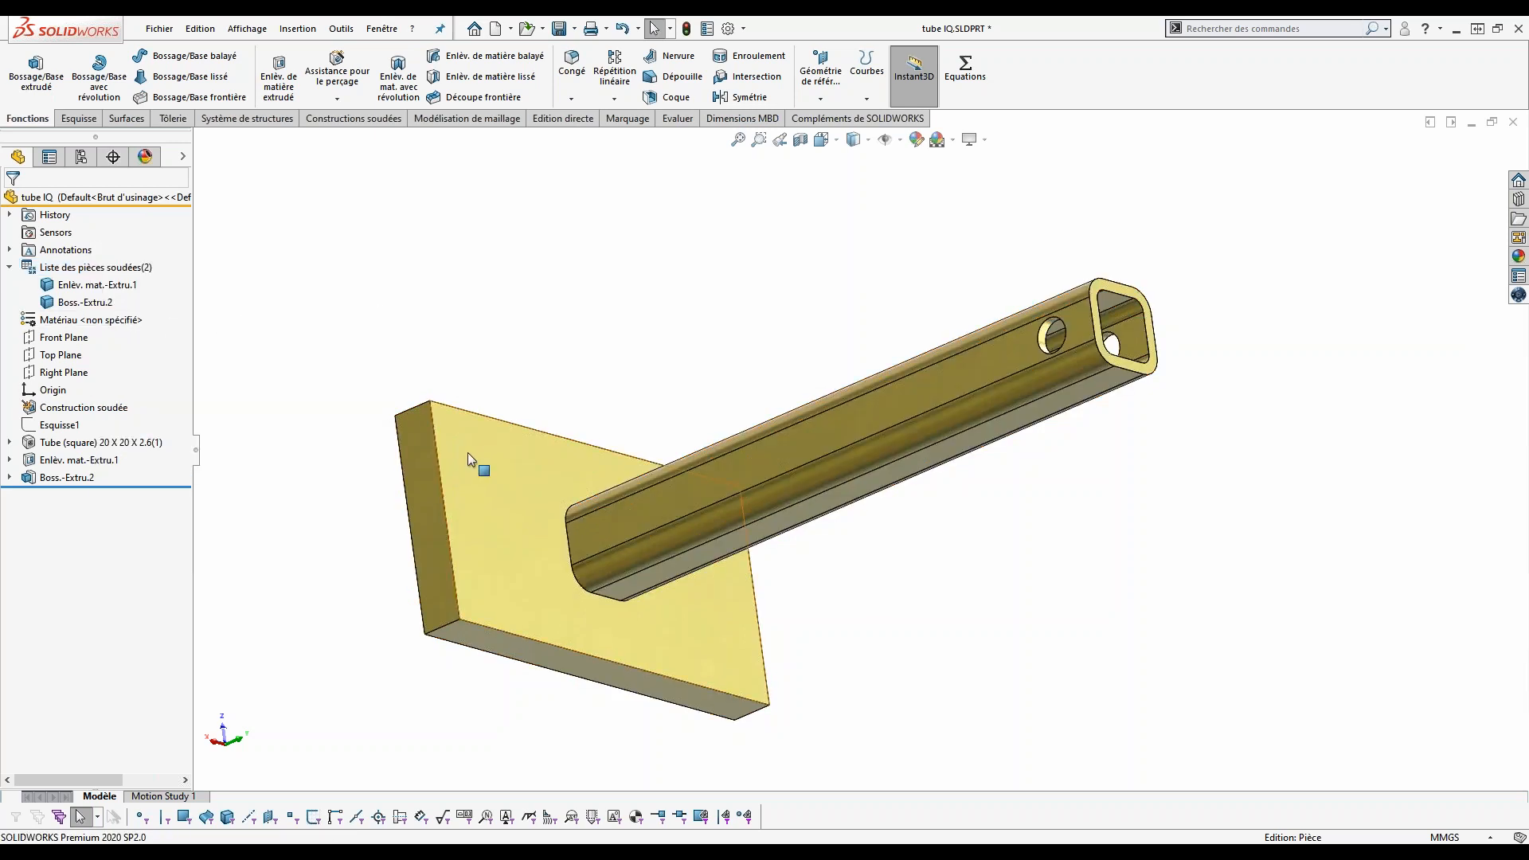
# Step: Assign the AISI 1020 material to the end plate body in the weldment cut list
pyautogui.click(81, 301)
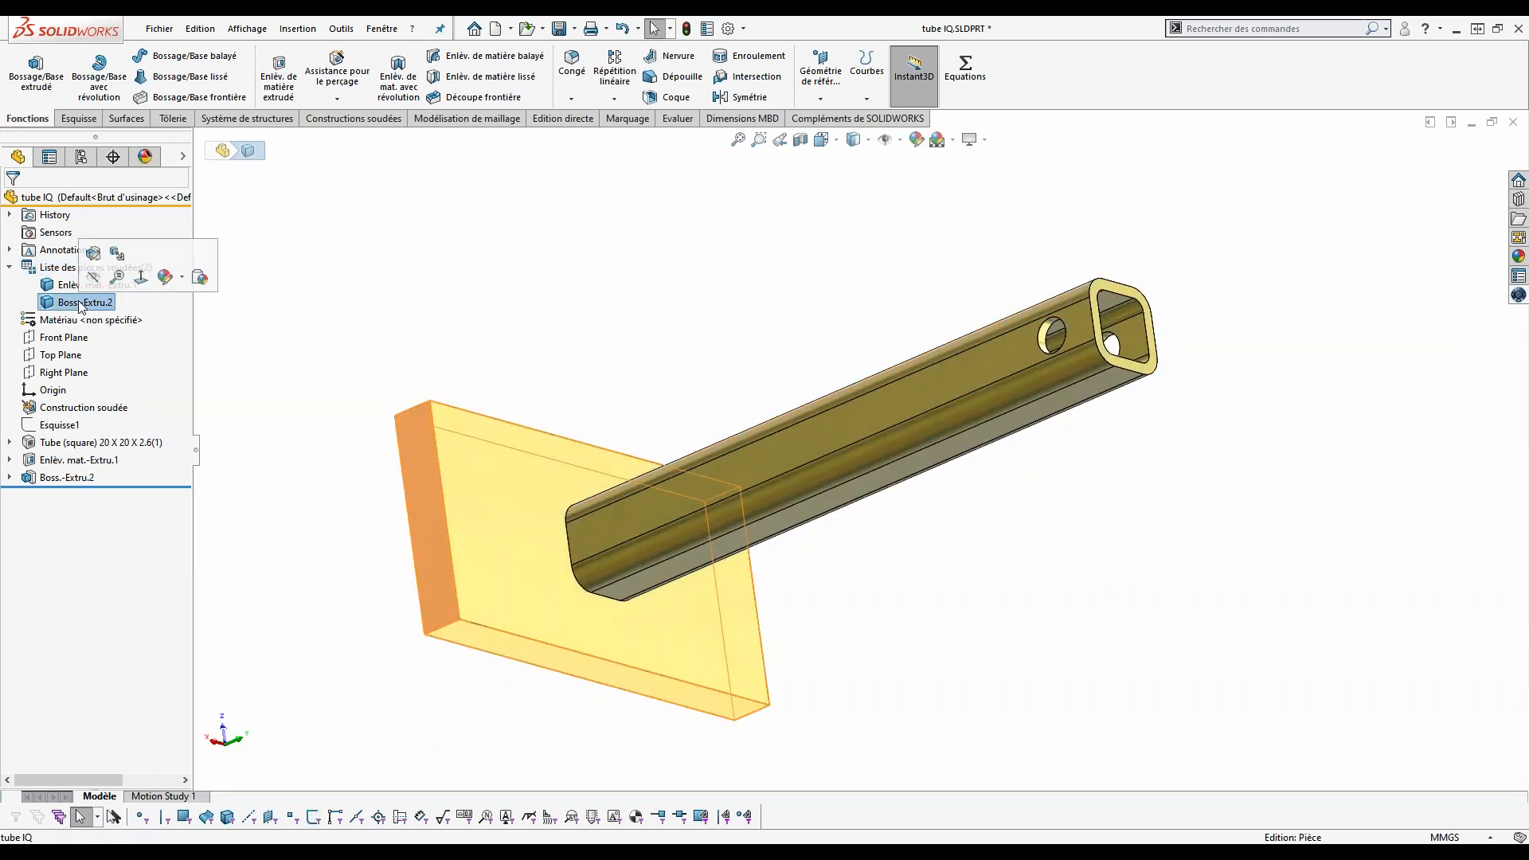
pyautogui.rightClick(80, 301)
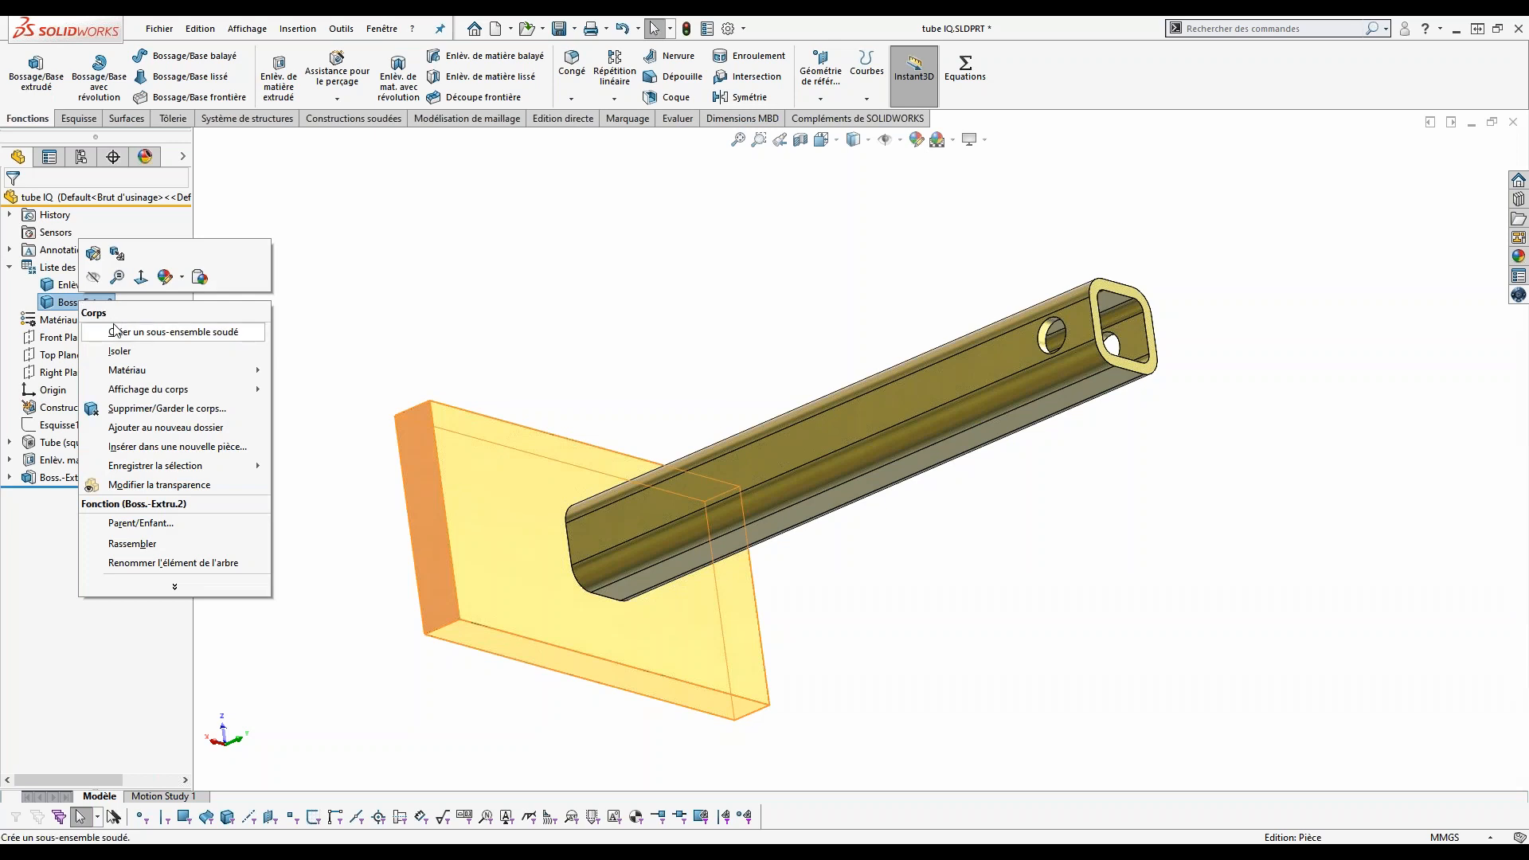
pyautogui.moveTo(137, 372)
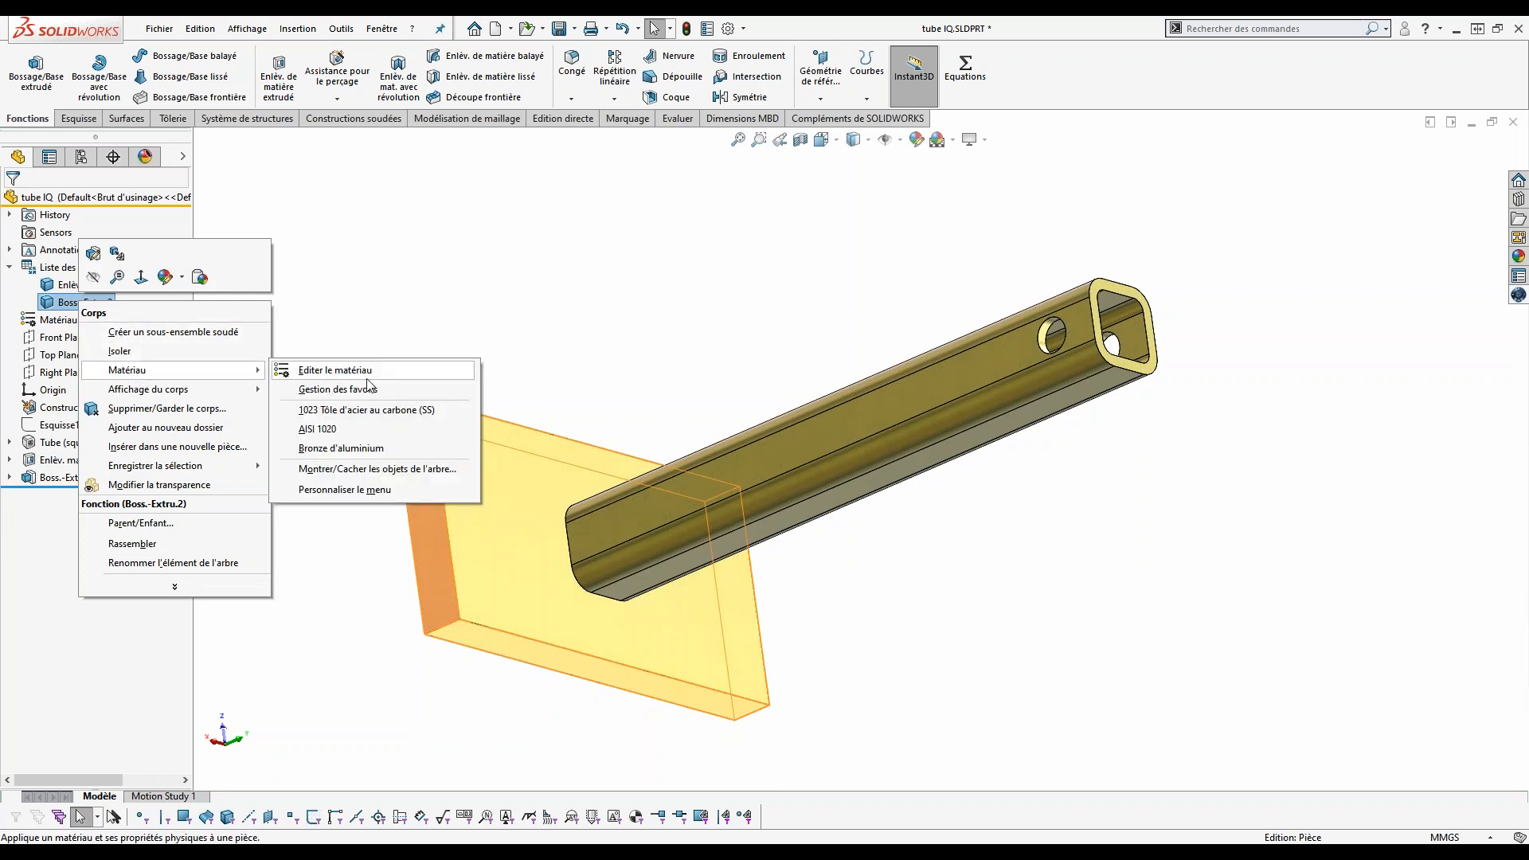
pyautogui.click(364, 430)
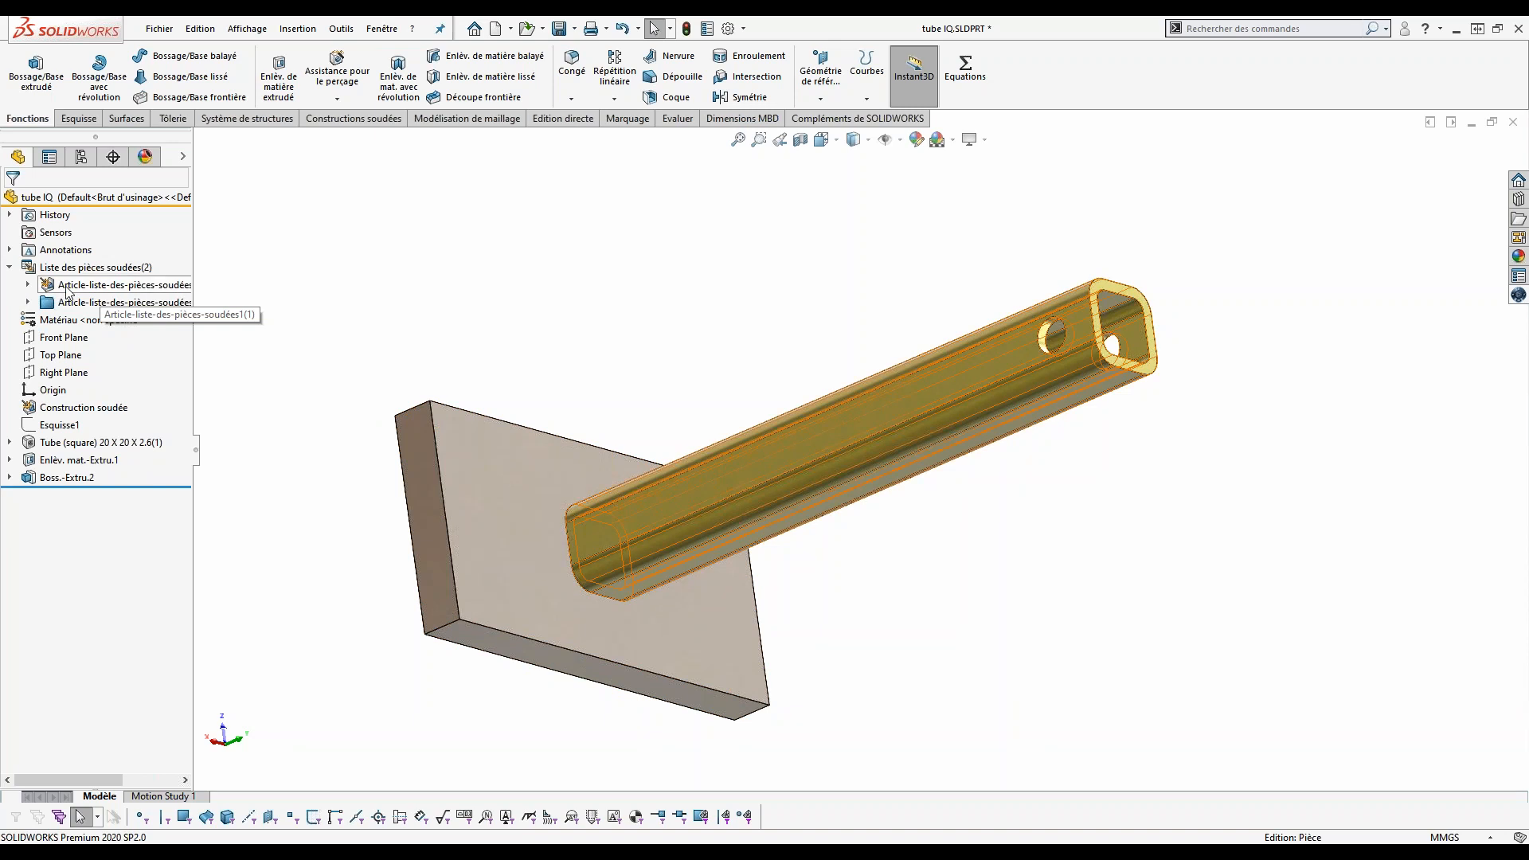
# Step: Suppress the end plate's extrusion feature so only the tube body remains in the part
pyautogui.moveTo(661, 547); pyautogui.dragTo(706, 674, button='middle')
pyautogui.scroll(-2, 691, 656)
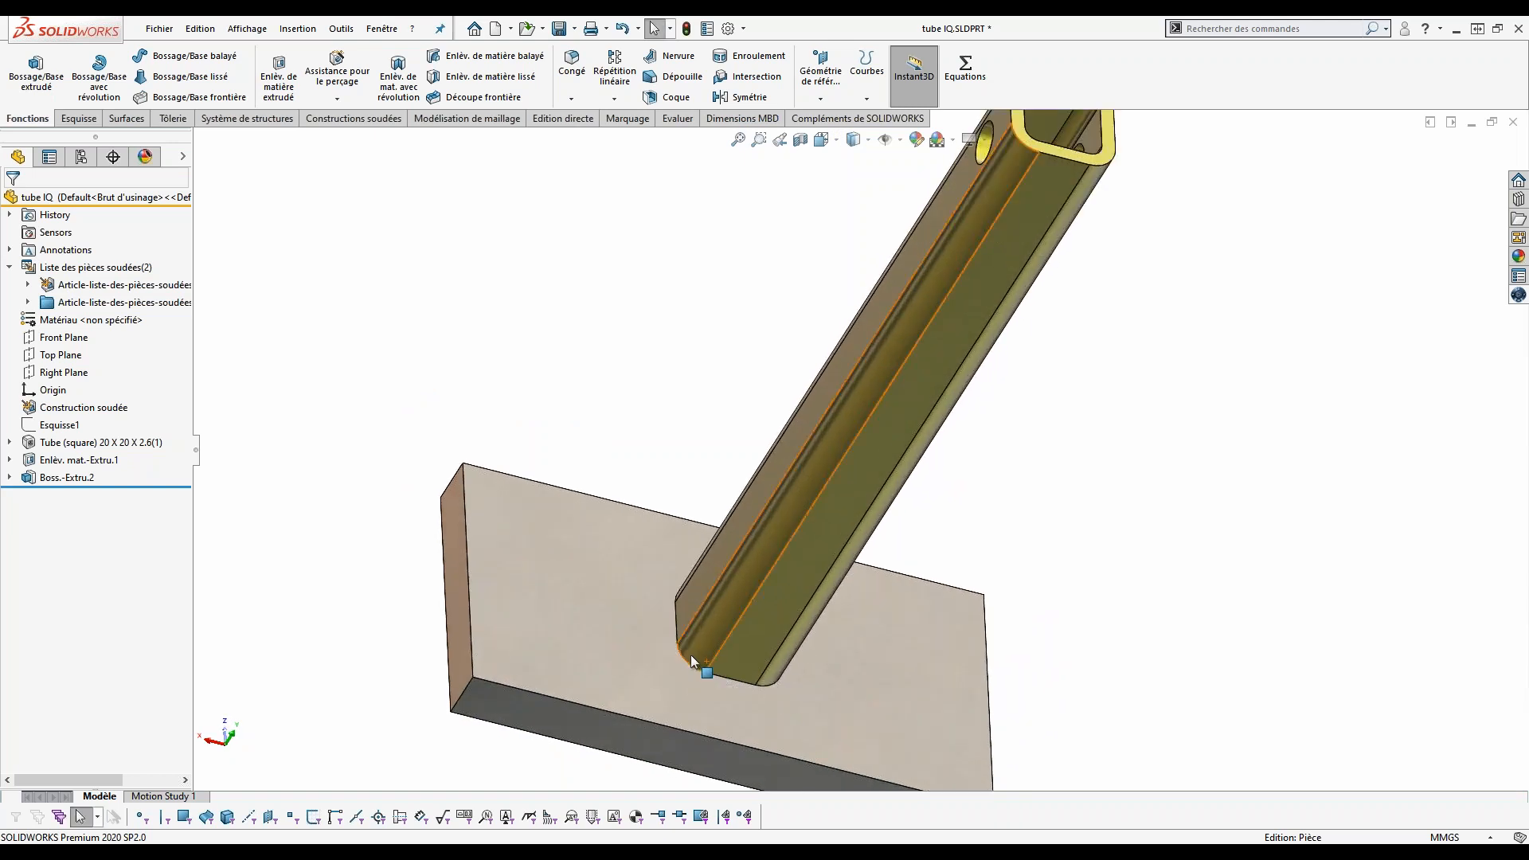
pyautogui.scroll(1, 691, 655)
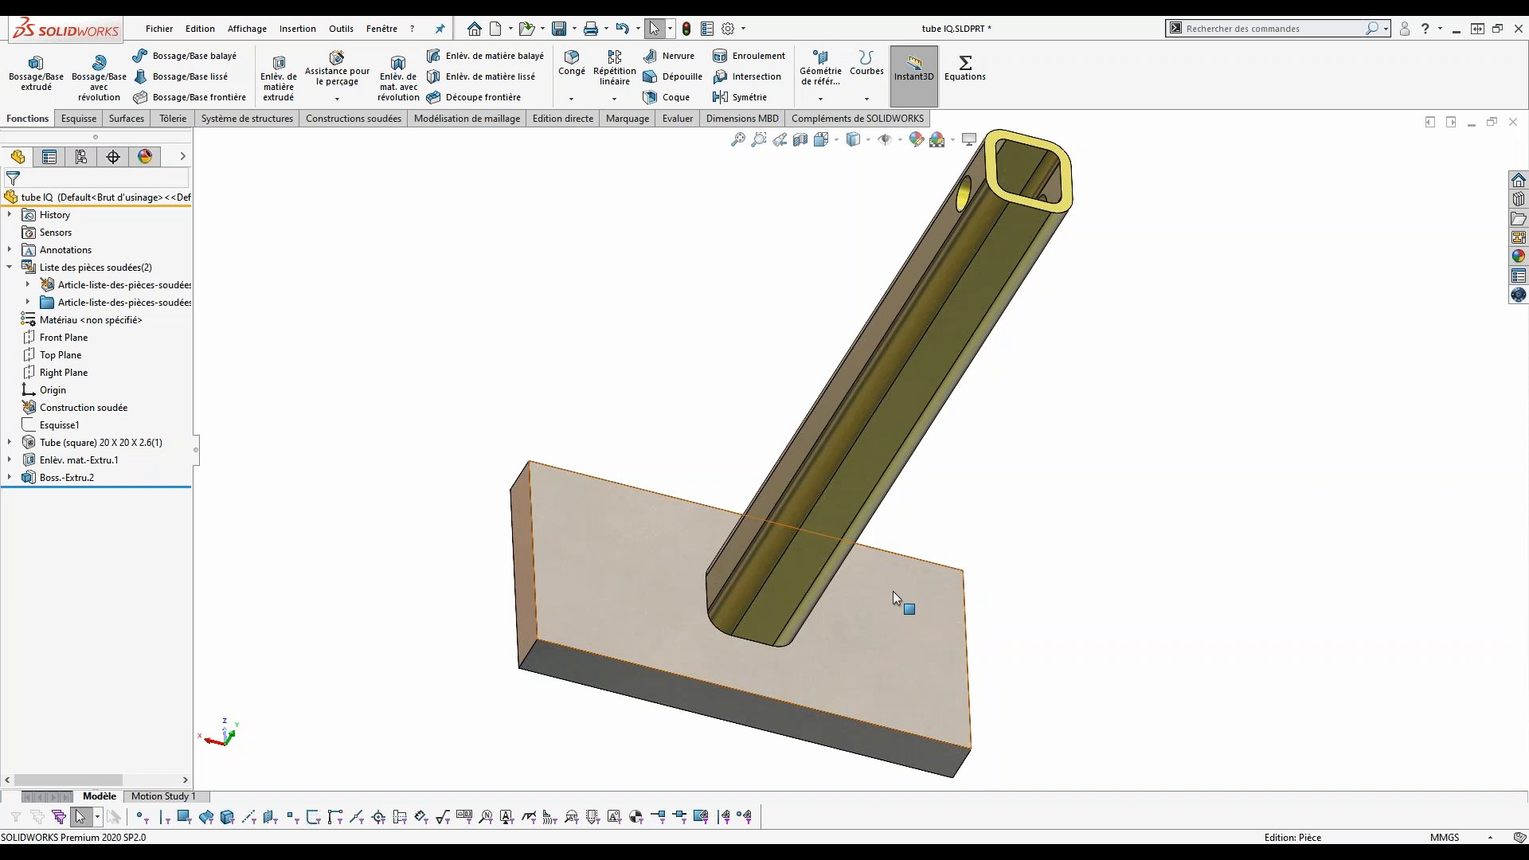
pyautogui.click(80, 478)
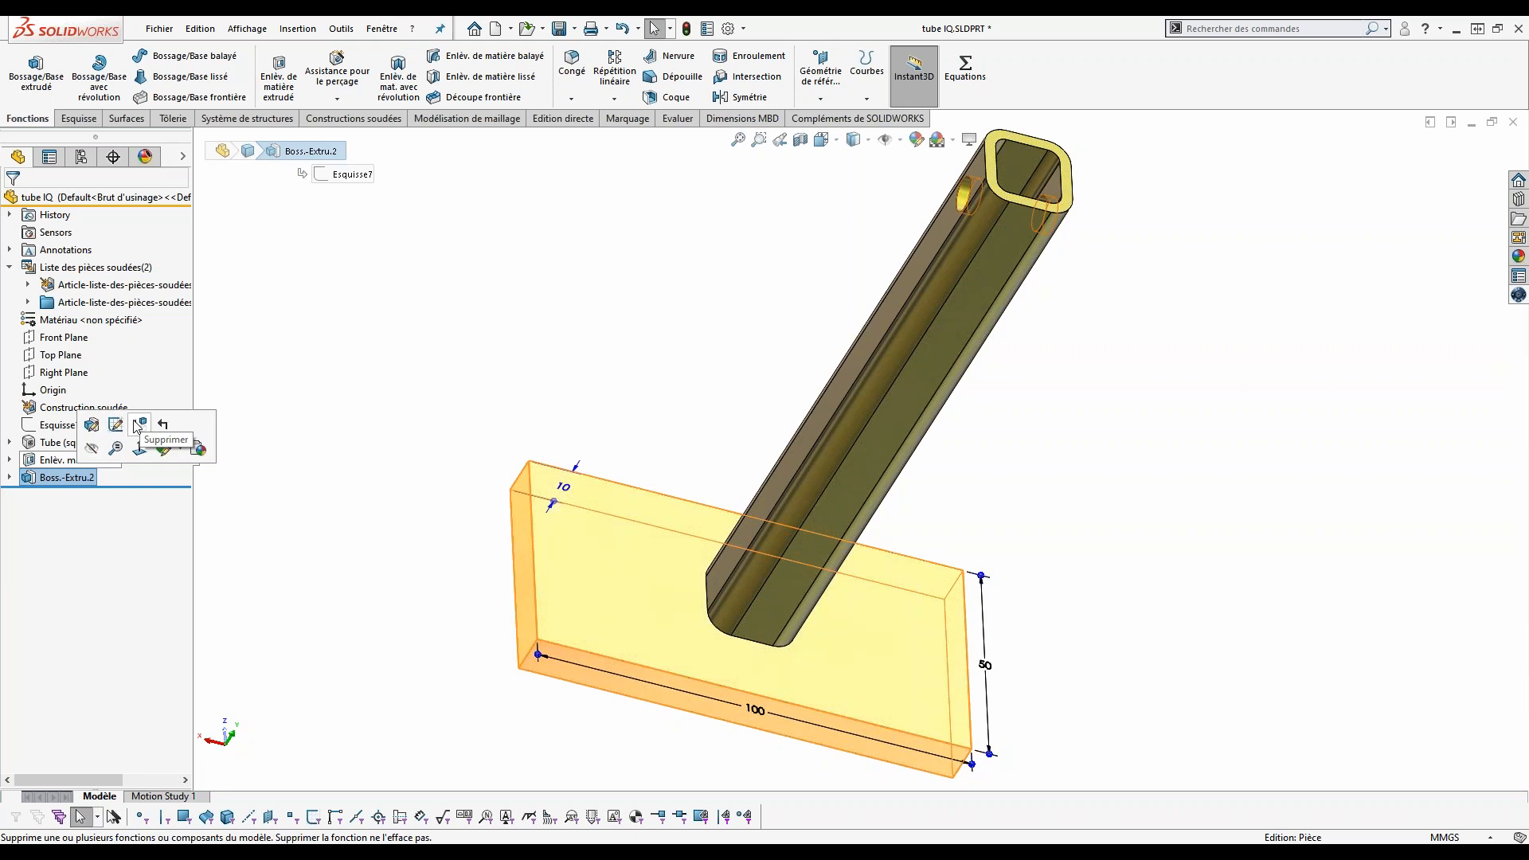
pyautogui.click(140, 427)
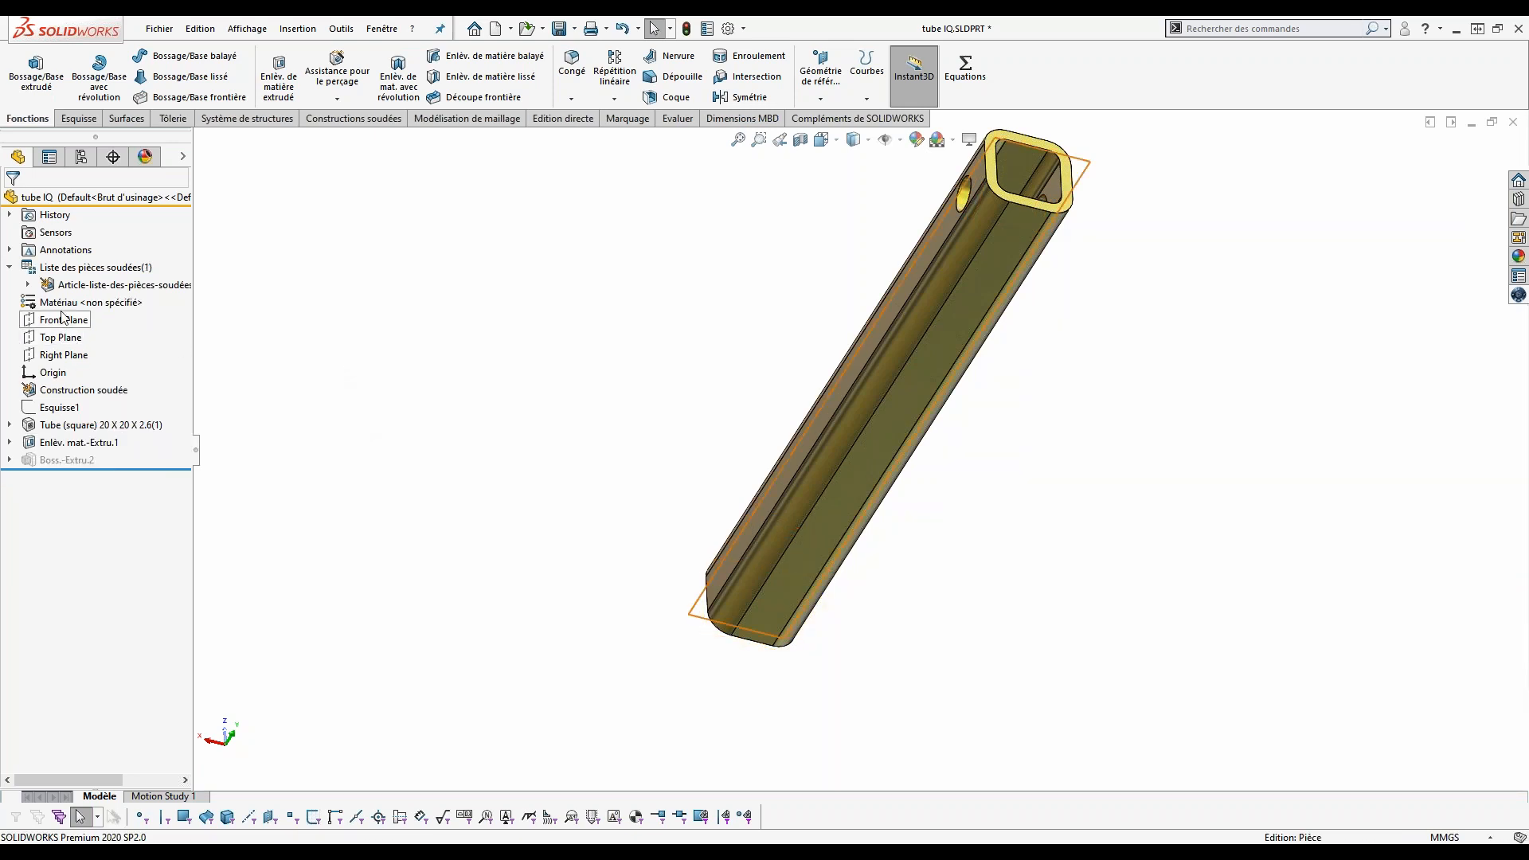
# Step: Sketch a center rectangle about 63 mm wide on the Front Plane, beside the tube, and close the sketch
pyautogui.click(63, 317)
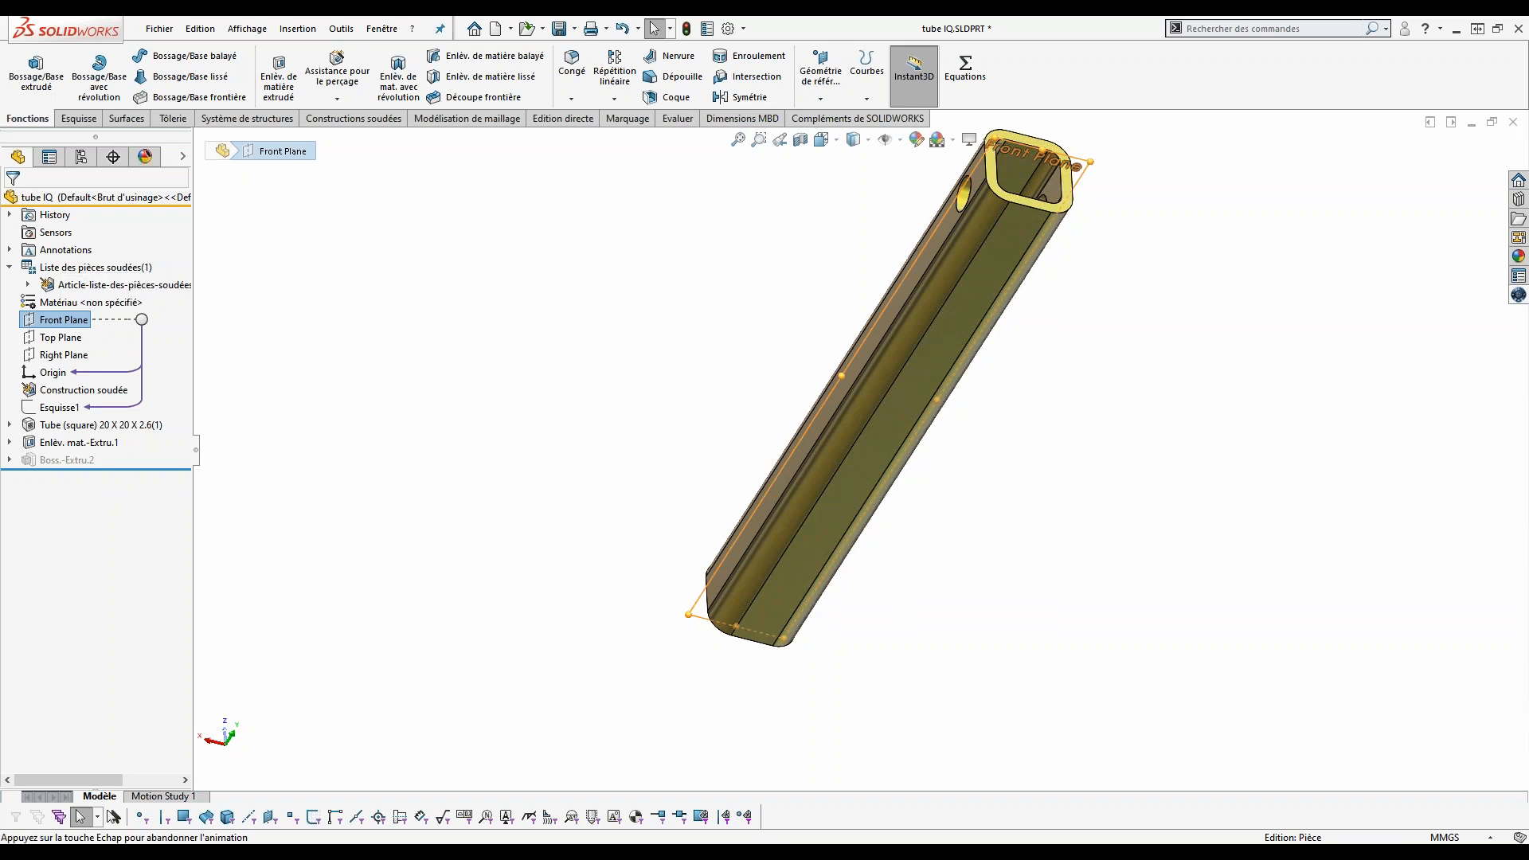
pyautogui.click(116, 76)
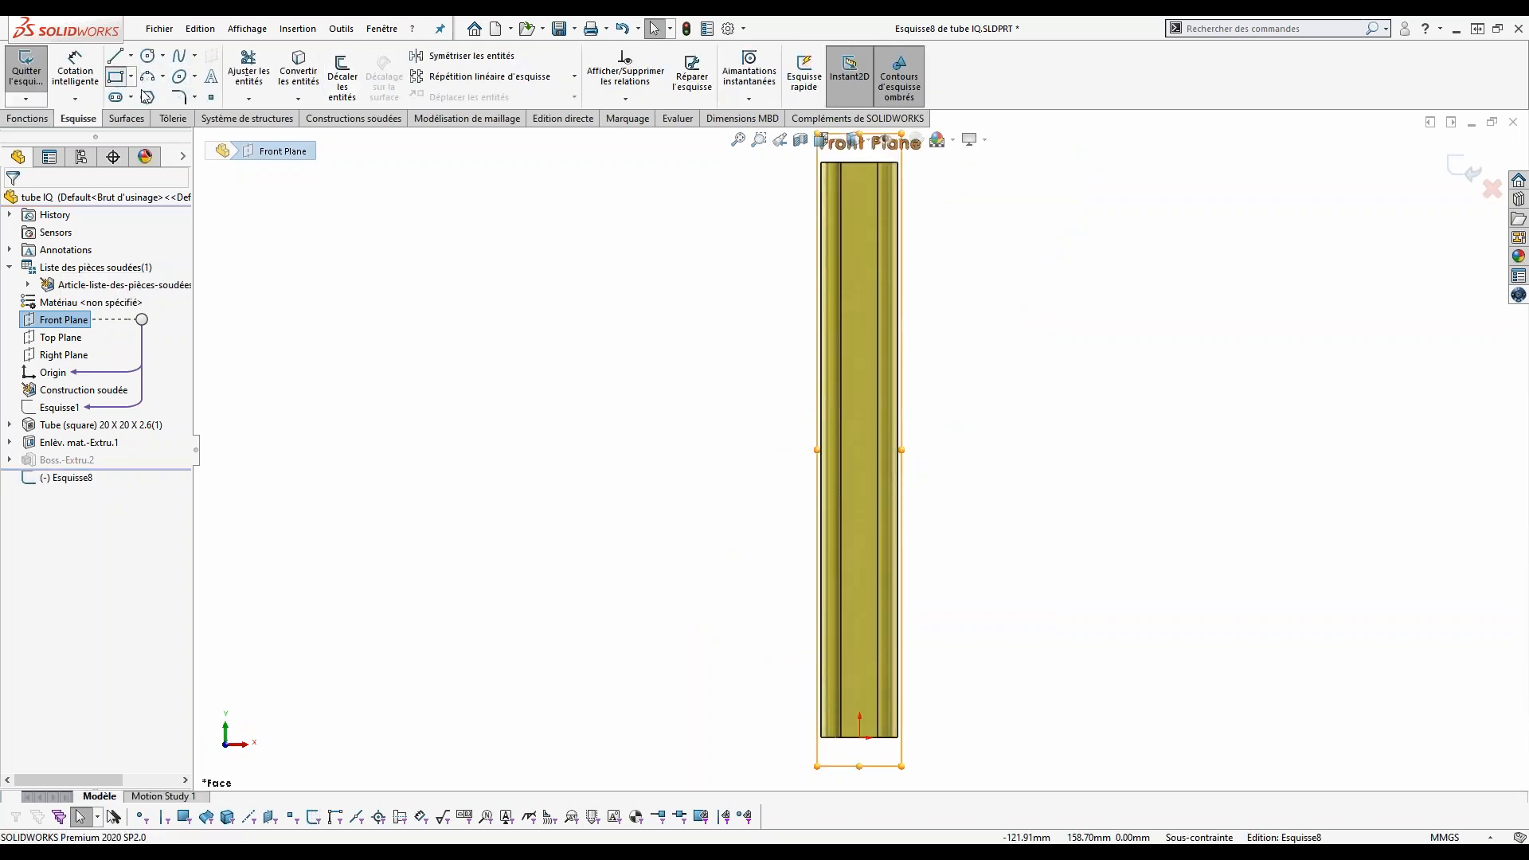
pyautogui.click(1135, 347)
pyautogui.click(1258, 473)
pyautogui.click(1468, 169)
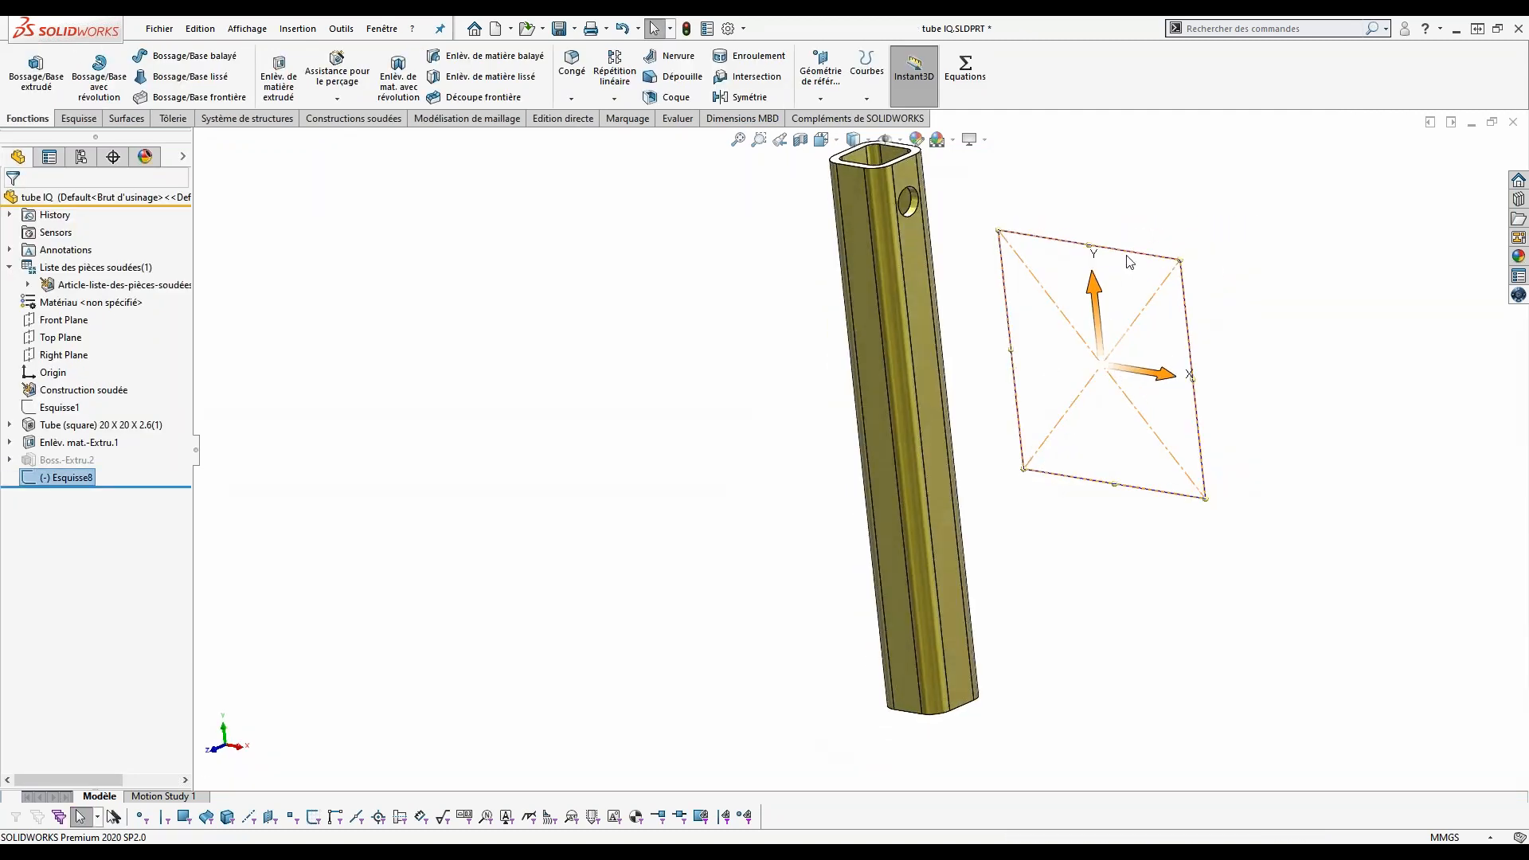
# Step: Extrude the rectangle freehand with Instant3D into a thin plate body beside the tube
pyautogui.click(1128, 254)
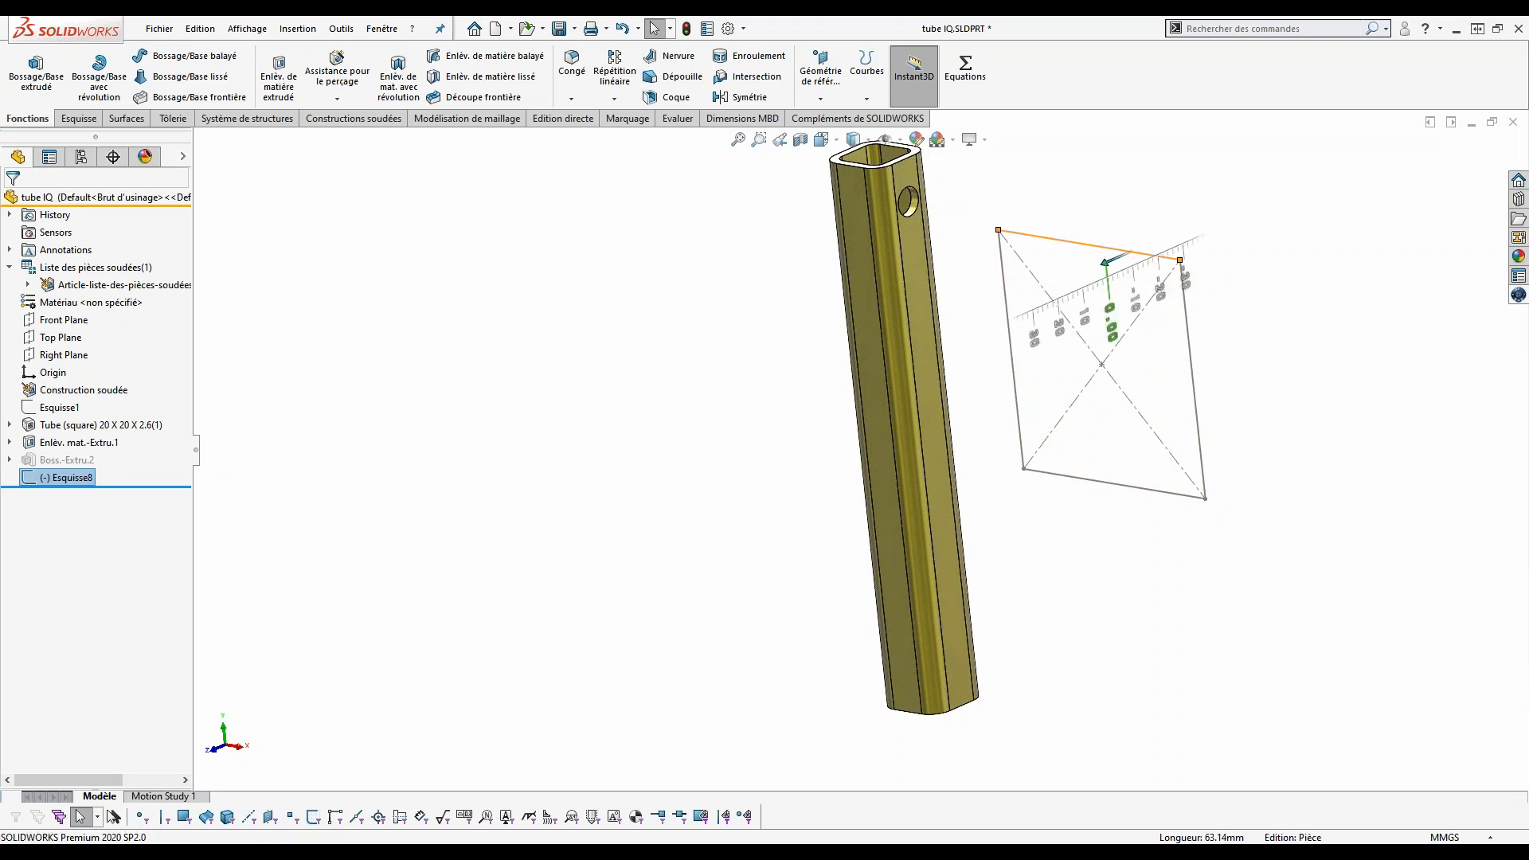
pyautogui.moveTo(1105, 262); pyautogui.dragTo(1091, 270)
pyautogui.click(1310, 351)
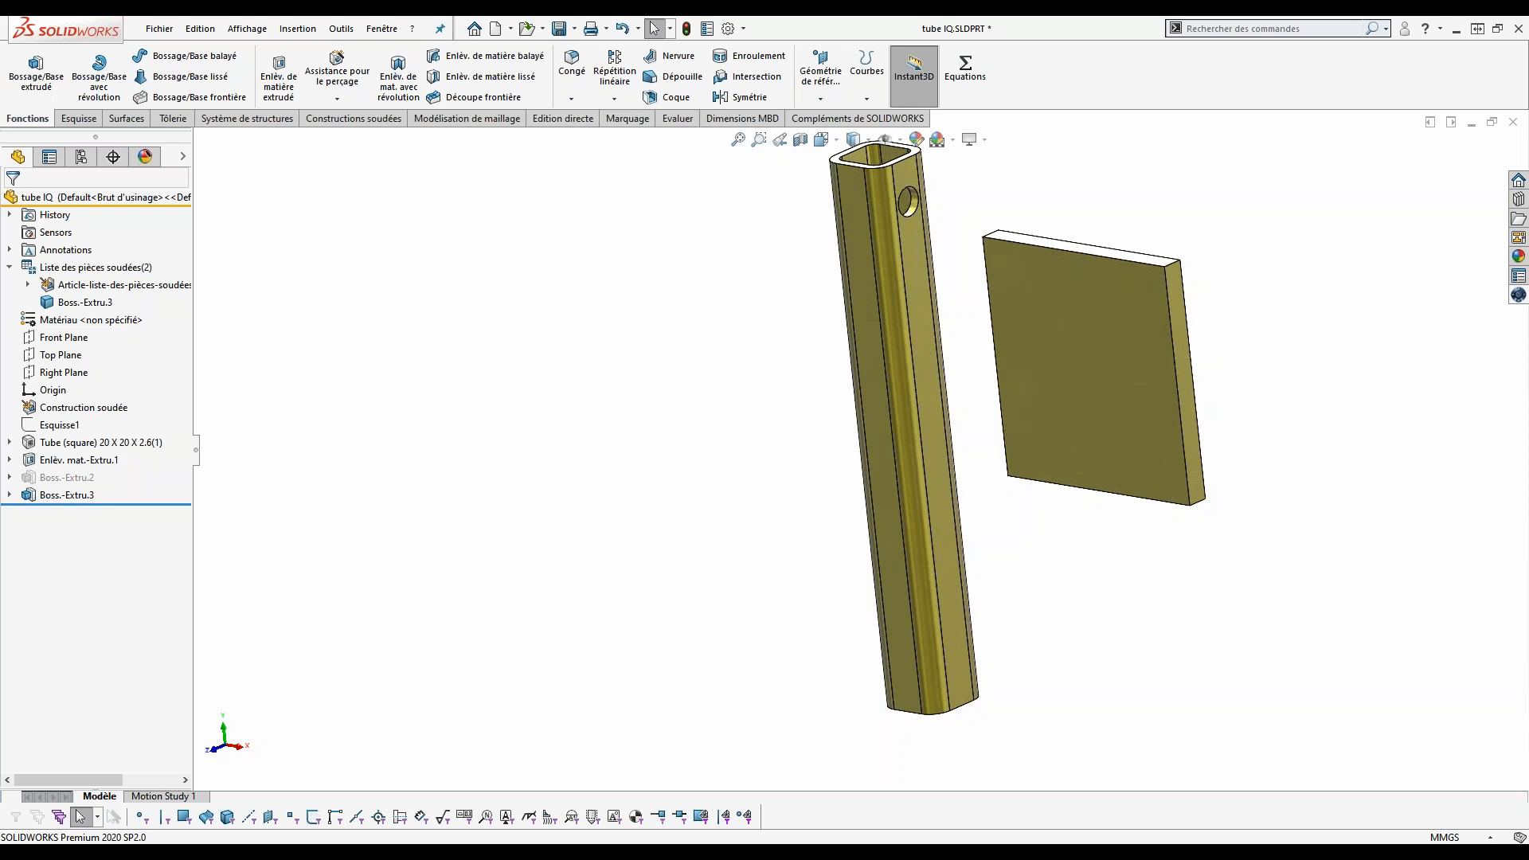
# Step: Review the direct editing commands and the available command sets, and start Move/Copy Bodies
pyautogui.click(298, 29)
pyautogui.keyDown('ctrl'); pyautogui.moveTo(926, 404); pyautogui.dragTo(834, 566, button='middle'); pyautogui.keyUp('ctrl')
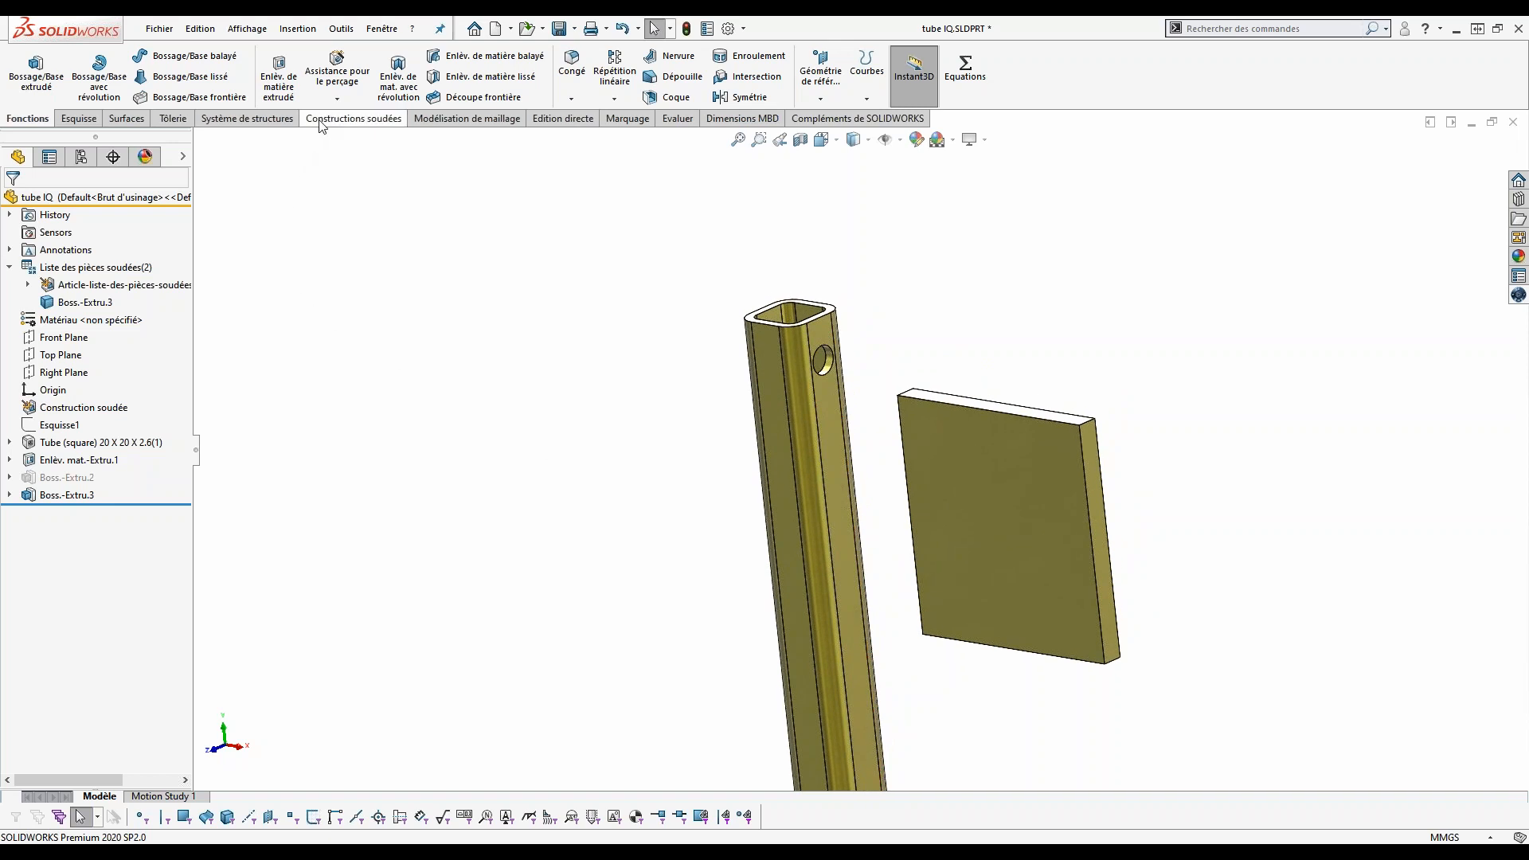
pyautogui.click(563, 120)
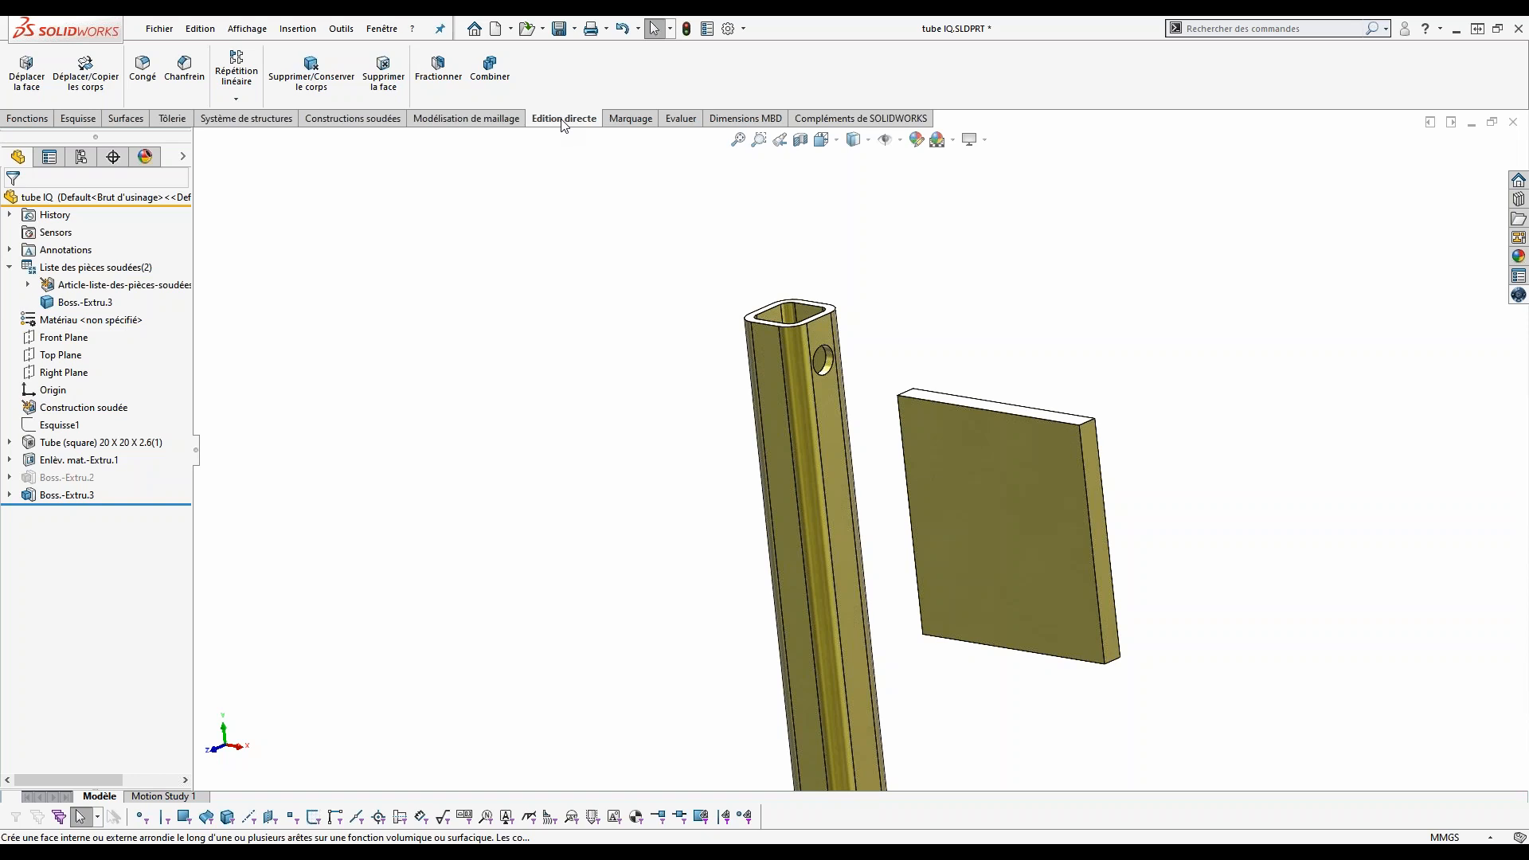
pyautogui.rightClick(562, 121)
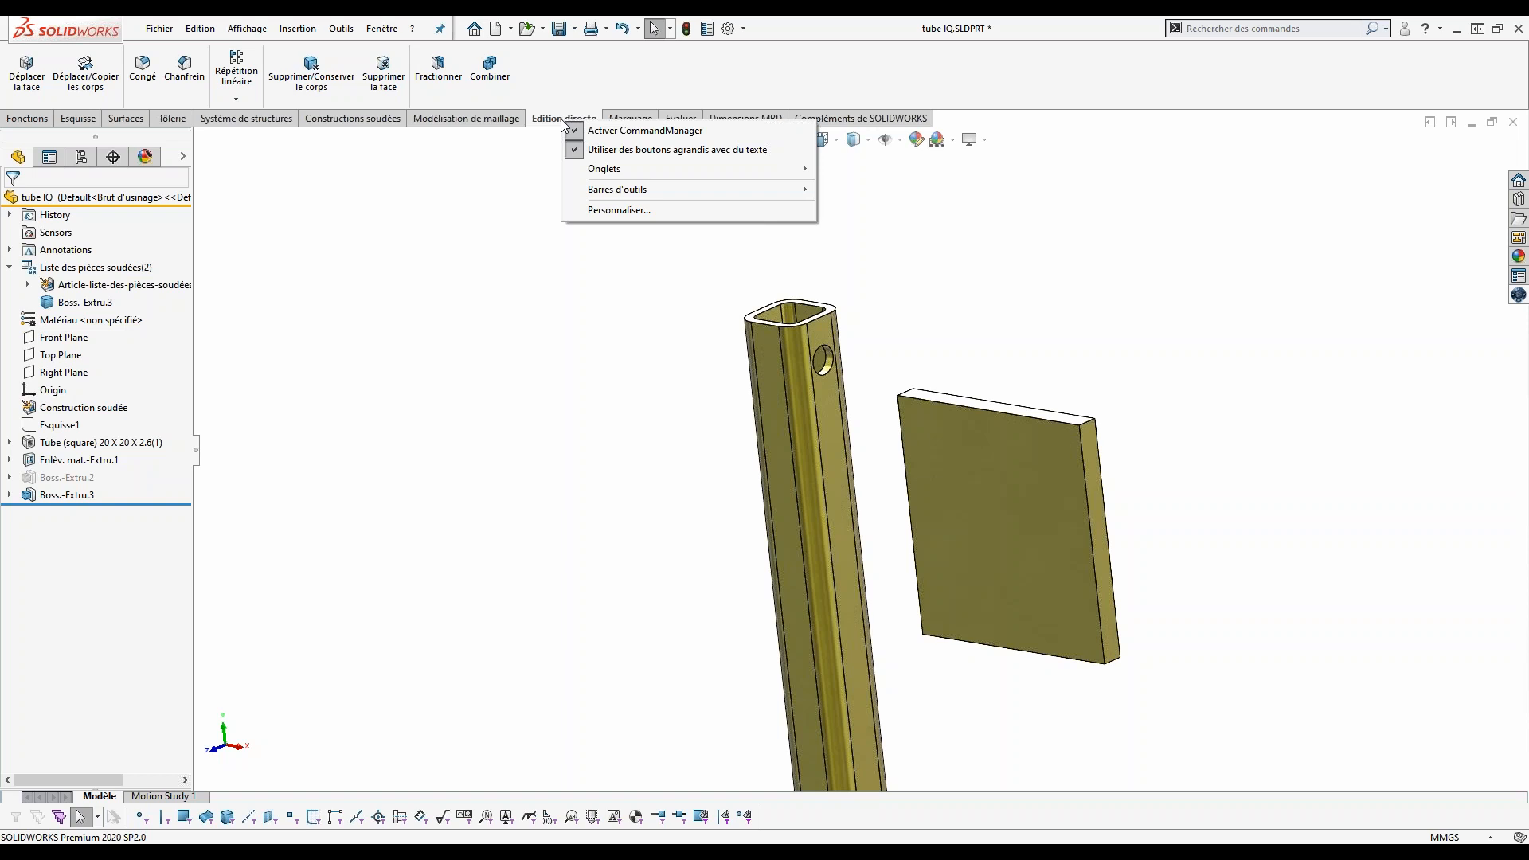
pyautogui.moveTo(618, 170)
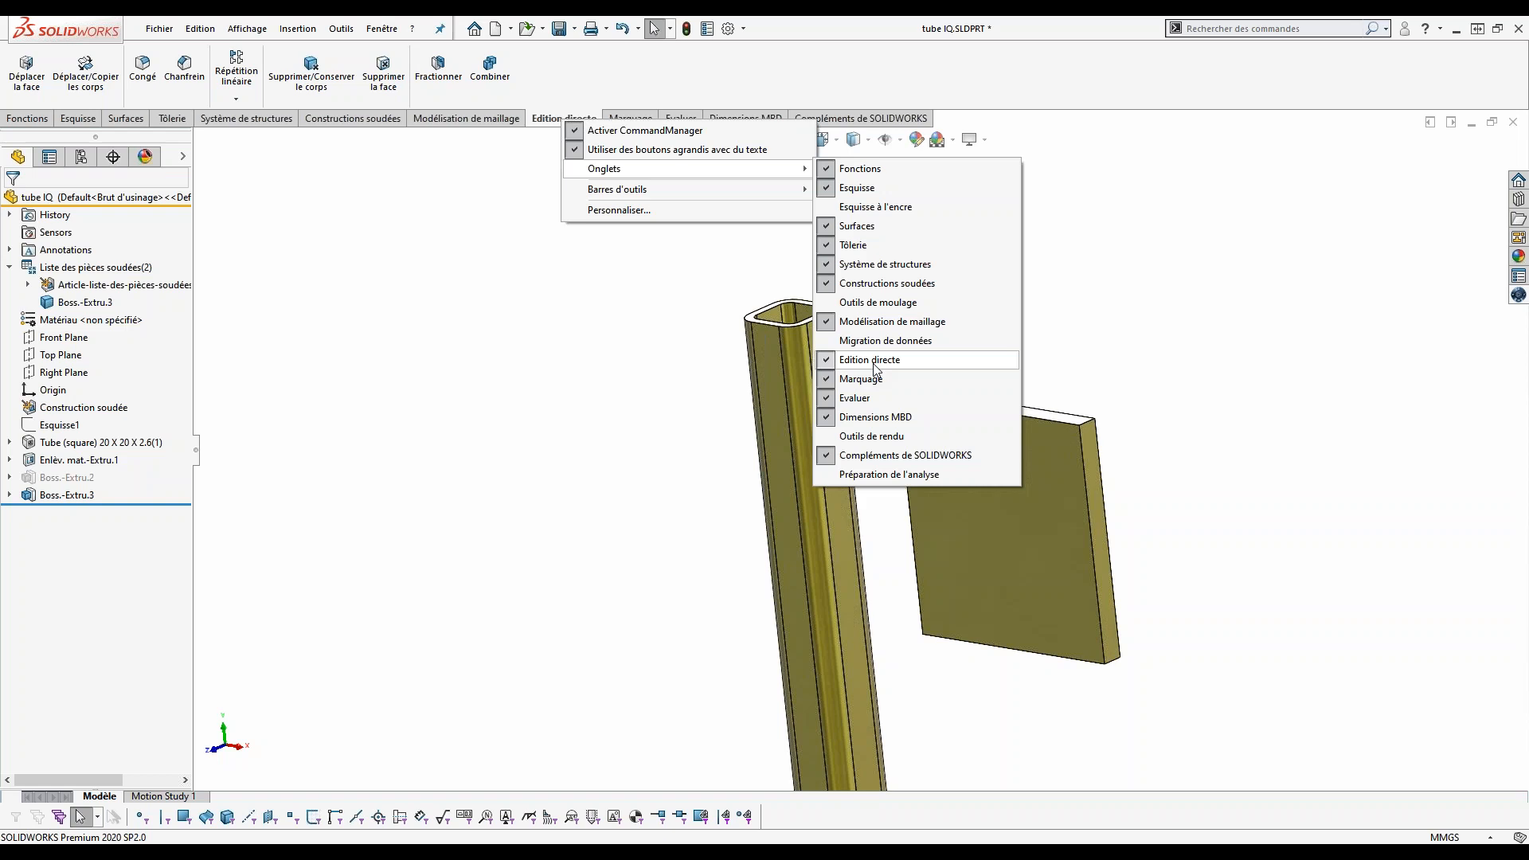
pyautogui.click(603, 405)
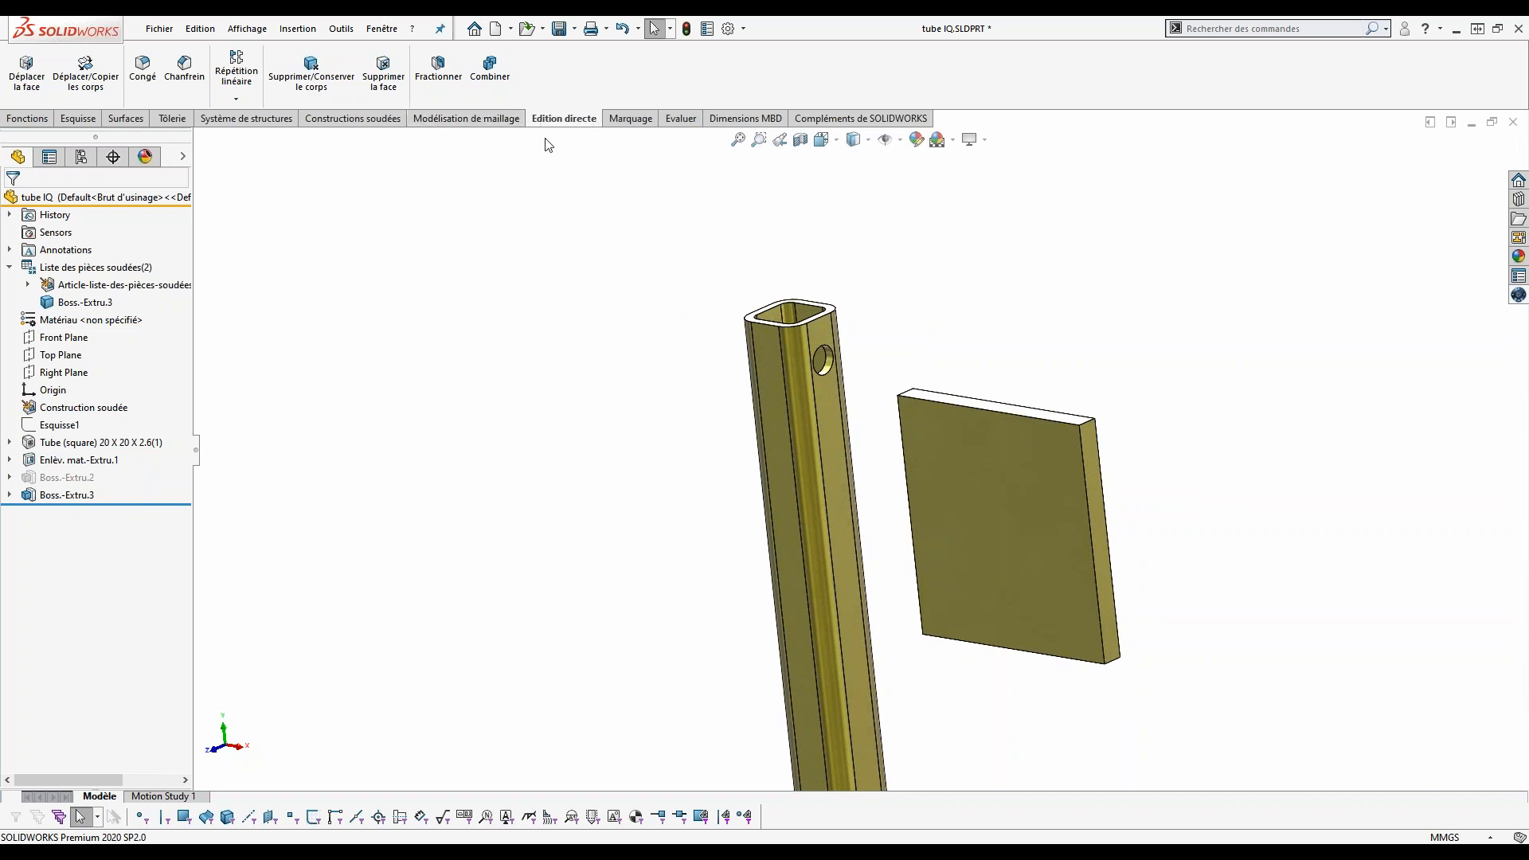
pyautogui.click(88, 76)
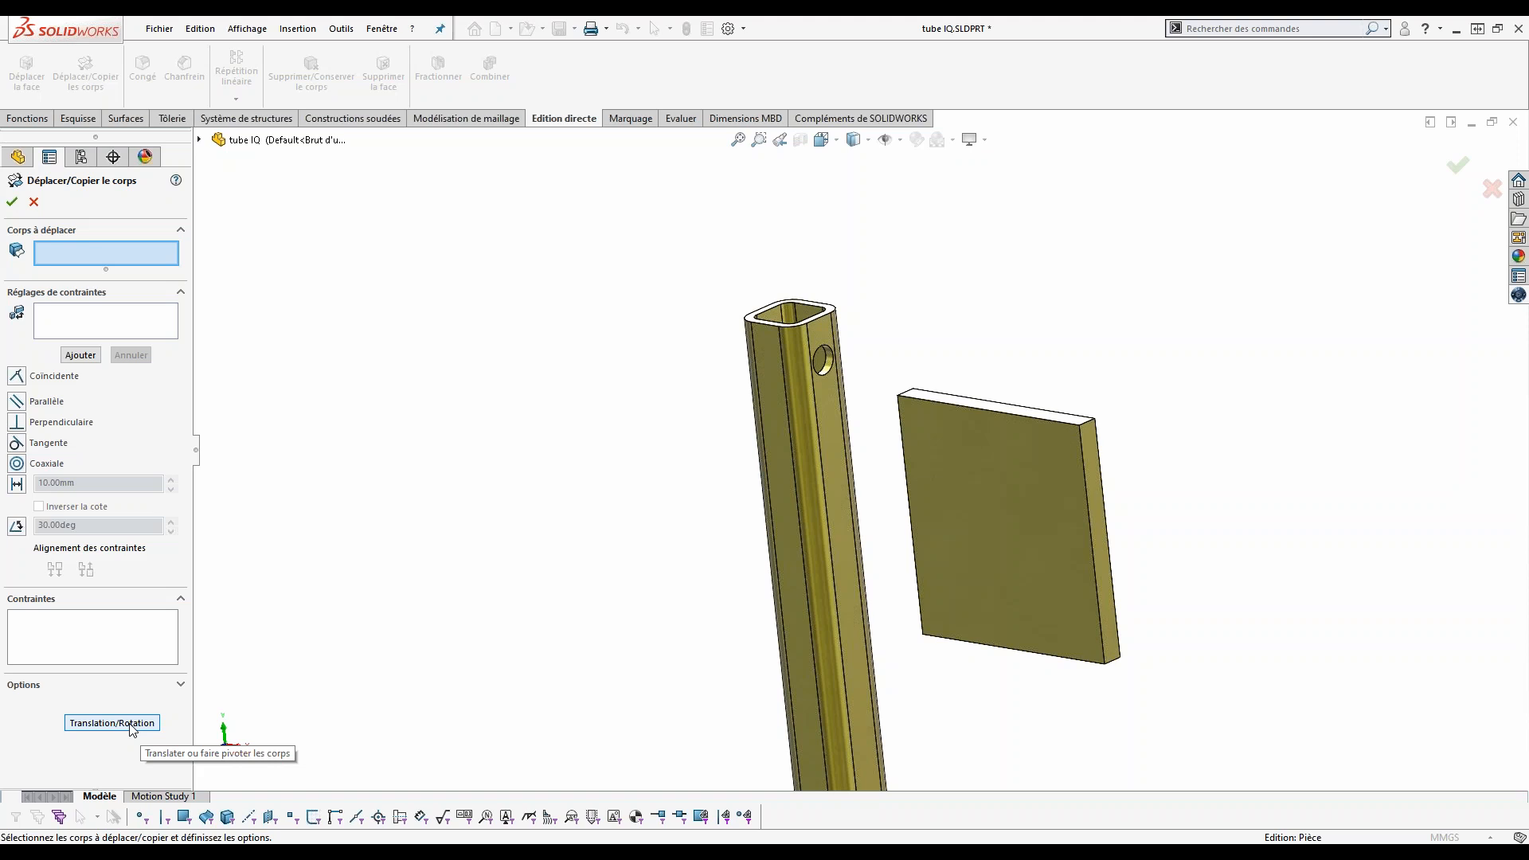
# Step: Try translating and rotating a copy of the plate to 217° about X, return to constraints and clear the body selection
pyautogui.click(130, 726)
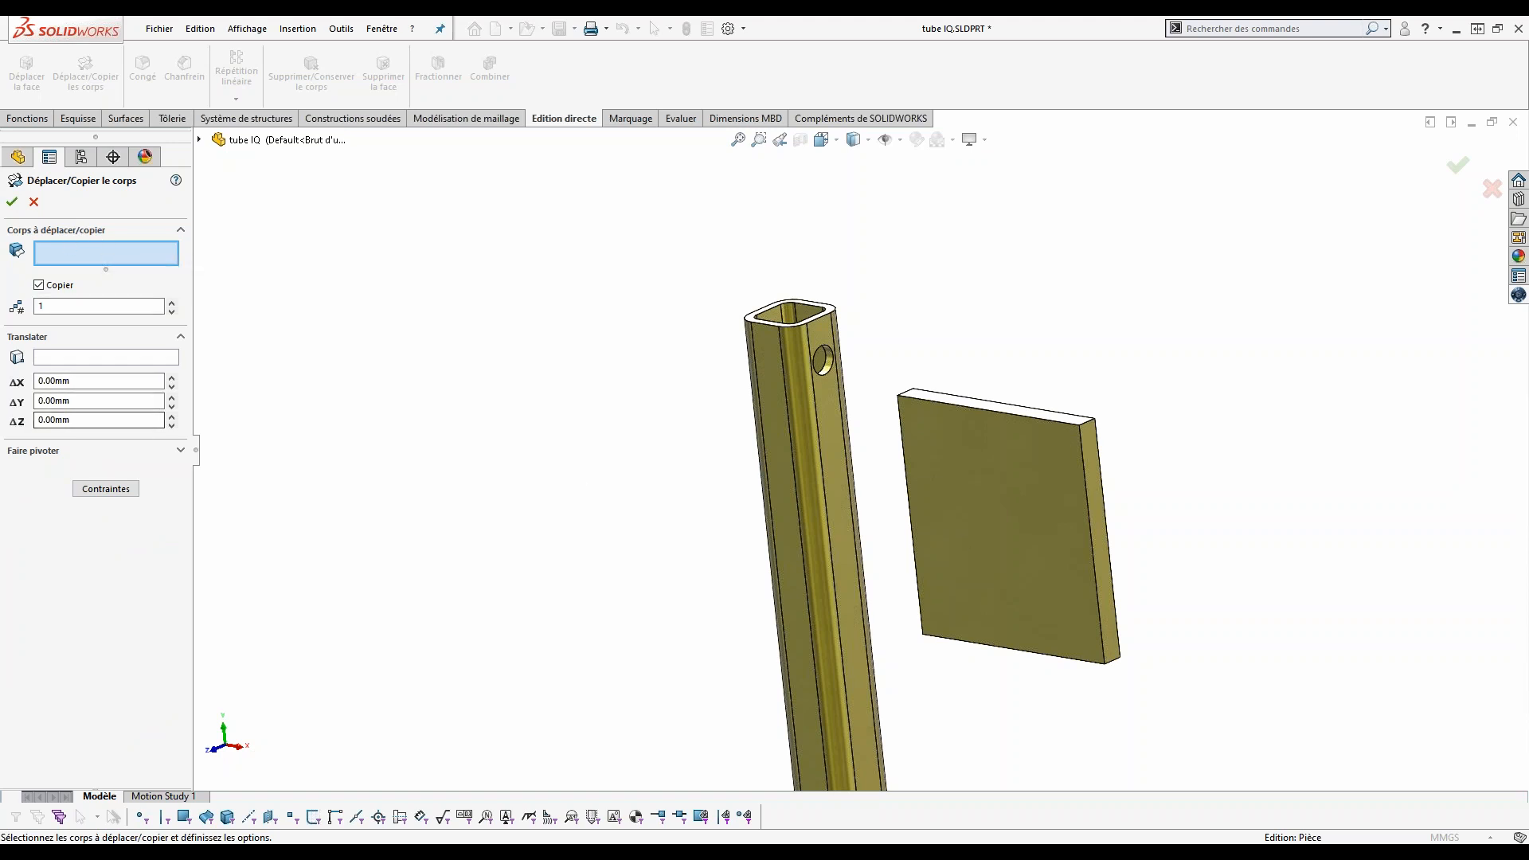
pyautogui.click(1020, 542)
pyautogui.moveTo(1081, 548); pyautogui.dragTo(1192, 551)
pyautogui.moveTo(1094, 489); pyautogui.dragTo(1056, 532)
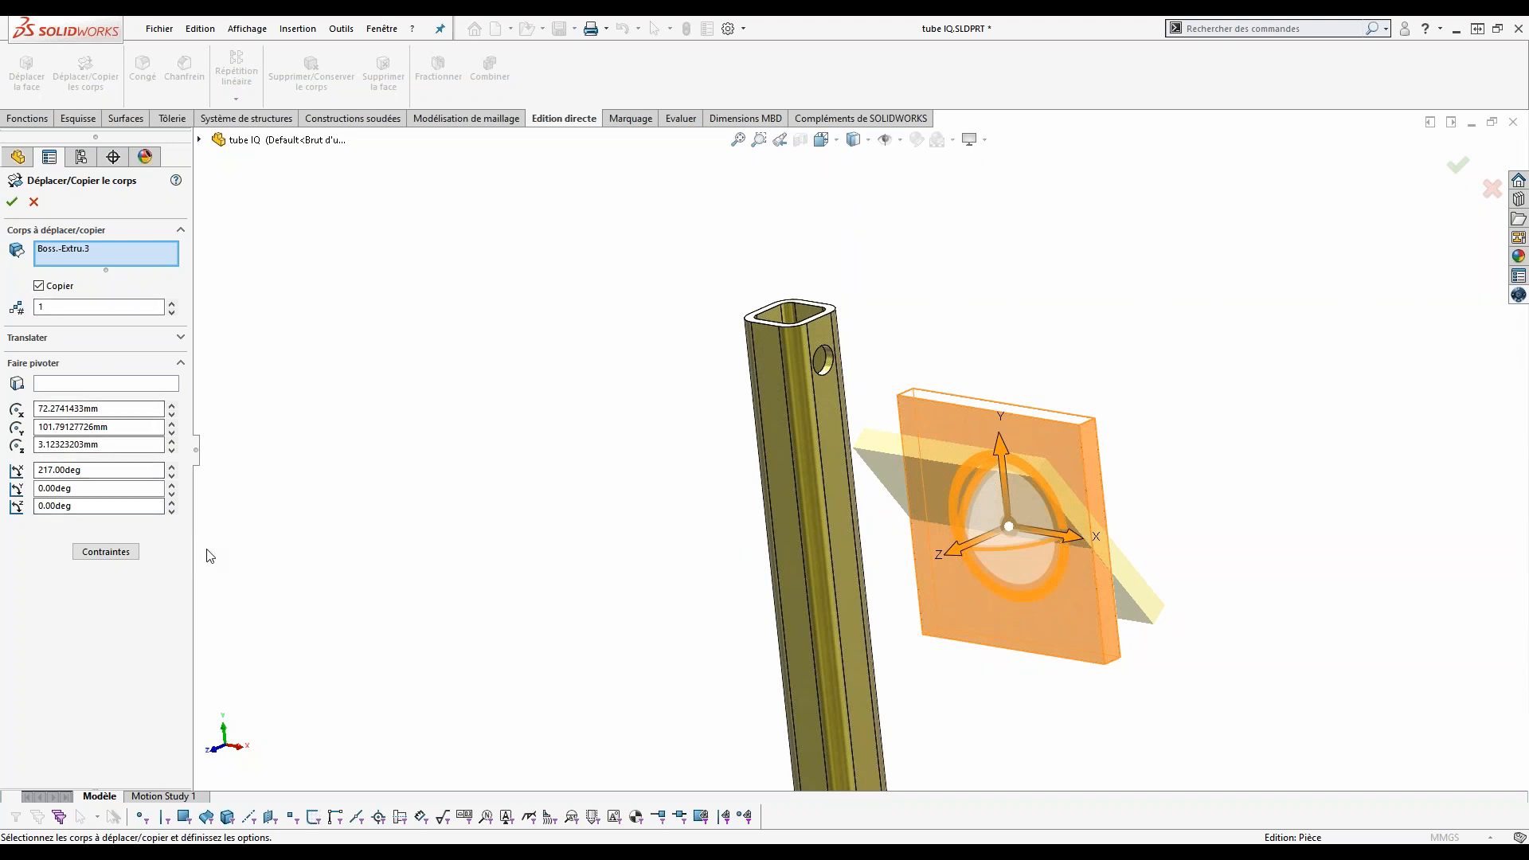
pyautogui.click(106, 551)
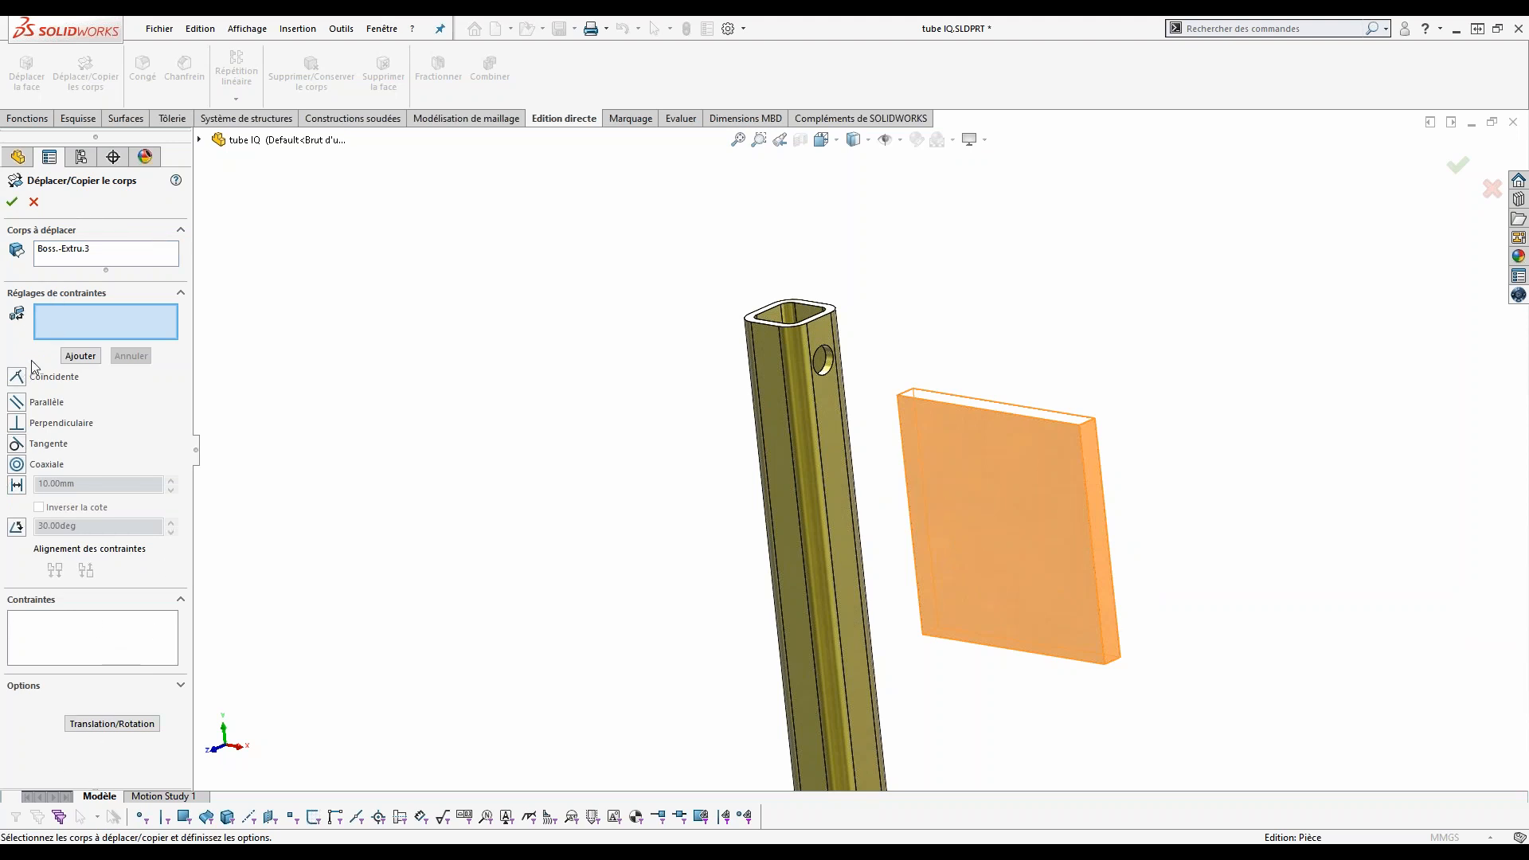
pyautogui.click(106, 251)
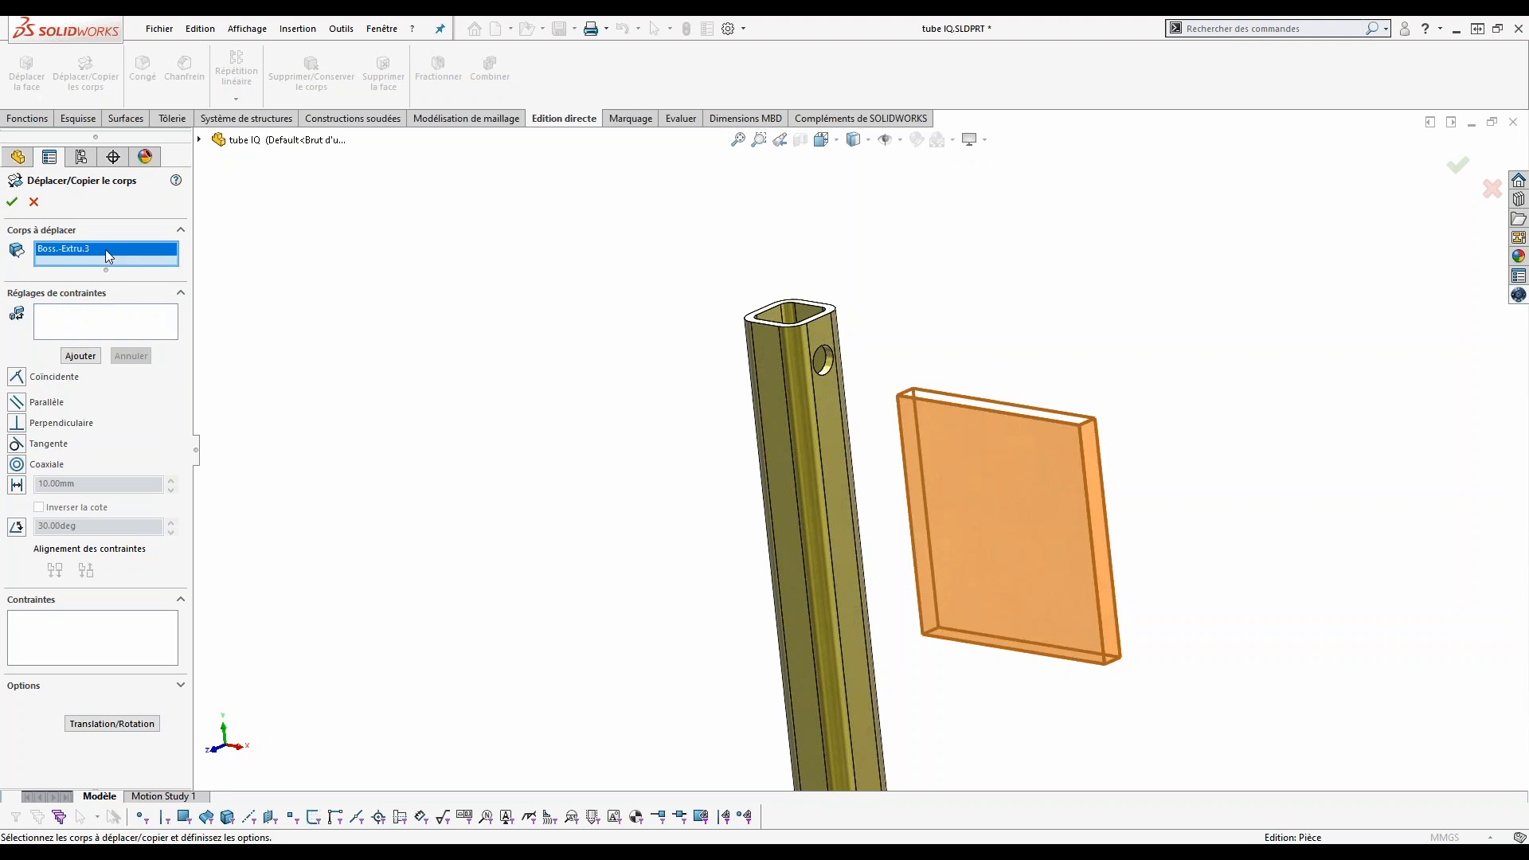
pyautogui.press('Delete')
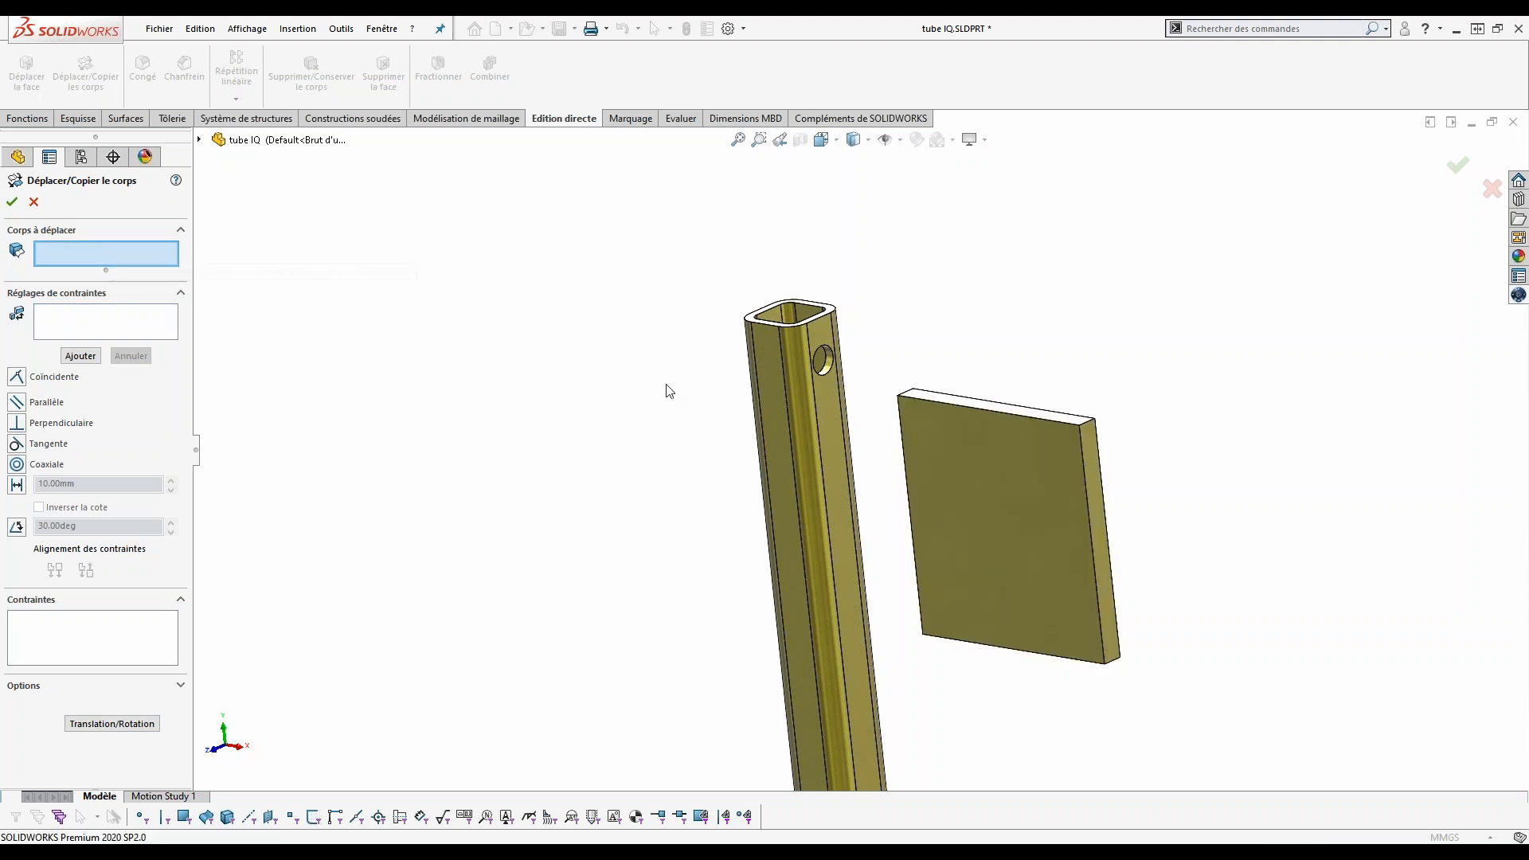
# Step: Select the plate as the body to move and add a coincident constraint between its large face and the tube's end face
pyautogui.click(1033, 520)
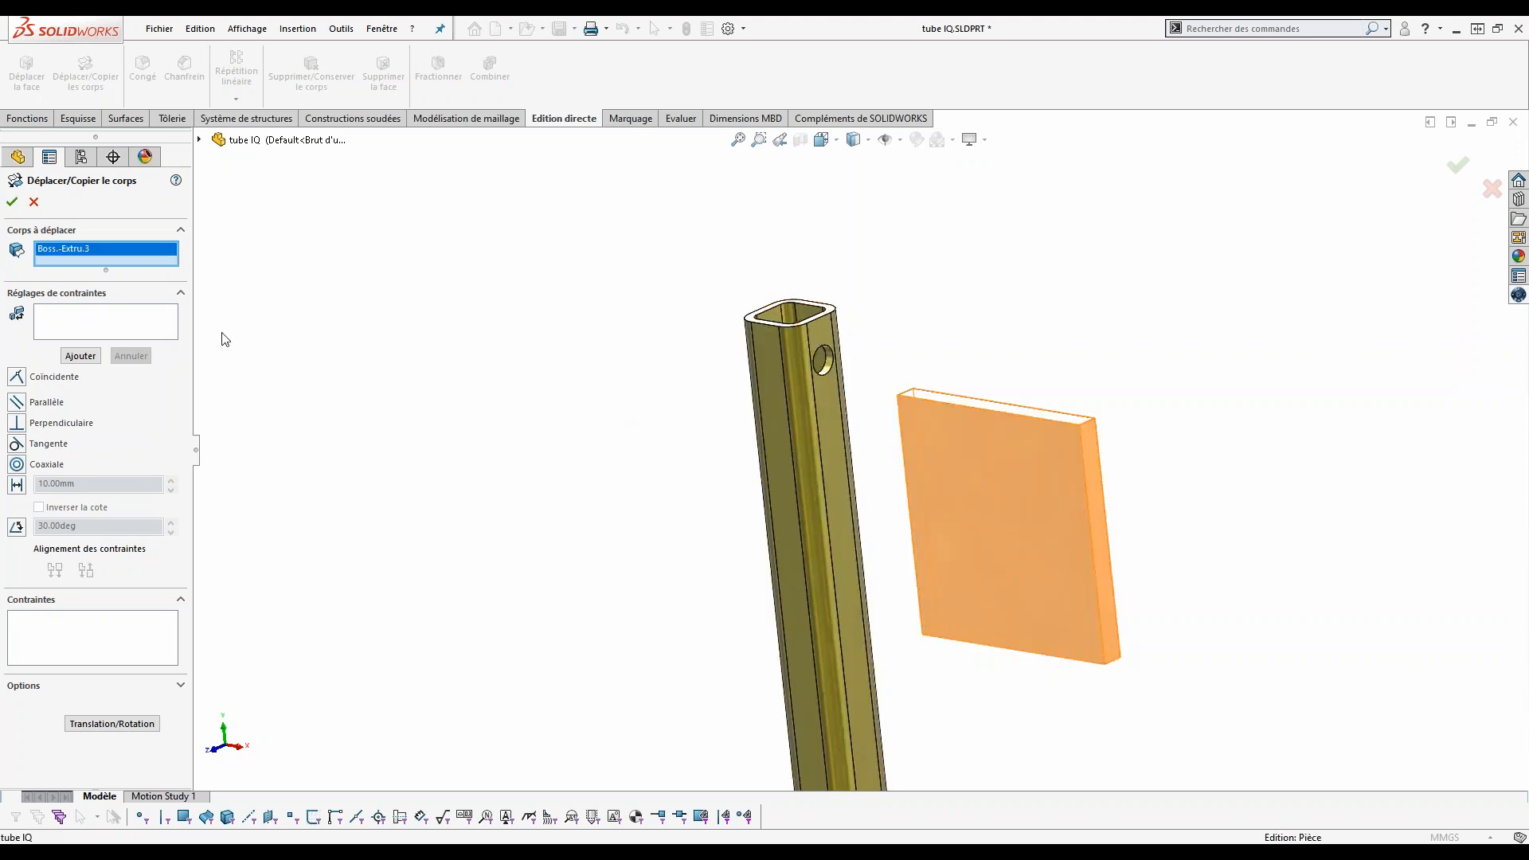
pyautogui.click(148, 328)
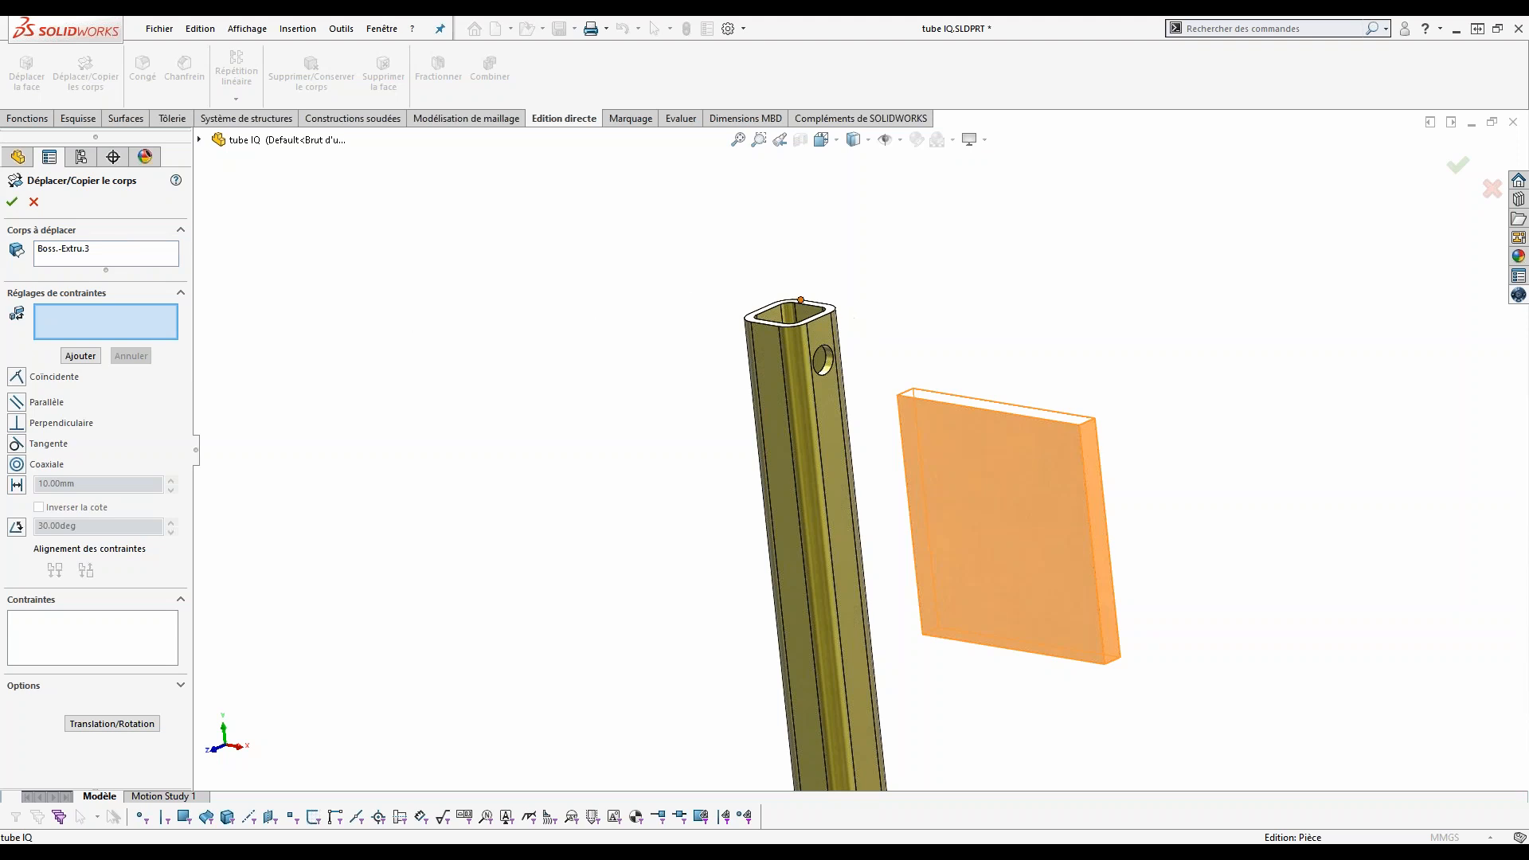
pyautogui.scroll(-3, 829, 315)
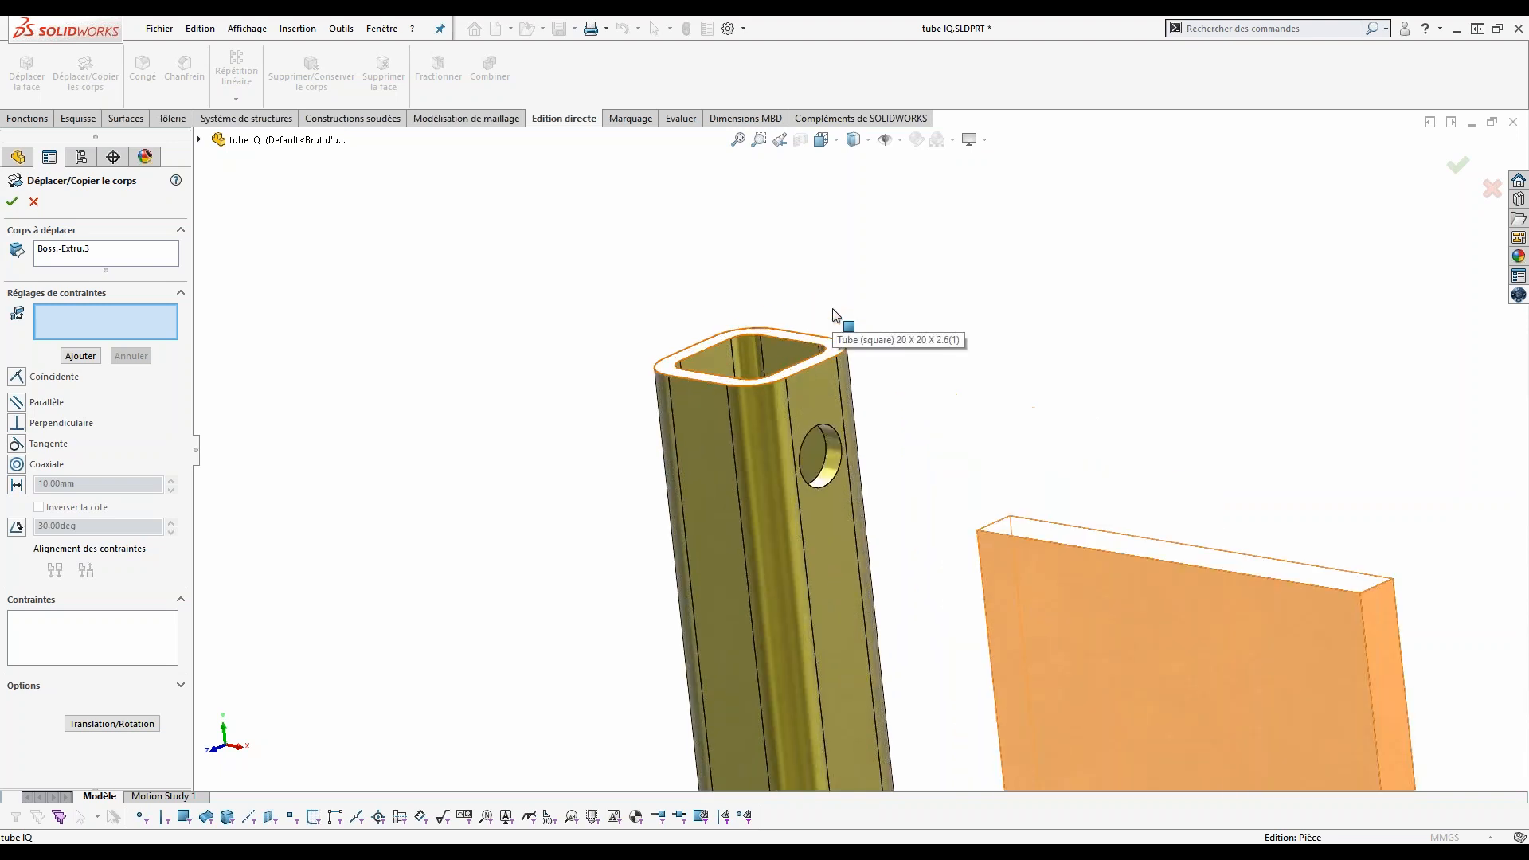
pyautogui.click(840, 356)
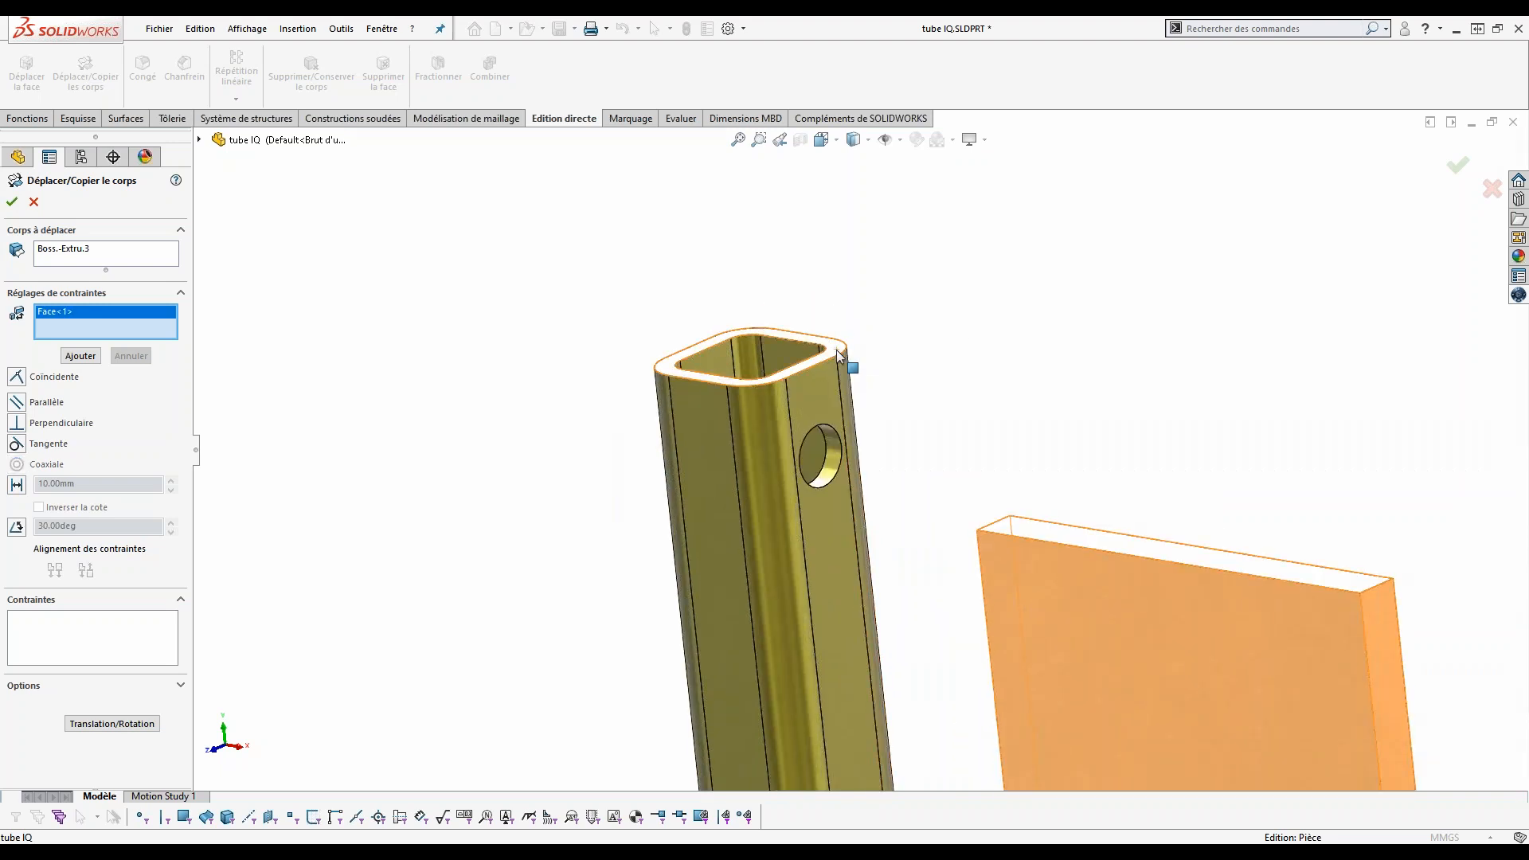
pyautogui.click(1073, 643)
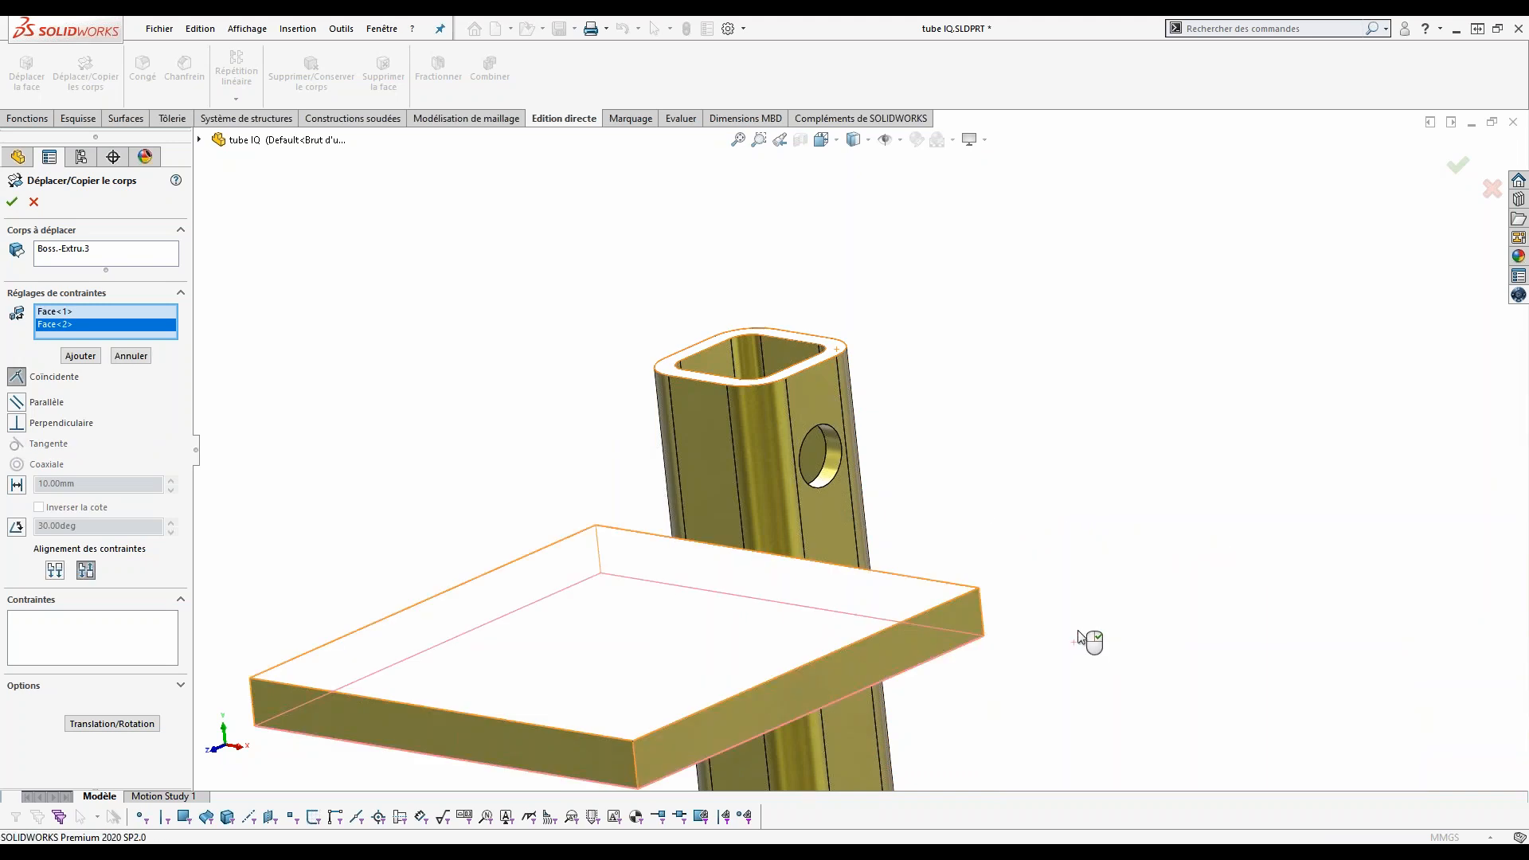
pyautogui.scroll(3, 1052, 614)
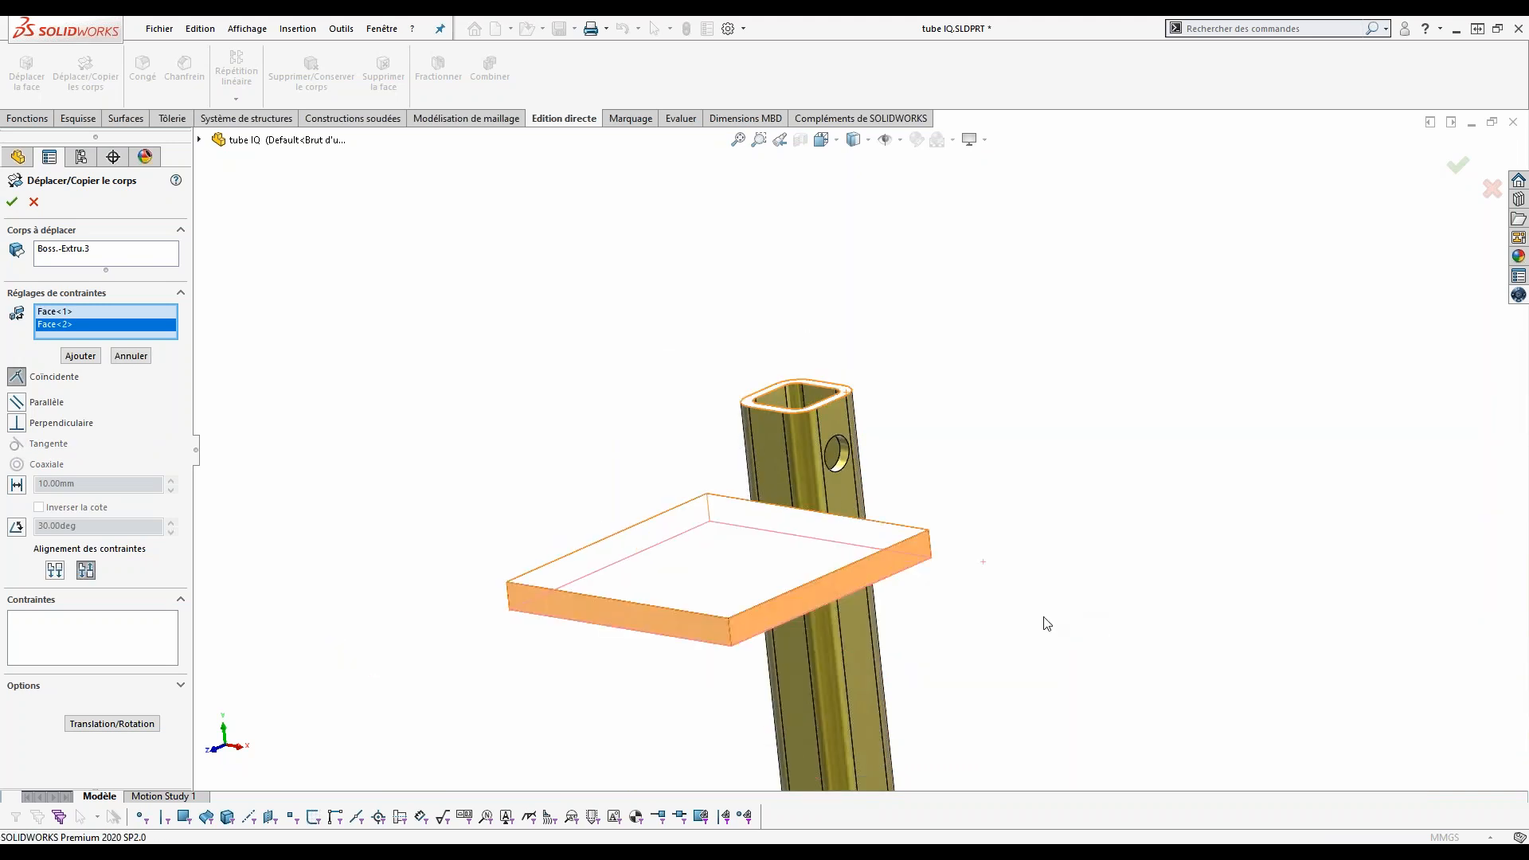
pyautogui.moveTo(919, 618); pyautogui.dragTo(926, 538, button='middle')
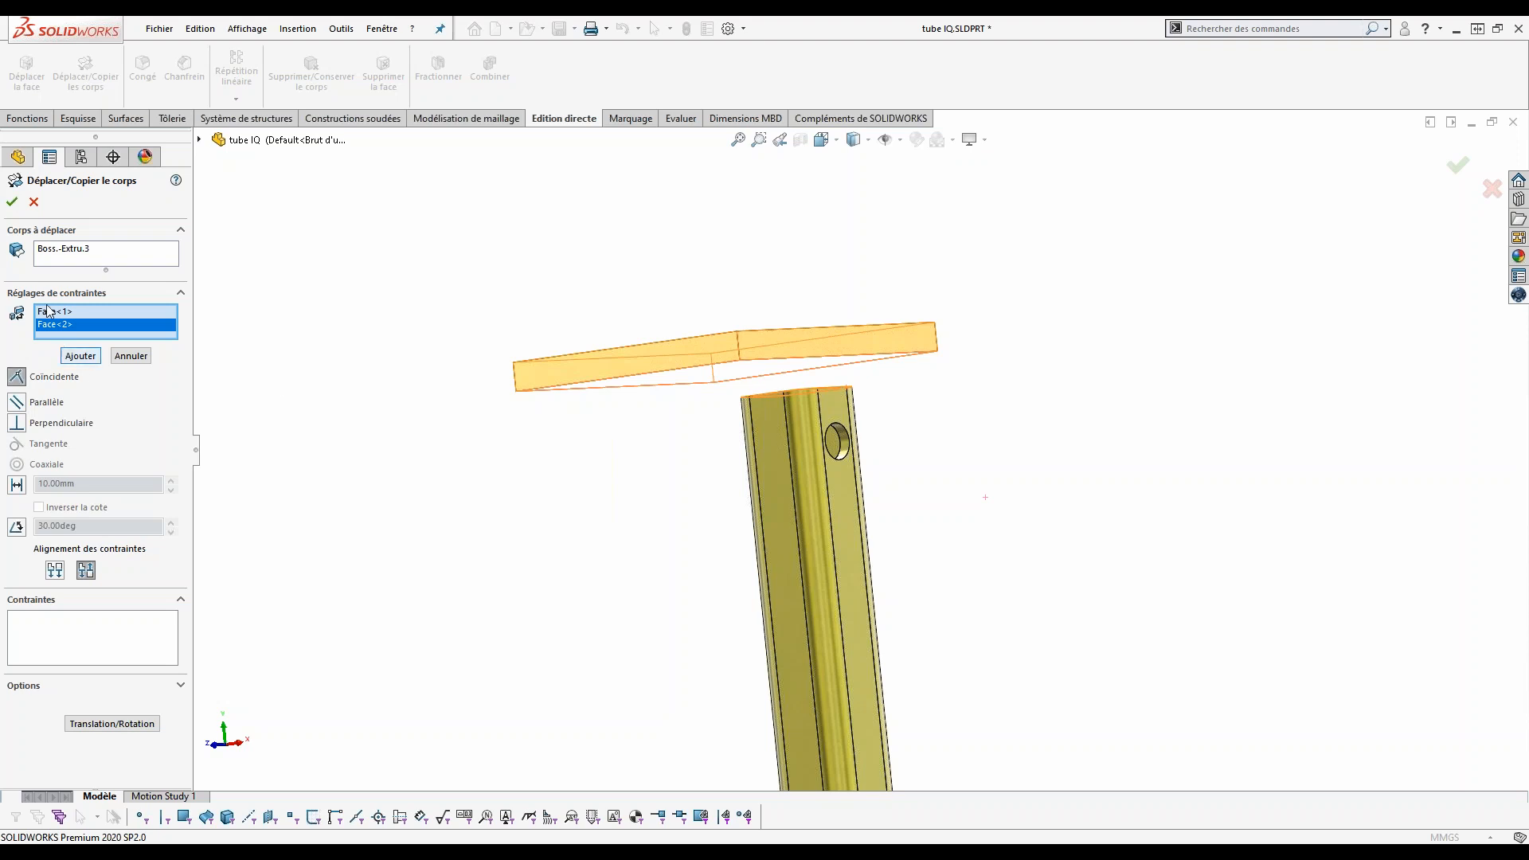
pyautogui.click(80, 356)
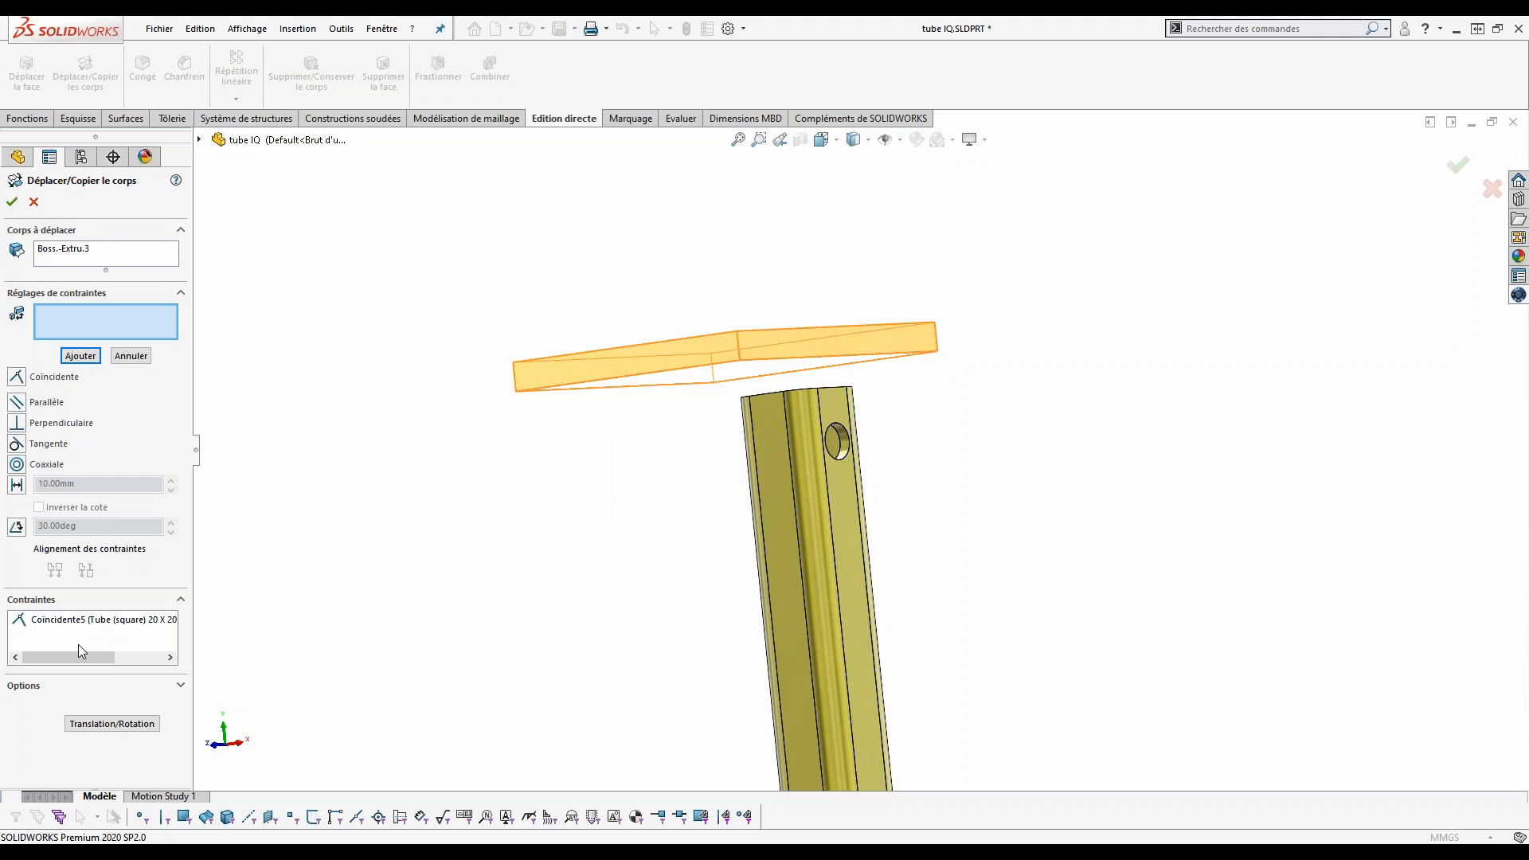
# Step: Make two adjacent edge faces of the plate coincident with the tube's two outer side faces and accept the body move
pyautogui.click(789, 342)
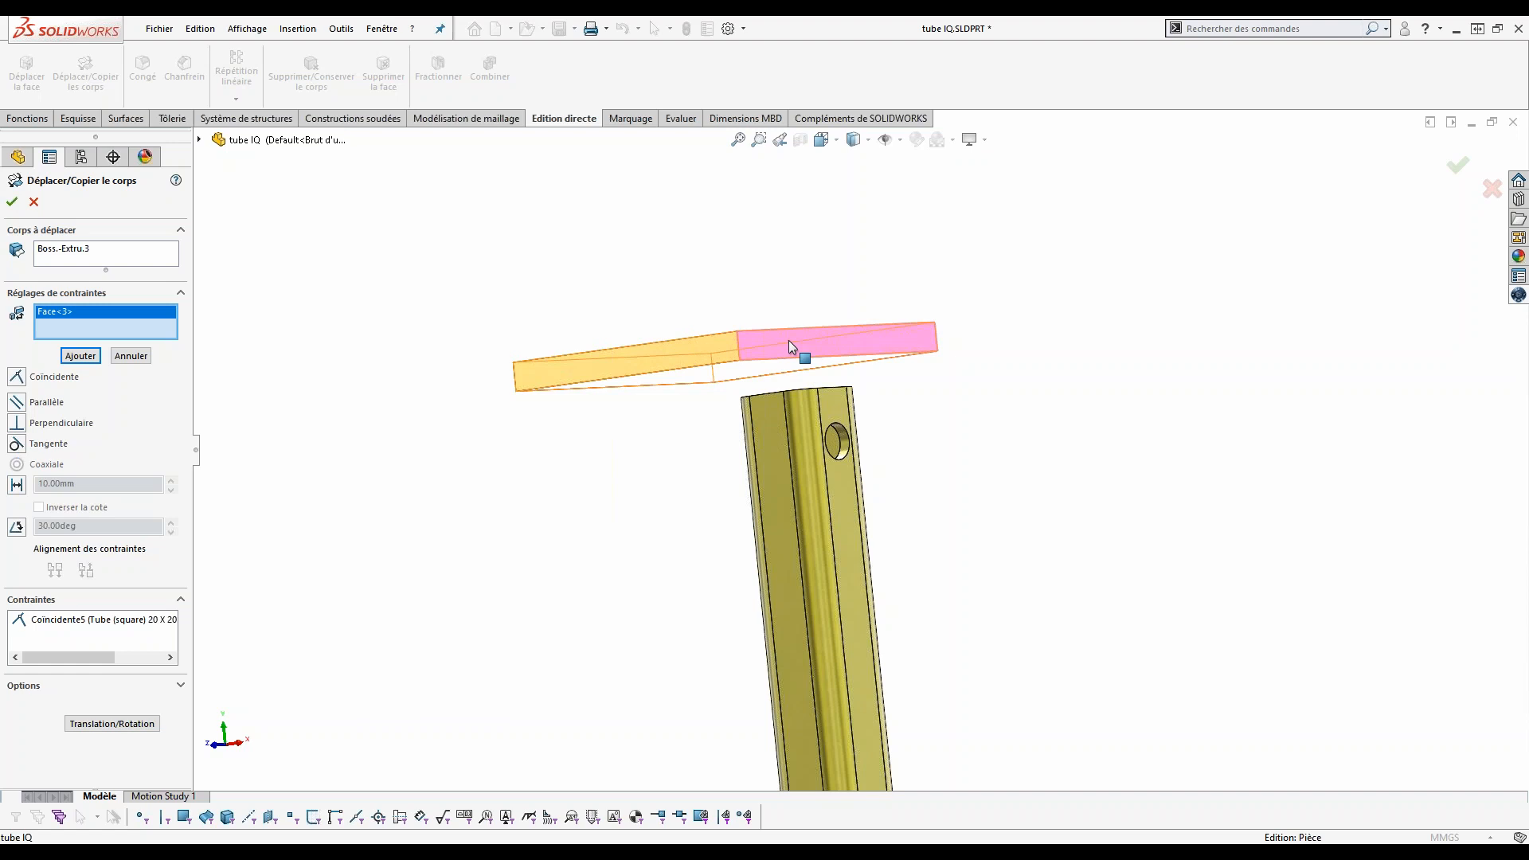
pyautogui.click(833, 408)
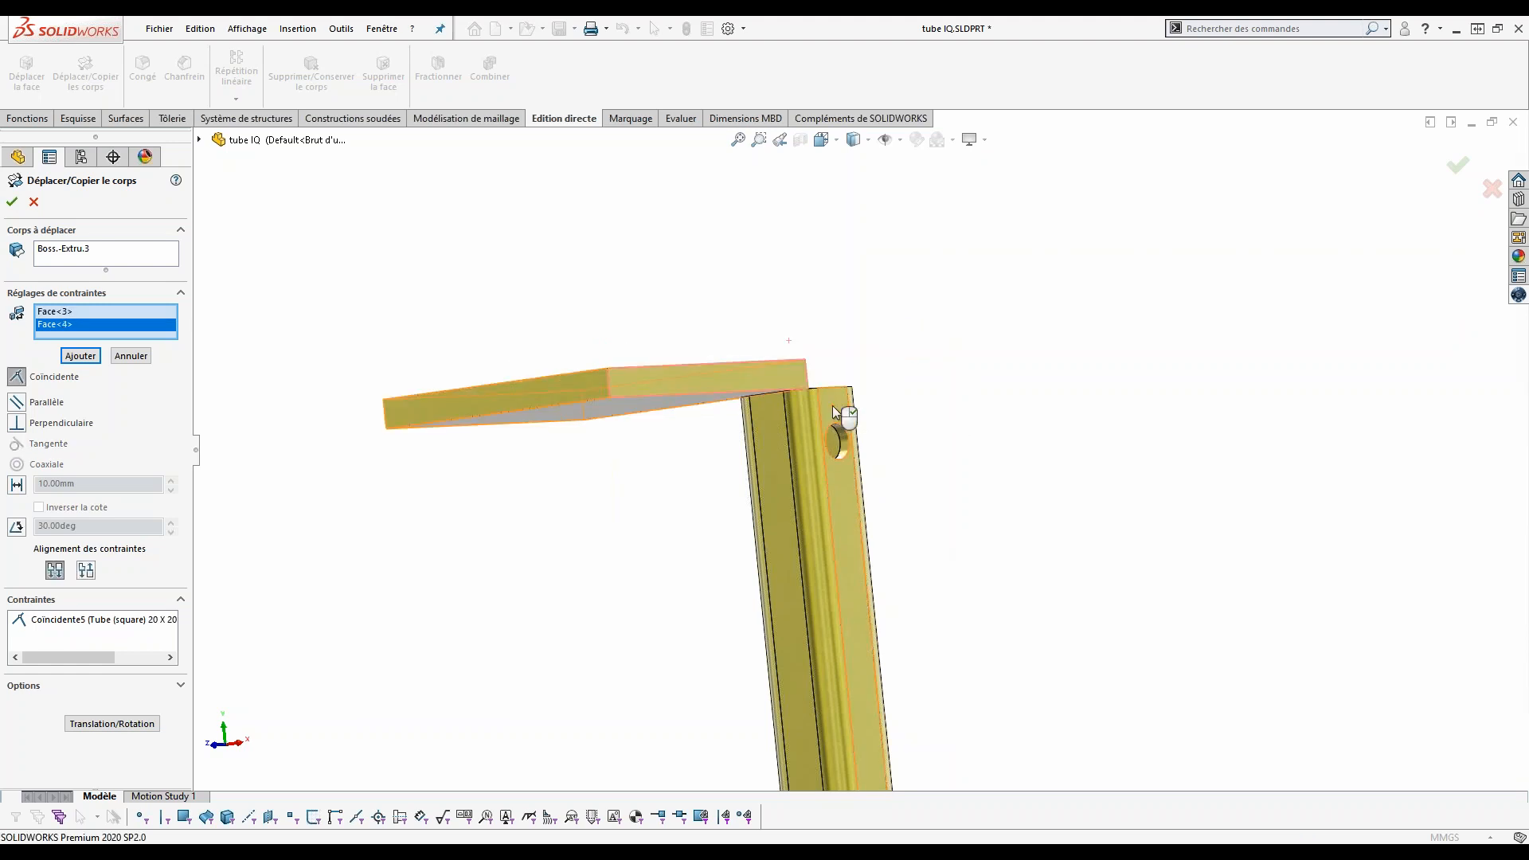
pyautogui.press('Return')
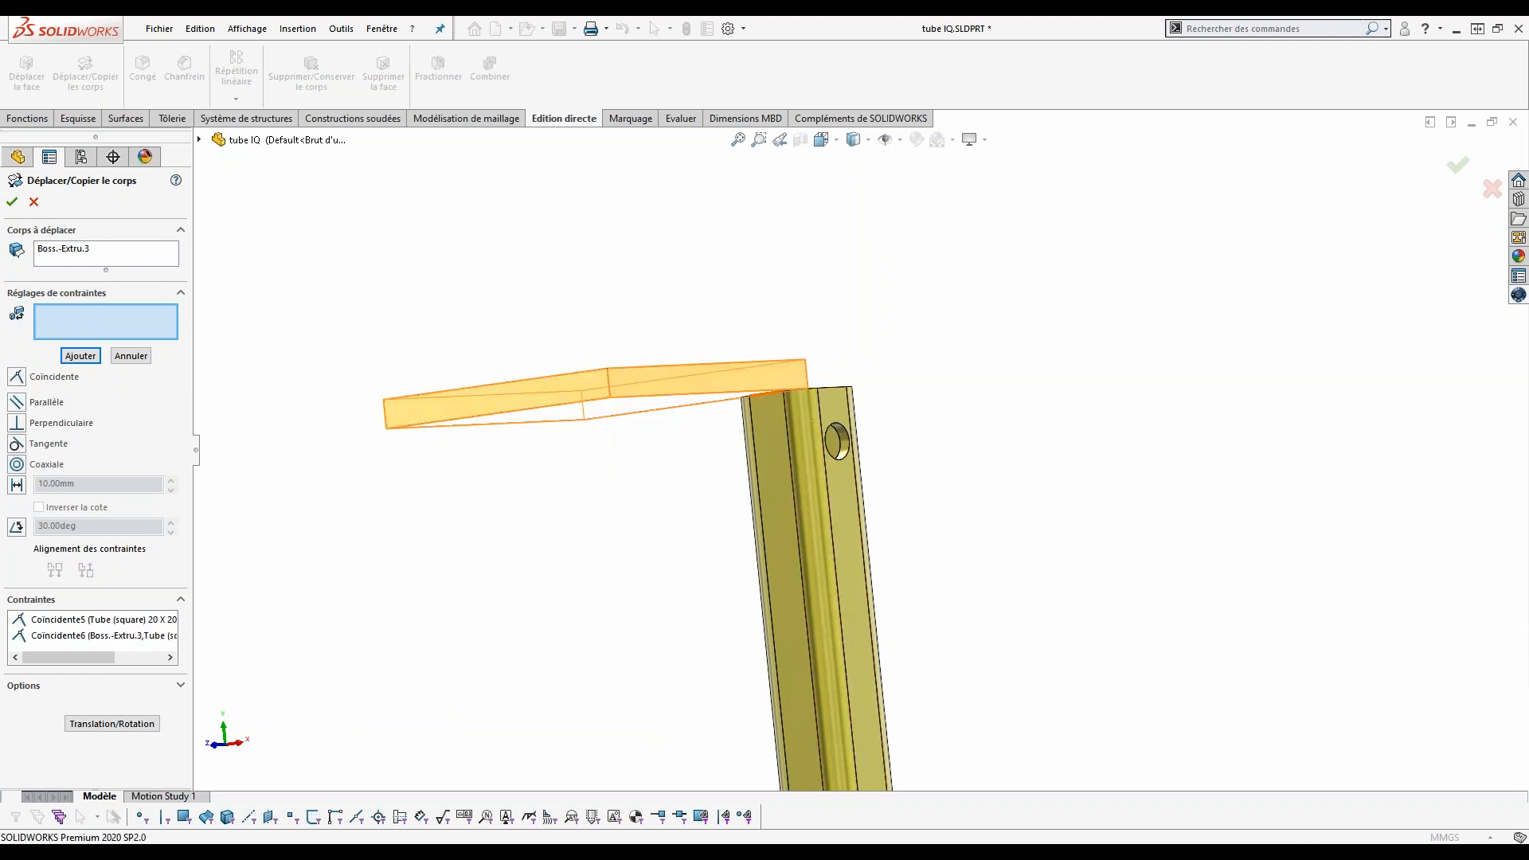
pyautogui.click(587, 385)
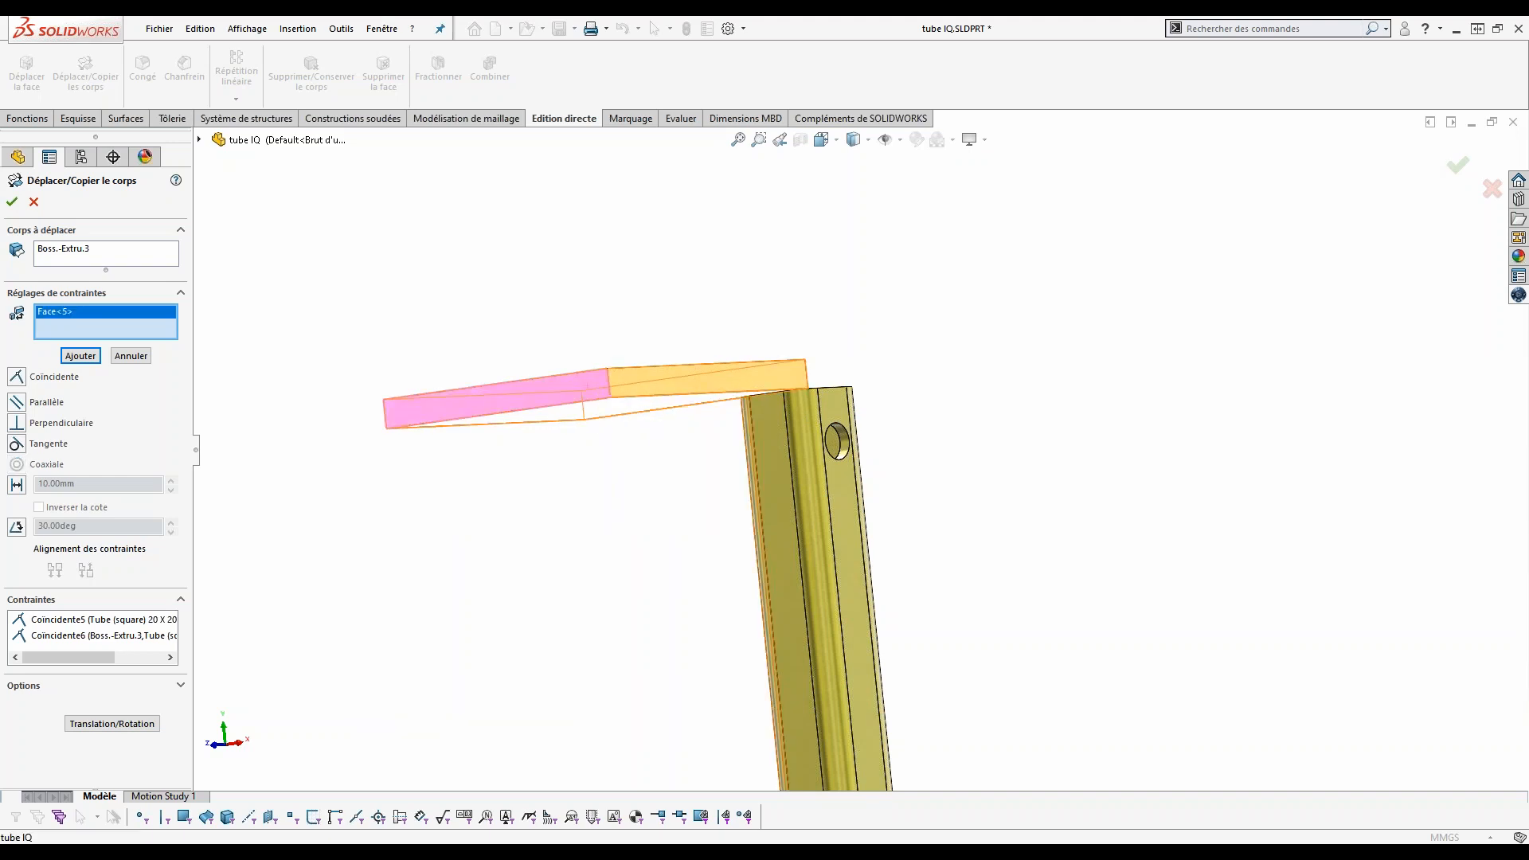
pyautogui.click(775, 426)
pyautogui.press('Return')
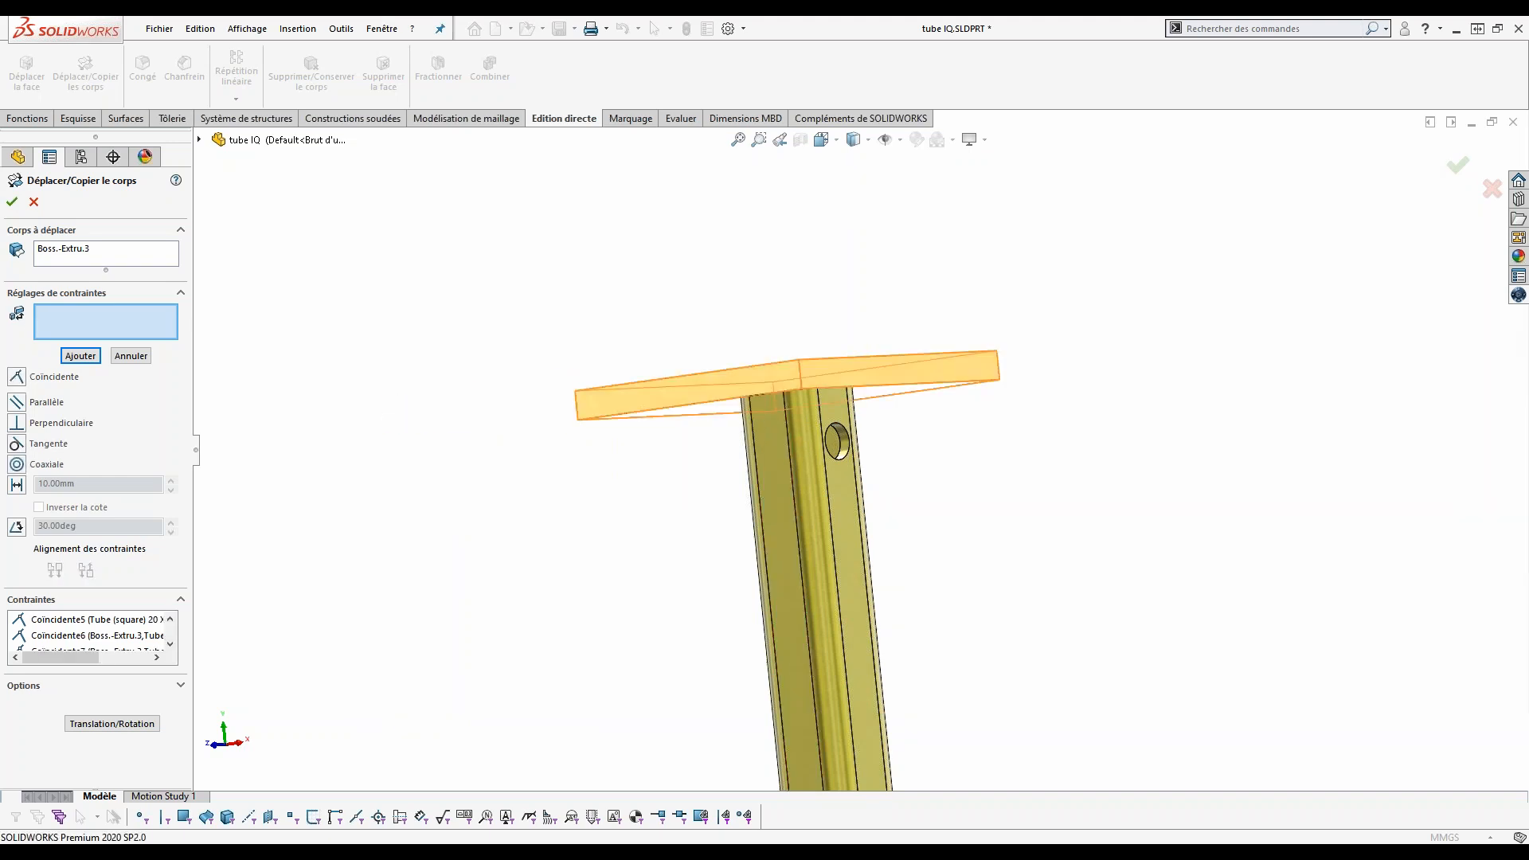
pyautogui.moveTo(913, 520); pyautogui.dragTo(978, 385, button='middle')
pyautogui.scroll(-3, 796, 504)
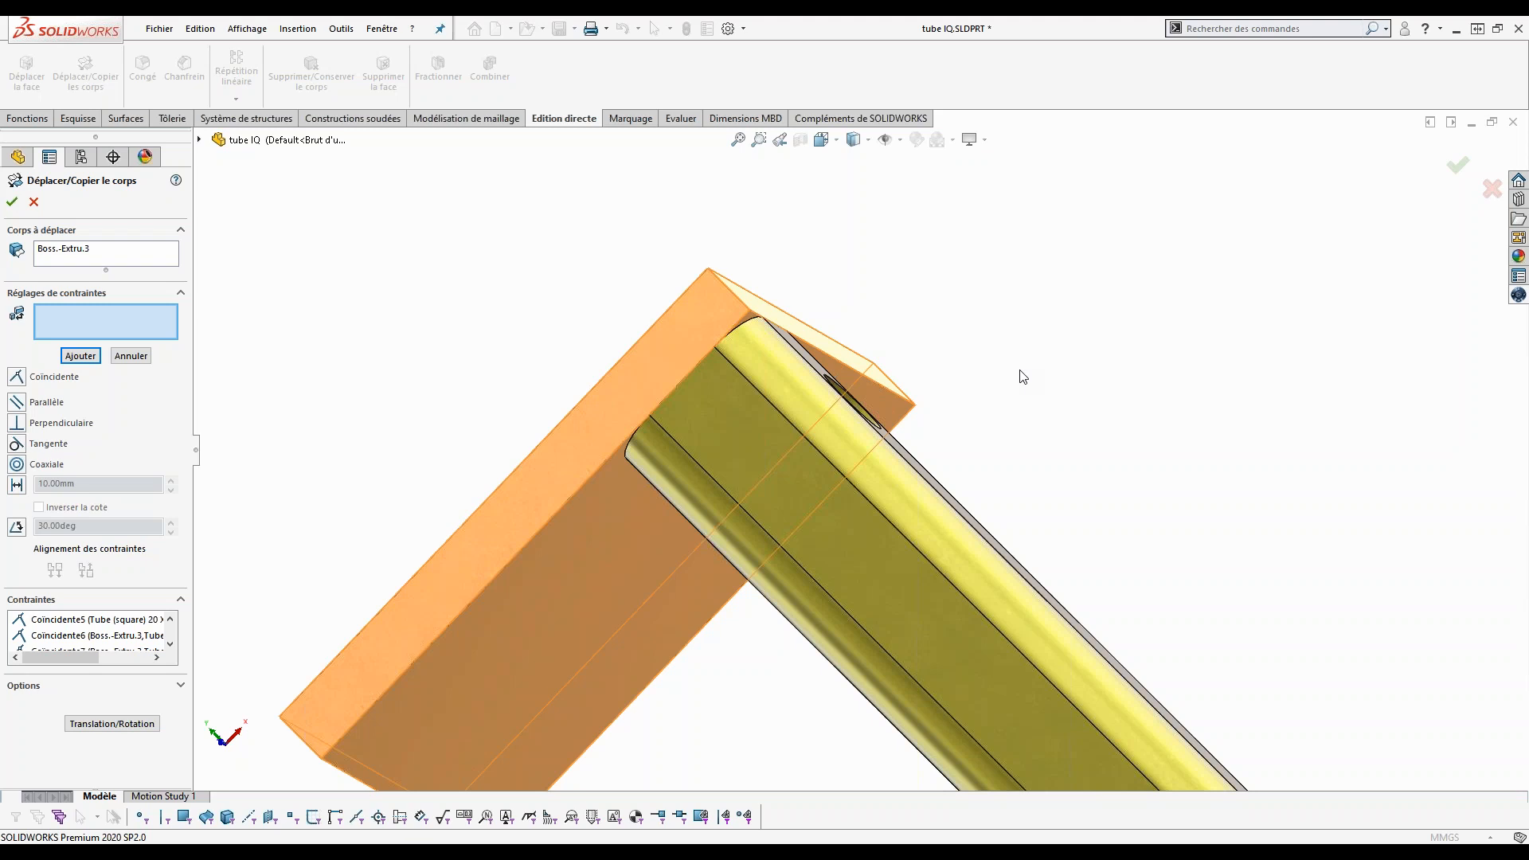
pyautogui.click(1462, 164)
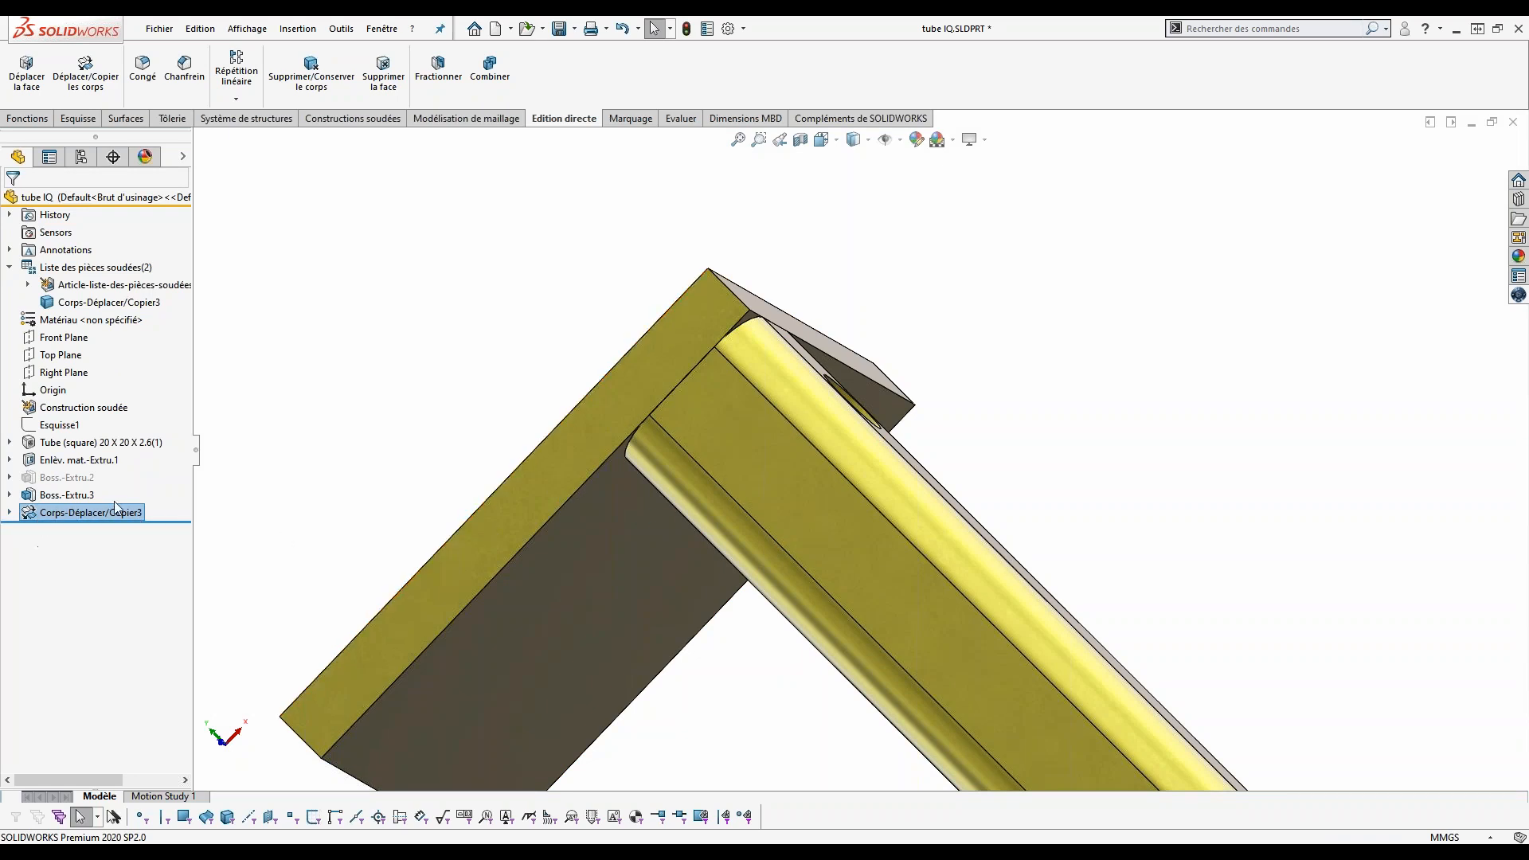
# Step: Edit the plate's move feature, replacing the coincidence with the tube's holed side by a 10 mm distance in the flipped direction
pyautogui.click(515, 503)
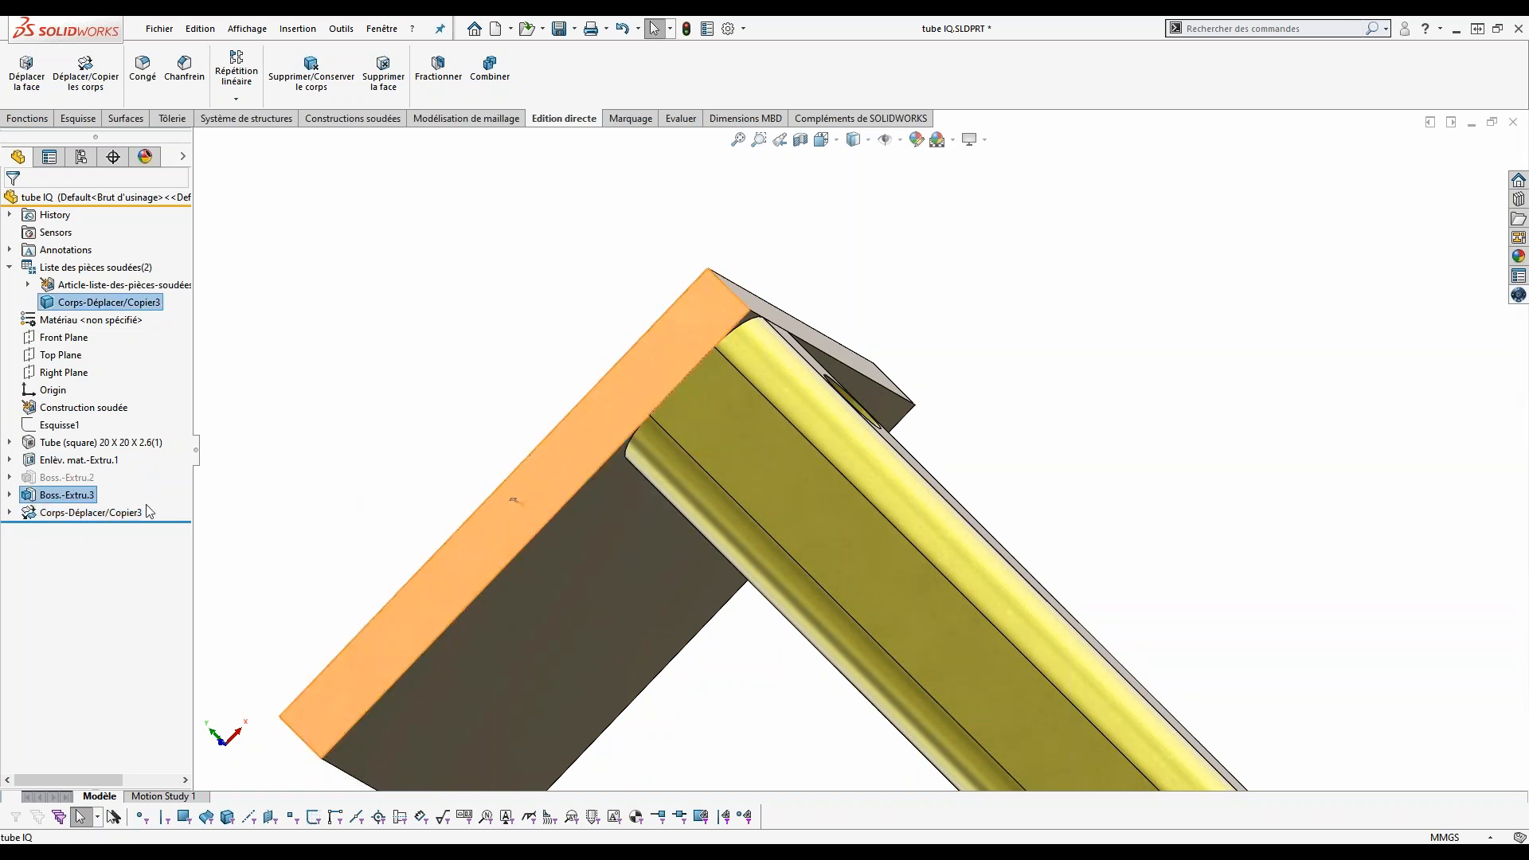
pyautogui.click(11, 513)
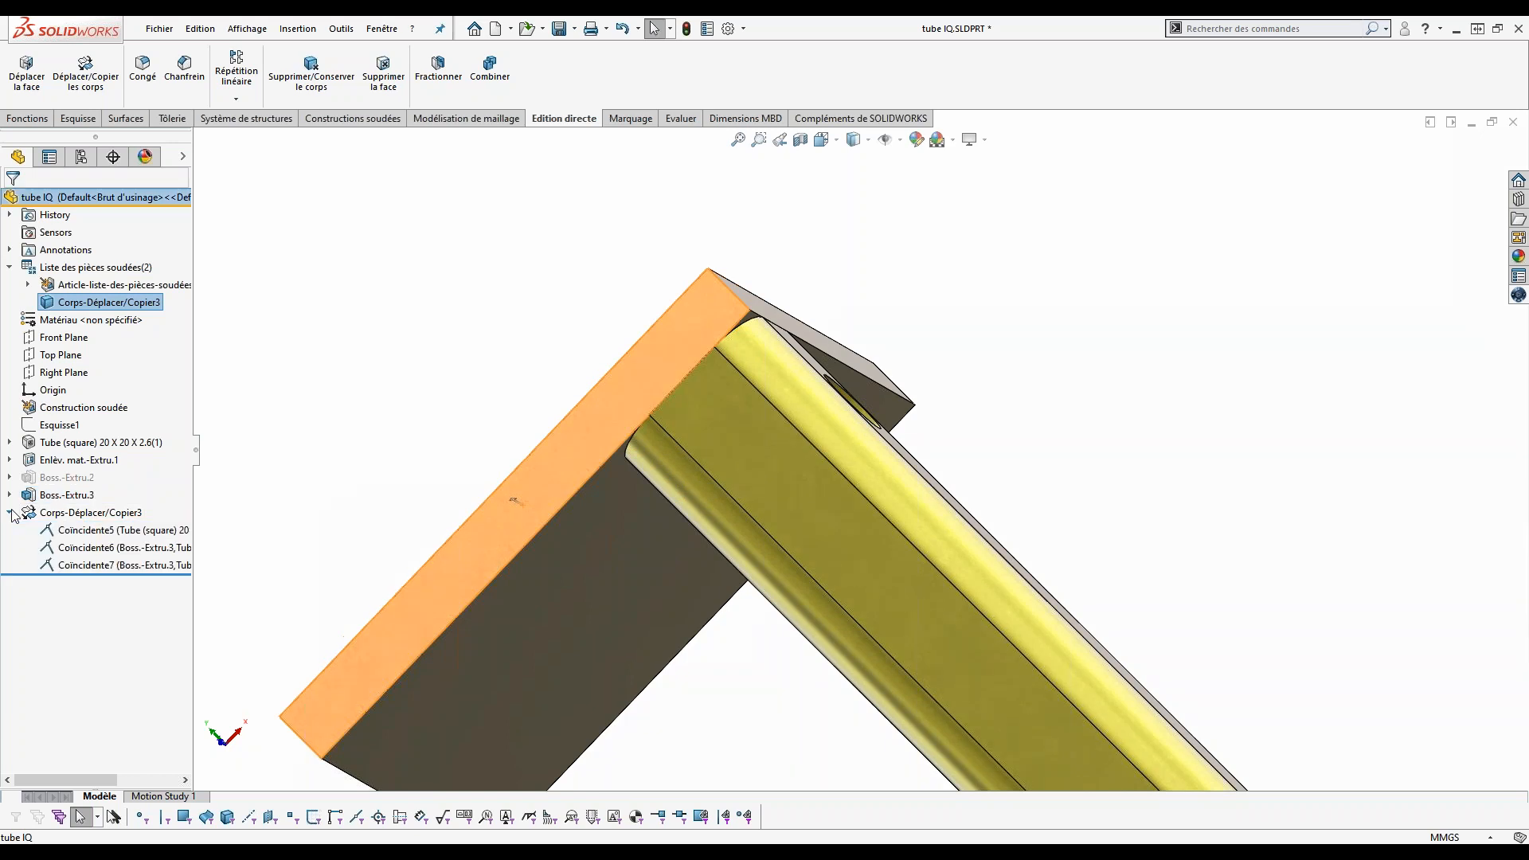
pyautogui.click(85, 548)
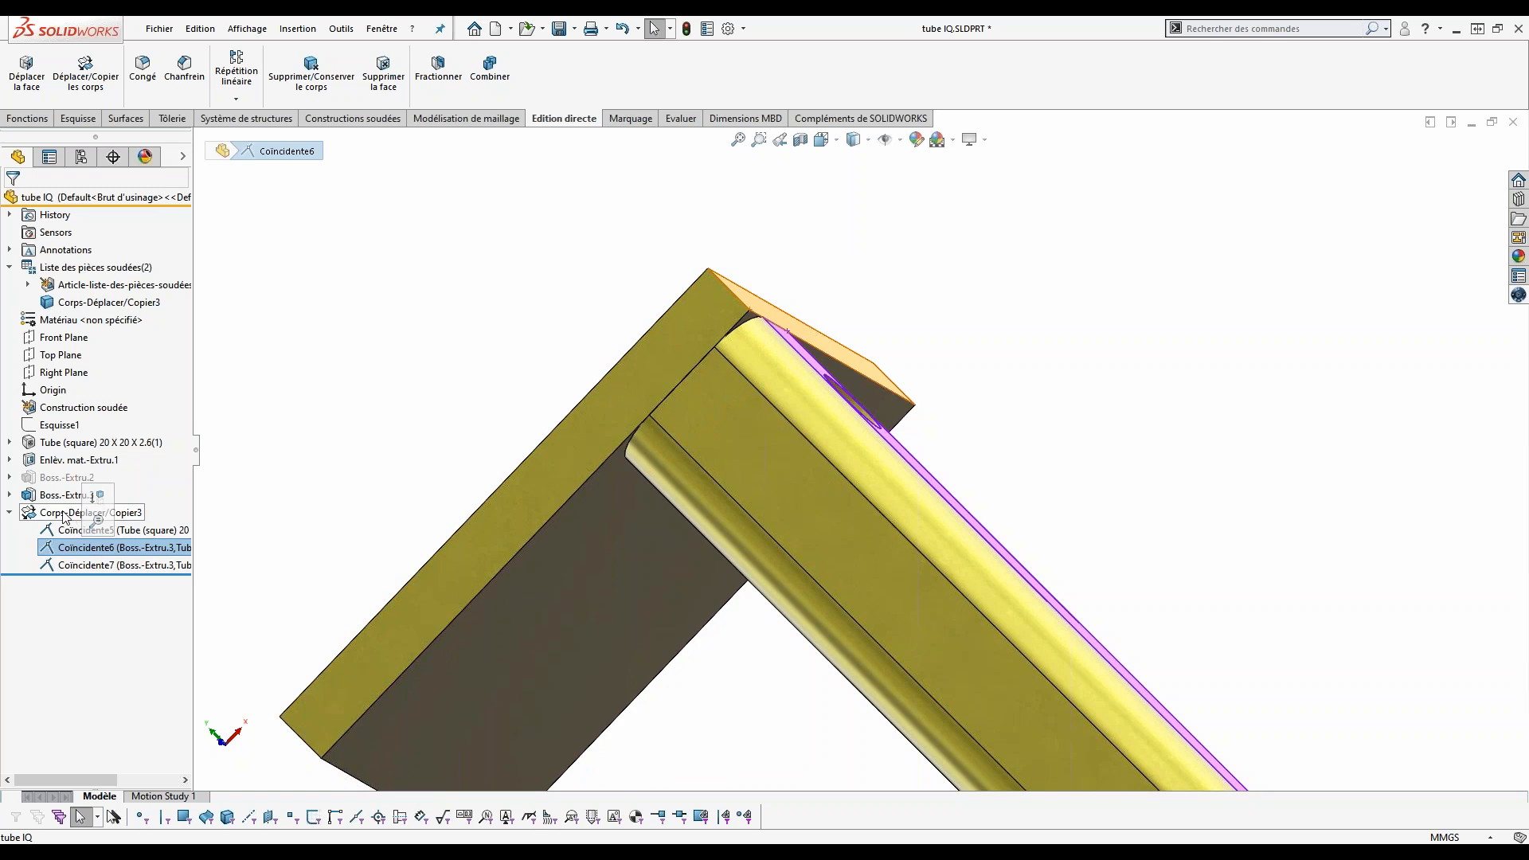
pyautogui.rightClick(65, 515)
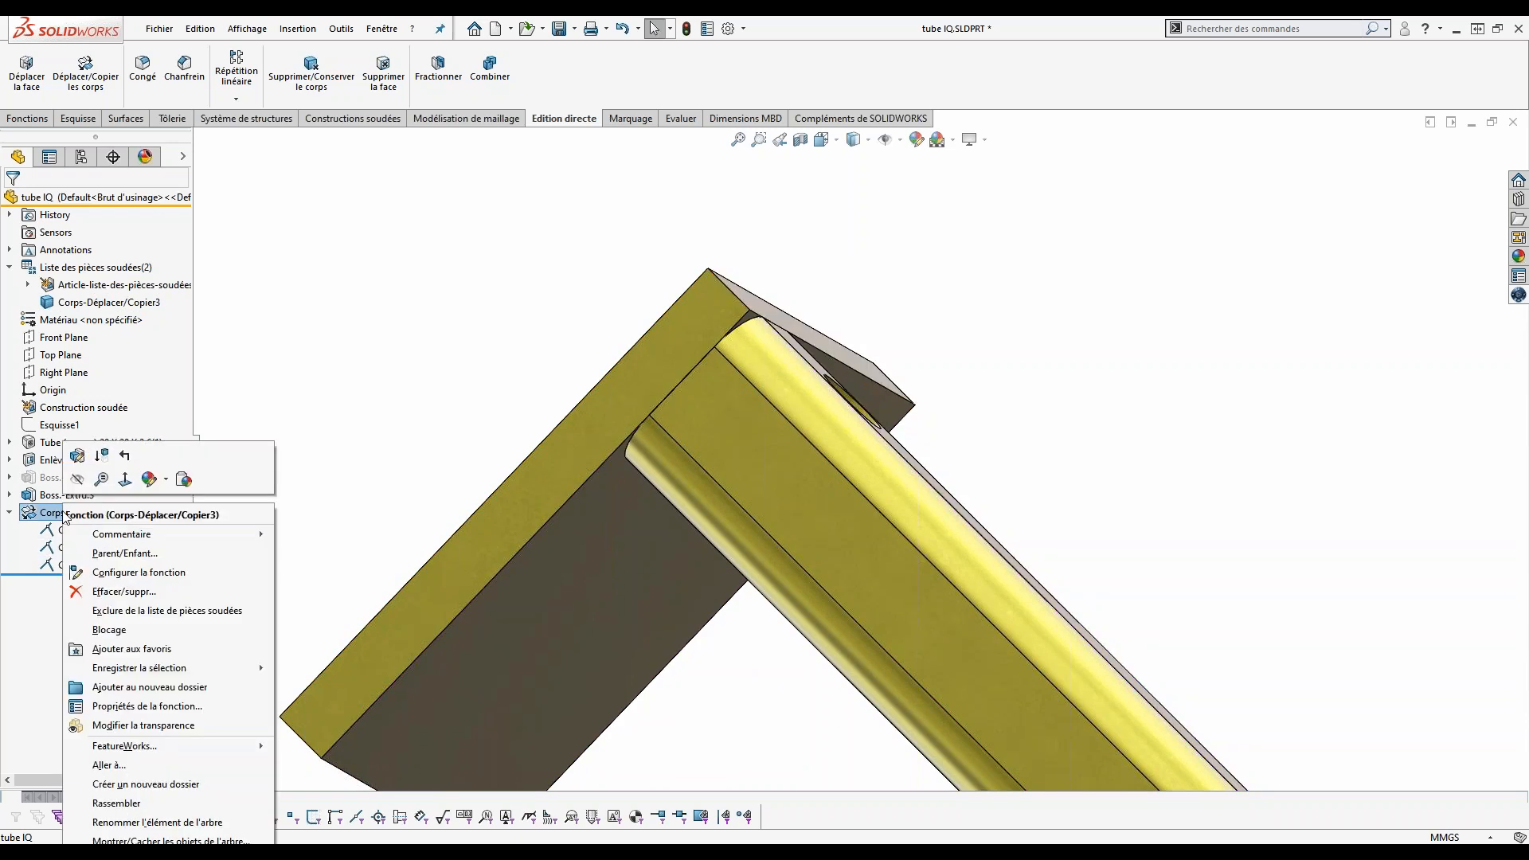
pyautogui.click(77, 455)
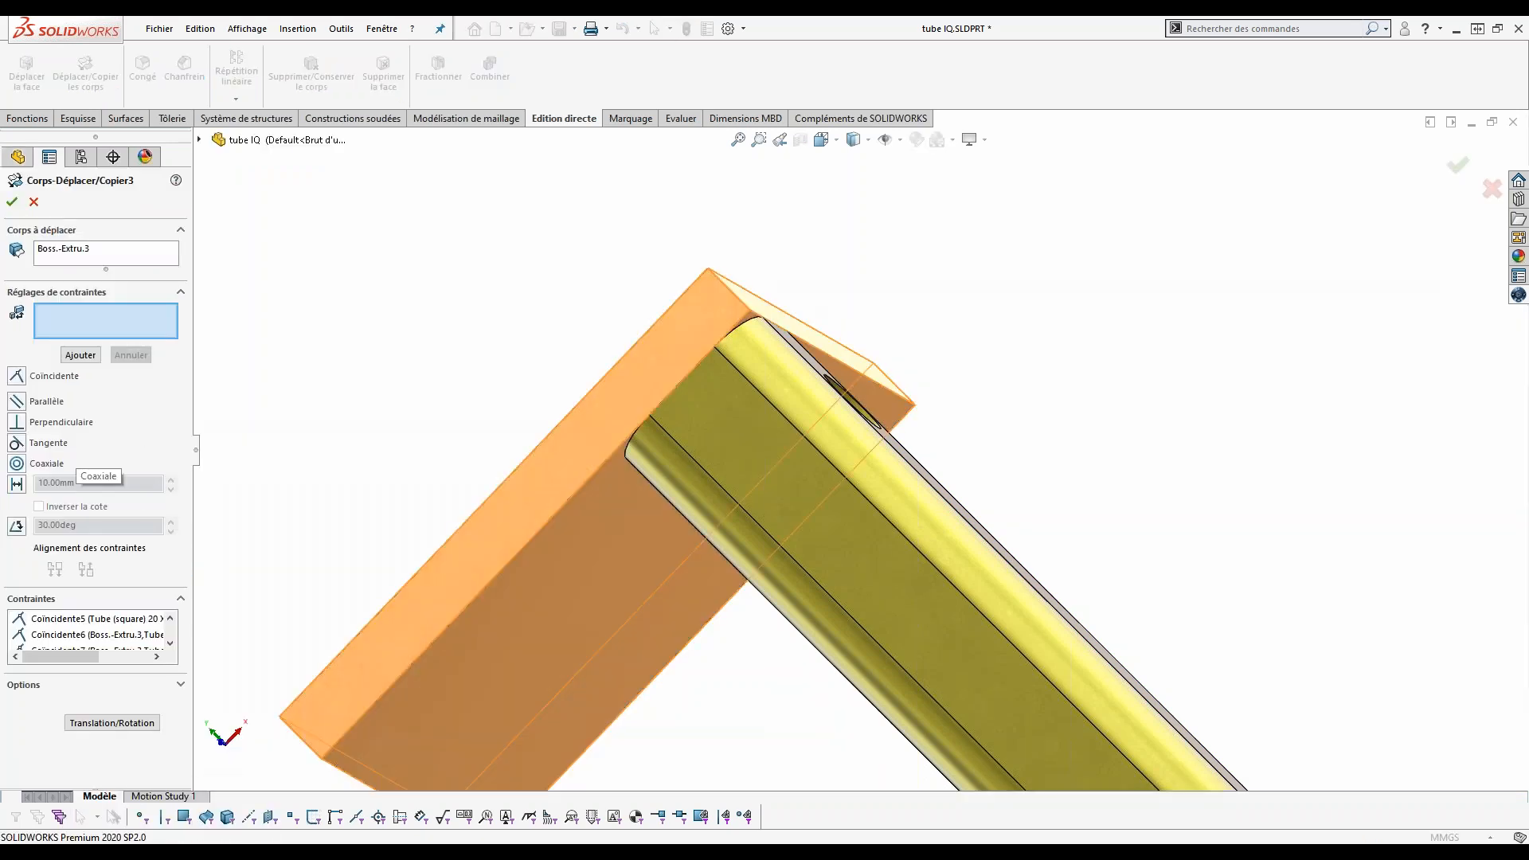
pyautogui.click(84, 634)
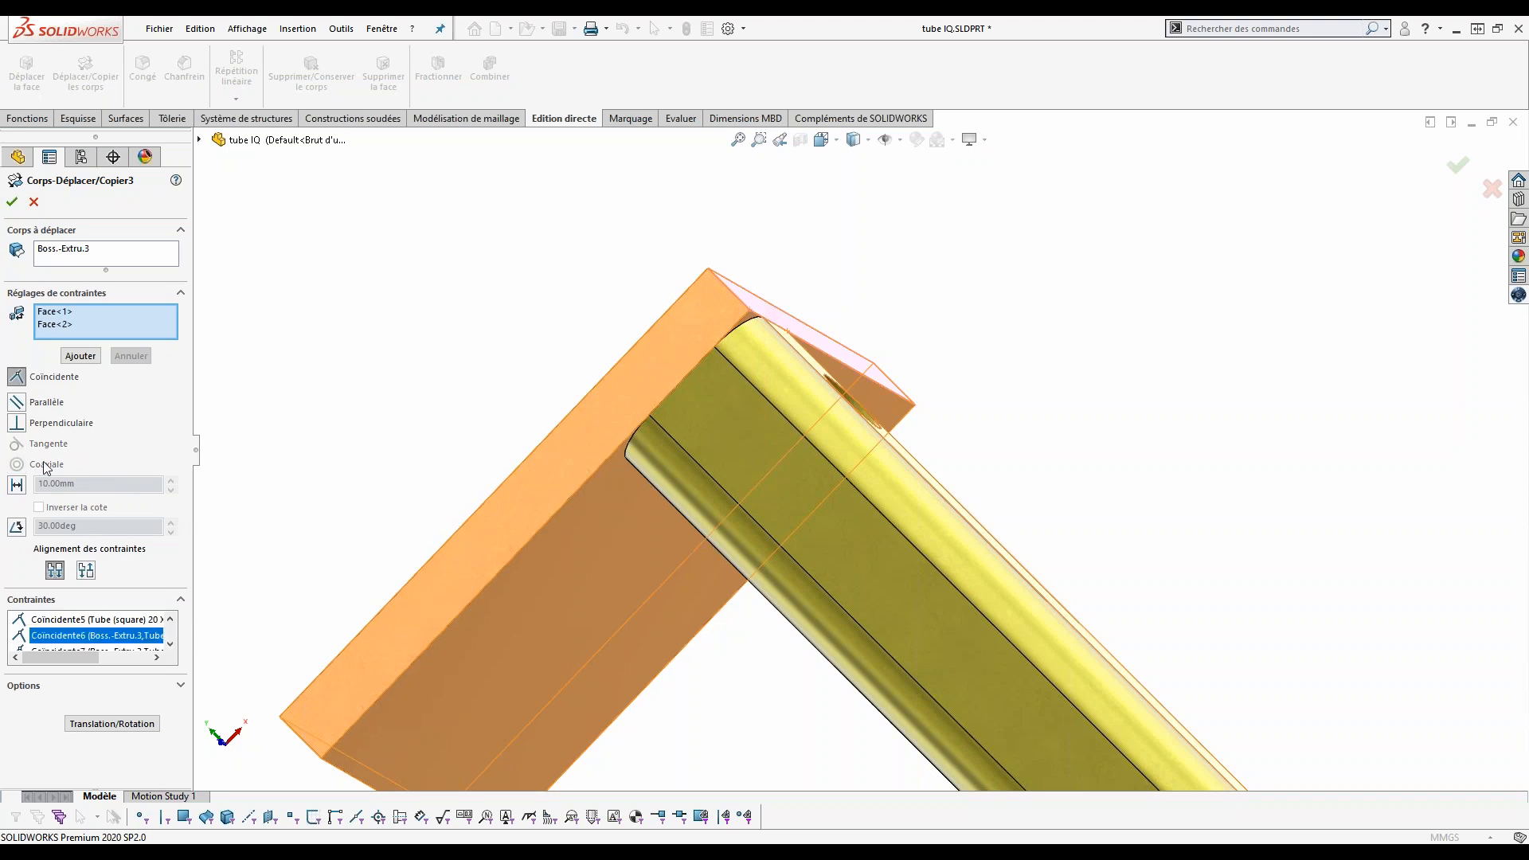
pyautogui.click(16, 484)
pyautogui.click(39, 506)
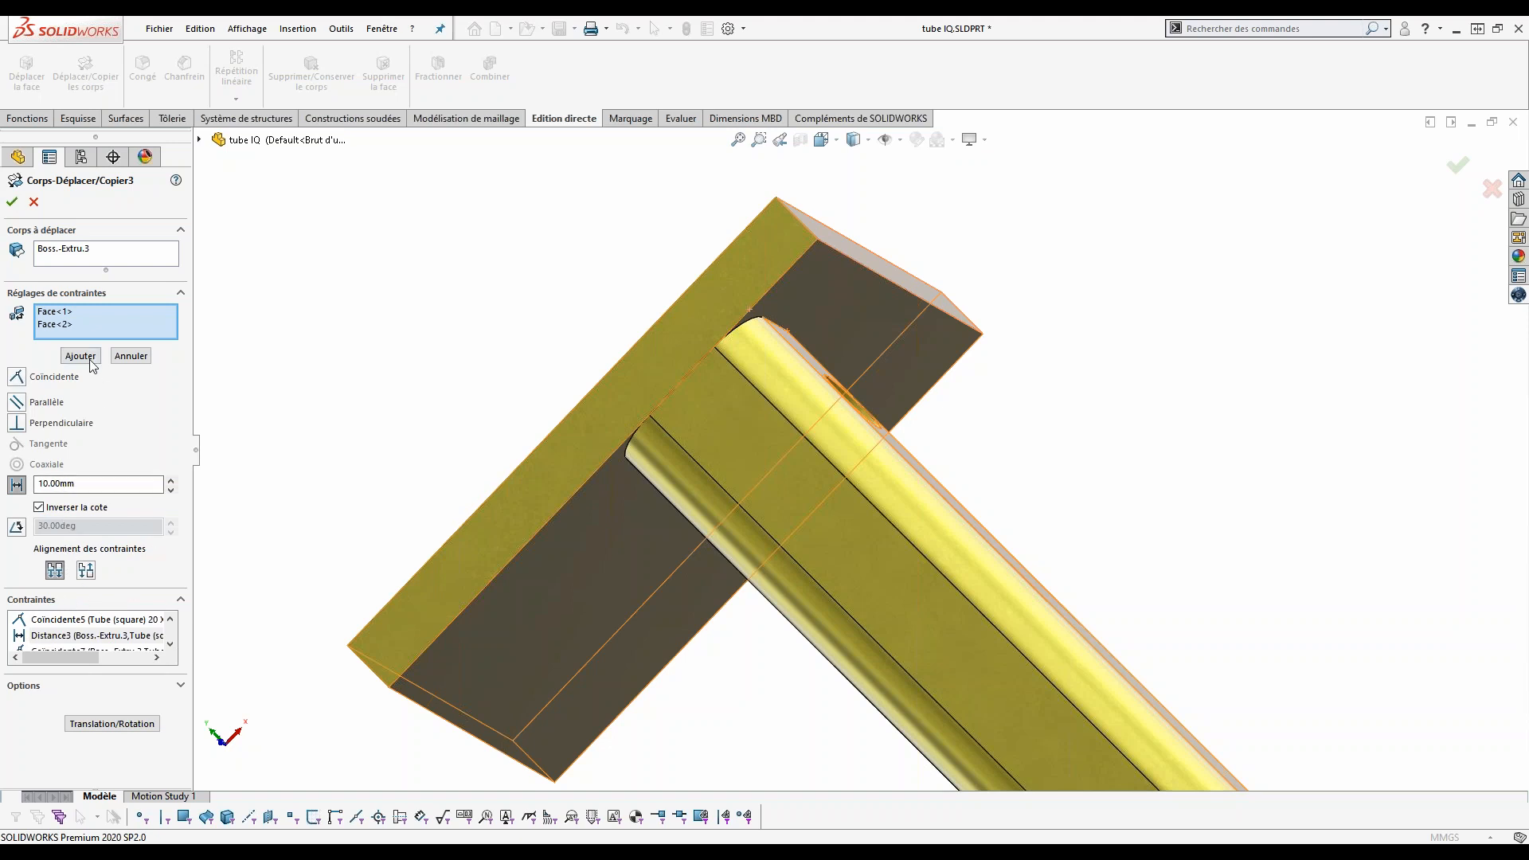
# Step: Replace the plate's other side-face coincidence with a flipped 10 mm distance and accept the edited move feature
pyautogui.scroll(-1, 88, 634)
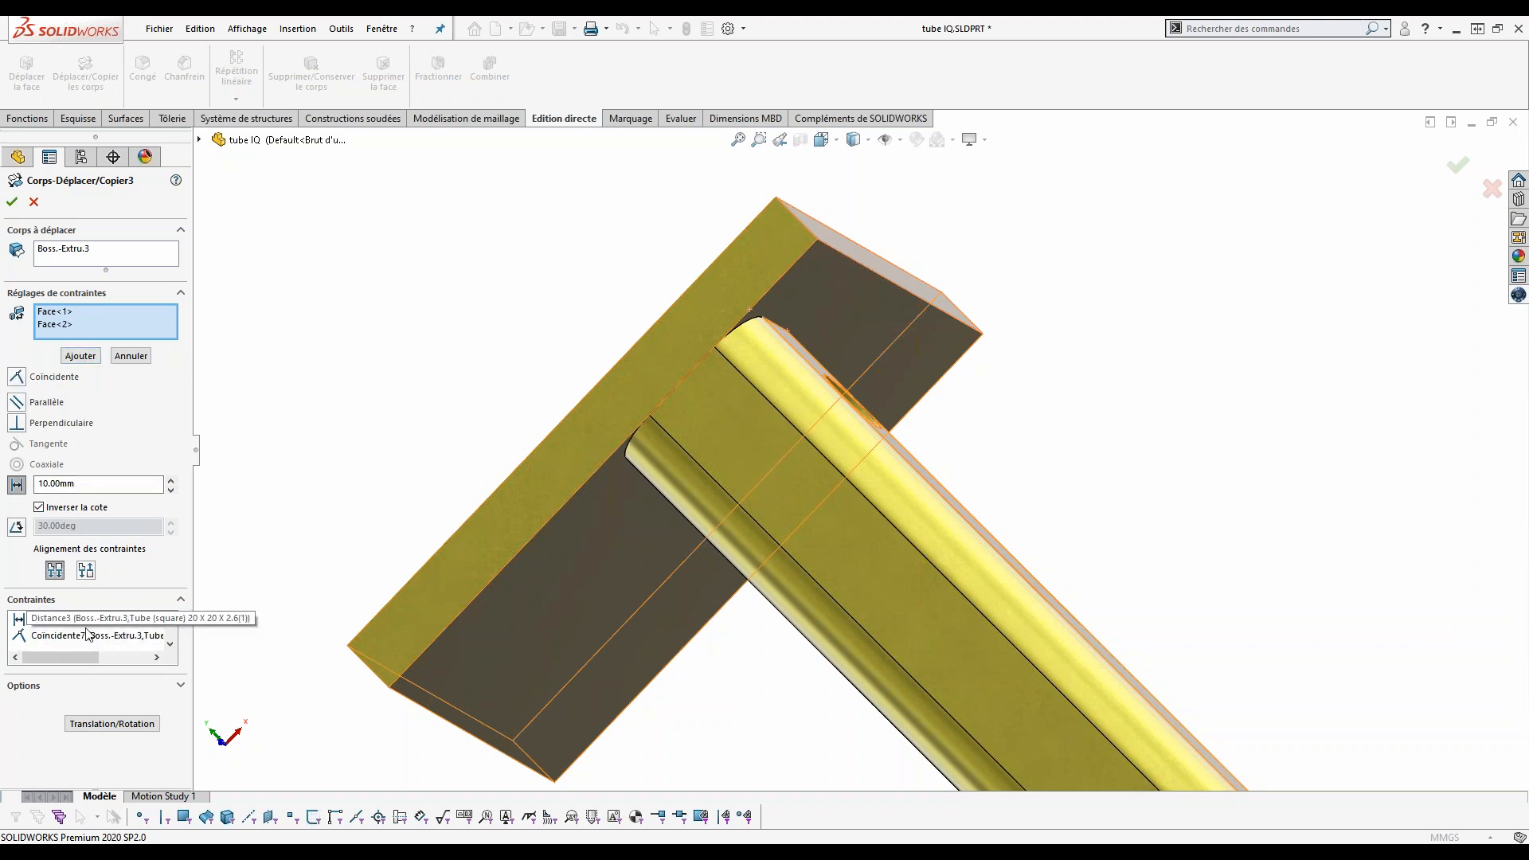
pyautogui.click(88, 634)
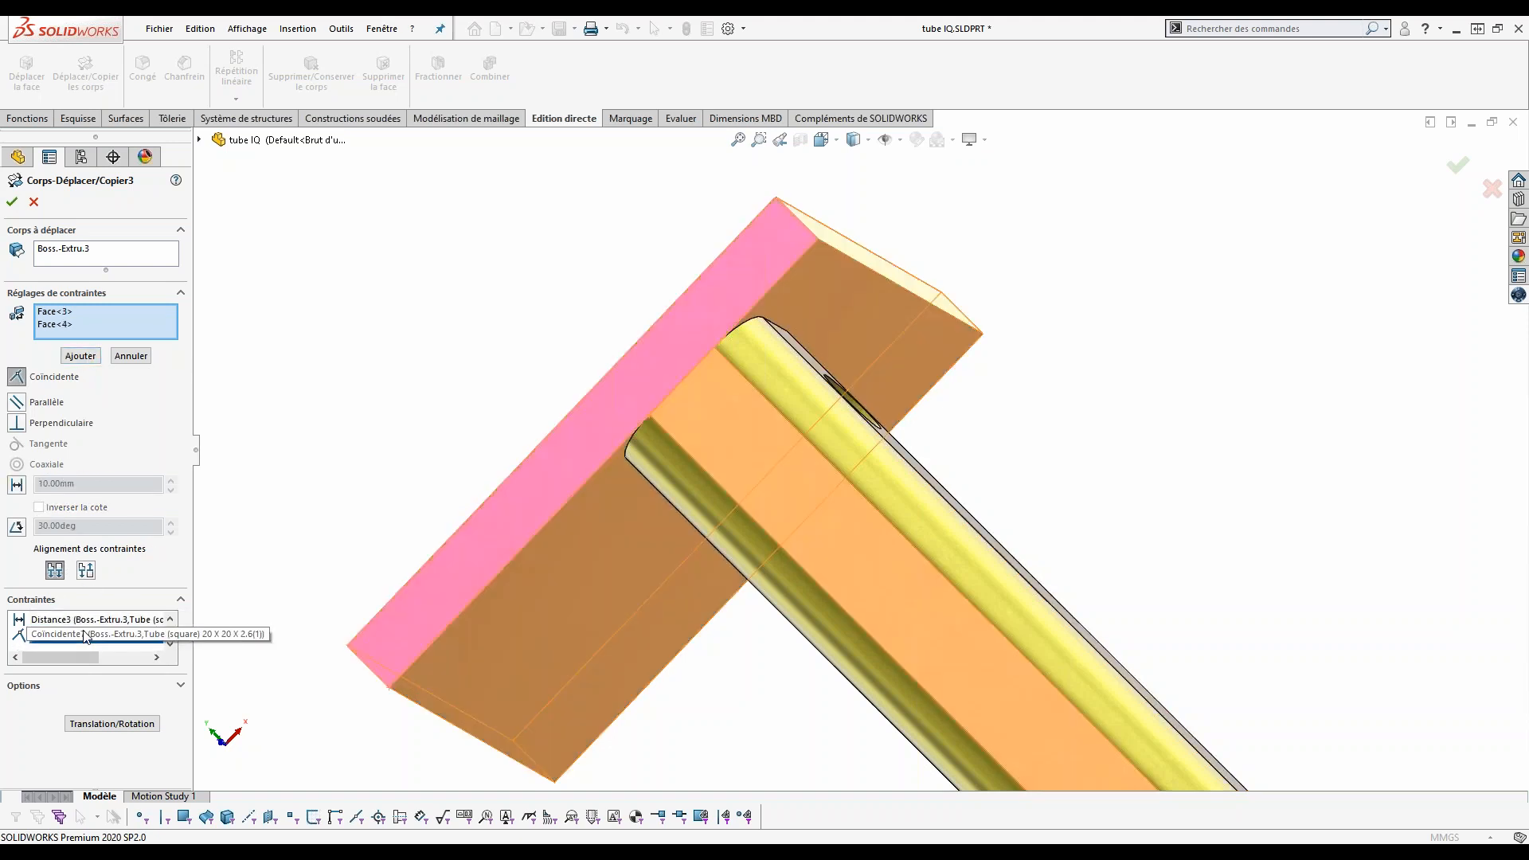
pyautogui.click(21, 484)
pyautogui.click(58, 508)
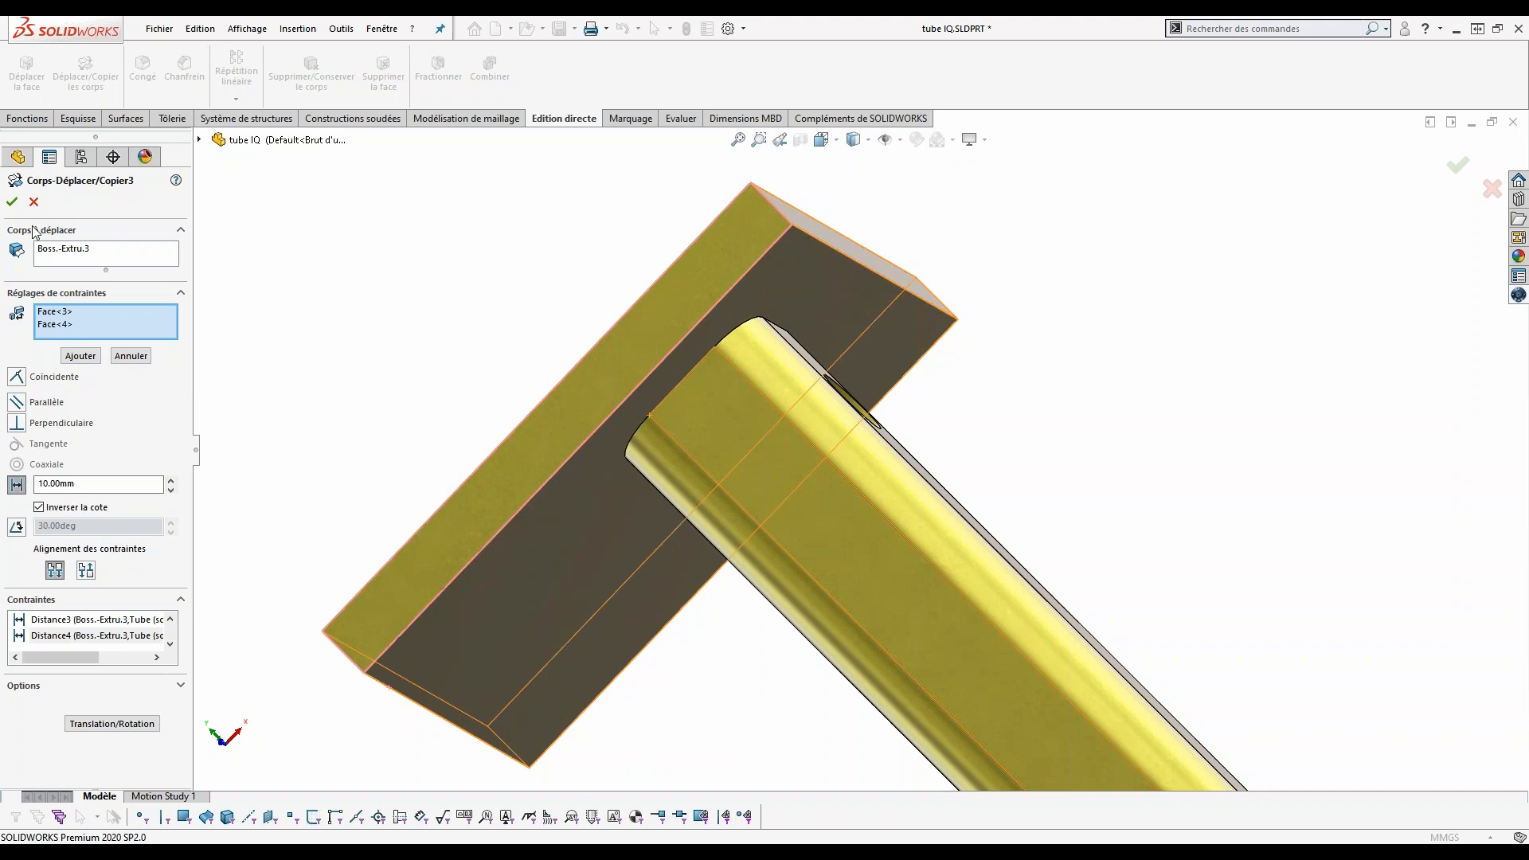
pyautogui.press('Return')
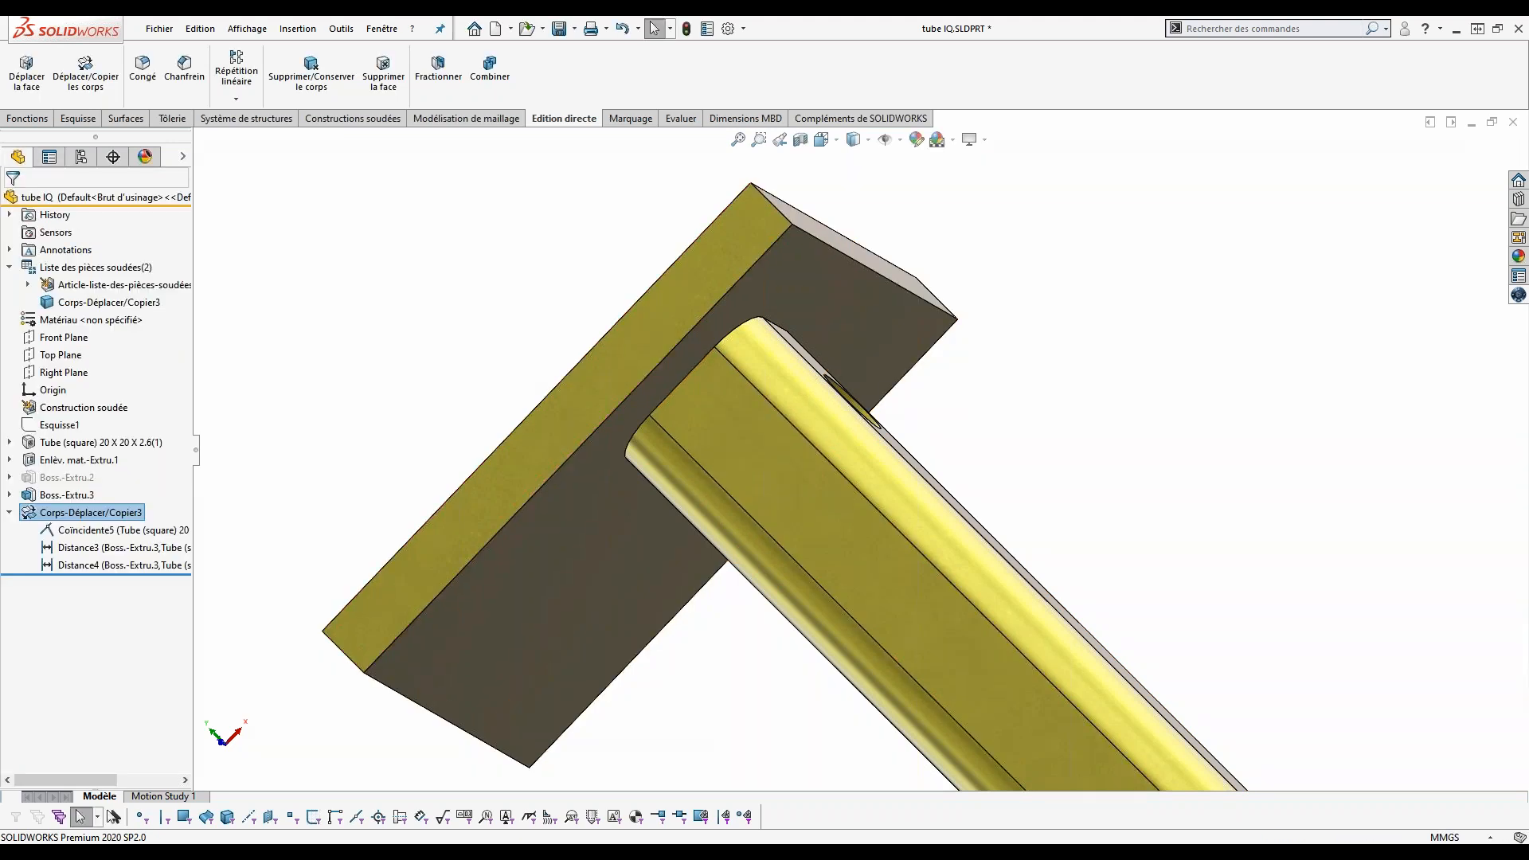
pyautogui.moveTo(510, 430); pyautogui.dragTo(456, 438, button='middle')
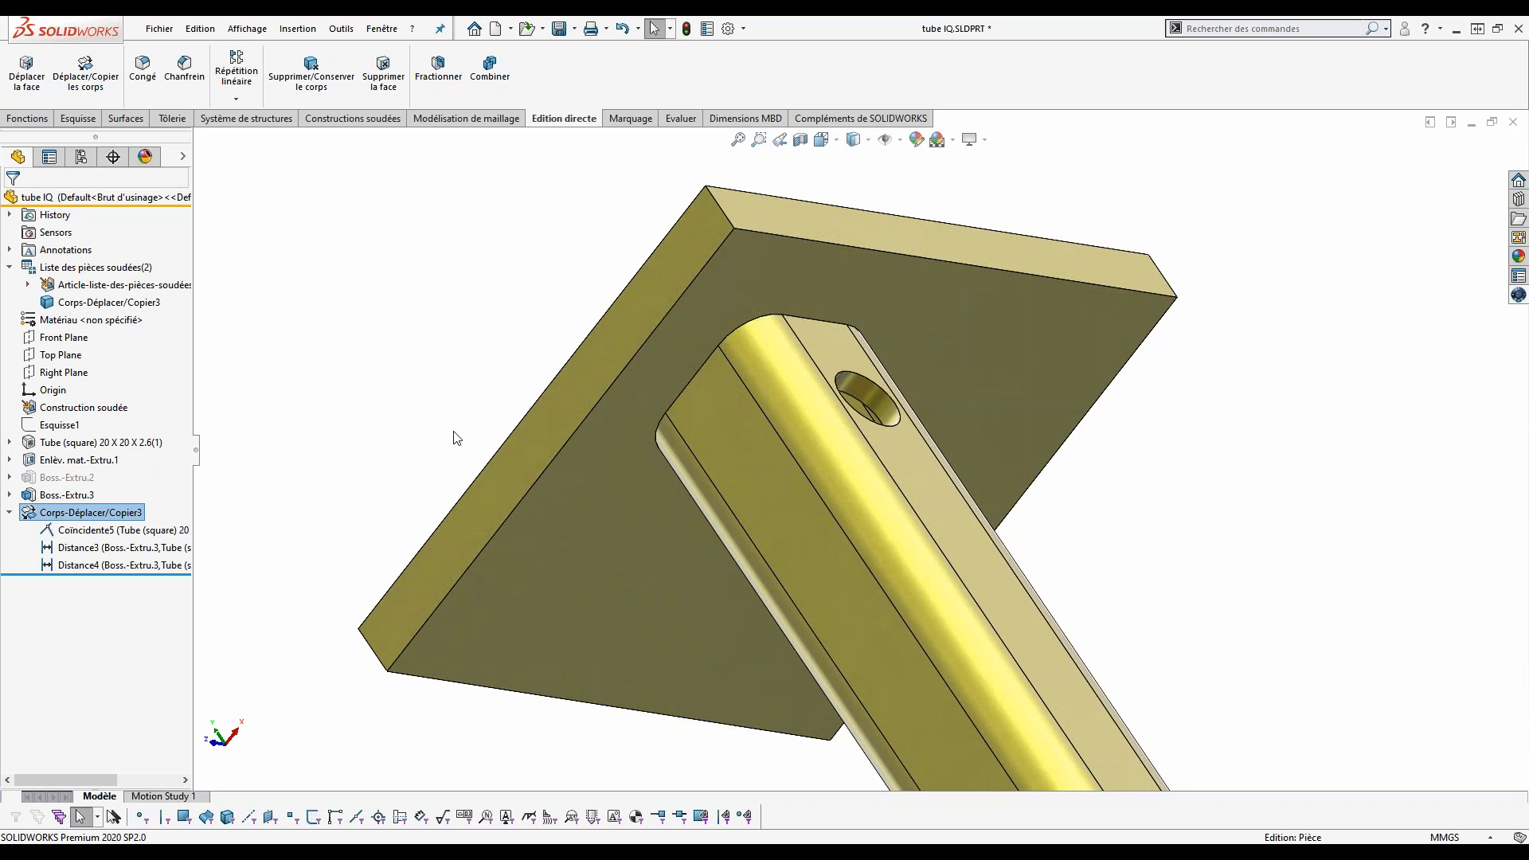
# Step: Turn on automatic updating of the weldment cut list
pyautogui.rightClick(96, 313)
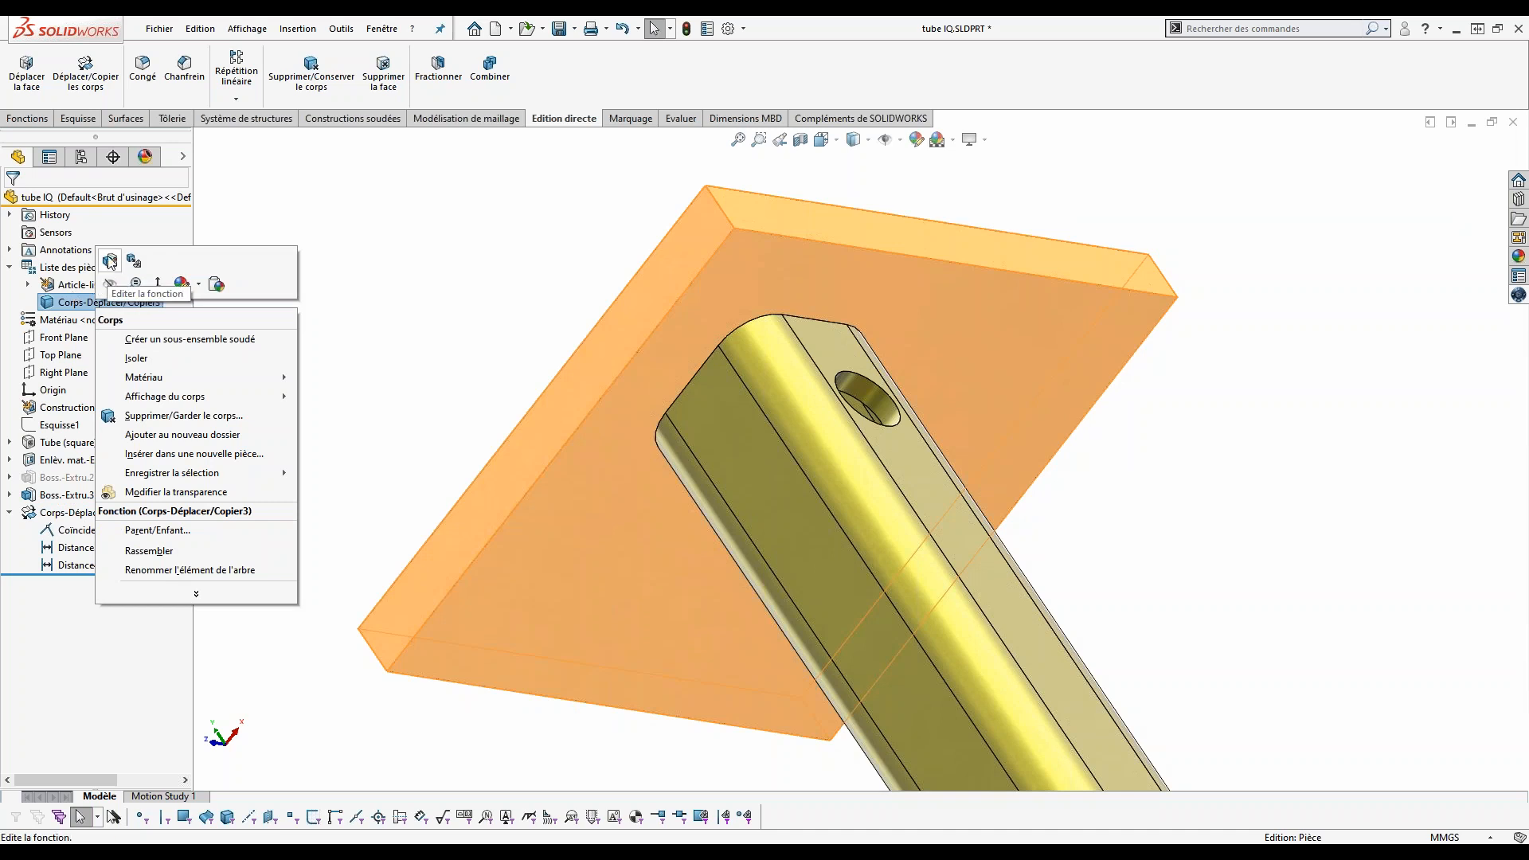
pyautogui.rightClick(70, 269)
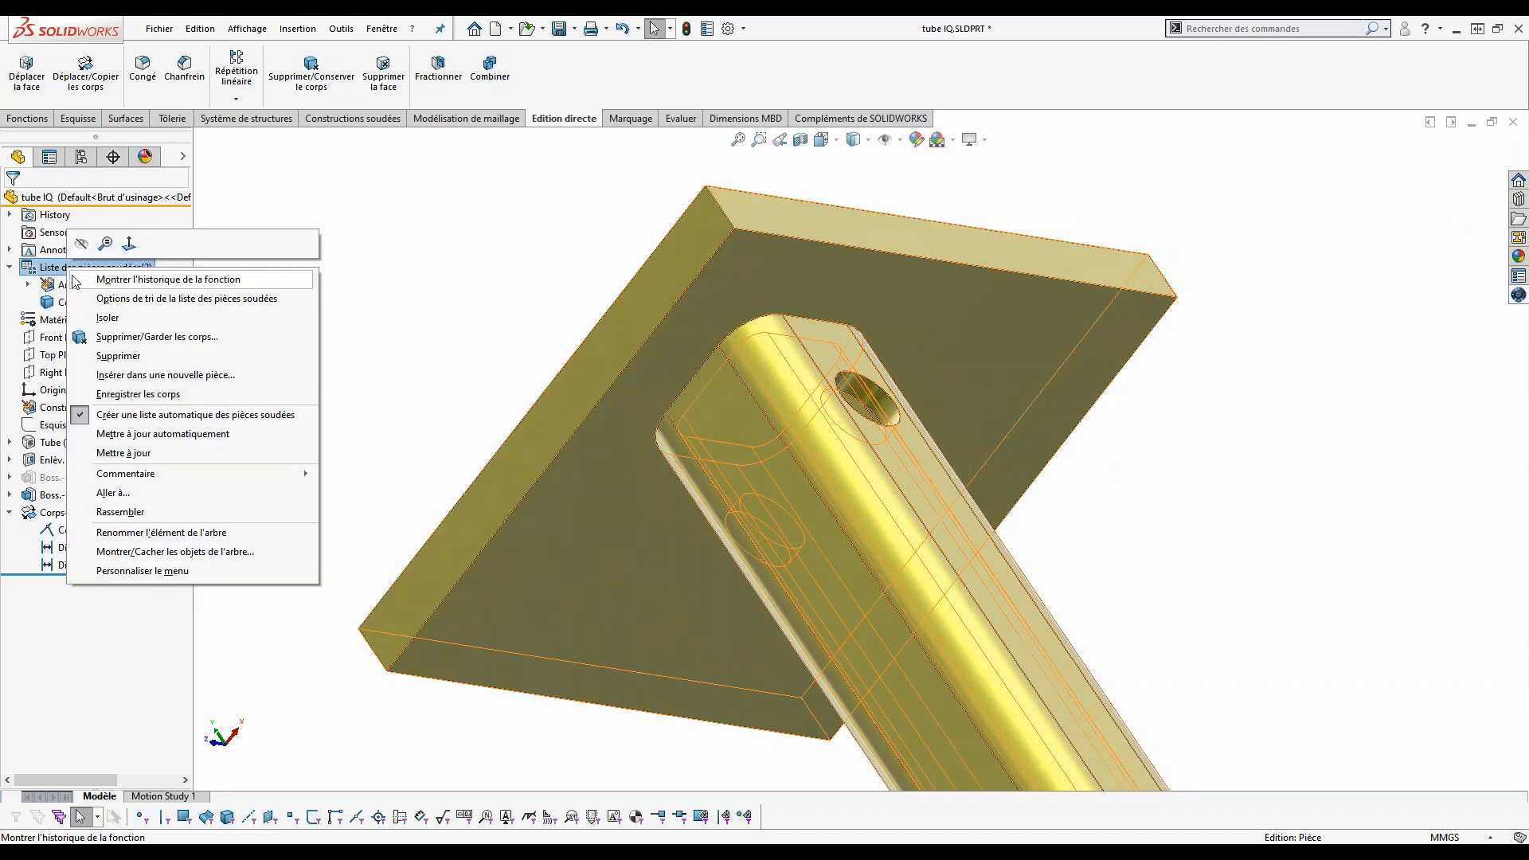
pyautogui.click(137, 434)
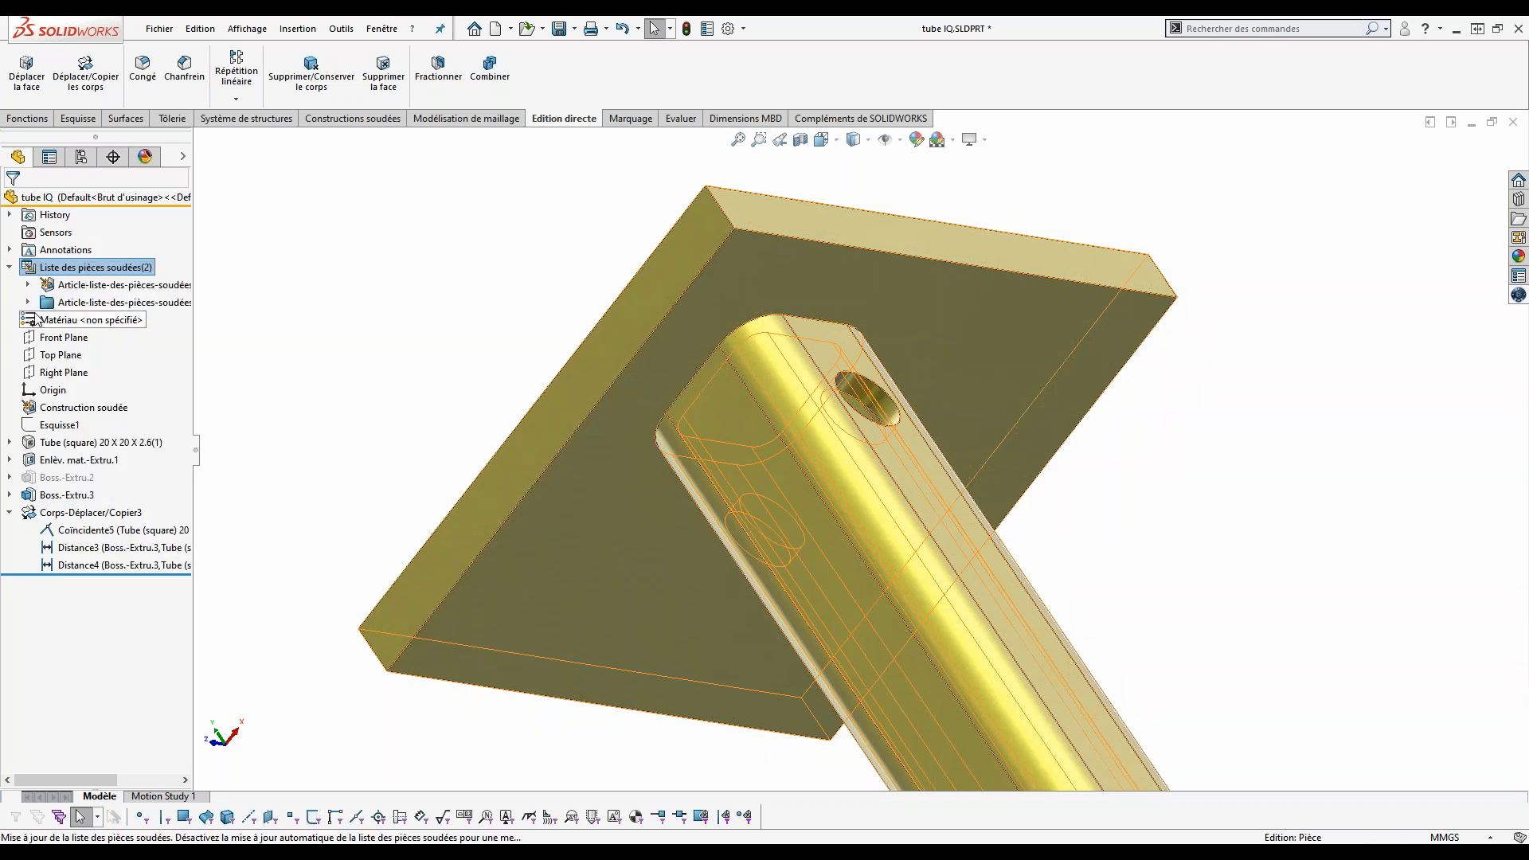
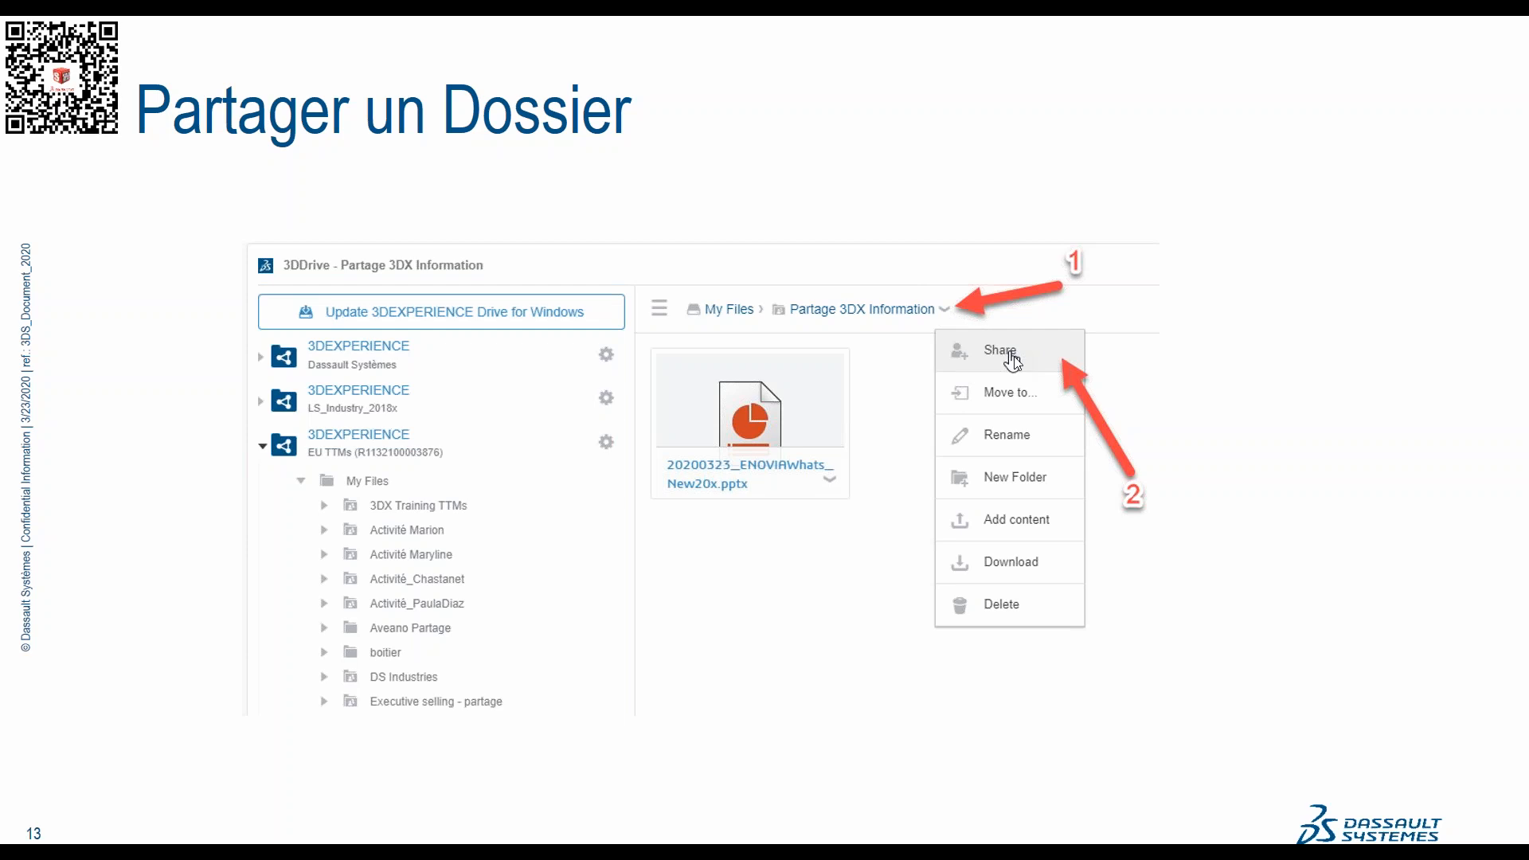
# Step: Advance to the slide "Travailler avec un dossier partagé 1", then switch to the 3DDrive dashboard in the browser
pyautogui.press('Right')
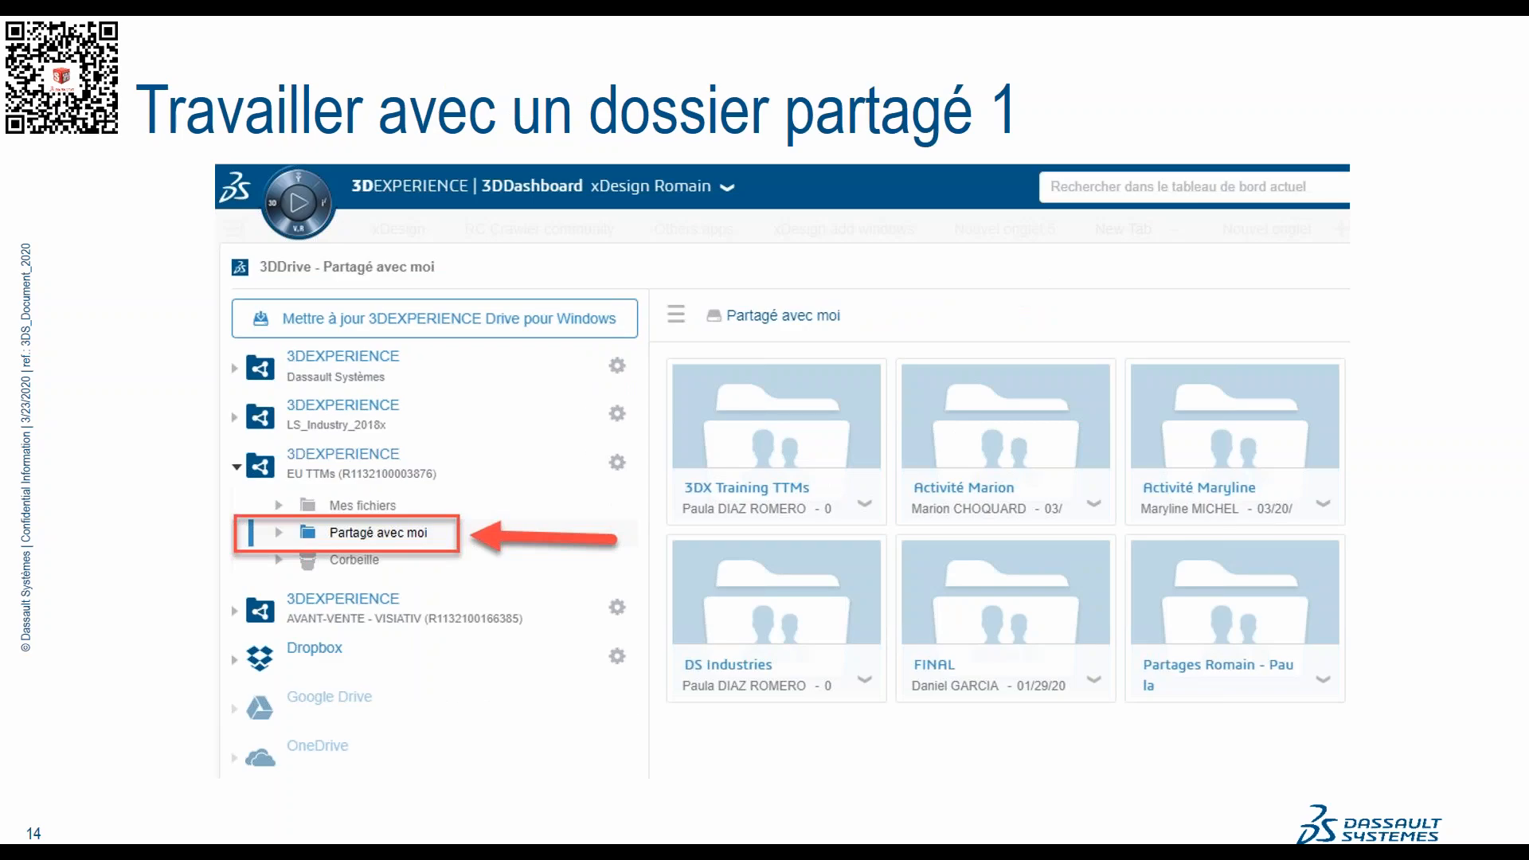
pyautogui.hotkey('alt', 'Tab')
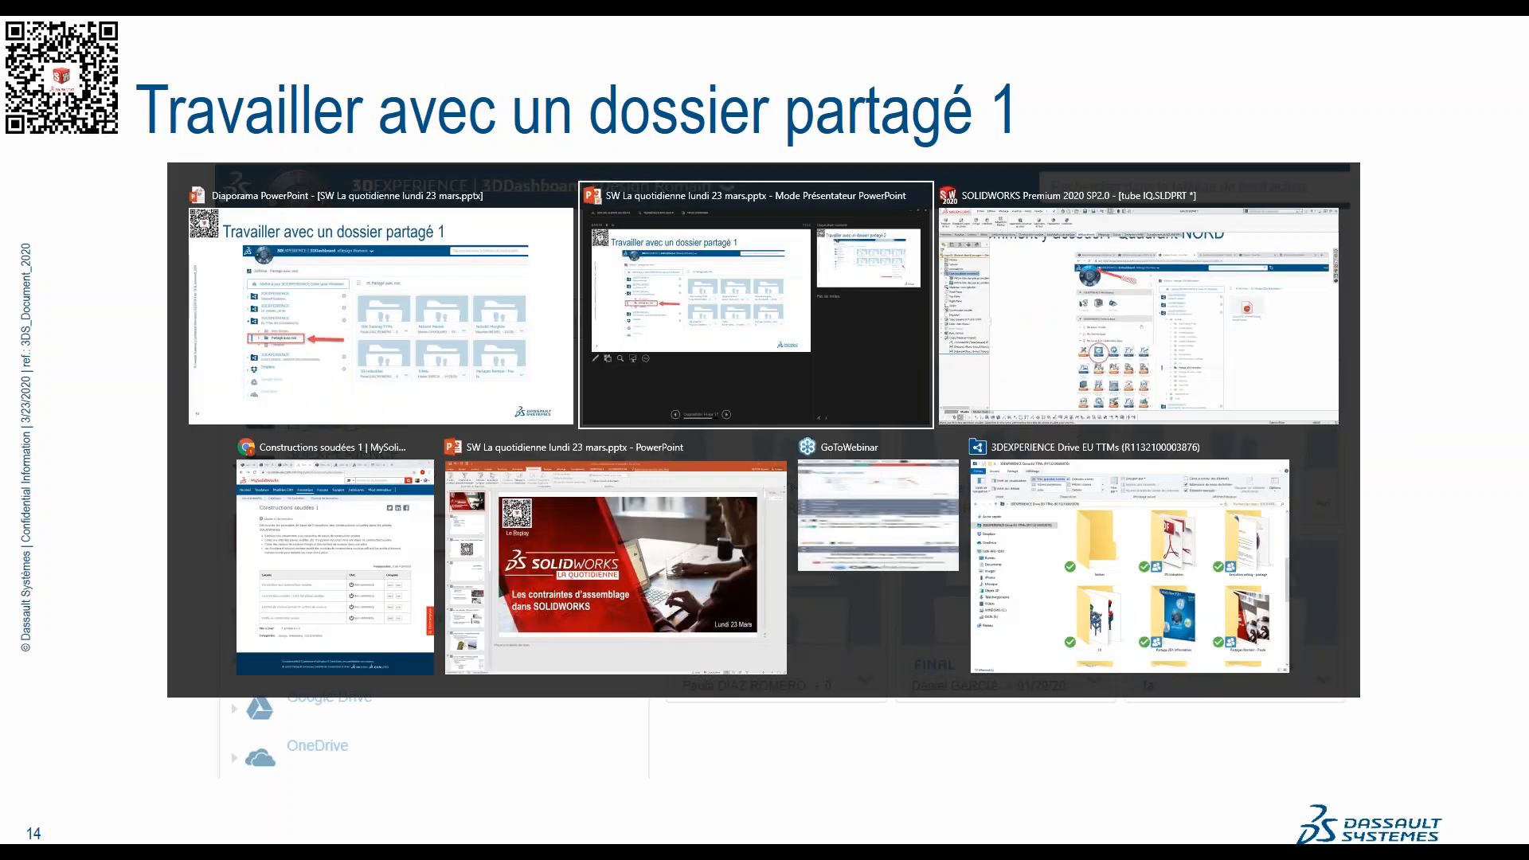
pyautogui.hotkey('alt', 'Tab')
pyautogui.hotkey('alt', 'Tab')
pyautogui.hotkey('alt', 'Tab')
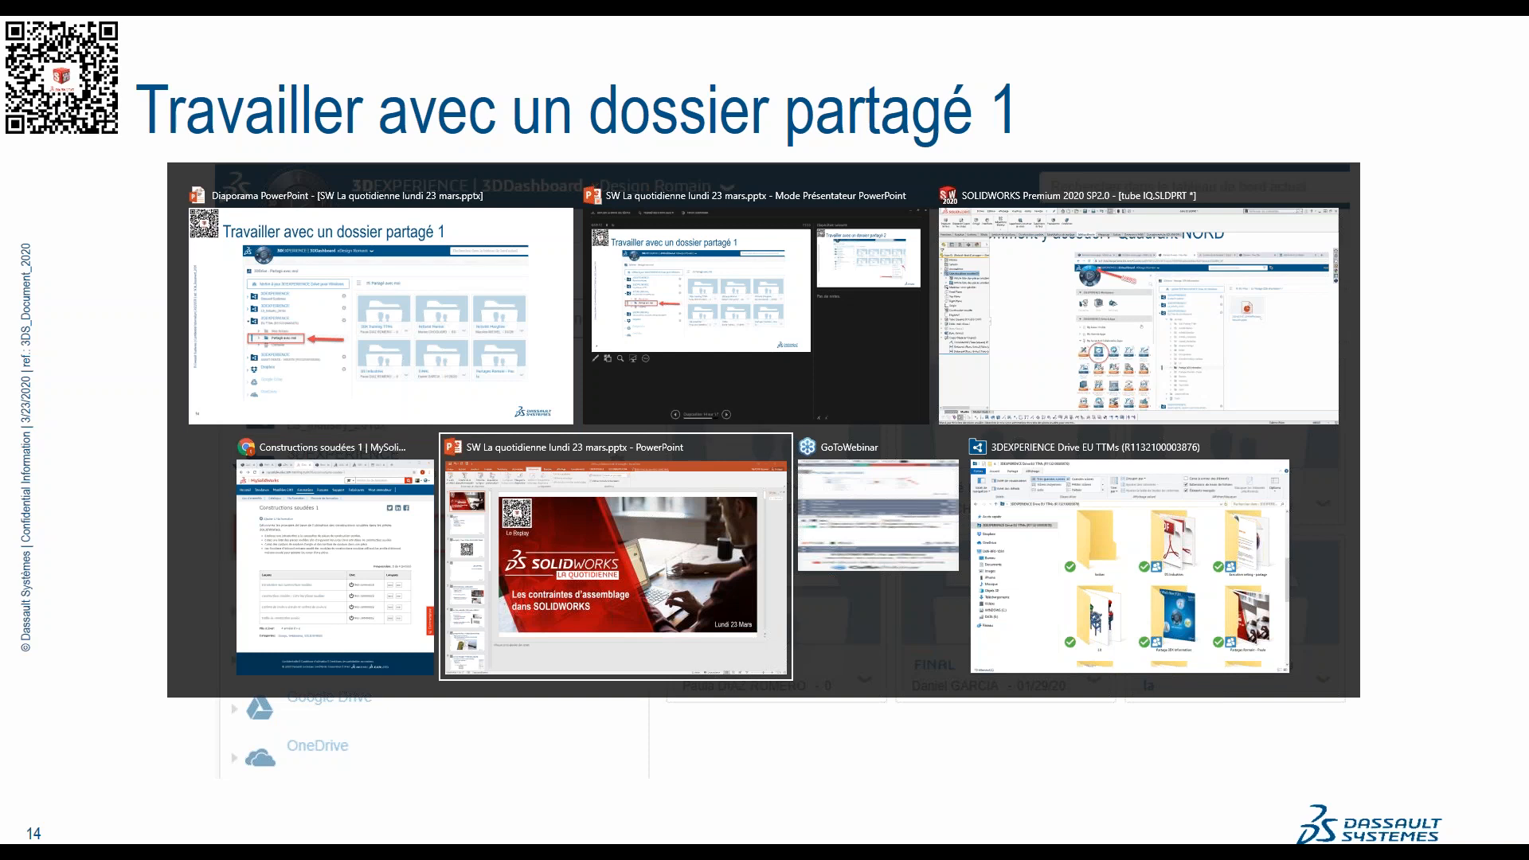
pyautogui.hotkey('alt', 'Tab')
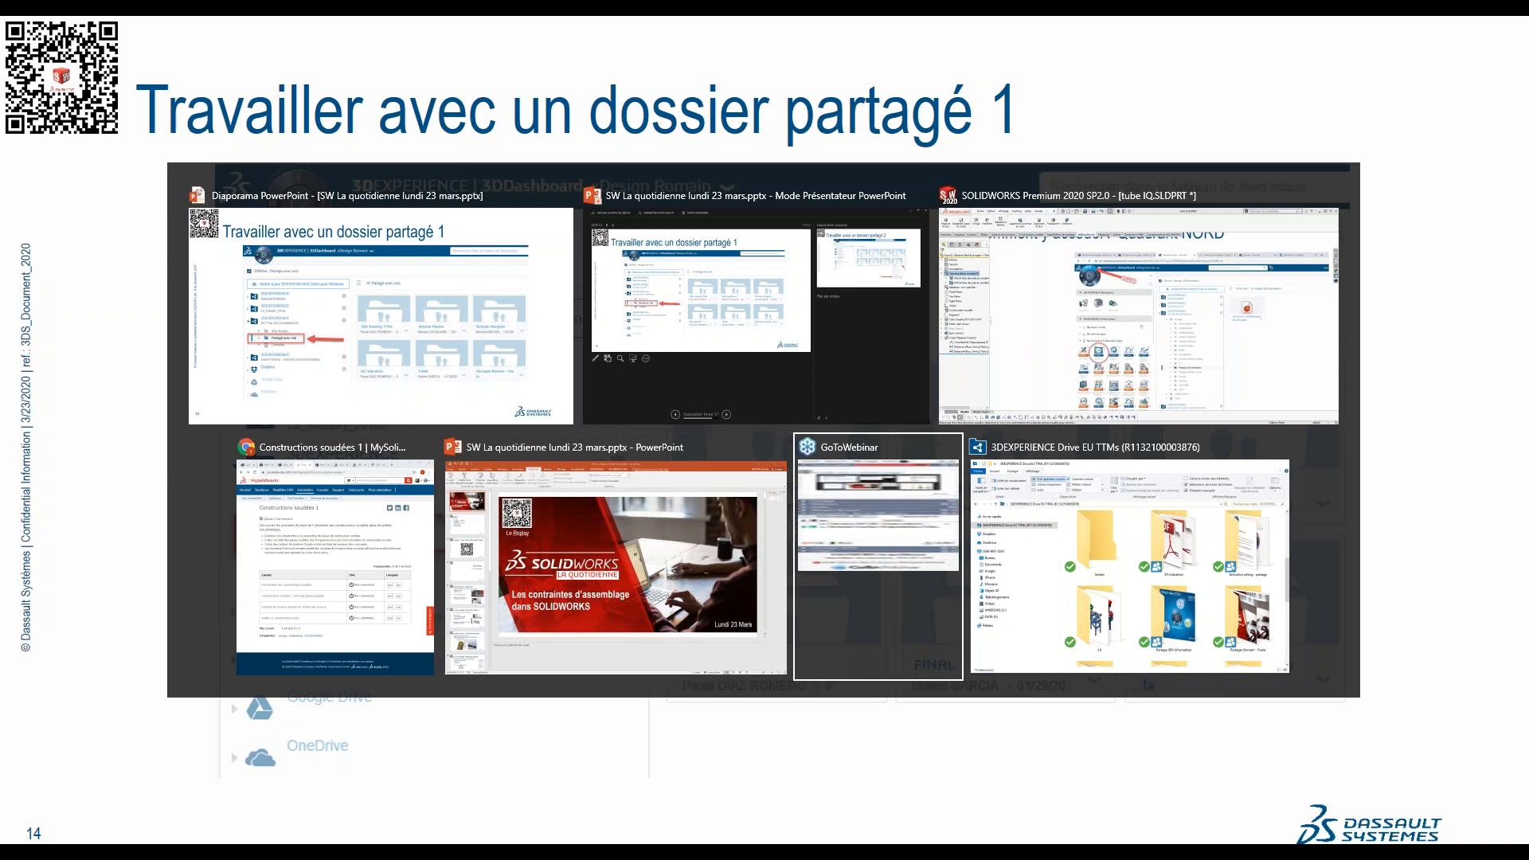
pyautogui.hotkey('alt', 'Tab')
pyautogui.hotkey('alt', 'Tab')
pyautogui.hotkey('alt', 'Tab')
pyautogui.hotkey('alt', 'Tab')
pyautogui.hotkey('alt', 'Tab')
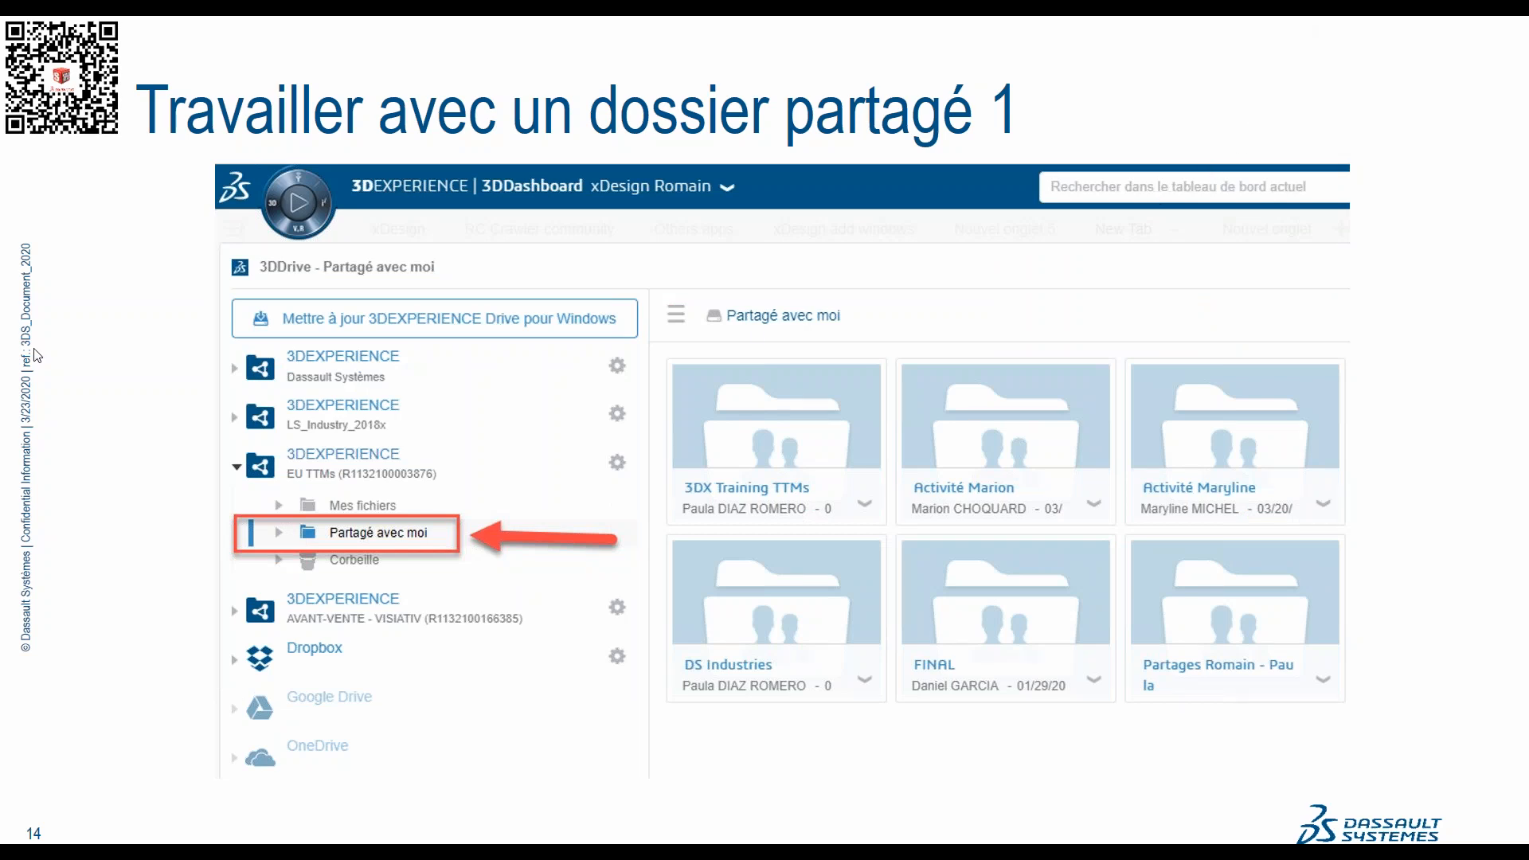
pyautogui.moveTo(0, 255); pyautogui.dragTo(1009, 18)
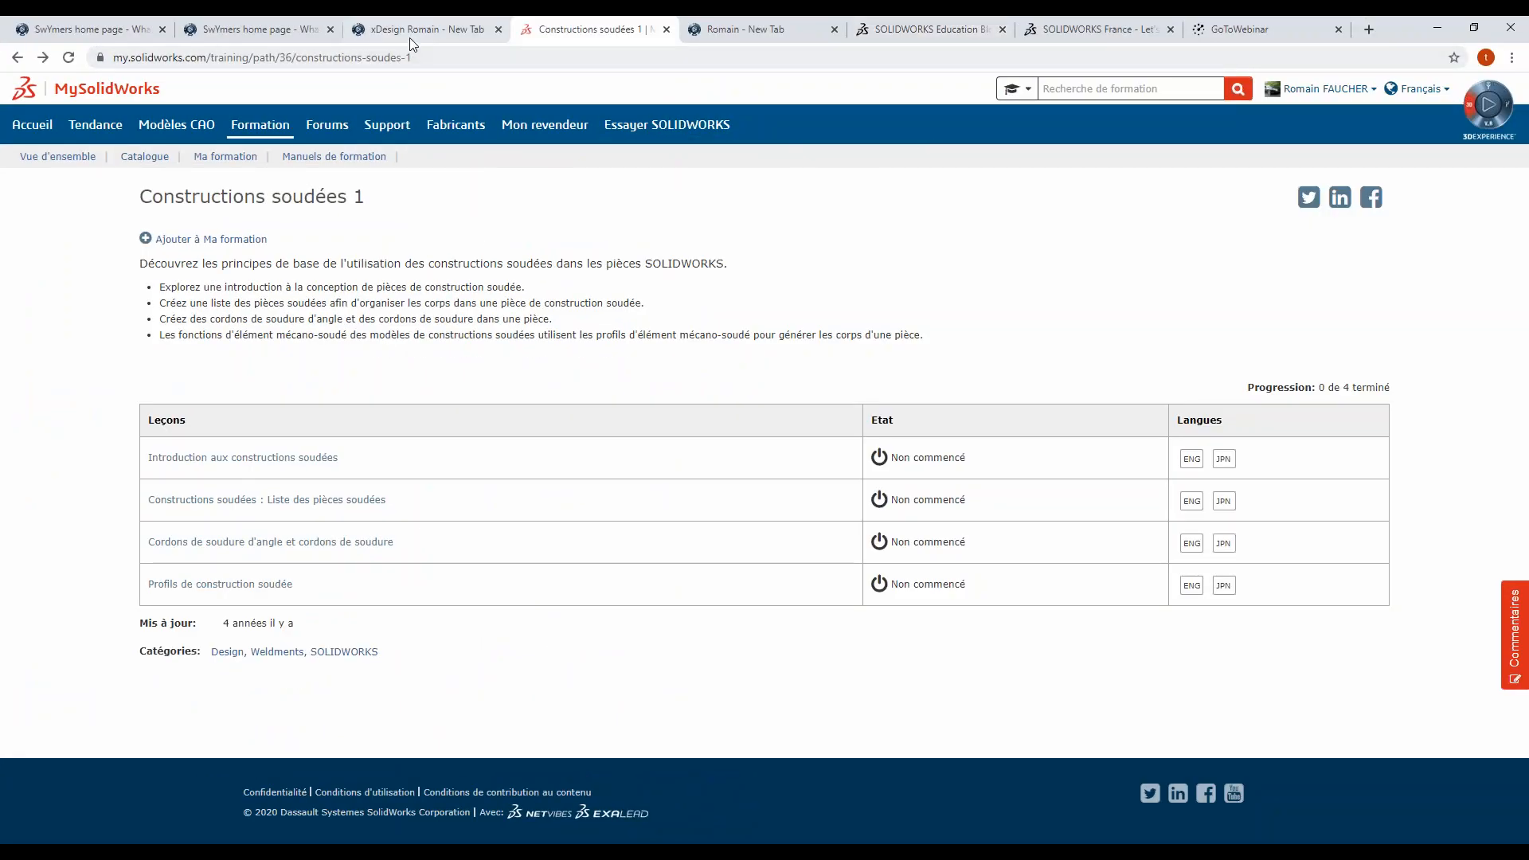
pyautogui.click(411, 33)
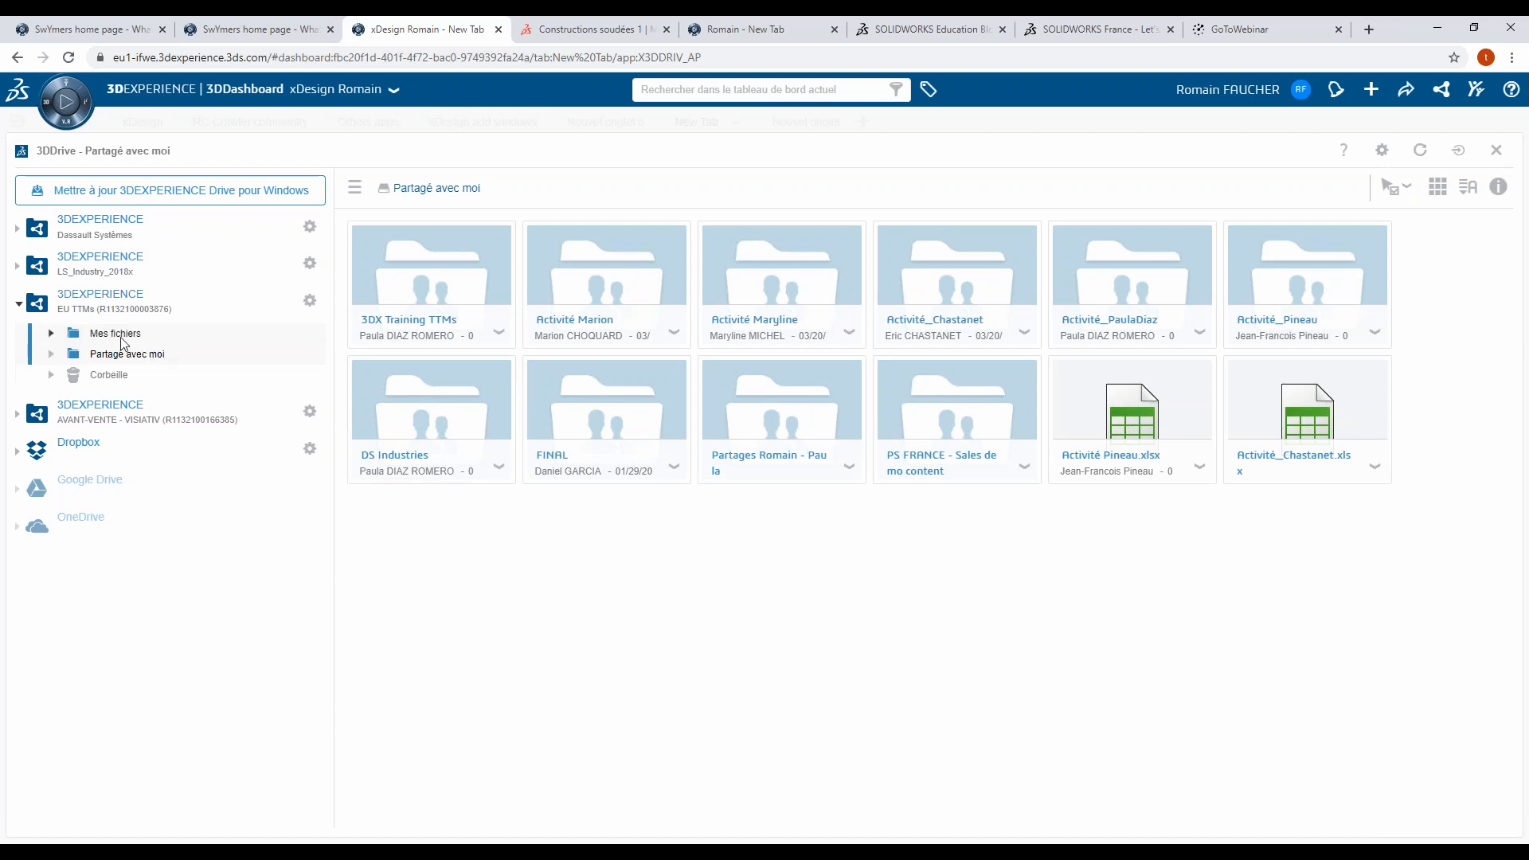
# Step: In Mes fichiers, start sharing the Test STEP folder and add a colleague as a user with modify permission
pyautogui.click(121, 335)
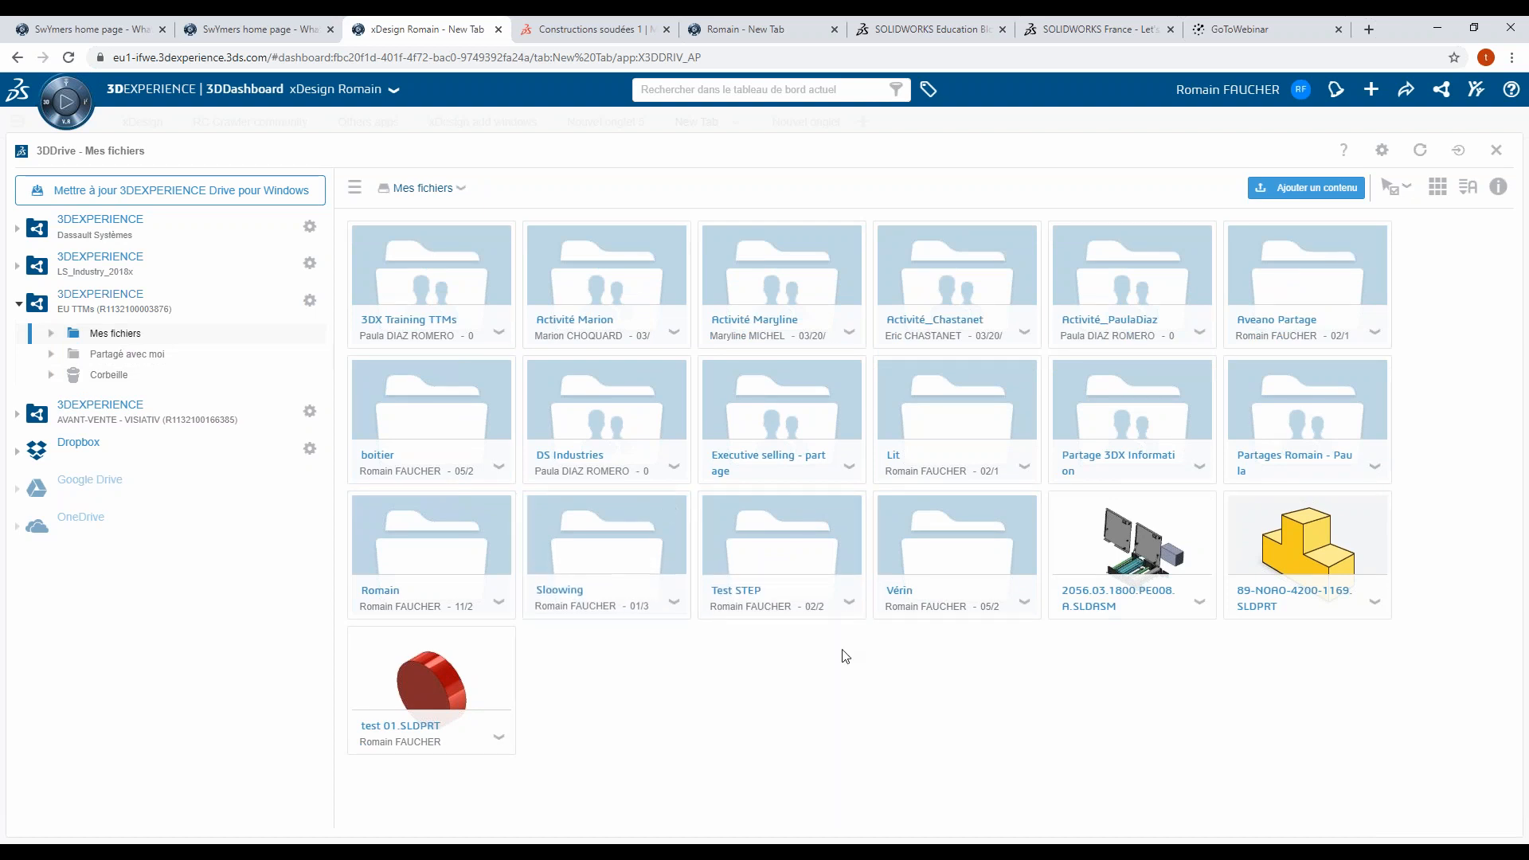
pyautogui.click(850, 602)
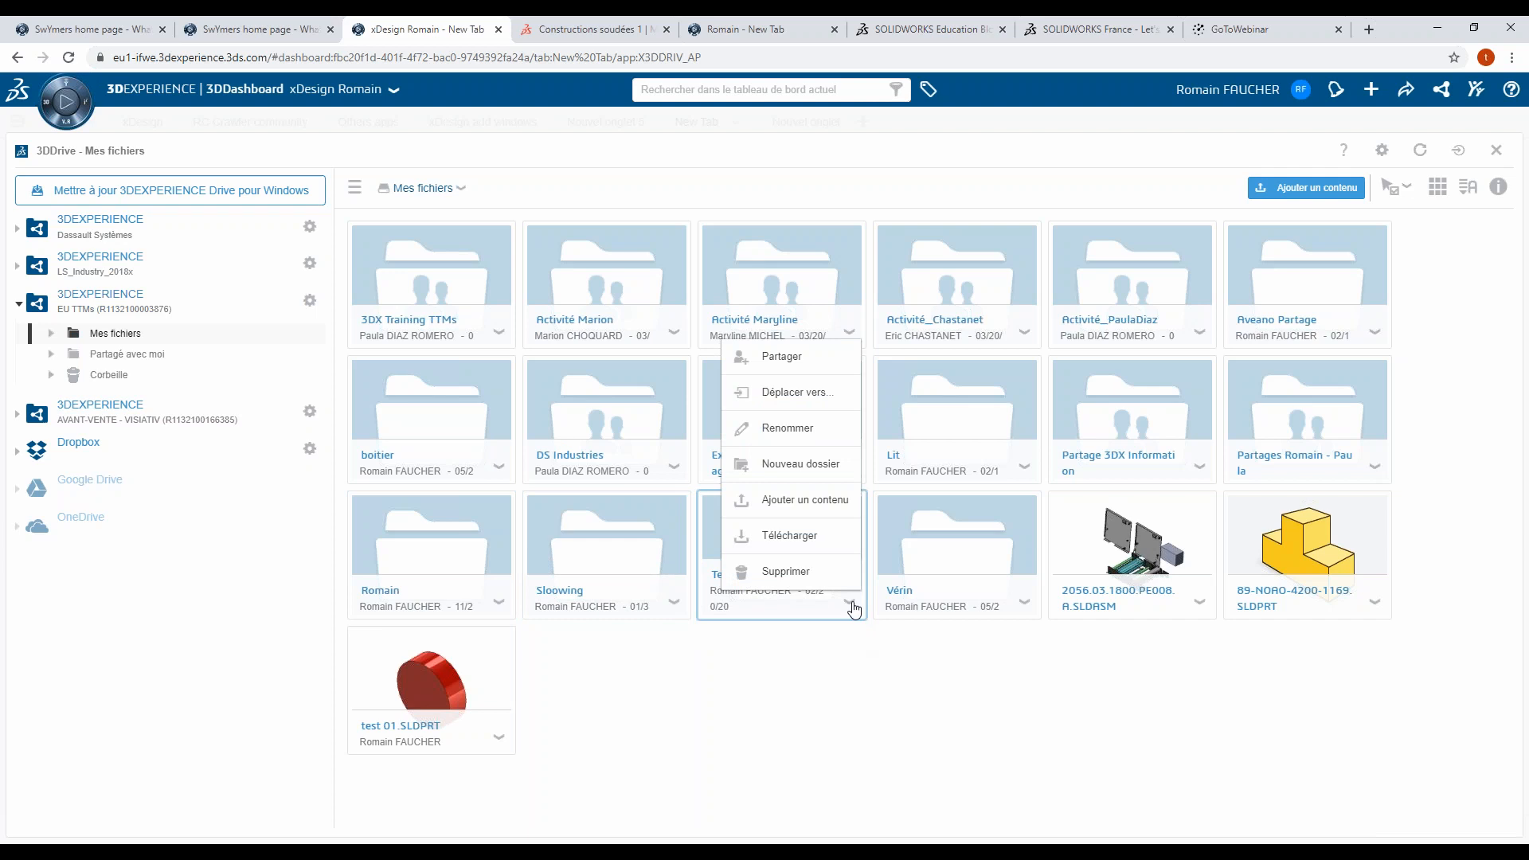
pyautogui.click(818, 369)
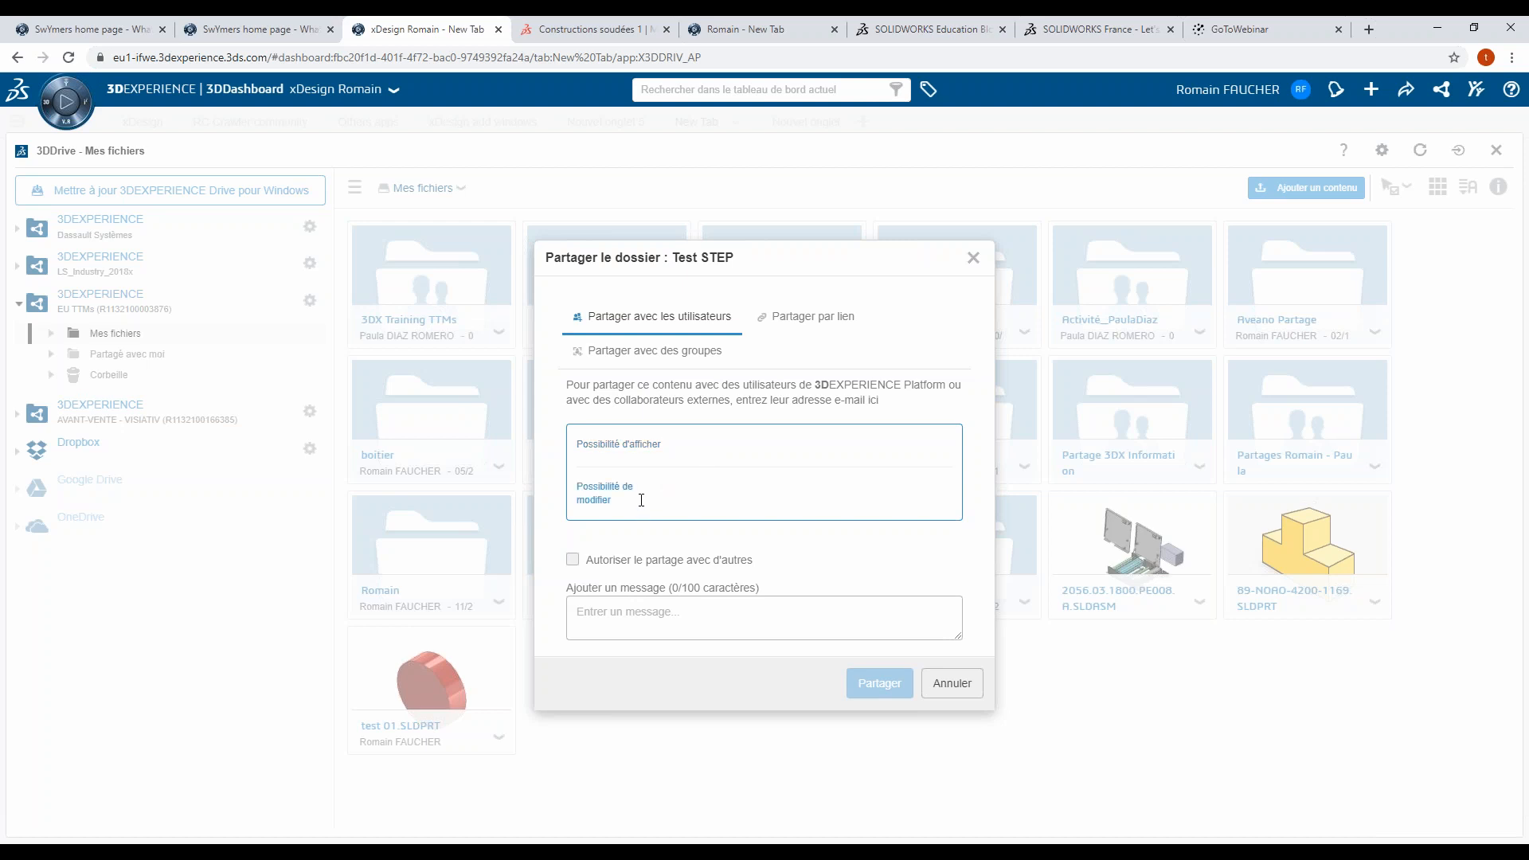
pyautogui.write('hast')
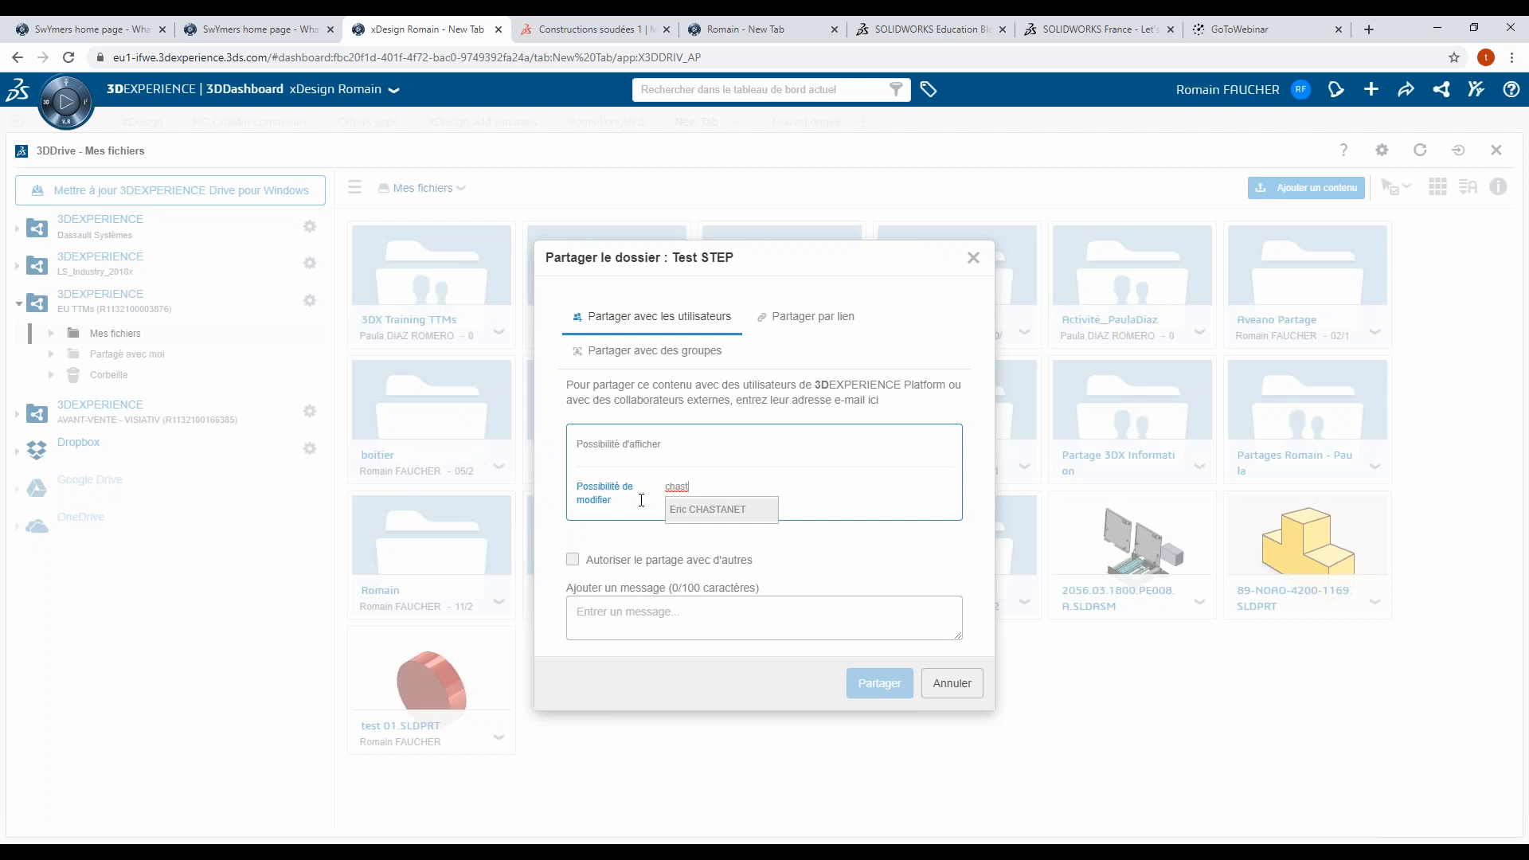
pyautogui.click(693, 510)
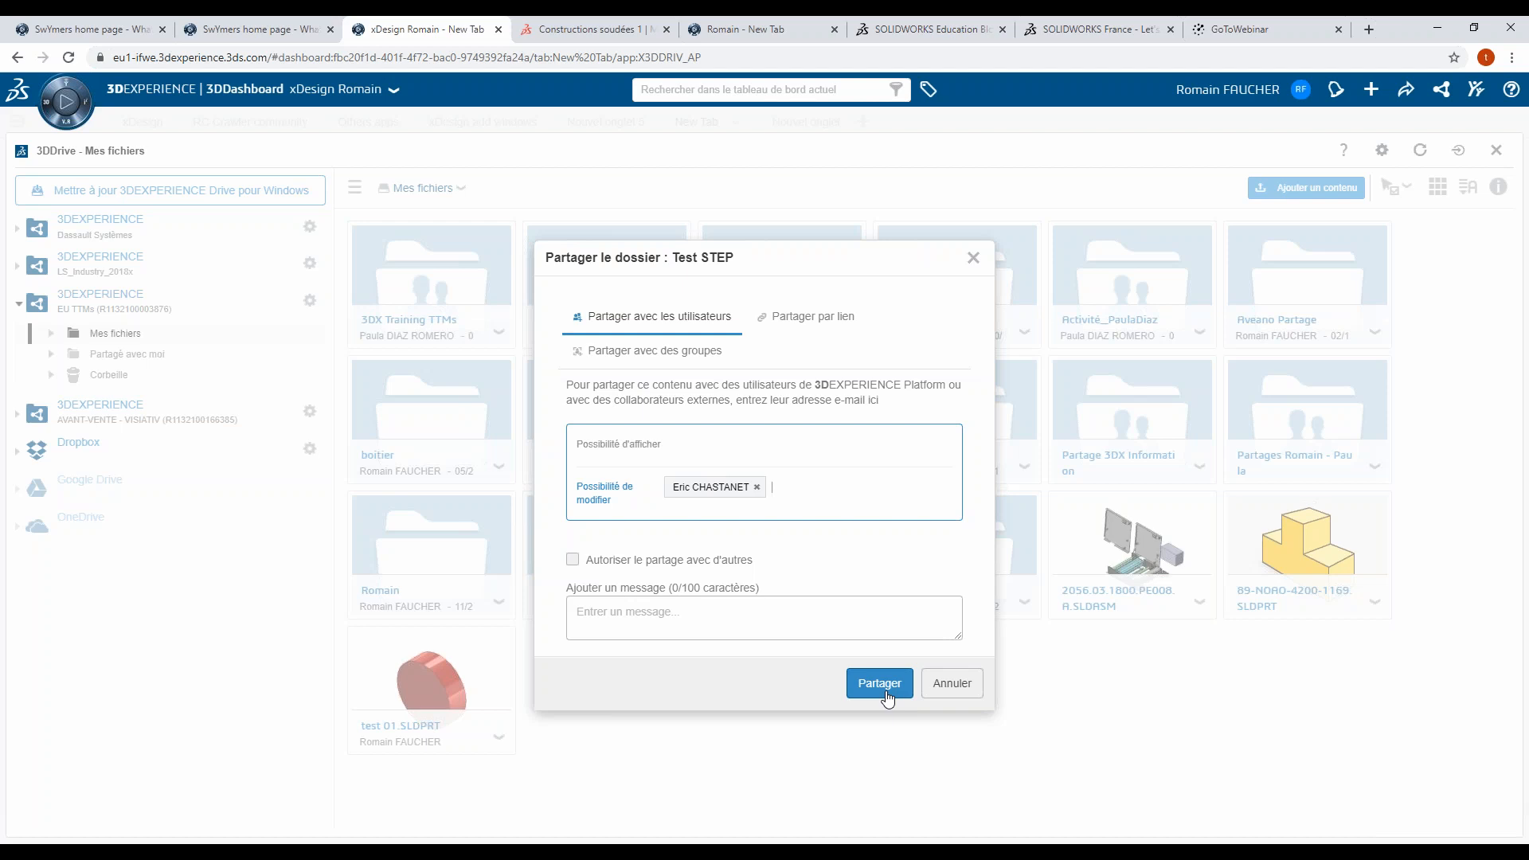
# Step: Enable a sharing link for the Test STEP folder, turn on its restriction to specific e-mail addresses, and close the sharing dialog
pyautogui.click(831, 320)
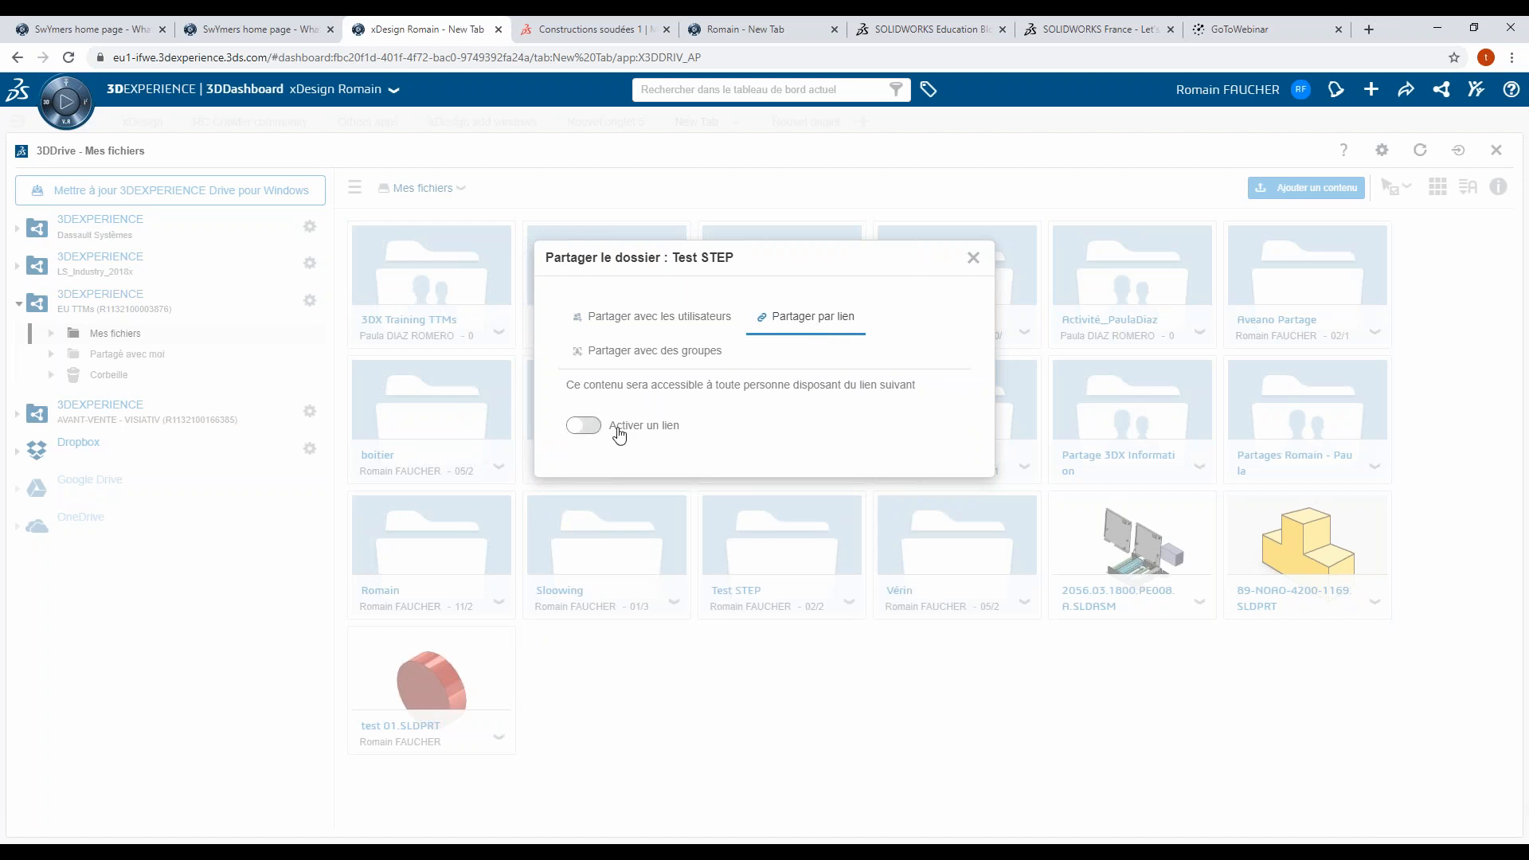
pyautogui.click(602, 432)
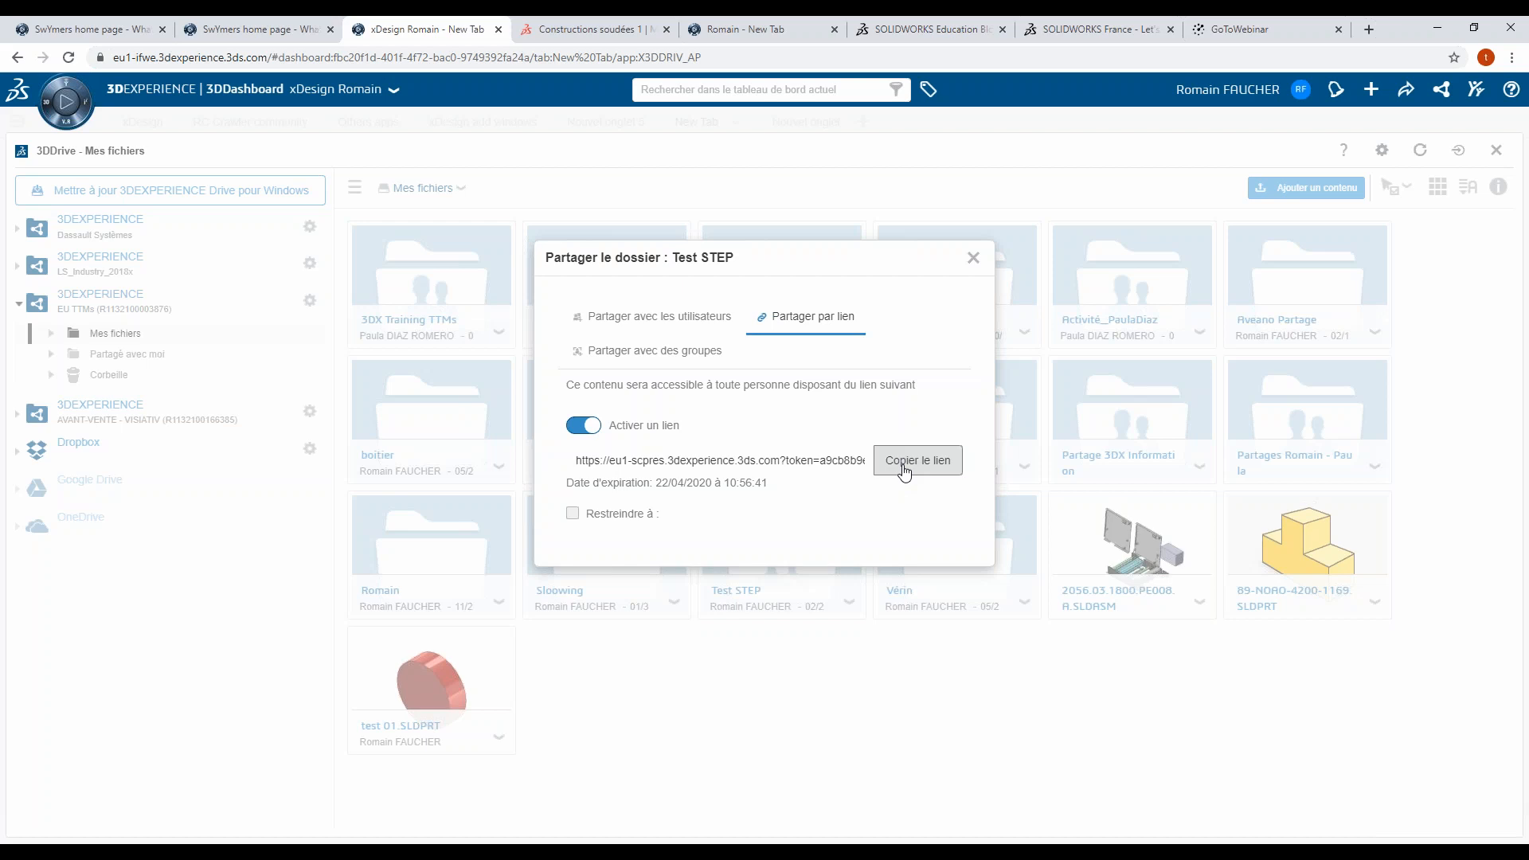
pyautogui.click(609, 518)
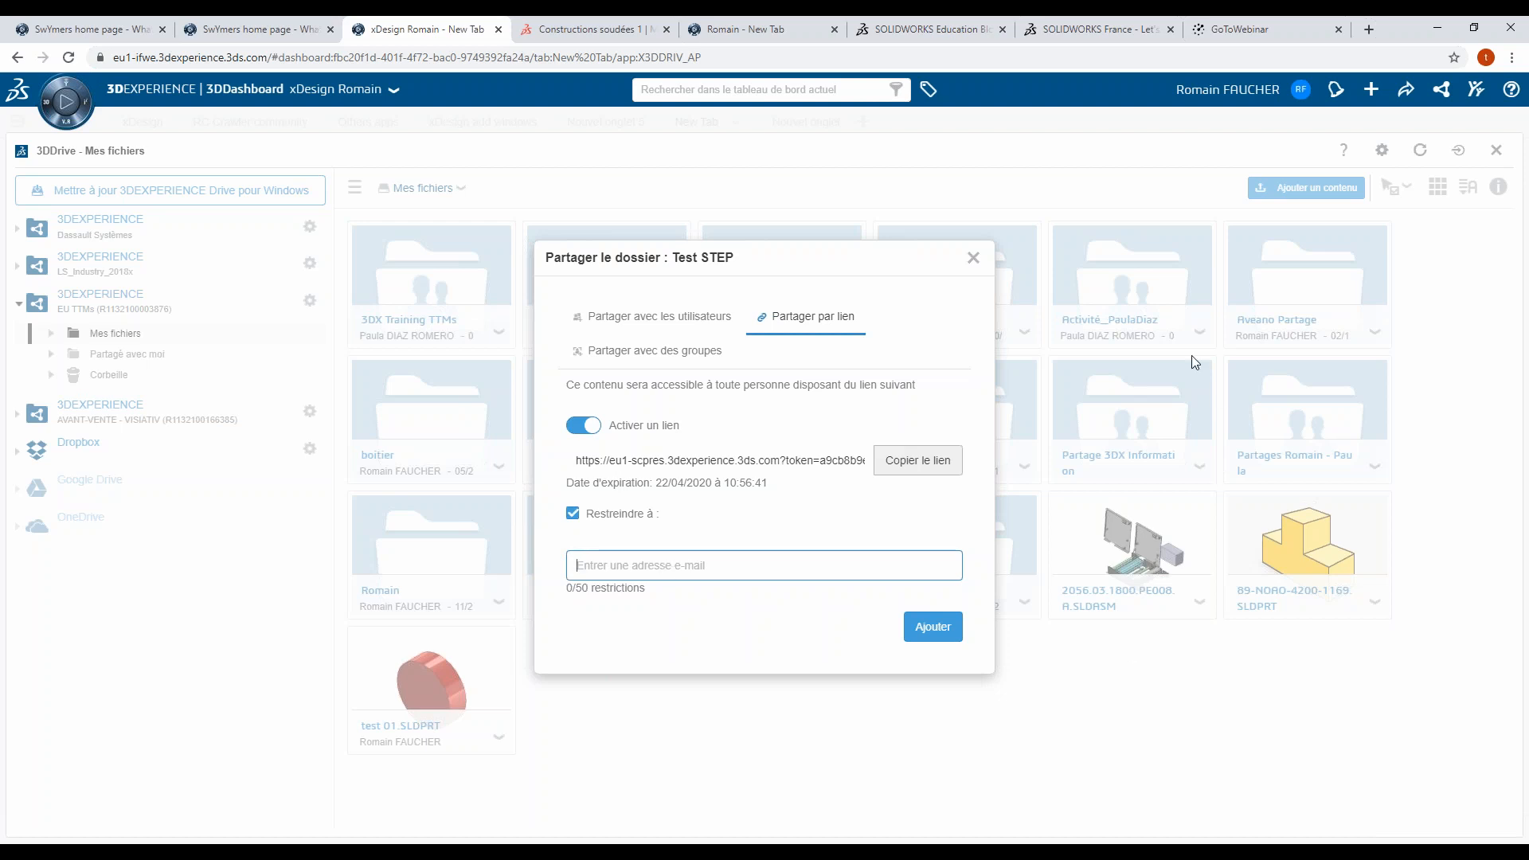
pyautogui.click(974, 258)
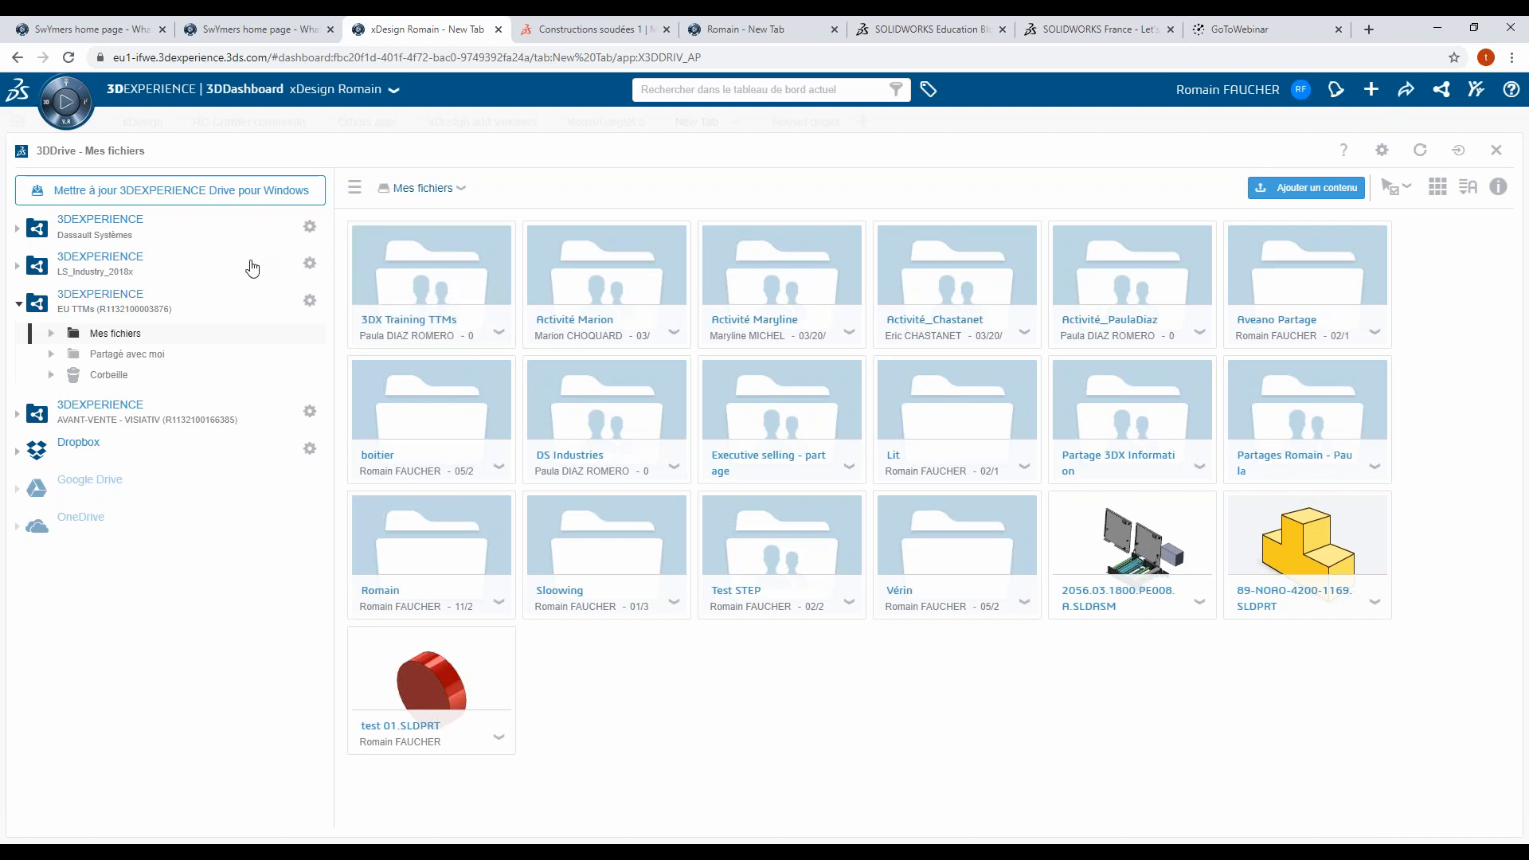
# Step: Examine the actions available for Mes fichiers and for the PS FRANCE - Sales demo content folder under Partagé avec moi
pyautogui.click(462, 189)
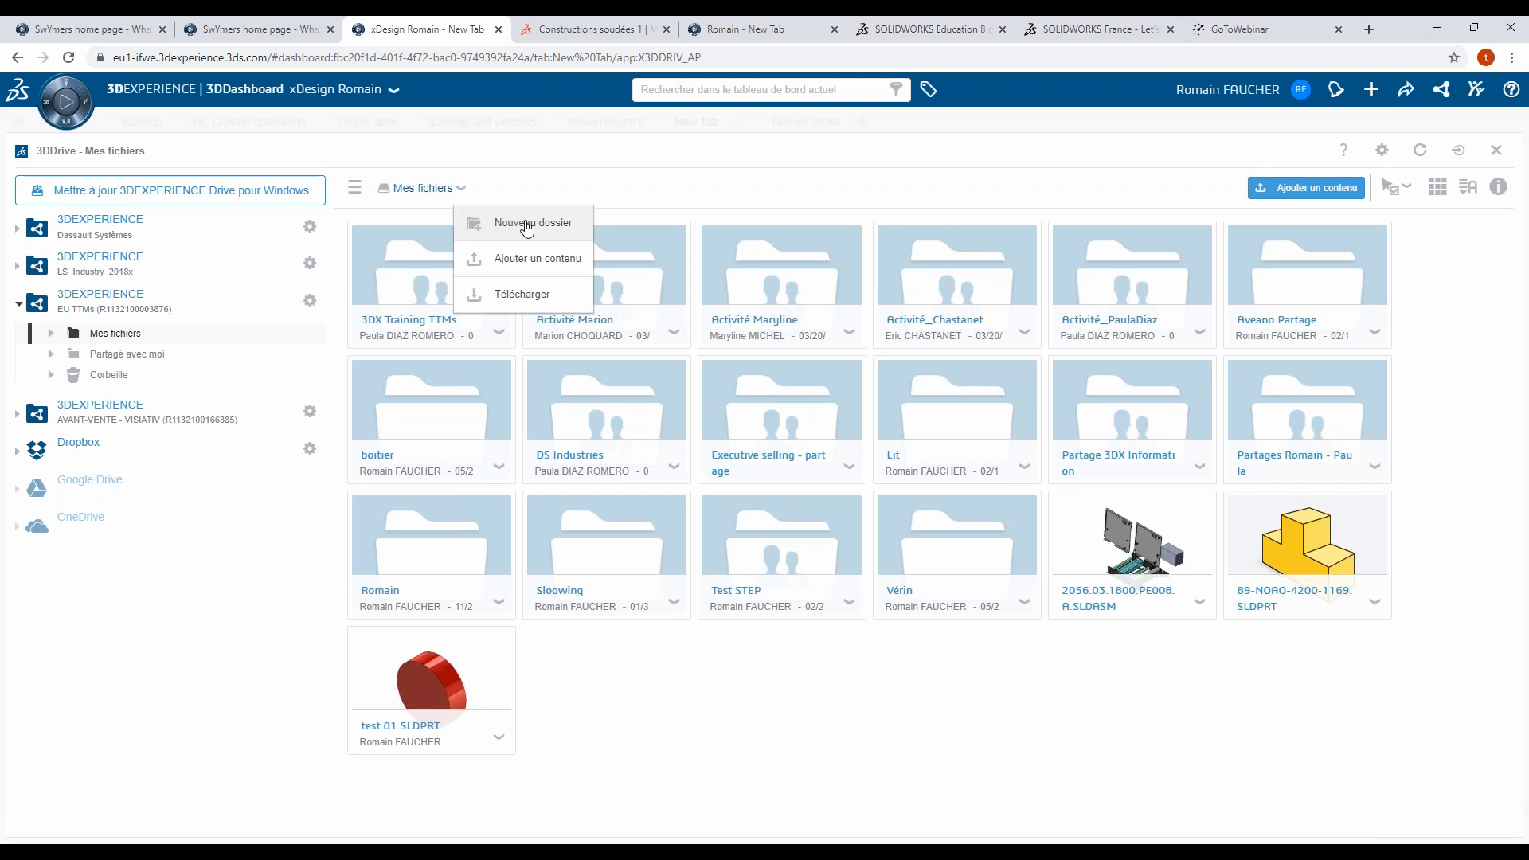
pyautogui.click(645, 188)
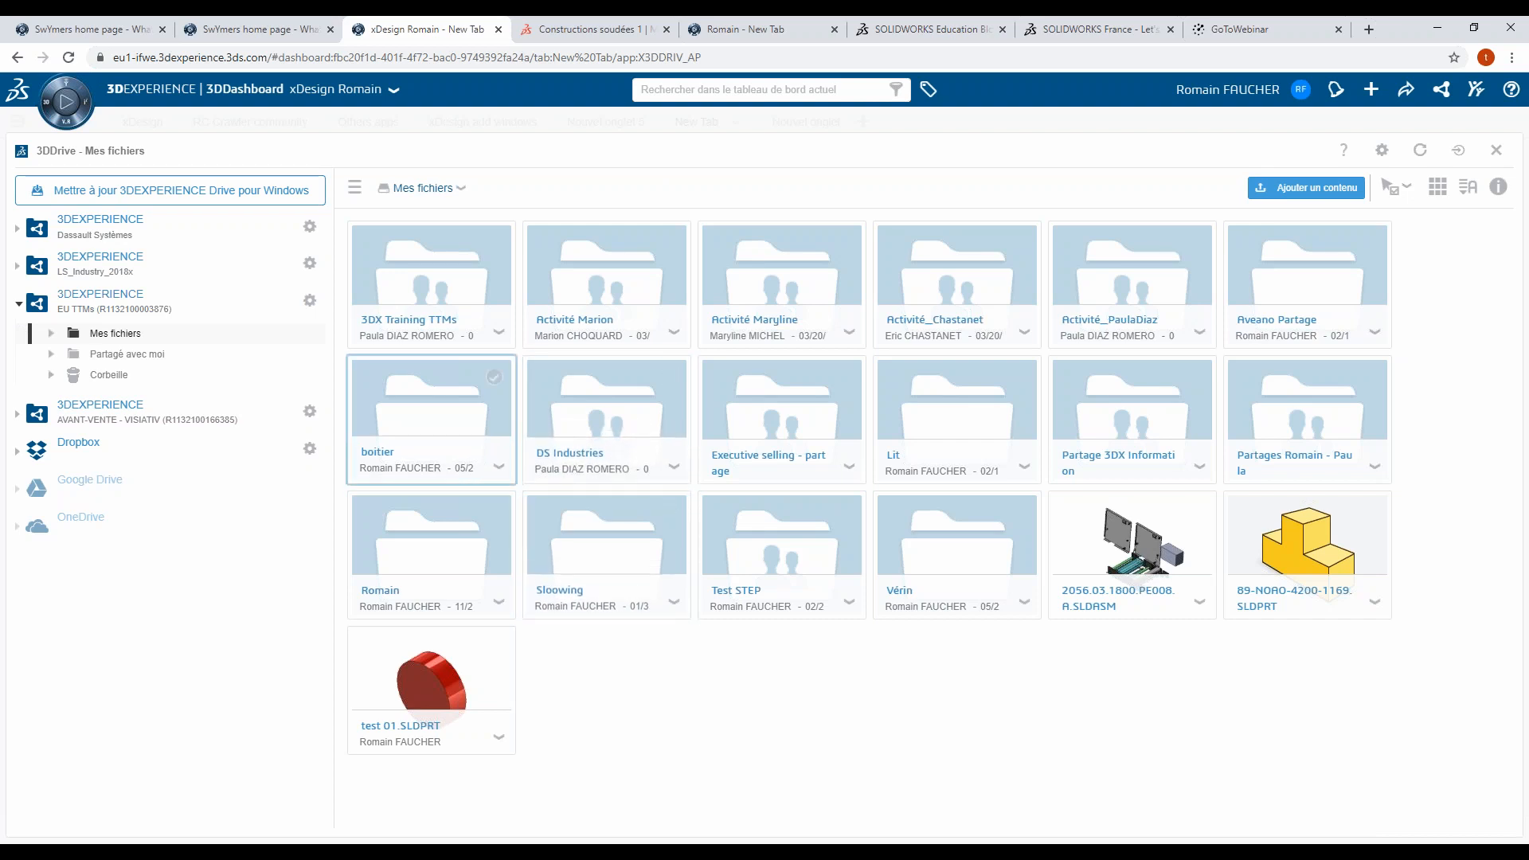
pyautogui.click(147, 356)
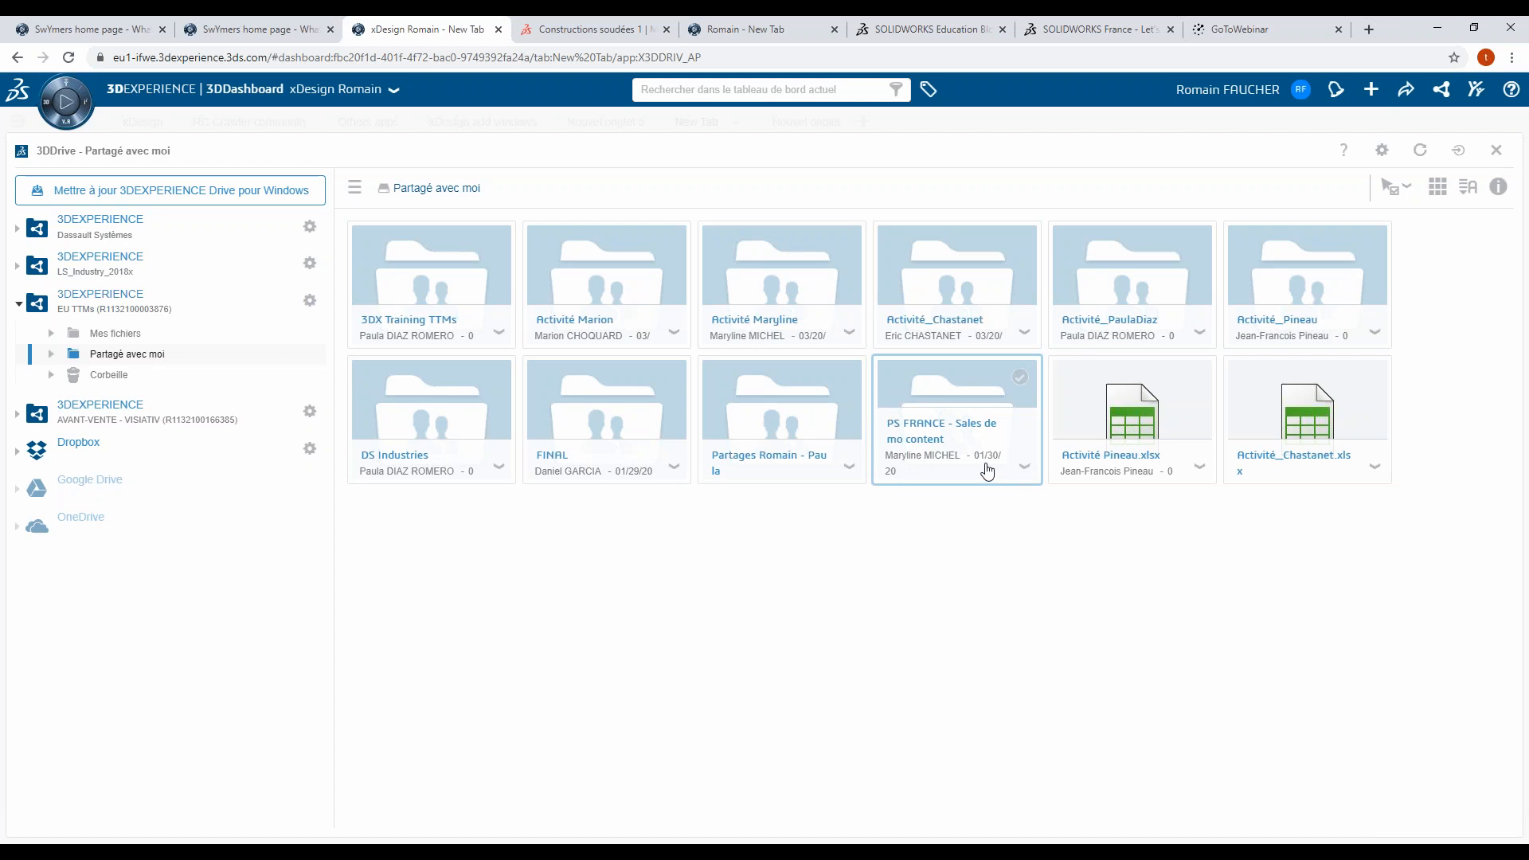
pyautogui.click(1026, 468)
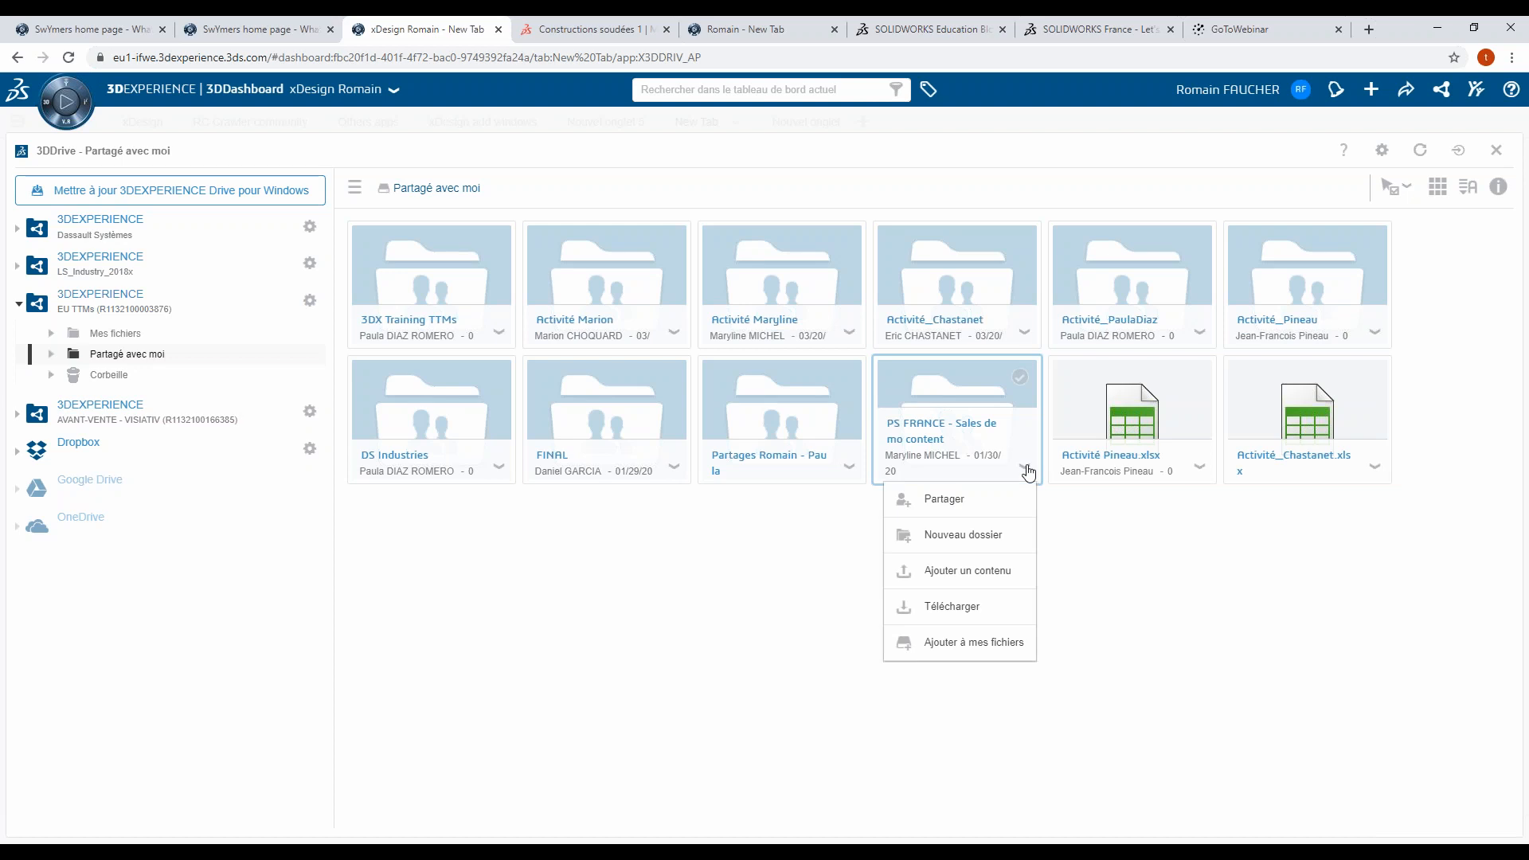